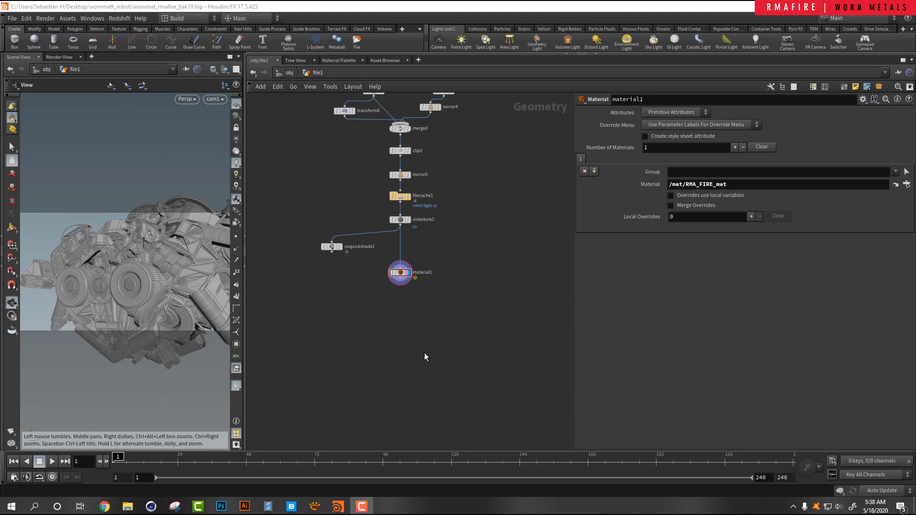
- Go up to the object level and examine the settings of the dome light and the camera
{"action": "left_click", "coordinate": [290, 72]}
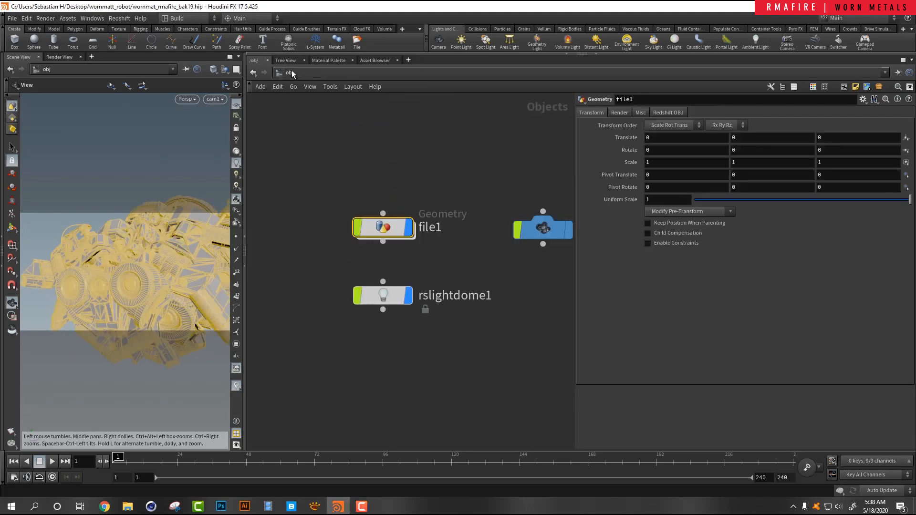
{"action": "left_click_drag", "start_coordinate": [340, 235], "coordinate": [340, 234]}
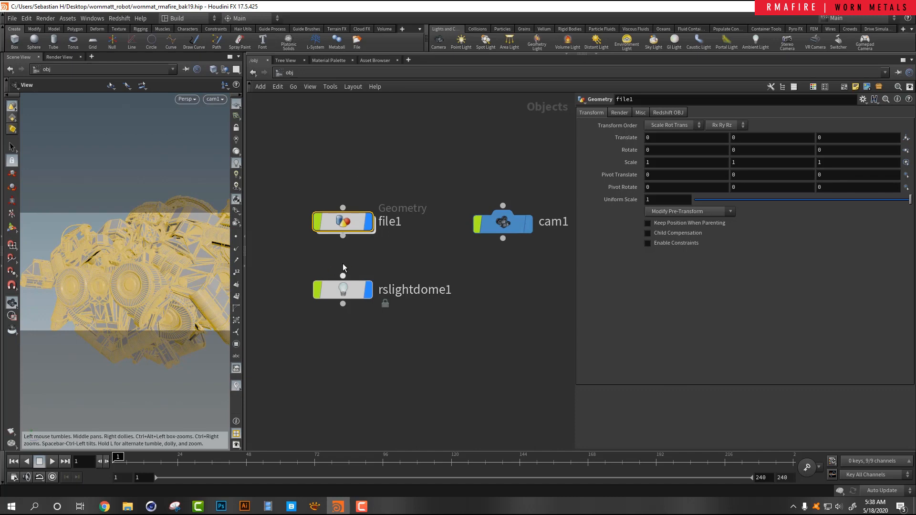
{"action": "middle_click_drag", "start_coordinate": [489, 297], "coordinate": [459, 301]}
{"action": "left_click_drag", "start_coordinate": [428, 274], "coordinate": [328, 323]}
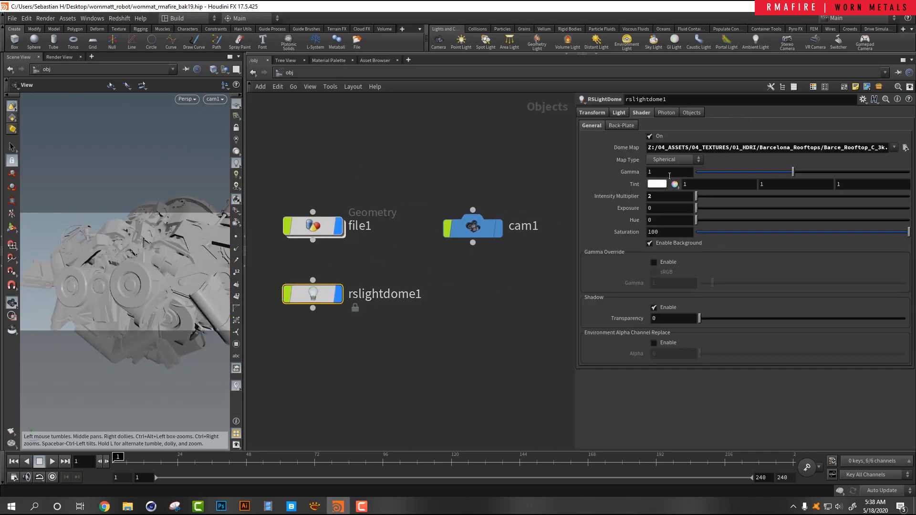
{"action": "left_click_drag", "start_coordinate": [500, 153], "coordinate": [453, 250]}
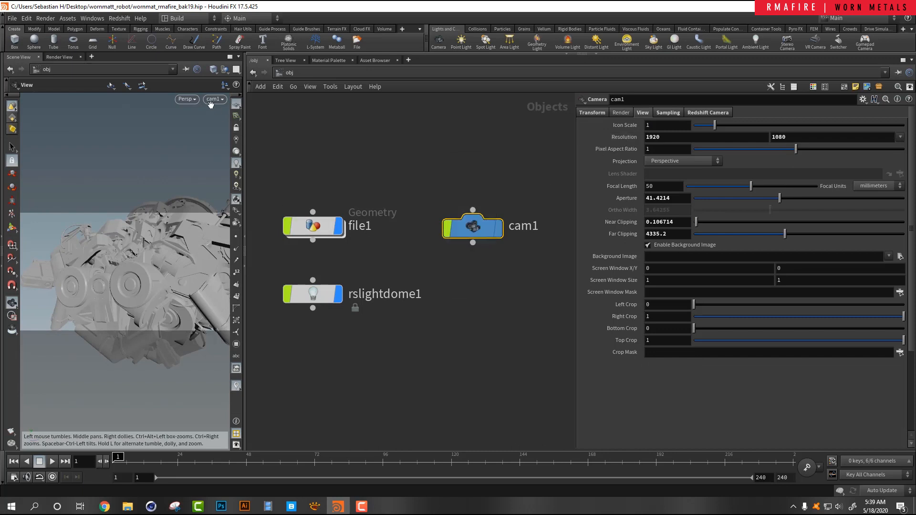
- Switch to the mat network and add a Redshift Material node
{"action": "left_click", "coordinate": [289, 74]}
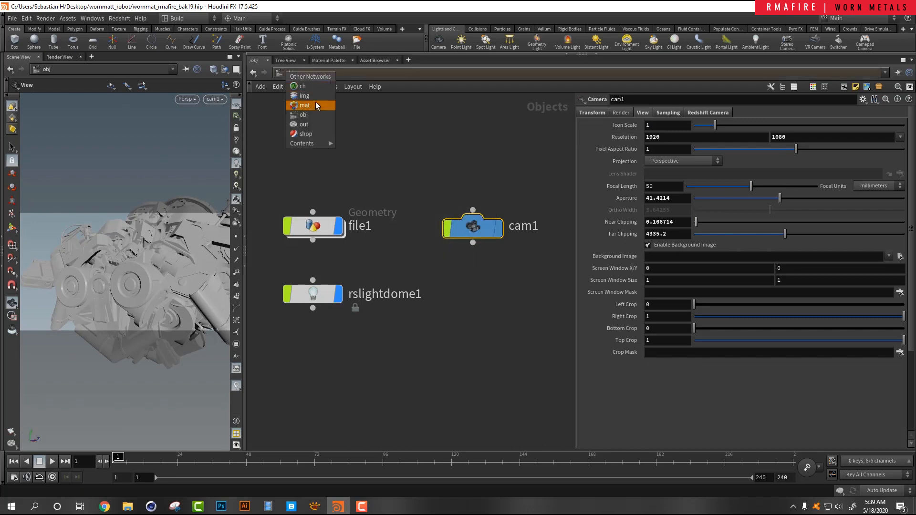
{"action": "left_click", "coordinate": [315, 101]}
{"action": "key", "text": "Tab"}
{"action": "type", "text": "red"}
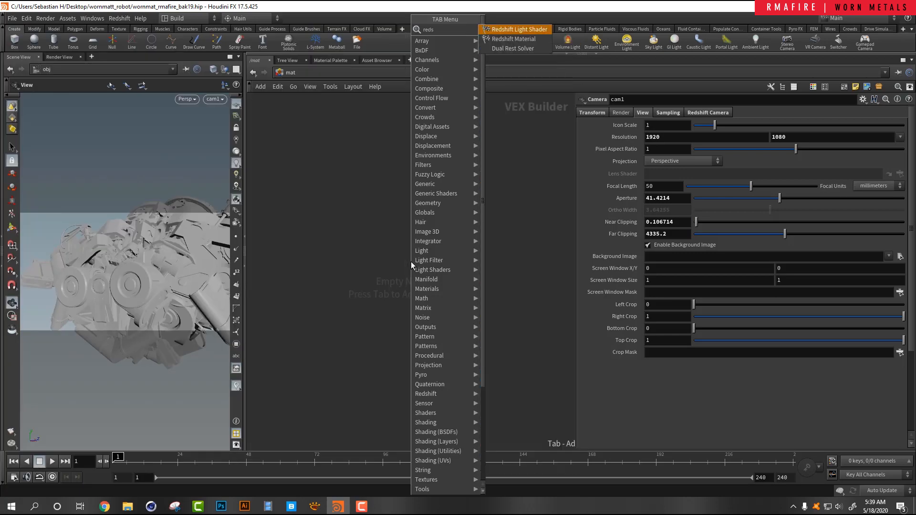
{"action": "key", "text": "Down"}
{"action": "key", "text": "Return"}
{"action": "left_click", "coordinate": [411, 261]}
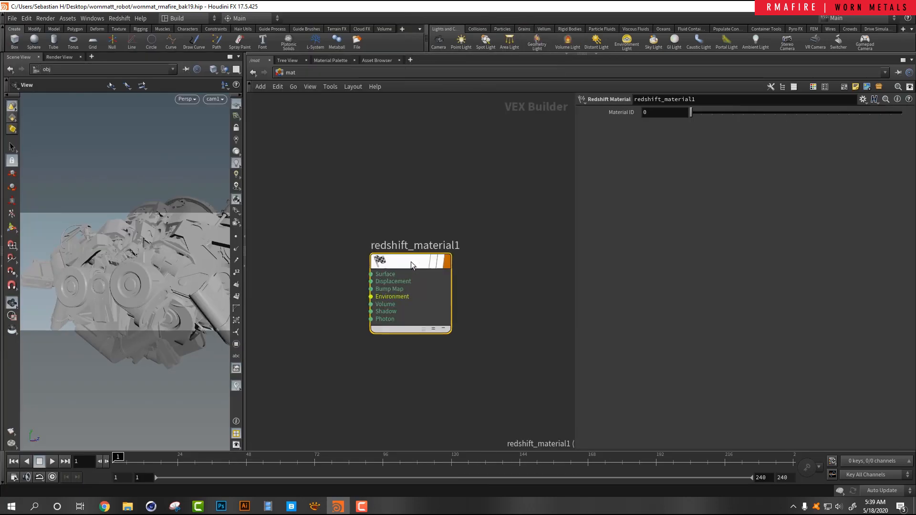
- Rename the Redshift Material node to RMA_FIRE_BASE
{"action": "double_click", "coordinate": [427, 245]}
{"action": "key", "text": "Caps_Lock"}
{"action": "type", "text": "RM"}
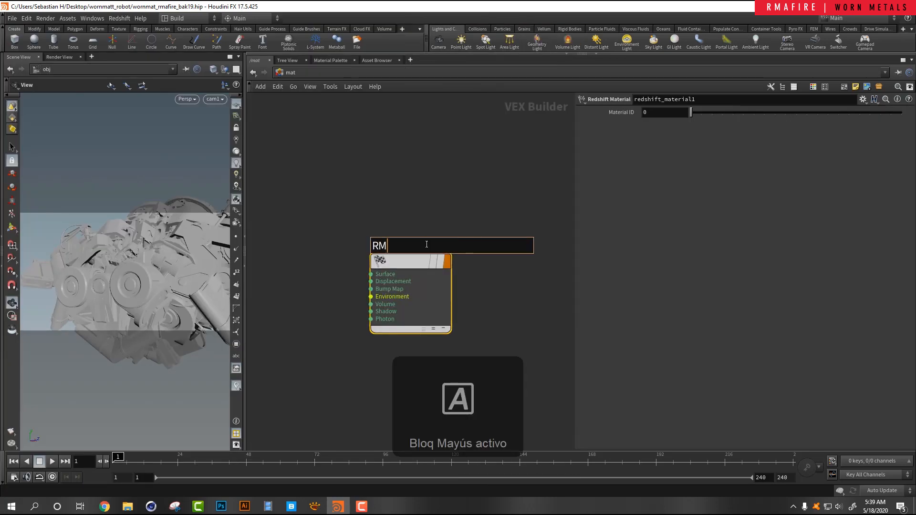
{"action": "type", "text": "A_FIRE_BASE"}
{"action": "key", "text": "Return"}
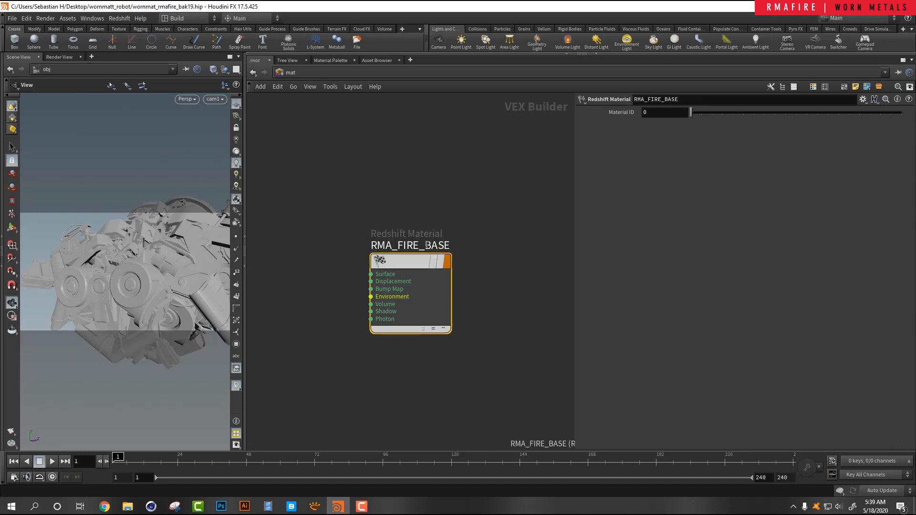
- Add an RS Material node and place it beside the RMA_FIRE_BASE node, on its input side
{"action": "middle_click_drag", "start_coordinate": [332, 238], "coordinate": [418, 181]}
{"action": "scroll", "coordinate": [396, 190], "scroll_direction": "down", "scroll_amount": 3}
{"action": "scroll", "coordinate": [368, 209], "scroll_direction": "up", "scroll_amount": 3}
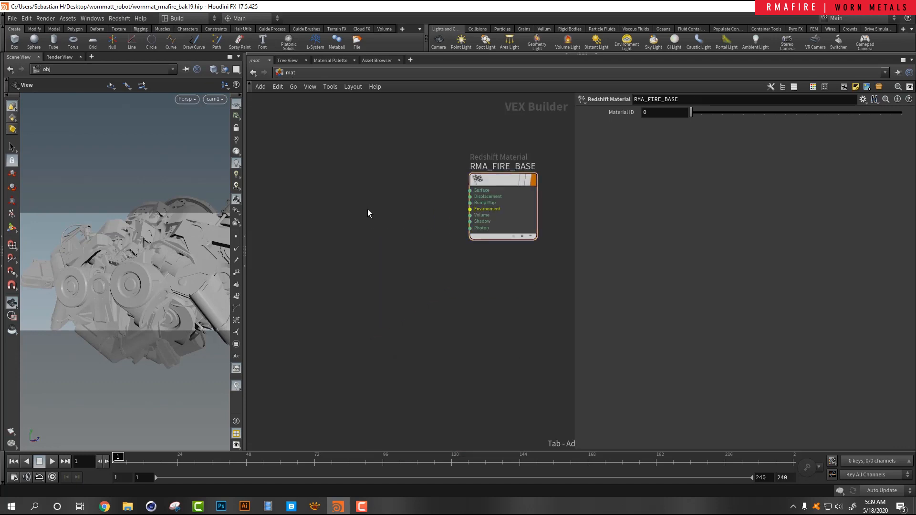
{"action": "key", "text": "Tab"}
{"action": "type", "text": "RS mat"}
{"action": "key", "text": "Return"}
{"action": "left_click", "coordinate": [368, 209]}
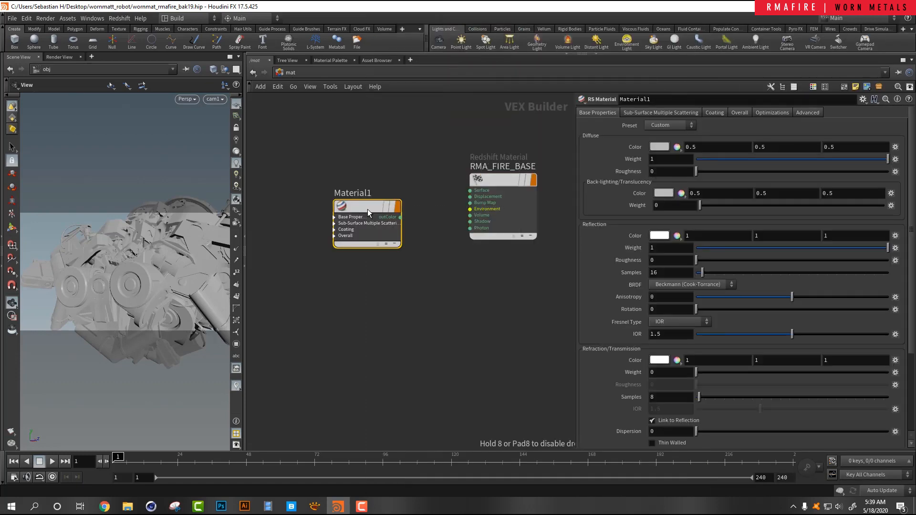
{"action": "left_click_drag", "start_coordinate": [367, 209], "coordinate": [322, 185]}
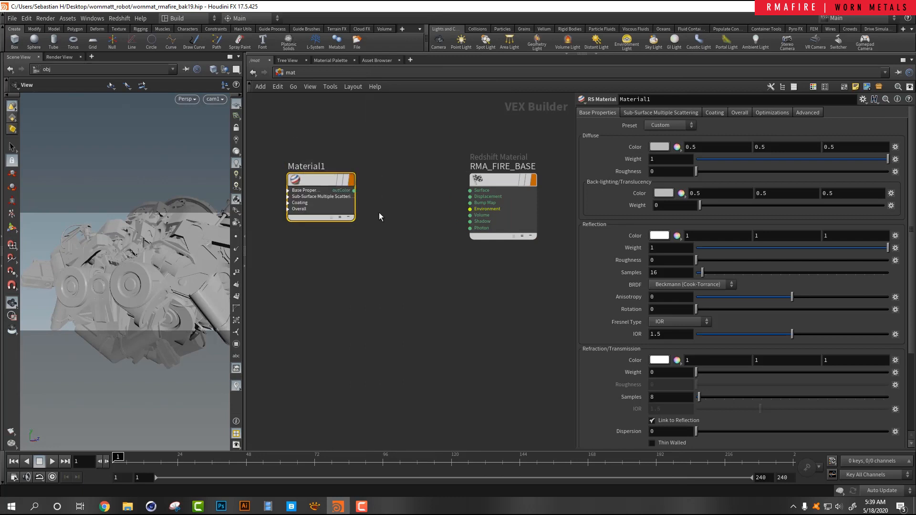
- Connect Material1's outColor output to the Surface input of RMA_FIRE_BASE
{"action": "scroll", "coordinate": [419, 190], "scroll_direction": "up", "scroll_amount": 2}
{"action": "scroll", "coordinate": [380, 199], "scroll_direction": "down", "scroll_amount": 2}
{"action": "left_click_drag", "start_coordinate": [353, 192], "coordinate": [449, 192]}
{"action": "left_click_drag", "start_coordinate": [329, 195], "coordinate": [360, 164]}
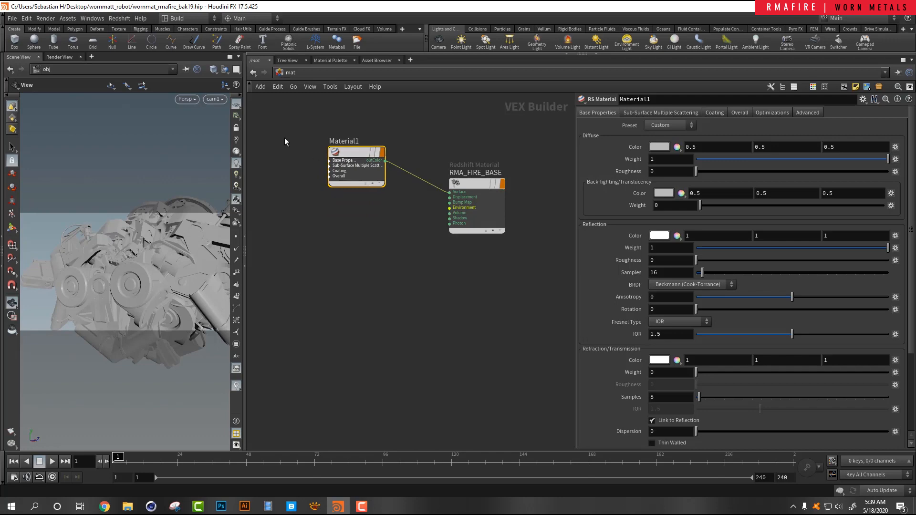
- Assign /mat/RMA_FIRE_BASE as the material in the material1 node inside the file1 geometry
{"action": "left_click", "coordinate": [285, 85]}
{"action": "left_click", "coordinate": [308, 118]}
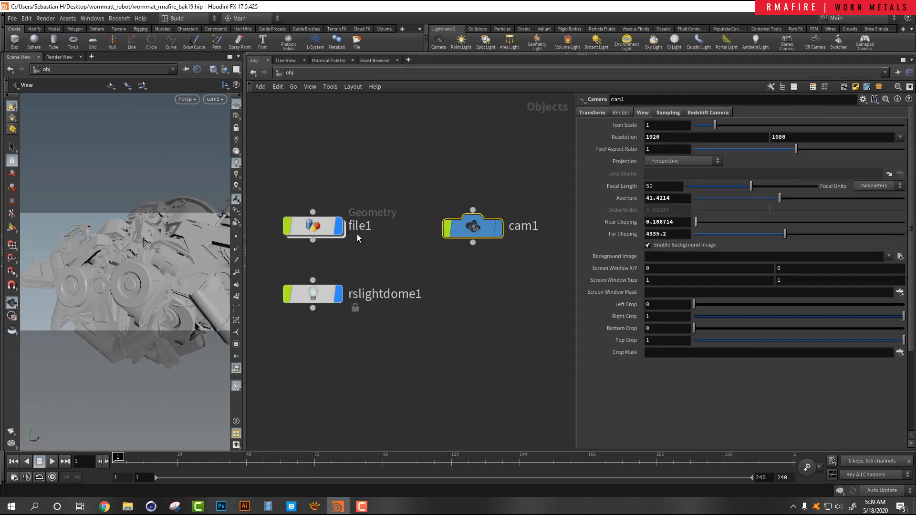
{"action": "double_click", "coordinate": [330, 228]}
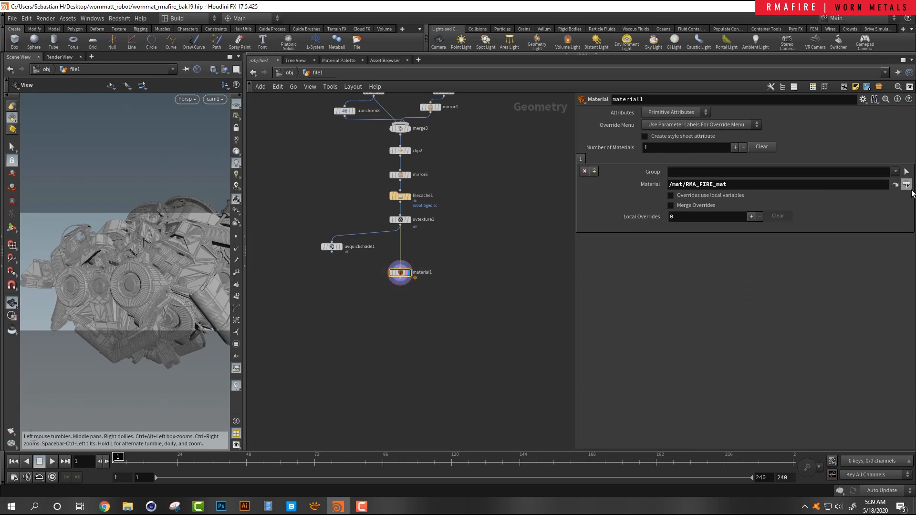
{"action": "left_click", "coordinate": [907, 185]}
{"action": "double_click", "coordinate": [840, 146]}
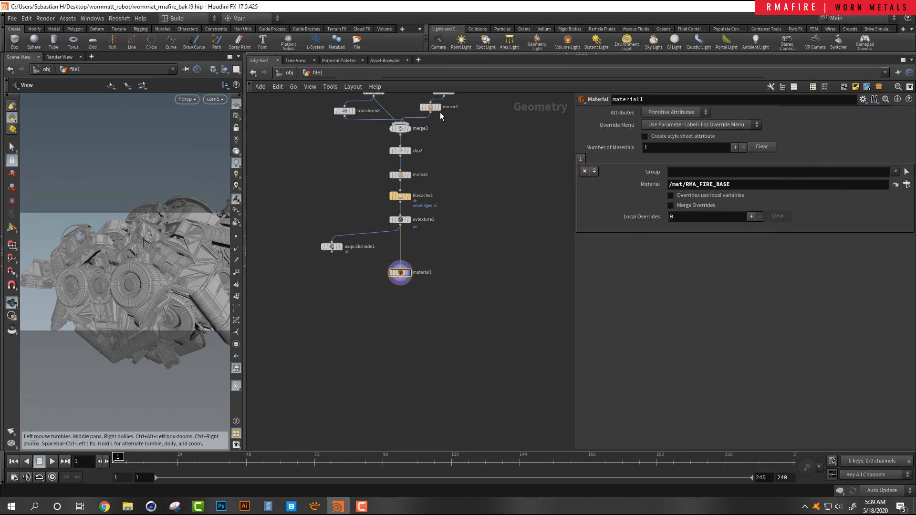
- Return to the mat network and show the Render View in place of the scene view
{"action": "left_click", "coordinate": [282, 73]}
{"action": "left_click", "coordinate": [293, 87]}
{"action": "left_click", "coordinate": [301, 106]}
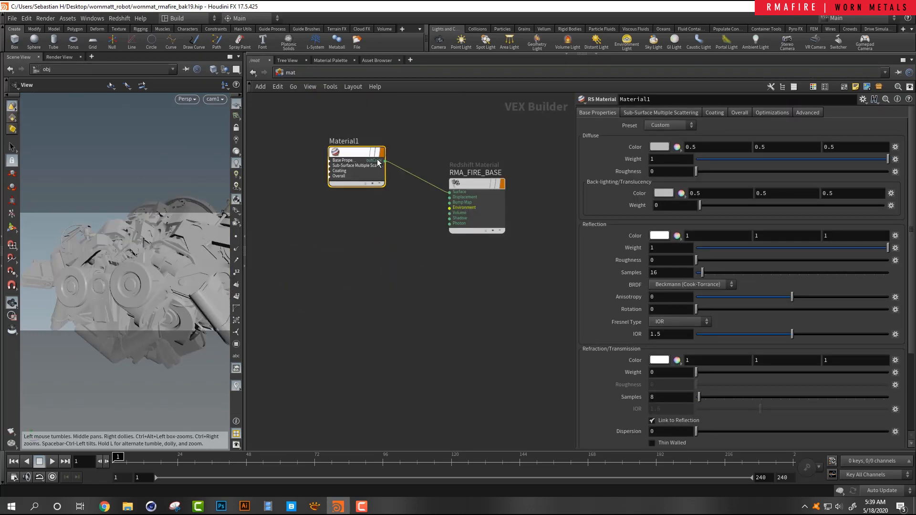
{"action": "left_click", "coordinate": [91, 57]}
{"action": "mouse_move", "coordinate": [104, 76]}
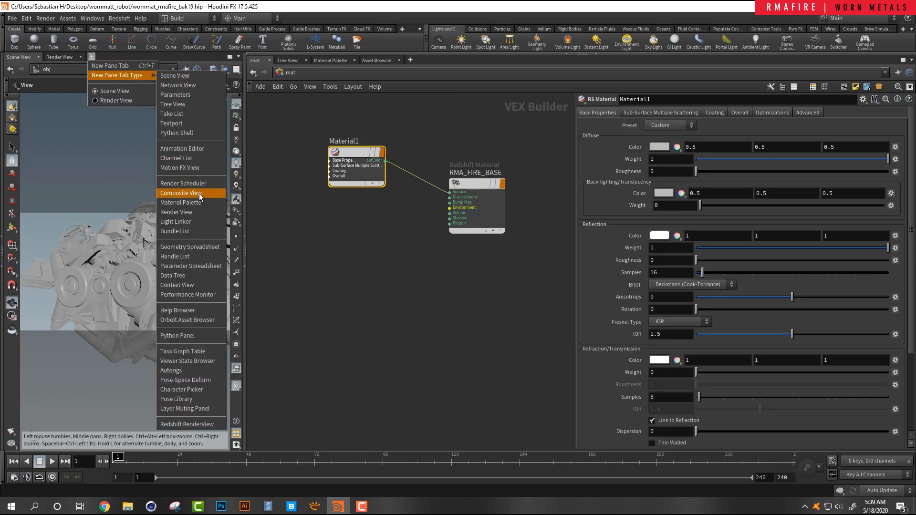
{"action": "left_click", "coordinate": [204, 213]}
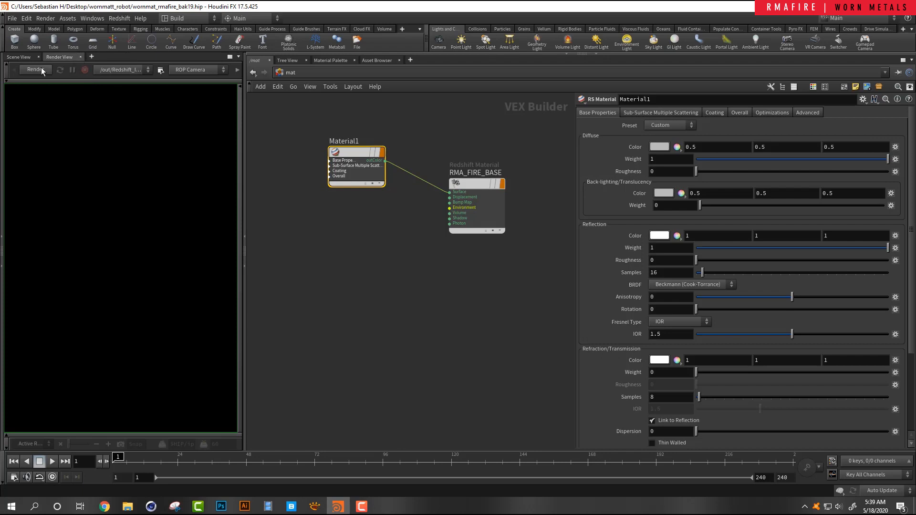
- Set the render camera to /obj/cam1 and start the Redshift IPR render, adjusting the pane width
{"action": "left_click", "coordinate": [191, 71]}
{"action": "left_click", "coordinate": [198, 98]}
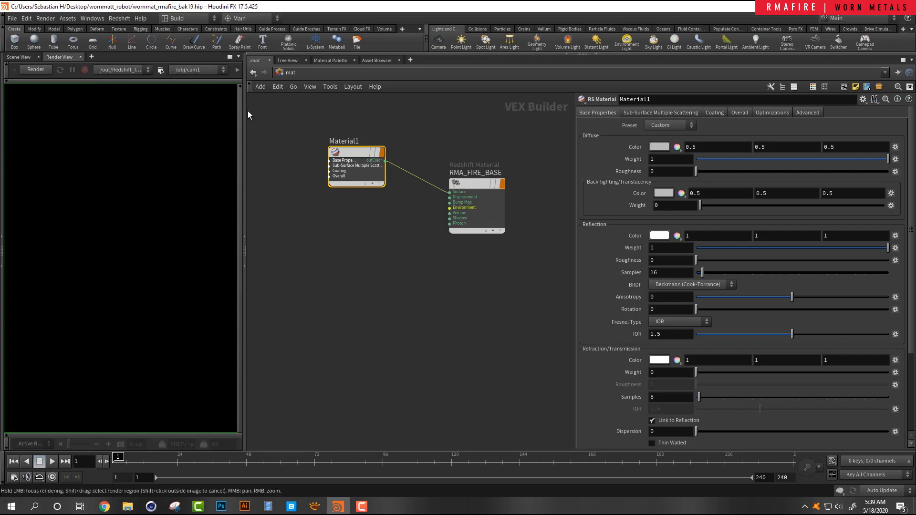
{"action": "left_click_drag", "start_coordinate": [245, 108], "coordinate": [340, 109]}
{"action": "left_click", "coordinate": [43, 70]}
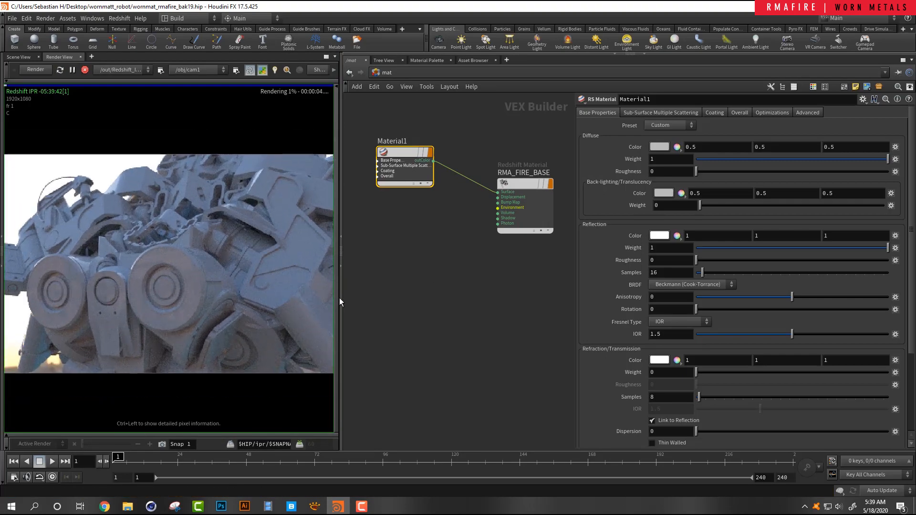
{"action": "left_click_drag", "start_coordinate": [339, 298], "coordinate": [262, 302]}
{"action": "left_click_drag", "start_coordinate": [310, 263], "coordinate": [330, 151]}
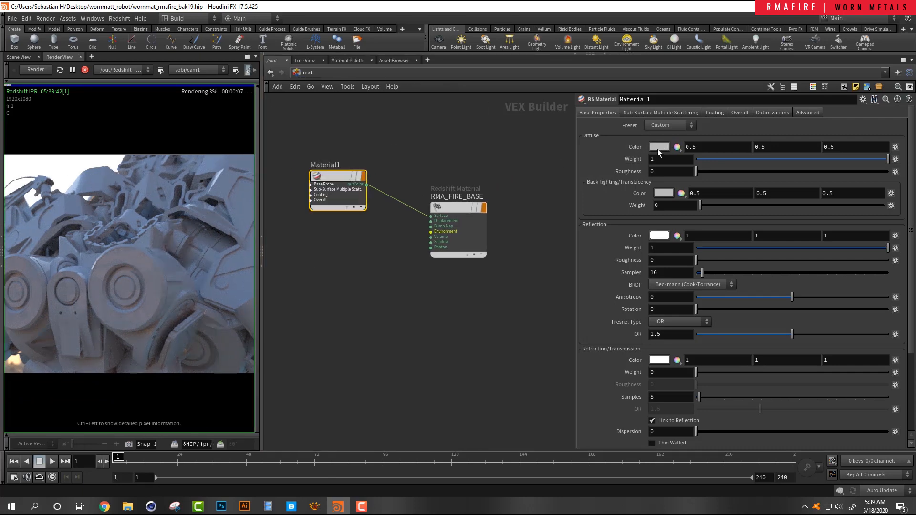
- Apply the Plastic preset to Material1 and set its diffuse color to pure blue (0, 0, 1)
{"action": "left_click", "coordinate": [675, 125]}
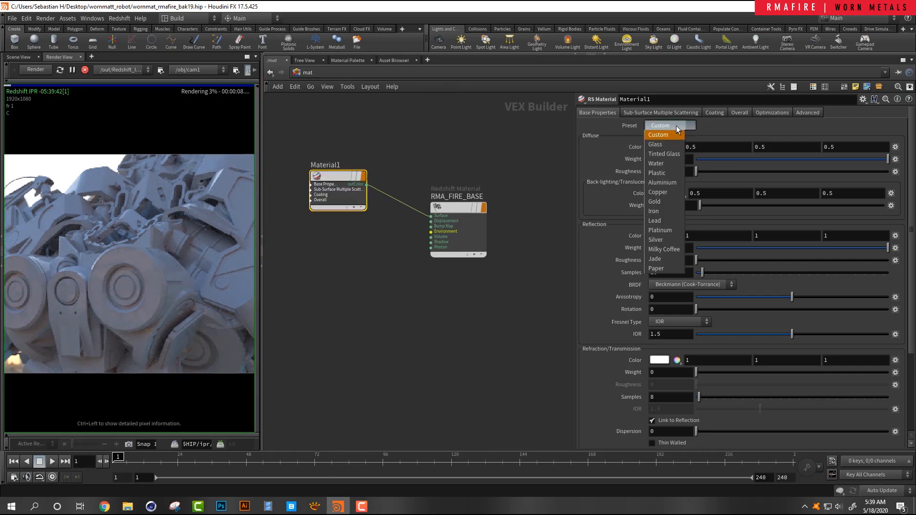
{"action": "left_click", "coordinate": [666, 172]}
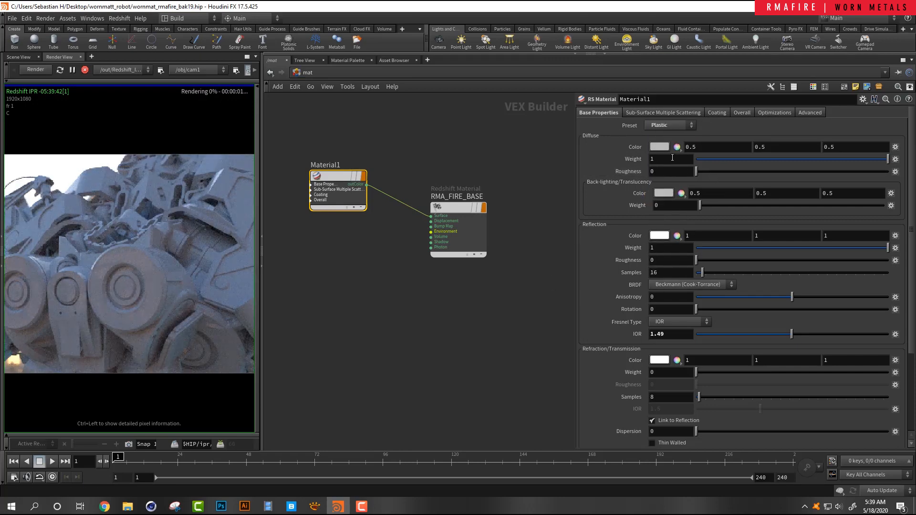
{"action": "left_click", "coordinate": [659, 146]}
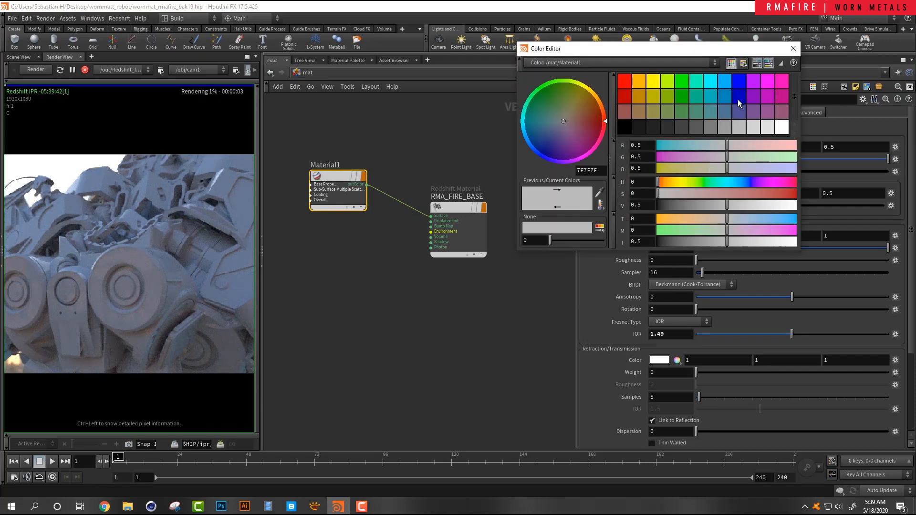
{"action": "left_click", "coordinate": [738, 82]}
{"action": "left_click", "coordinate": [792, 49]}
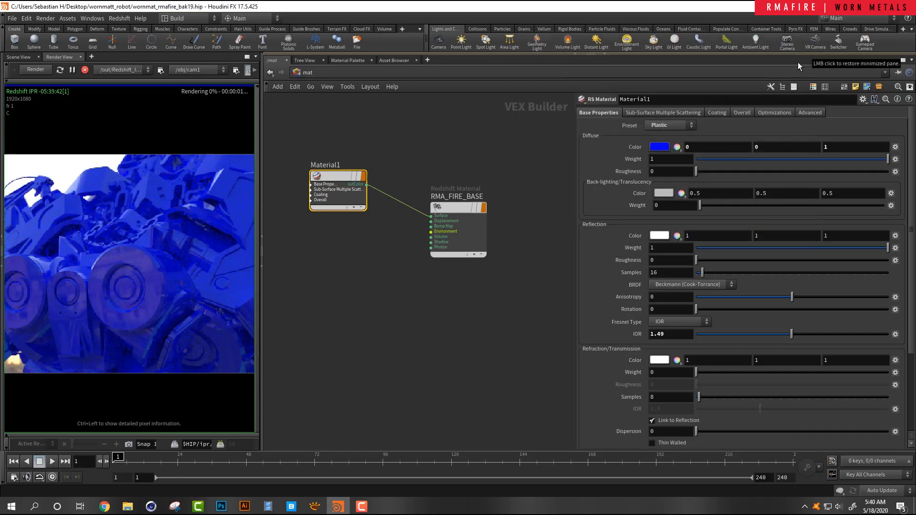
- Set Material1's reflection roughness to about 0.299 and widen the render pane
{"action": "left_click", "coordinate": [753, 261]}
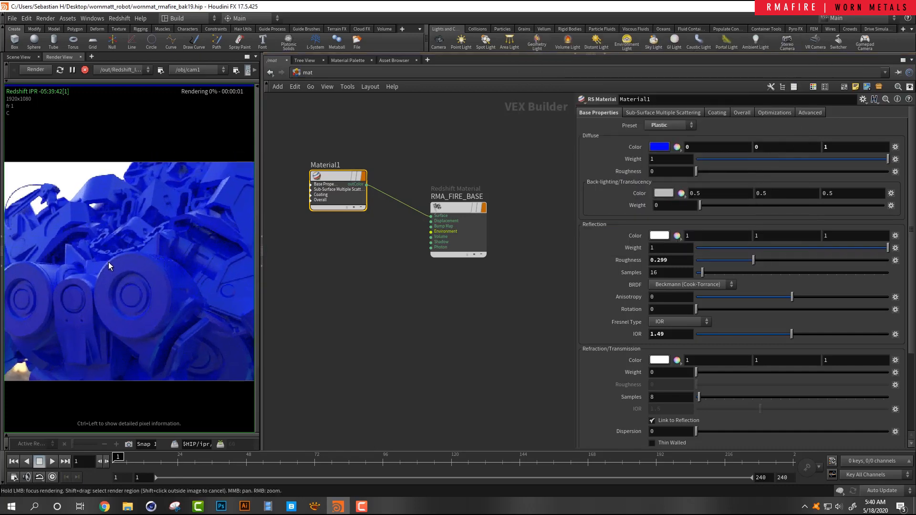
{"action": "scroll", "coordinate": [108, 262], "scroll_direction": "up", "scroll_amount": 2}
{"action": "left_click_drag", "start_coordinate": [263, 221], "coordinate": [344, 222]}
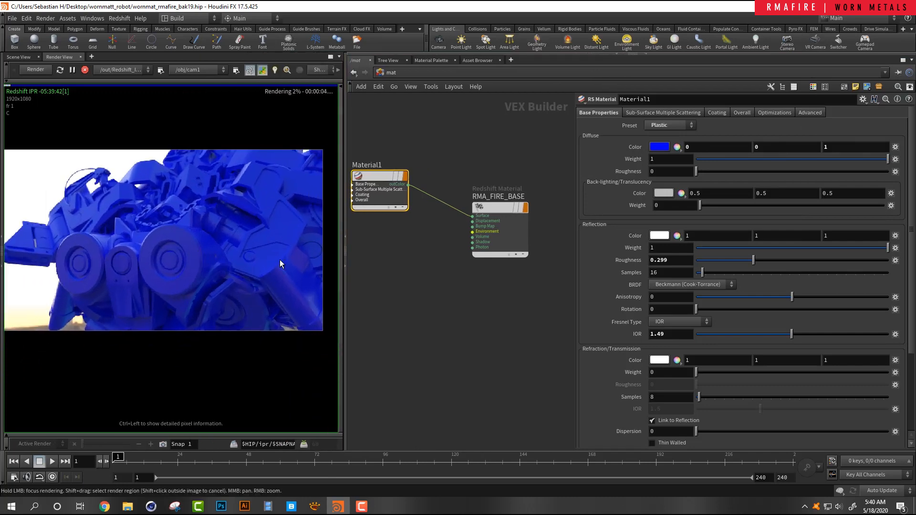
- Duplicate Material1 below the original and connect the copy to the Surface input of RMA_FIRE_BASE in its place
{"action": "scroll", "coordinate": [420, 297], "scroll_direction": "down", "scroll_amount": 3}
{"action": "middle_click_drag", "start_coordinate": [396, 295], "coordinate": [451, 282]}
{"action": "scroll", "coordinate": [450, 281], "scroll_direction": "up", "scroll_amount": 4}
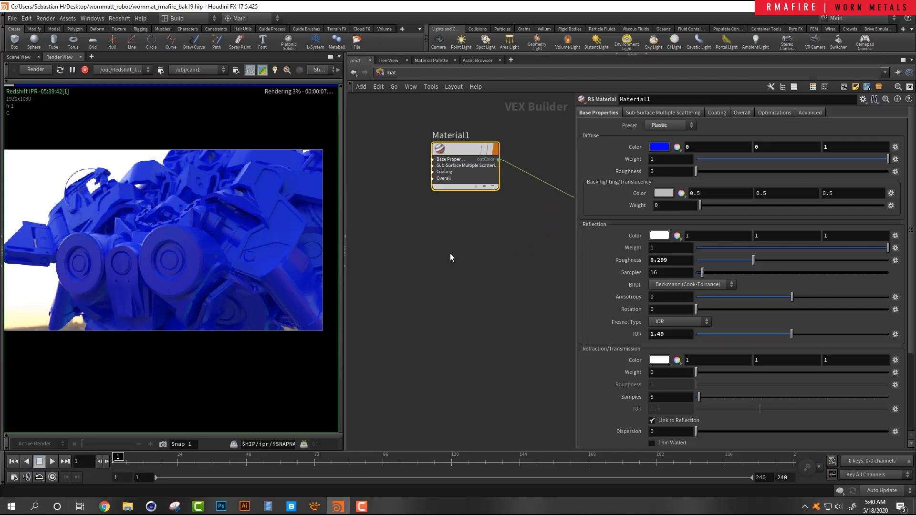
{"action": "middle_click_drag", "start_coordinate": [469, 241], "coordinate": [435, 204]}
{"action": "left_click_drag", "start_coordinate": [412, 121], "coordinate": [521, 215], "text": "alt"}
{"action": "scroll", "coordinate": [421, 310], "scroll_direction": "down", "scroll_amount": 4}
{"action": "middle_click_drag", "start_coordinate": [444, 236], "coordinate": [468, 221]}
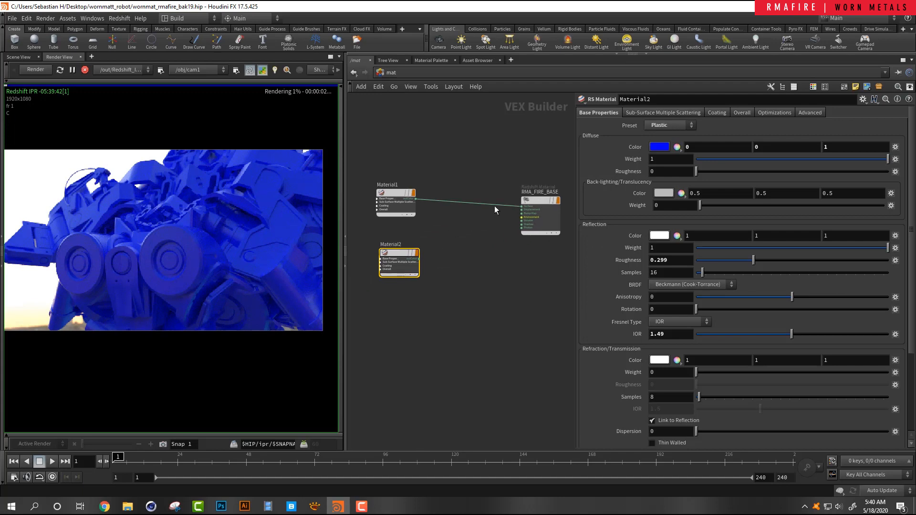
{"action": "left_click_drag", "start_coordinate": [424, 257], "coordinate": [422, 254]}
{"action": "scroll", "coordinate": [380, 284], "scroll_direction": "up", "scroll_amount": 3}
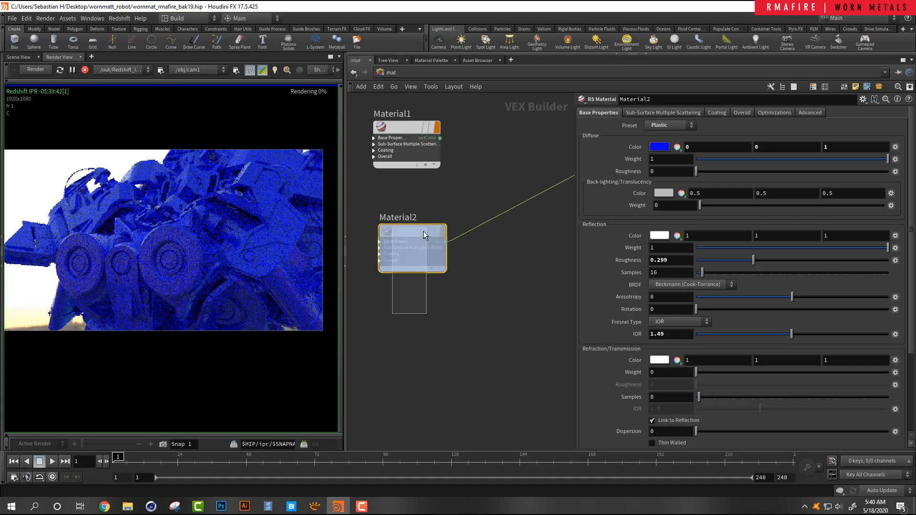
- Apply the Iron preset to Material2, with reflection roughness 1, reflection weight about 0.403 and diffuse weight at maximum
{"action": "left_click", "coordinate": [668, 125]}
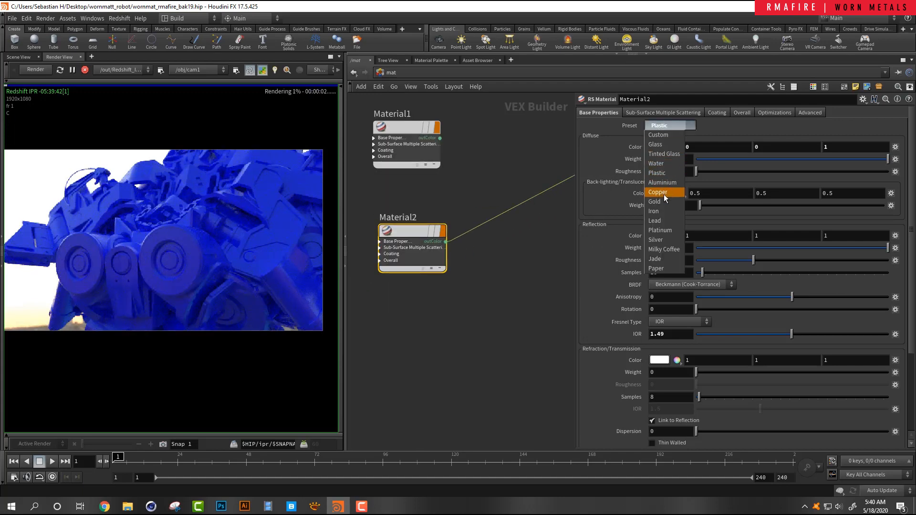
{"action": "left_click", "coordinate": [663, 211]}
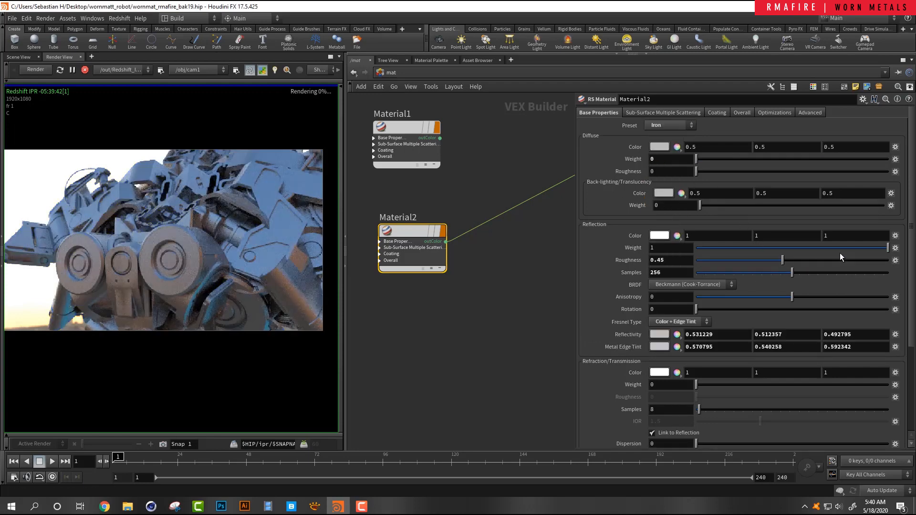
{"action": "left_click_drag", "start_coordinate": [839, 253], "coordinate": [903, 262]}
{"action": "left_click_drag", "start_coordinate": [840, 160], "coordinate": [867, 158]}
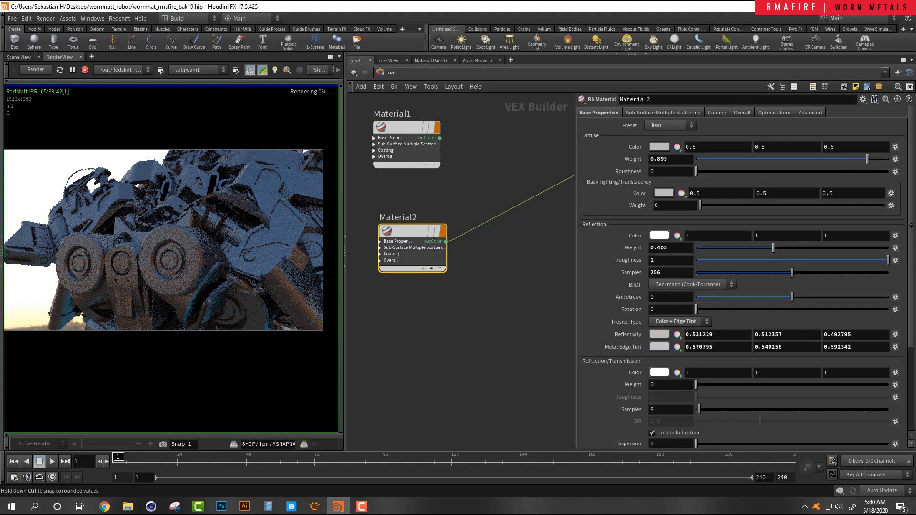
- Set Material2's diffuse color to 0.333 gray and inspect the robot in the render
{"action": "left_click", "coordinate": [660, 147]}
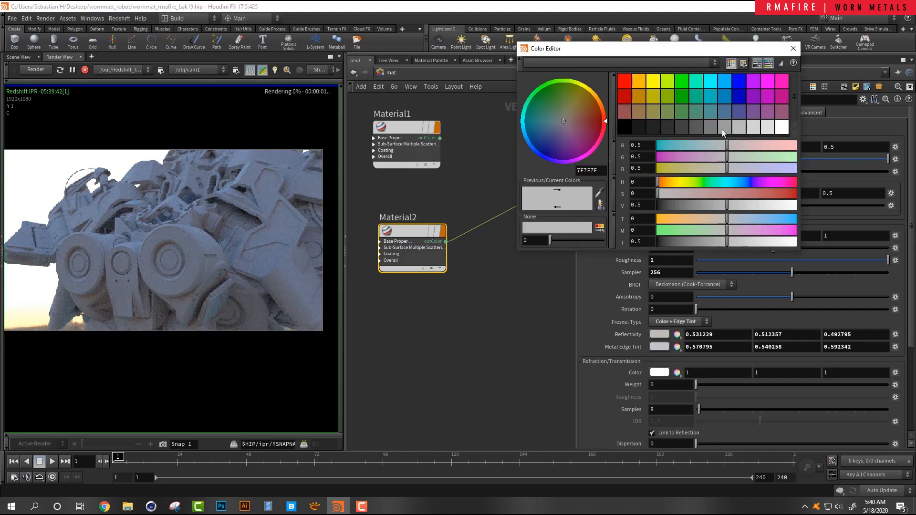
{"action": "left_click", "coordinate": [723, 132]}
{"action": "left_click", "coordinate": [793, 48]}
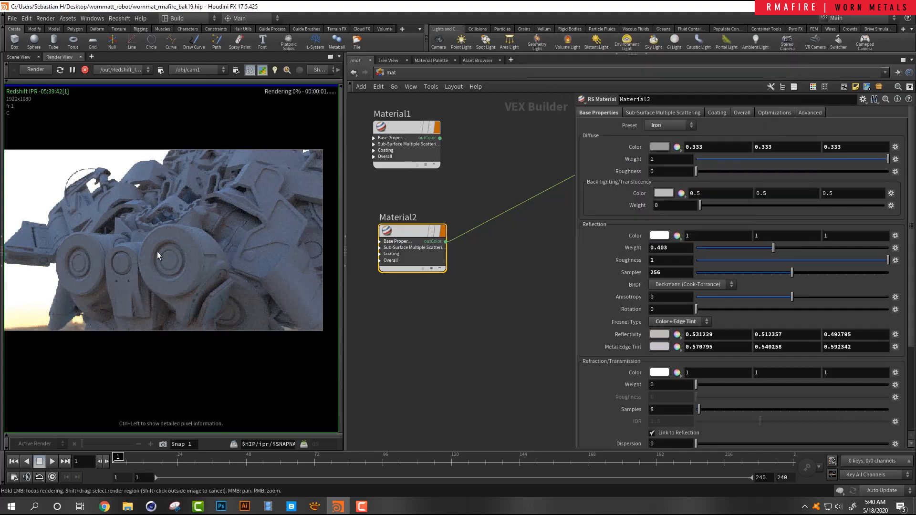
{"action": "scroll", "coordinate": [180, 228], "scroll_direction": "up", "scroll_amount": 7}
{"action": "scroll", "coordinate": [236, 204], "scroll_direction": "down", "scroll_amount": 6}
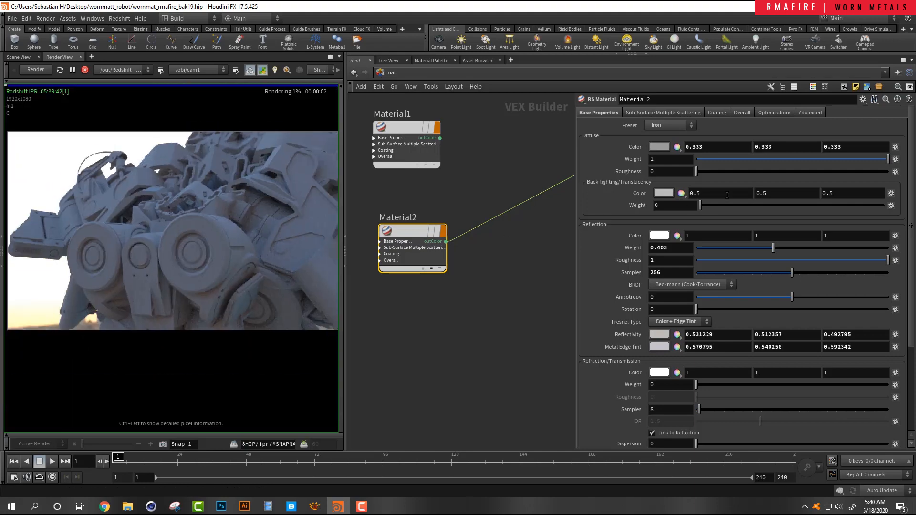
{"action": "scroll", "coordinate": [255, 201], "scroll_direction": "up", "scroll_amount": 3}
{"action": "scroll", "coordinate": [250, 215], "scroll_direction": "down", "scroll_amount": 4}
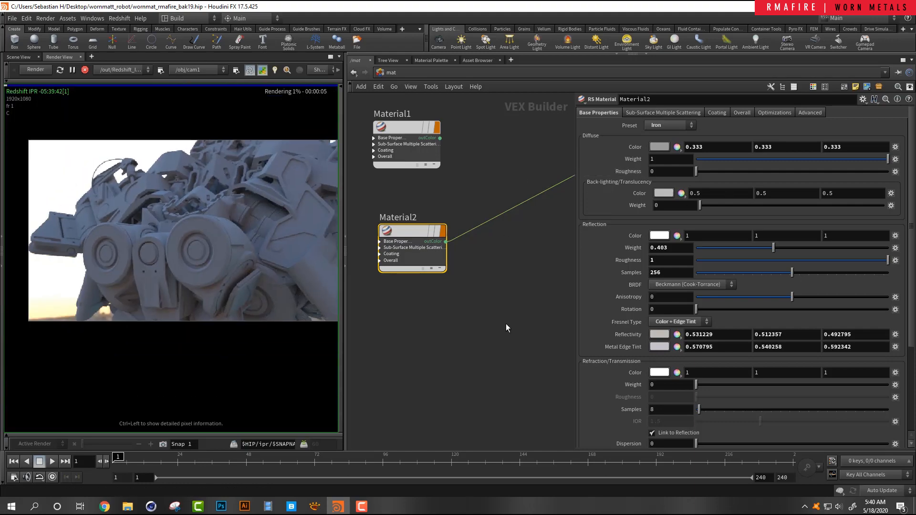
- Narrow the render pane to make room for the node network and rename Material1 as PAINT
{"action": "middle_click_drag", "start_coordinate": [506, 324], "coordinate": [459, 323]}
{"action": "scroll", "coordinate": [459, 324], "scroll_direction": "down", "scroll_amount": 3}
{"action": "left_click_drag", "start_coordinate": [345, 318], "coordinate": [250, 317]}
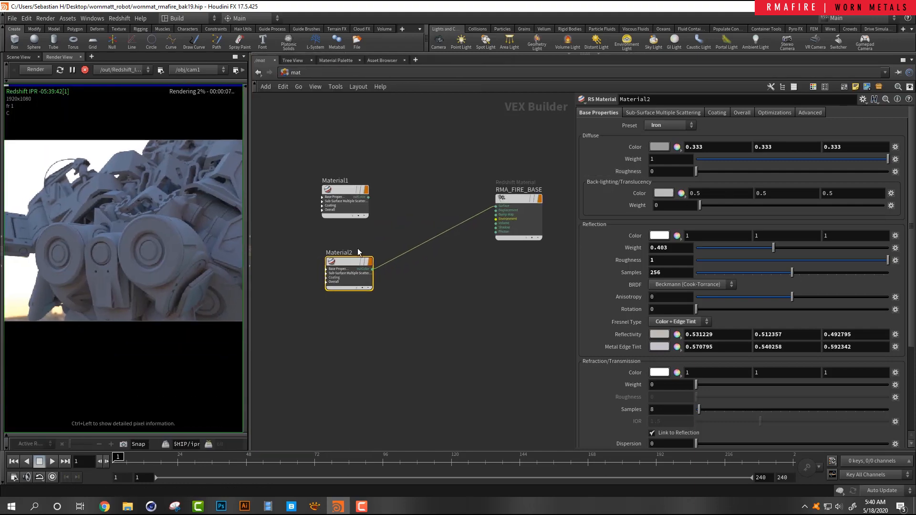
{"action": "scroll", "coordinate": [358, 252], "scroll_direction": "up", "scroll_amount": 2}
{"action": "double_click", "coordinate": [334, 162]}
{"action": "type", "text": "P"}
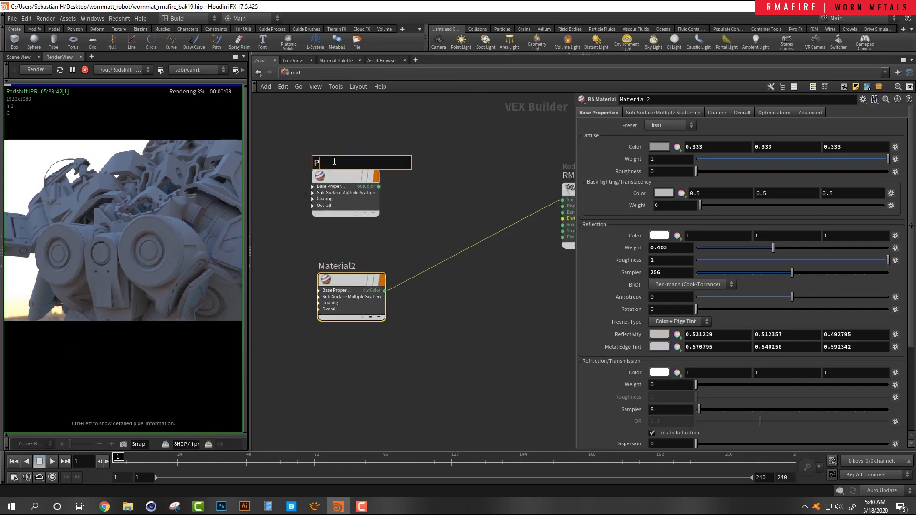
{"action": "type", "text": "AINT"}
{"action": "key", "text": "Return"}
{"action": "key", "text": "Caps_Lock"}
{"action": "key", "text": "Caps_Lock"}
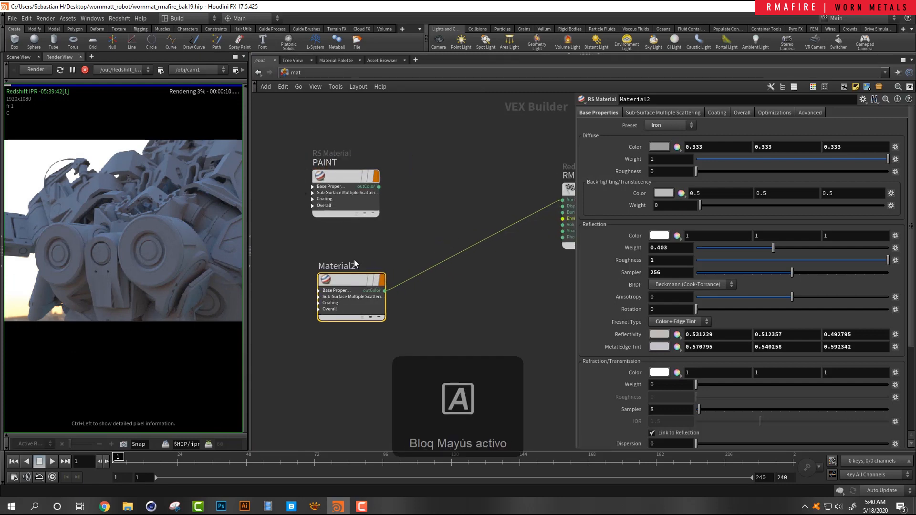
- Rename the iron material node, Material2, as Edge_scratch
{"action": "double_click", "coordinate": [353, 263]}
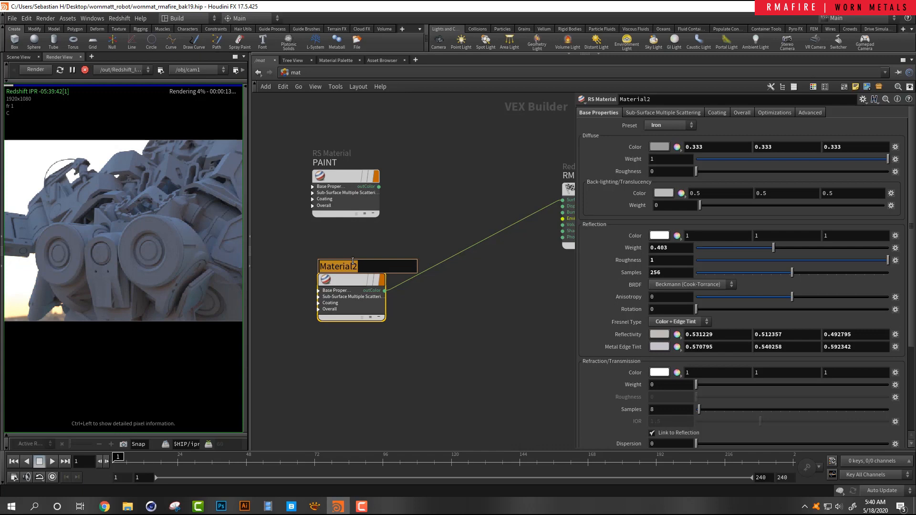
{"action": "type", "text": "E"}
{"action": "key", "text": "Caps_Lock"}
{"action": "type", "text": "dge_scra"}
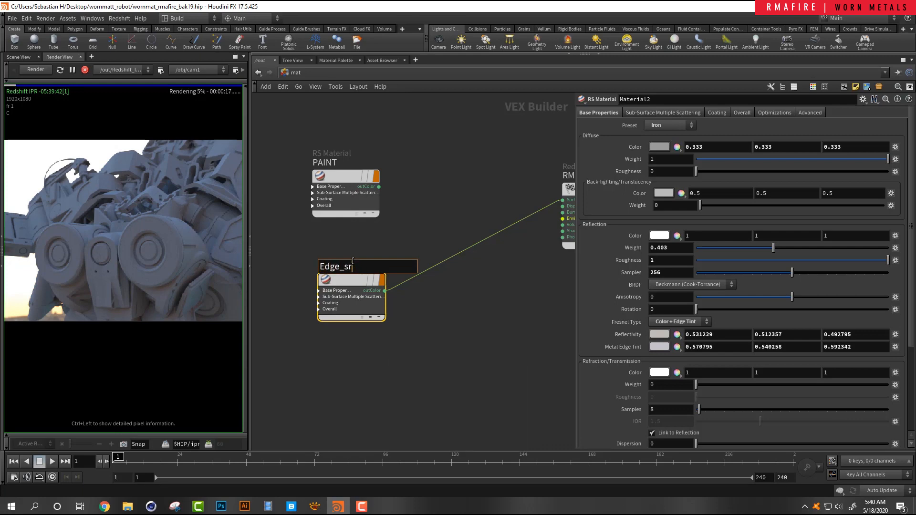
{"action": "type", "text": "tch"}
{"action": "key", "text": "Return"}
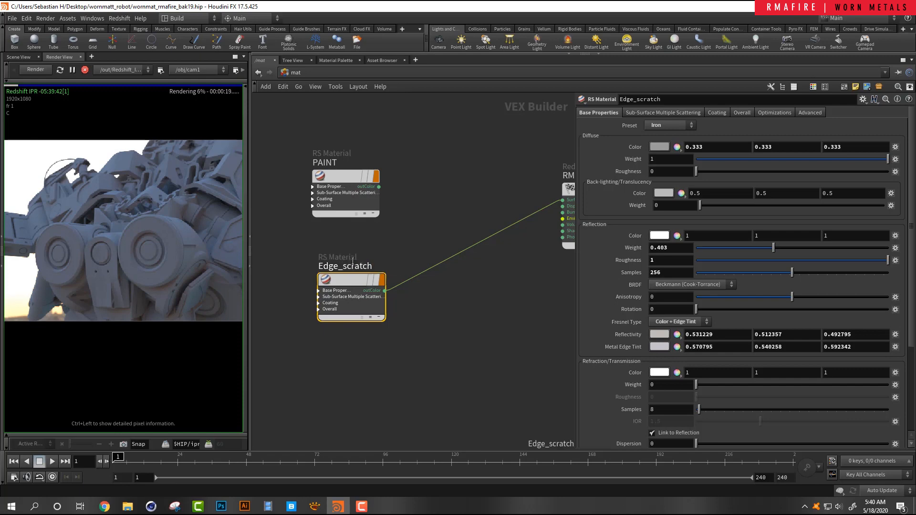
{"action": "key", "text": "Tab"}
{"action": "type", "text": "rsbl"}
{"action": "key", "text": "Return"}
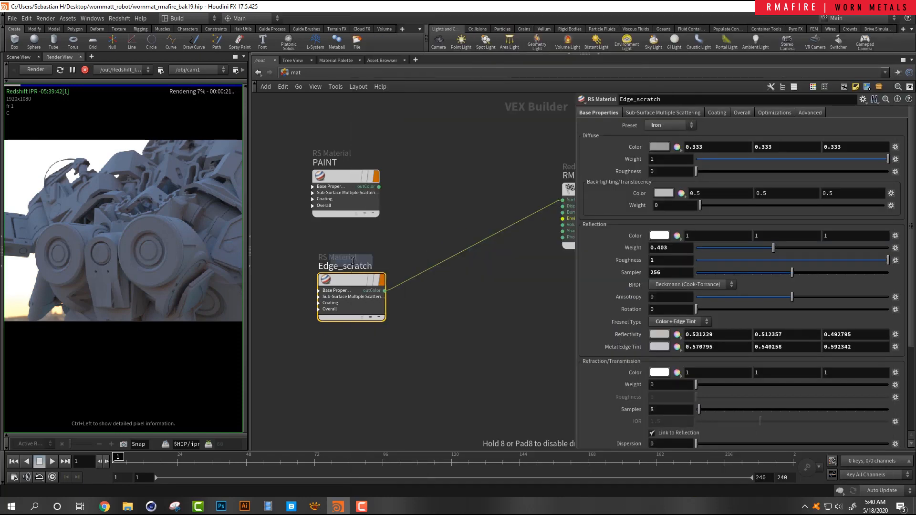
{"action": "left_click", "coordinate": [450, 202]}
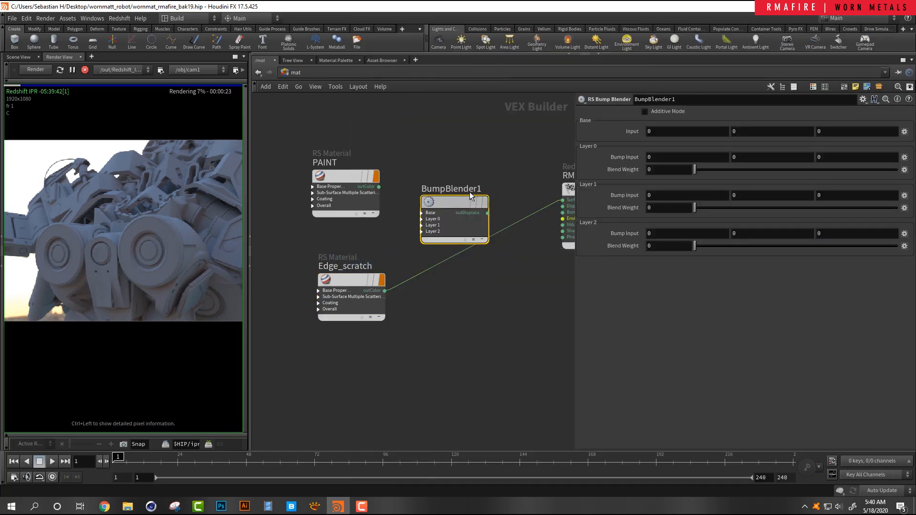
{"action": "left_click", "coordinate": [440, 199]}
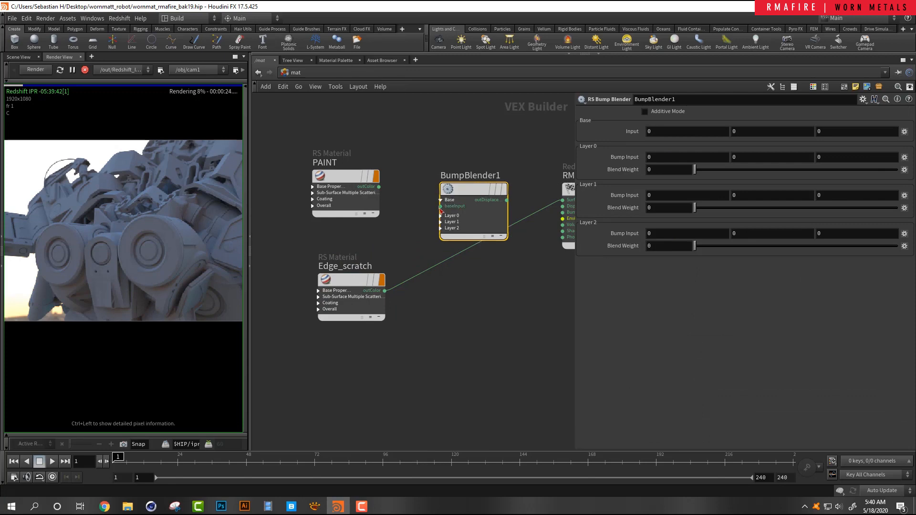
{"action": "left_click_drag", "start_coordinate": [440, 206], "coordinate": [379, 186]}
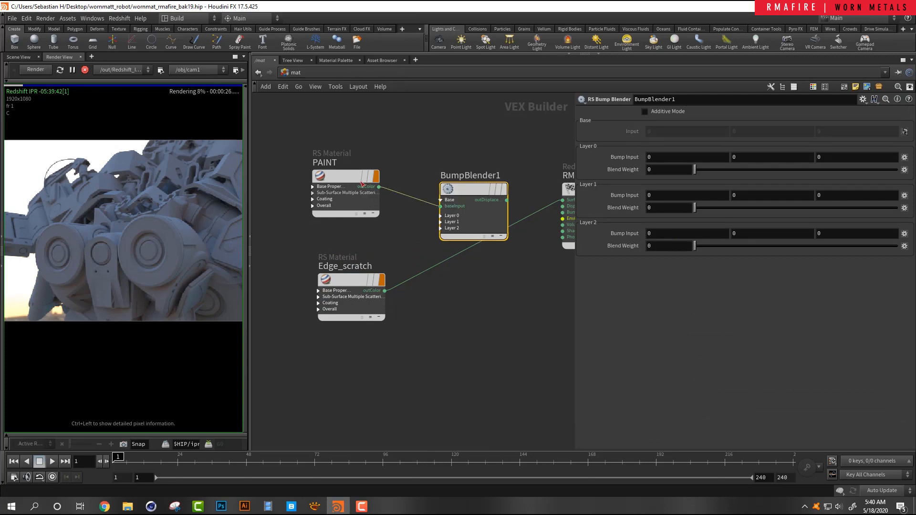
{"action": "left_click", "coordinate": [440, 216]}
{"action": "left_click", "coordinate": [440, 223]}
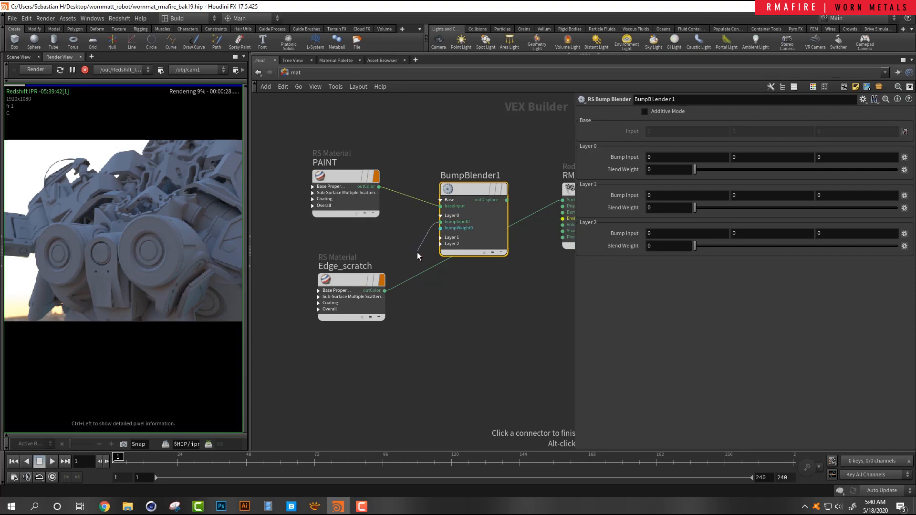
{"action": "left_click", "coordinate": [387, 291]}
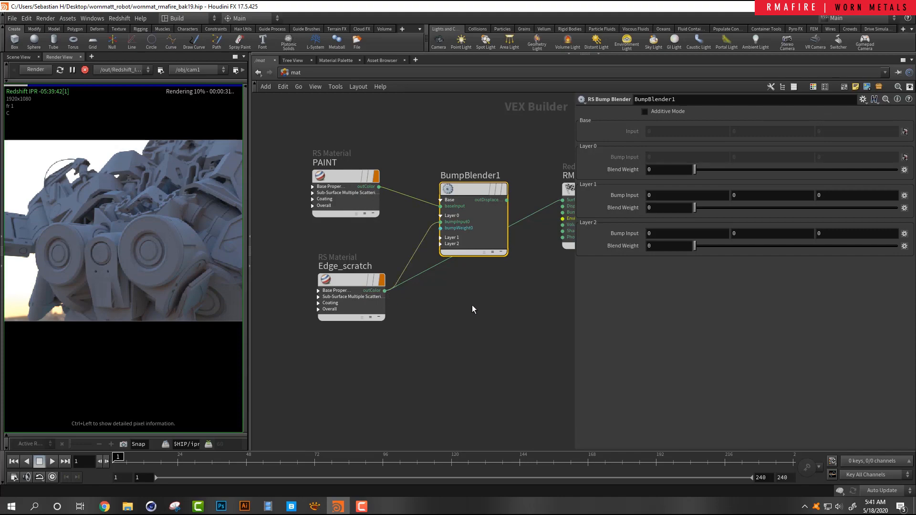
{"action": "middle_click_drag", "start_coordinate": [492, 288], "coordinate": [474, 292]}
{"action": "left_click_drag", "start_coordinate": [420, 154], "coordinate": [462, 222]}
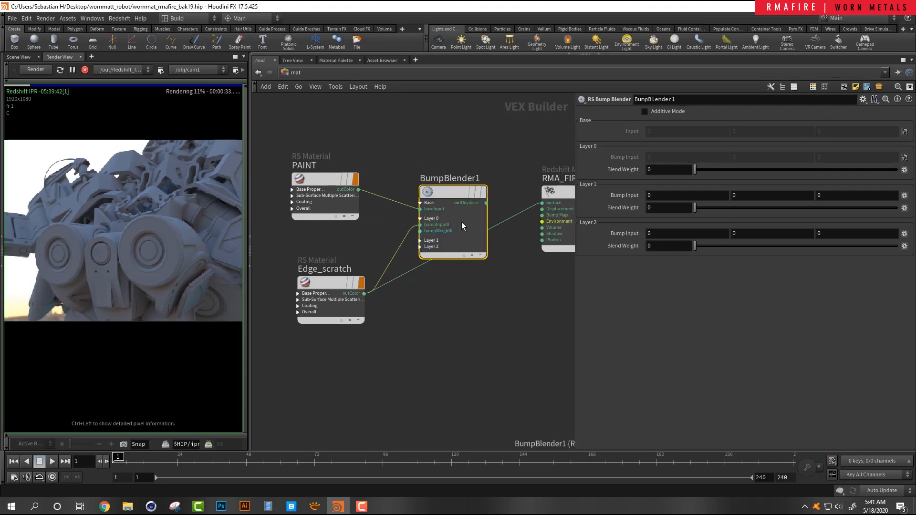
{"action": "key", "text": "Delete"}
- Add an RS Material Blender node between the two materials and RMA_FIRE_BASE
{"action": "key", "text": "Tab"}
{"action": "type", "text": "rs mater ble"}
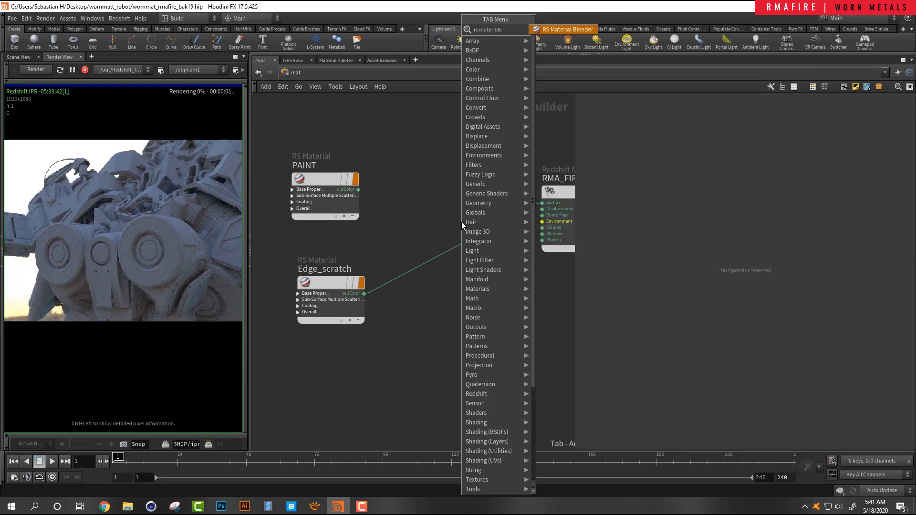
{"action": "key", "text": "Return"}
{"action": "left_click", "coordinate": [452, 211]}
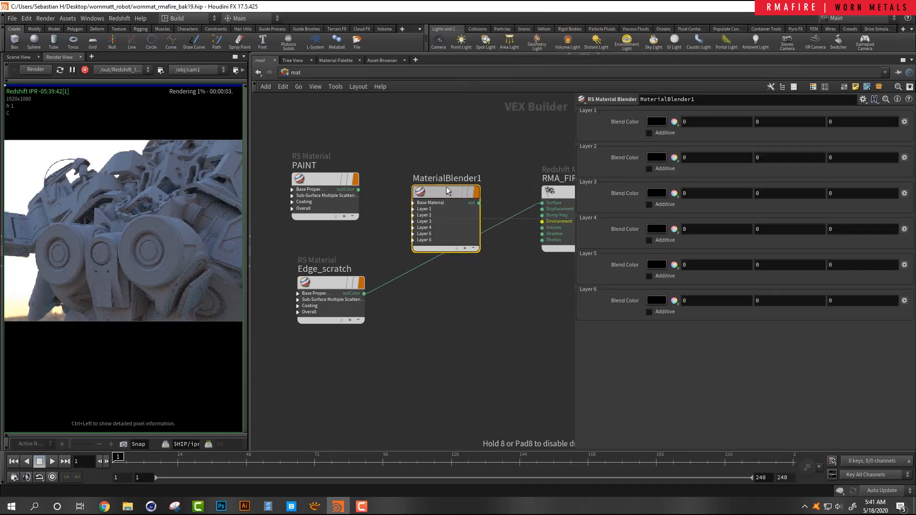
- Connect PAINT to the blender's baseColor input and Edge_scratch to its layerColor1 input
{"action": "scroll", "coordinate": [404, 191], "scroll_direction": "up", "scroll_amount": 3}
{"action": "left_click", "coordinate": [417, 207]}
{"action": "left_click", "coordinate": [416, 216]}
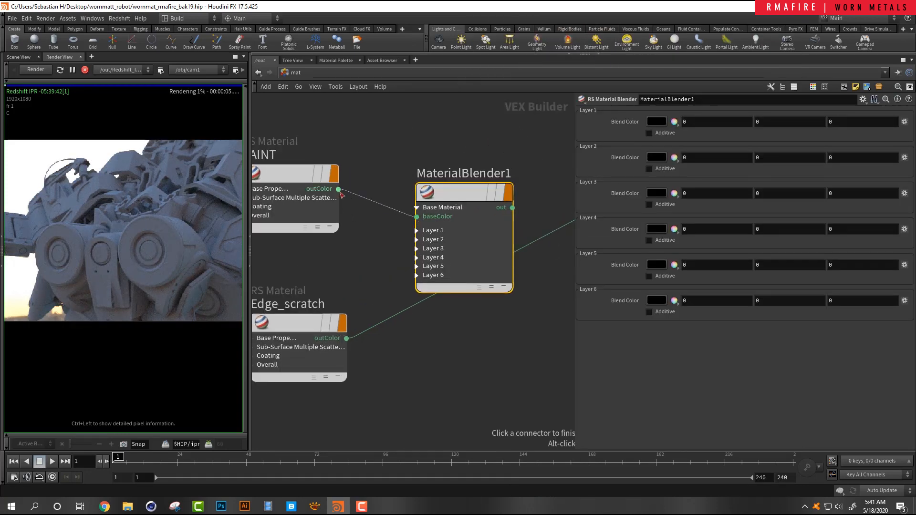
{"action": "left_click", "coordinate": [338, 189]}
{"action": "left_click", "coordinate": [417, 230]}
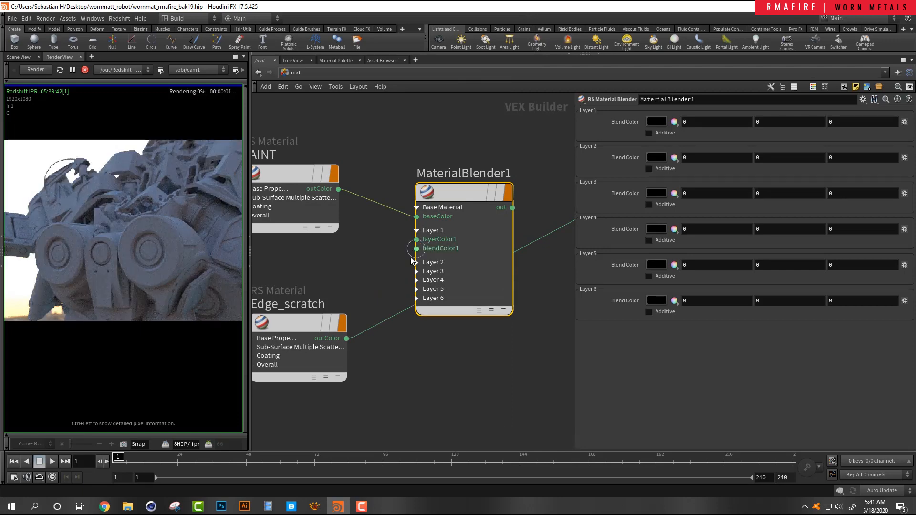
{"action": "left_click", "coordinate": [416, 239]}
{"action": "left_click", "coordinate": [346, 338]}
- Connect MaterialBlender1's output to the Surface input of RMA_FIRE_BASE, replacing the direct Edge_scratch connection
{"action": "middle_click_drag", "start_coordinate": [504, 326], "coordinate": [391, 346]}
{"action": "left_click", "coordinate": [400, 227]}
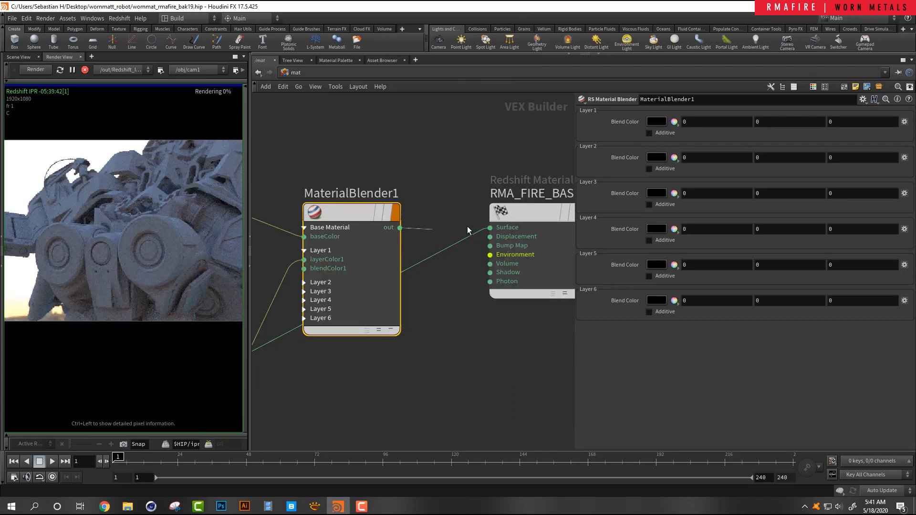
{"action": "left_click", "coordinate": [490, 227]}
{"action": "scroll", "coordinate": [422, 236], "scroll_direction": "down", "scroll_amount": 3}
{"action": "scroll", "coordinate": [416, 267], "scroll_direction": "up", "scroll_amount": 2}
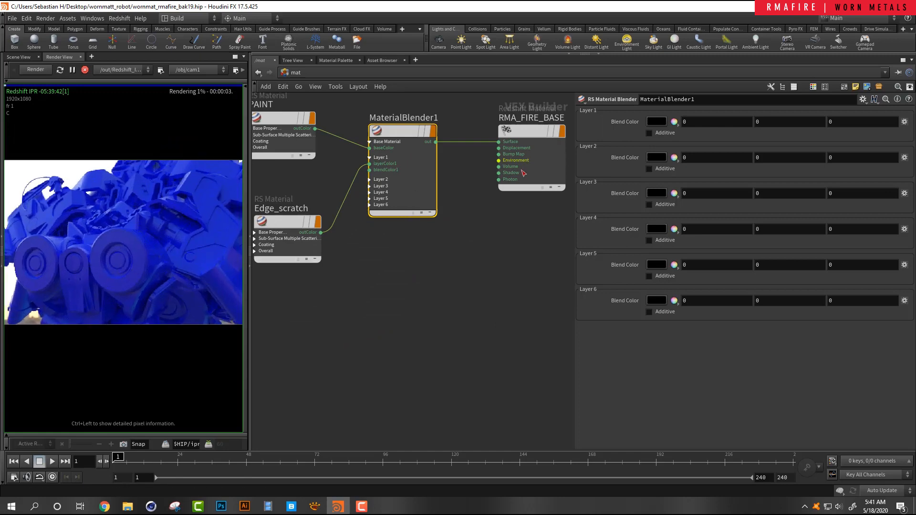
- Test MaterialBlender1's Layer 1 blend color at white and return it to black
{"action": "left_click", "coordinate": [656, 121]}
{"action": "left_click", "coordinate": [782, 127]}
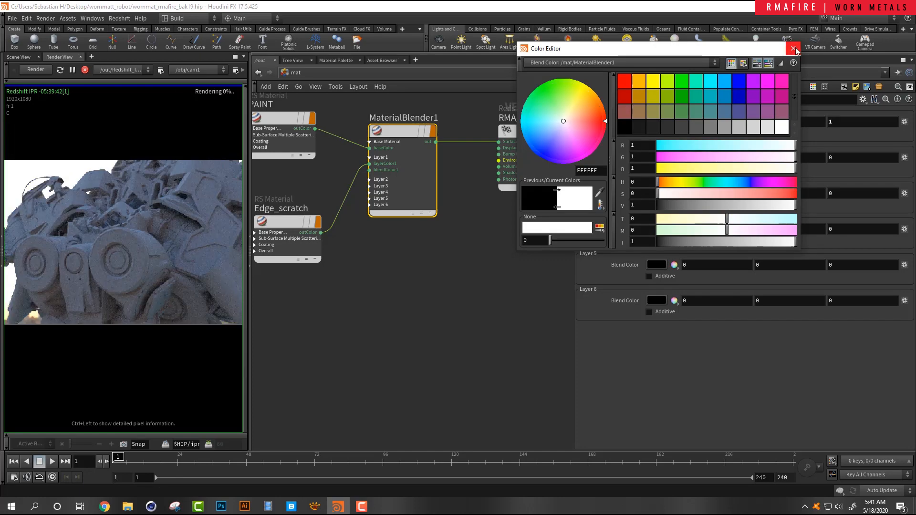
{"action": "left_click", "coordinate": [625, 127]}
{"action": "left_click", "coordinate": [792, 49]}
- Add an RS Curvature node to the network below MaterialBlender1
{"action": "scroll", "coordinate": [446, 231], "scroll_direction": "down", "scroll_amount": 3}
{"action": "middle_click_drag", "start_coordinate": [446, 231], "coordinate": [400, 247]}
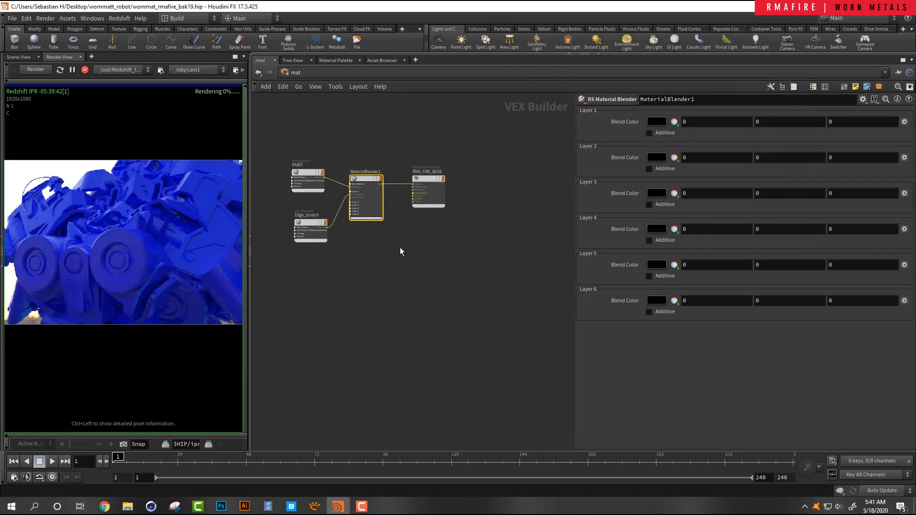
{"action": "scroll", "coordinate": [400, 247], "scroll_direction": "up", "scroll_amount": 3}
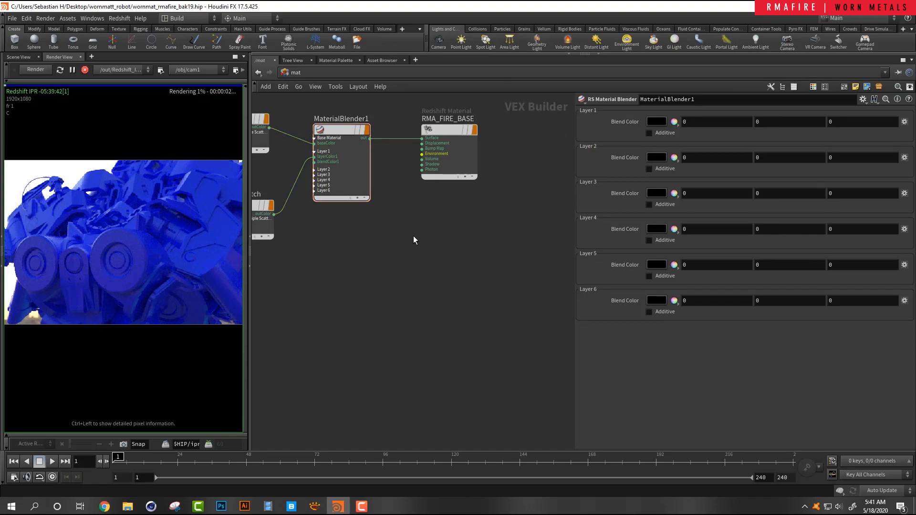
{"action": "key", "text": "Tab"}
{"action": "type", "text": "rs curv"}
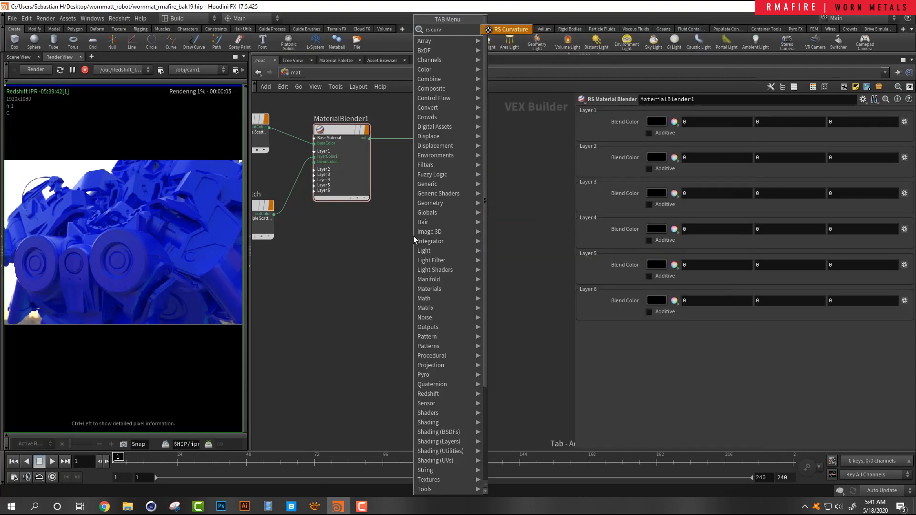
{"action": "key", "text": "Return"}
{"action": "left_click_drag", "start_coordinate": [414, 236], "coordinate": [351, 280]}
{"action": "scroll", "coordinate": [358, 286], "scroll_direction": "up", "scroll_amount": 2}
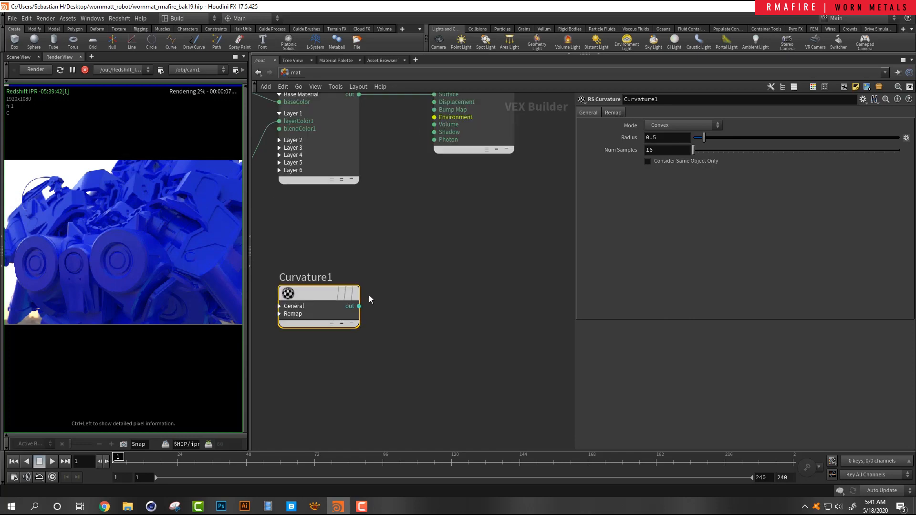
- Preview Curvature1 through the Surface input of RMA_FIRE_BASE and set its radius to 0.1
{"action": "left_click", "coordinate": [359, 306]}
{"action": "middle_click_drag", "start_coordinate": [408, 258], "coordinate": [402, 384]}
{"action": "scroll", "coordinate": [413, 267], "scroll_direction": "up", "scroll_amount": 2}
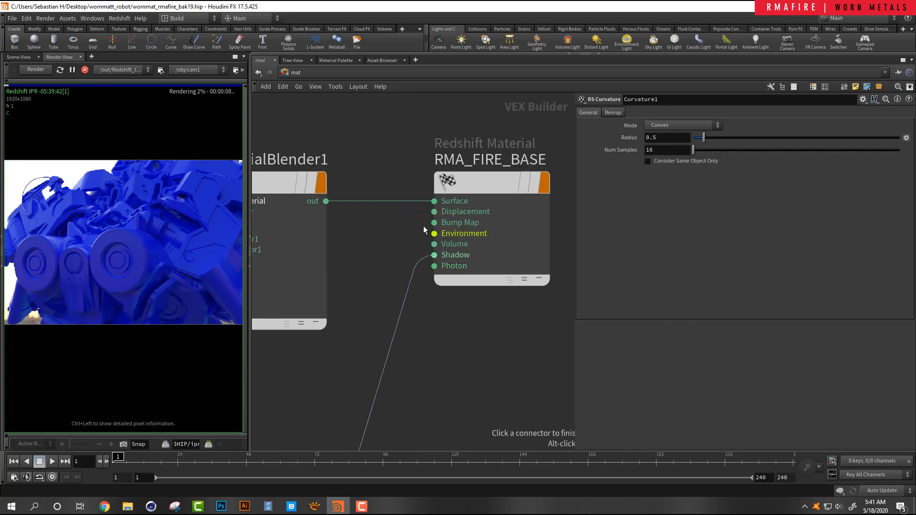
{"action": "left_click", "coordinate": [435, 201]}
{"action": "middle_click_drag", "start_coordinate": [428, 264], "coordinate": [486, 144]}
{"action": "scroll", "coordinate": [118, 217], "scroll_direction": "up", "scroll_amount": 2}
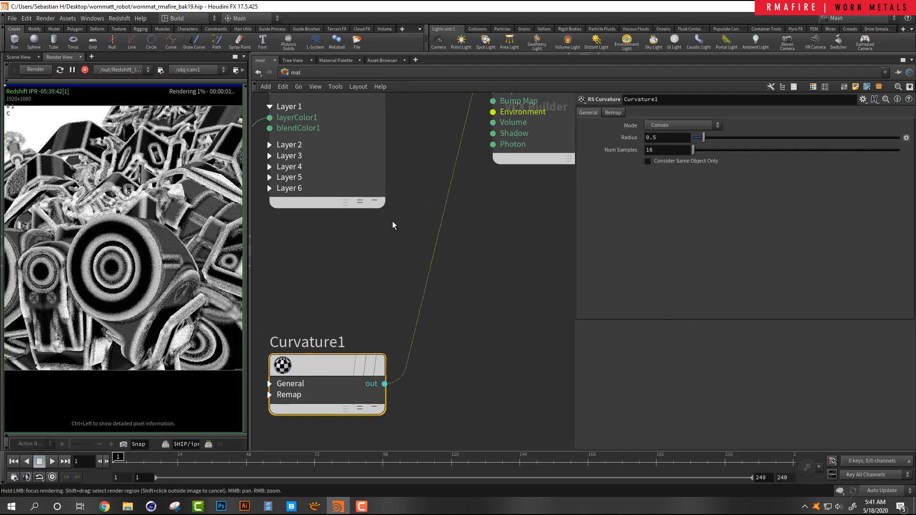
{"action": "key", "text": "Return"}
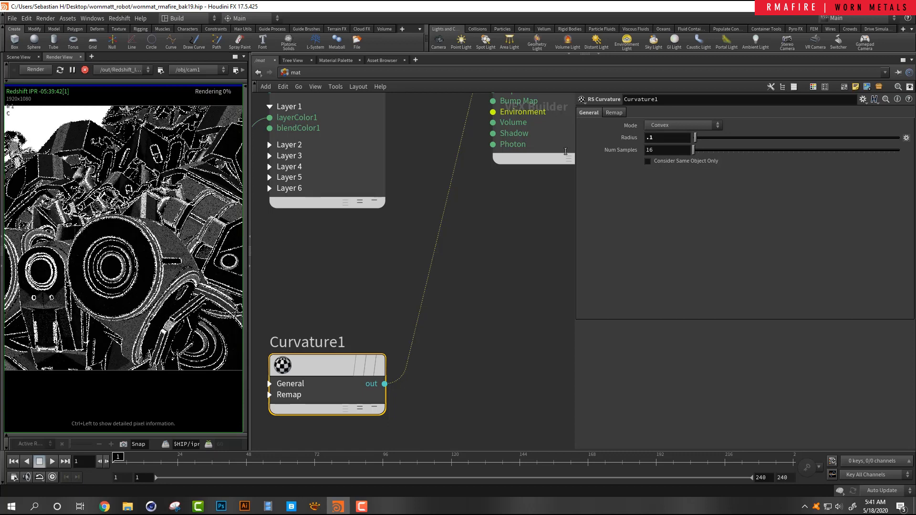
- Reconnect MaterialBlender1 to the Surface input of RMA_FIRE_BASE and connect Curvature1, placed below Edge_scratch, to the blender's blendColor1 input
{"action": "scroll", "coordinate": [353, 251], "scroll_direction": "down", "scroll_amount": 3}
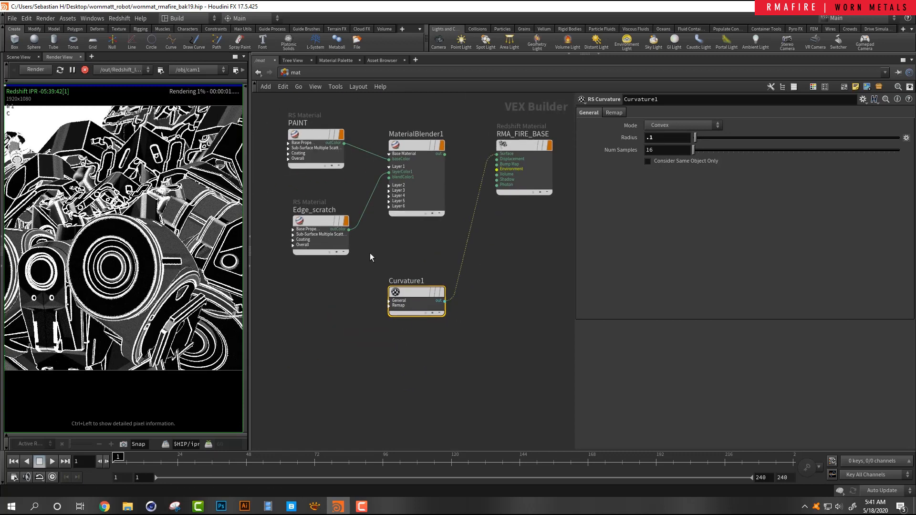
{"action": "left_click_drag", "start_coordinate": [445, 154], "coordinate": [496, 154]}
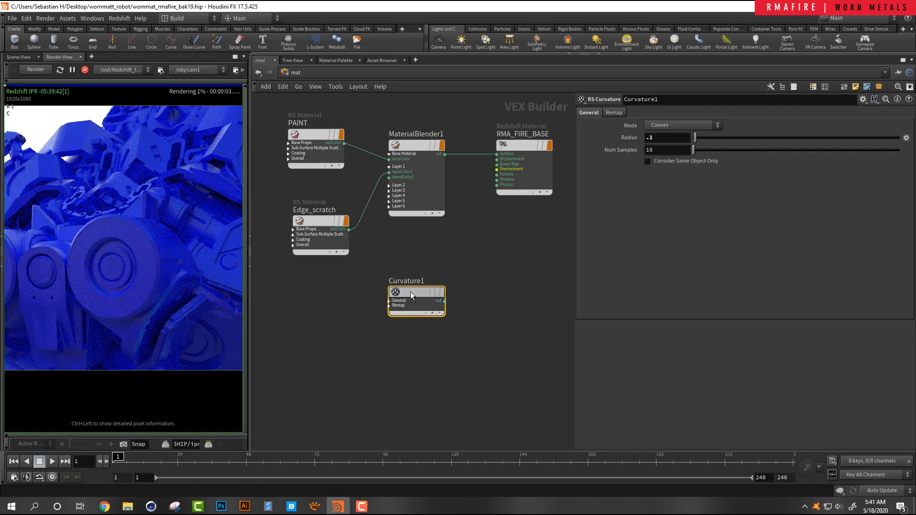
{"action": "left_click_drag", "start_coordinate": [399, 295], "coordinate": [304, 293]}
{"action": "left_click", "coordinate": [349, 299]}
{"action": "left_click", "coordinate": [389, 177]}
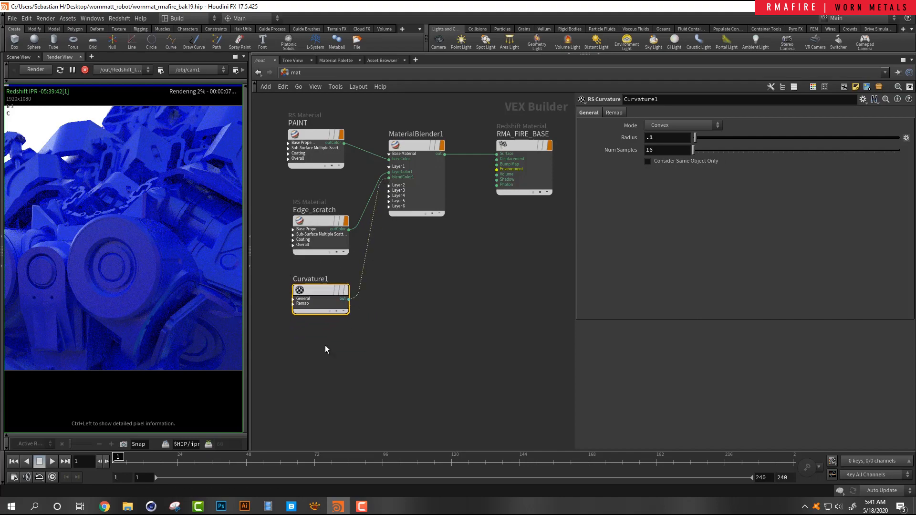
{"action": "right_click_drag", "start_coordinate": [130, 130], "coordinate": [146, 166]}
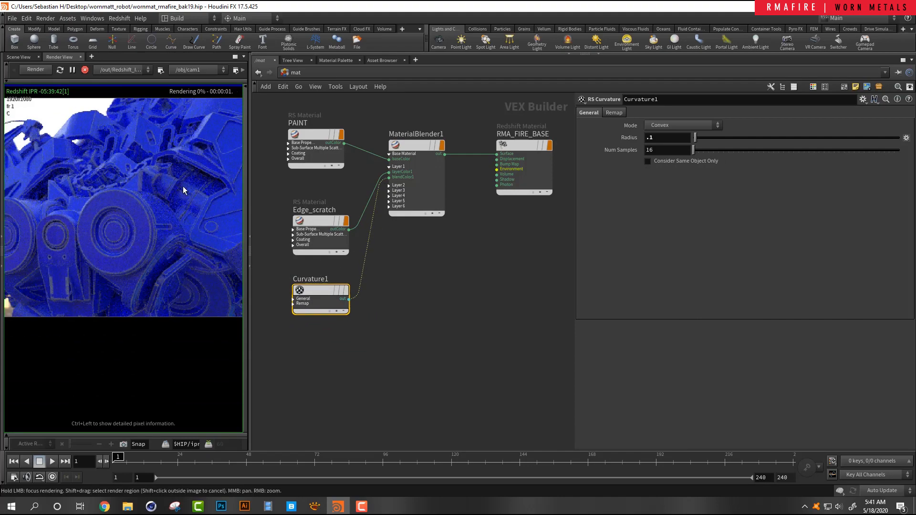
- Add an RS Noise node beside Curvature1 and preview it through the Surface input of RMA_FIRE_BASE
{"action": "middle_click_drag", "start_coordinate": [120, 193], "coordinate": [82, 196]}
{"action": "right_click_drag", "start_coordinate": [103, 223], "coordinate": [115, 215]}
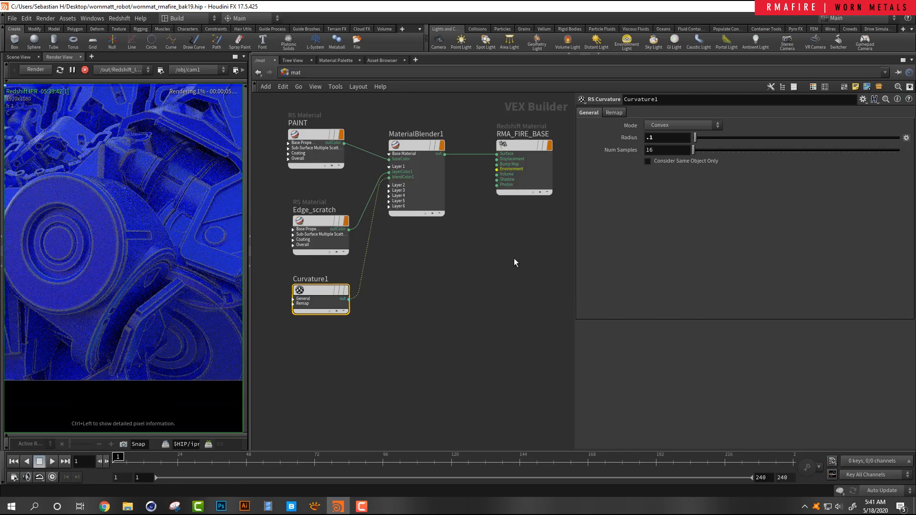
{"action": "key", "text": "Tab"}
{"action": "type", "text": "noise"}
{"action": "key", "text": "Return"}
{"action": "left_click", "coordinate": [452, 308]}
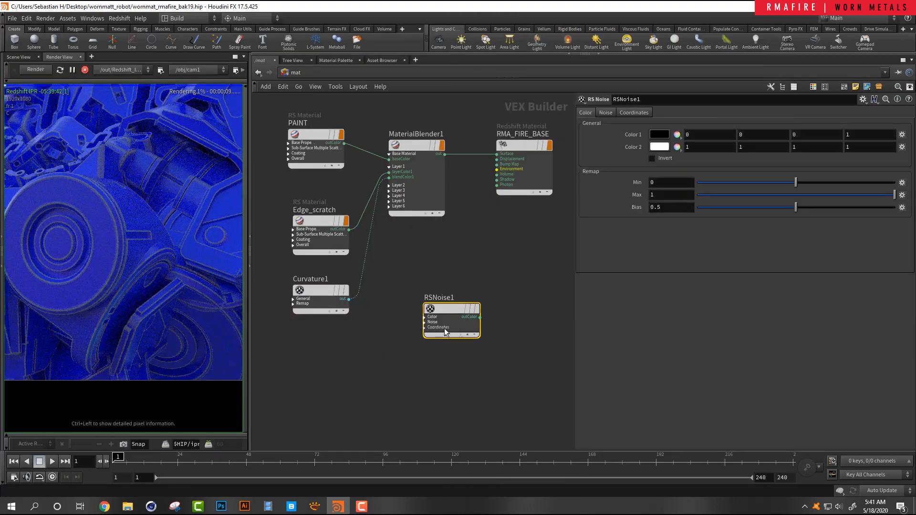
{"action": "left_click", "coordinate": [480, 318]}
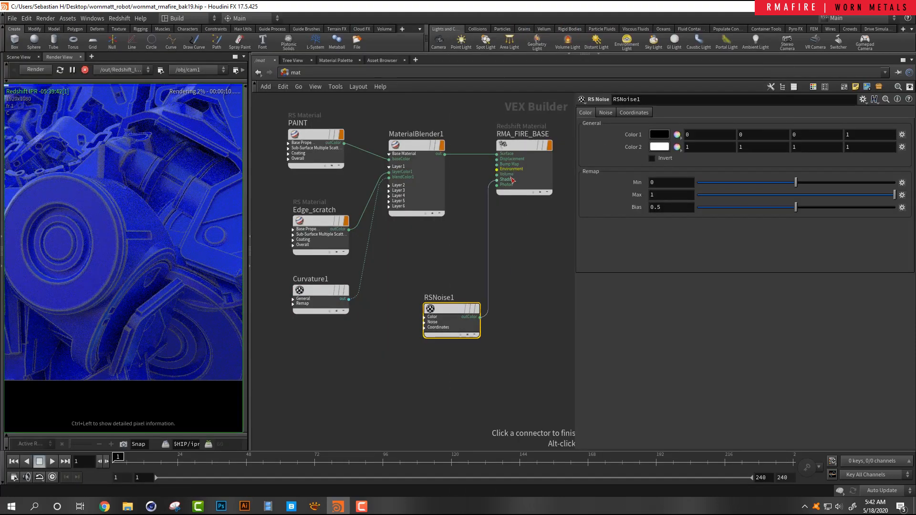
{"action": "left_click", "coordinate": [497, 155]}
{"action": "left_click_drag", "start_coordinate": [444, 309], "coordinate": [415, 316]}
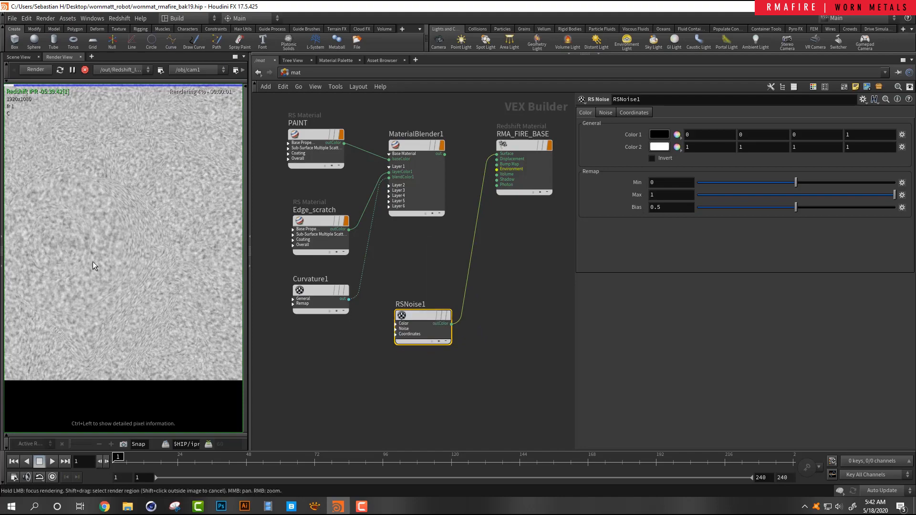
- Try overall coordinate scales of 1 and 2 on RSNoise1, and settle on 4
{"action": "left_click", "coordinate": [625, 114]}
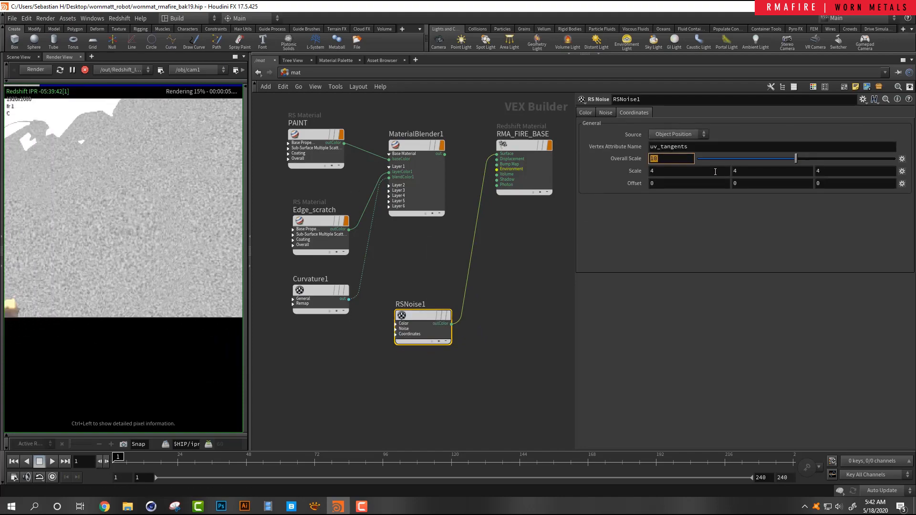
{"action": "key", "text": "Return"}
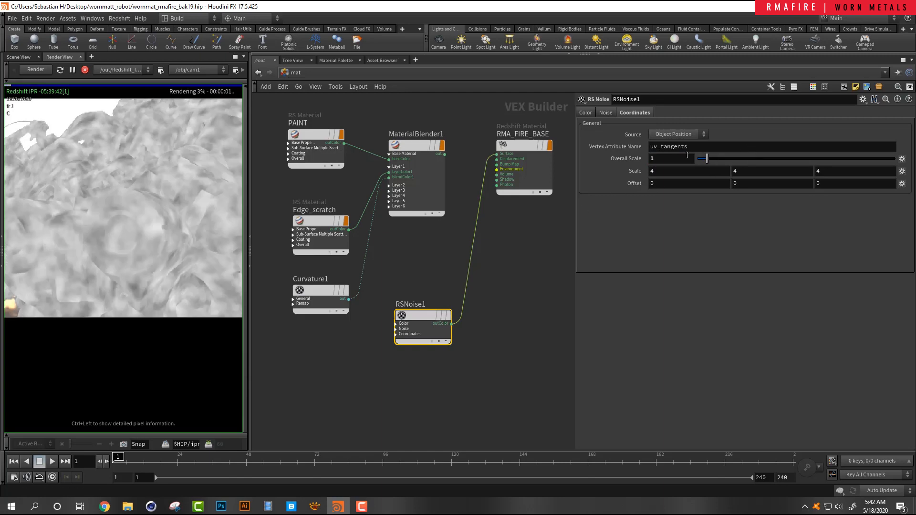
{"action": "type", "text": "2"}
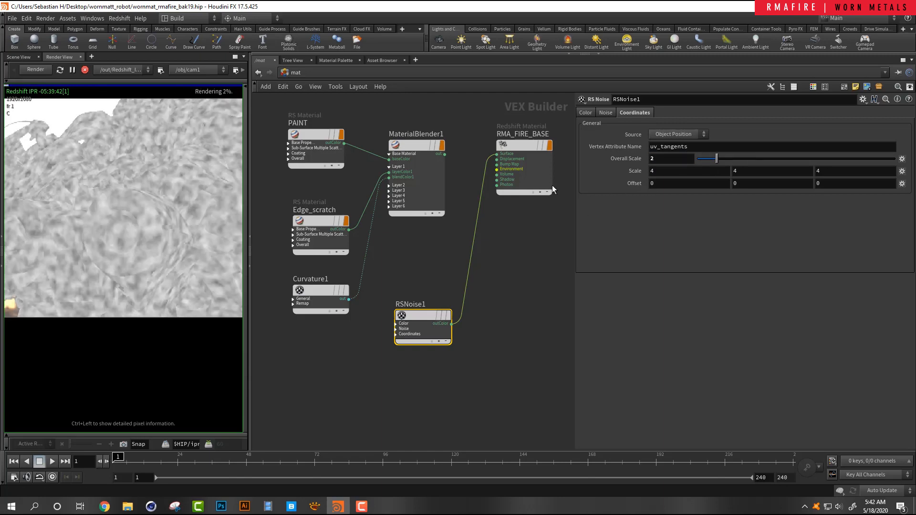
{"action": "type", "text": "4"}
{"action": "key", "text": "Return"}
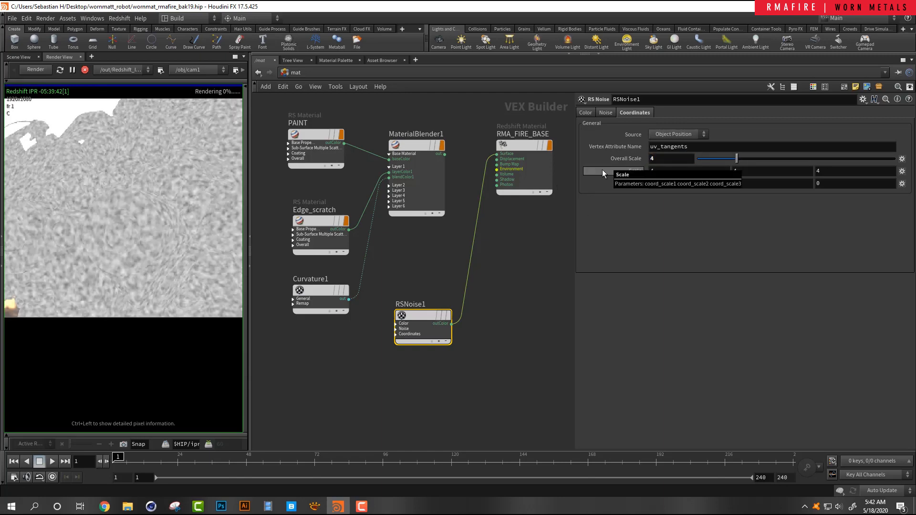
- Test RSNoise1's amplitude gain at 0.2 and set it to 0.5
{"action": "left_click", "coordinate": [606, 113]}
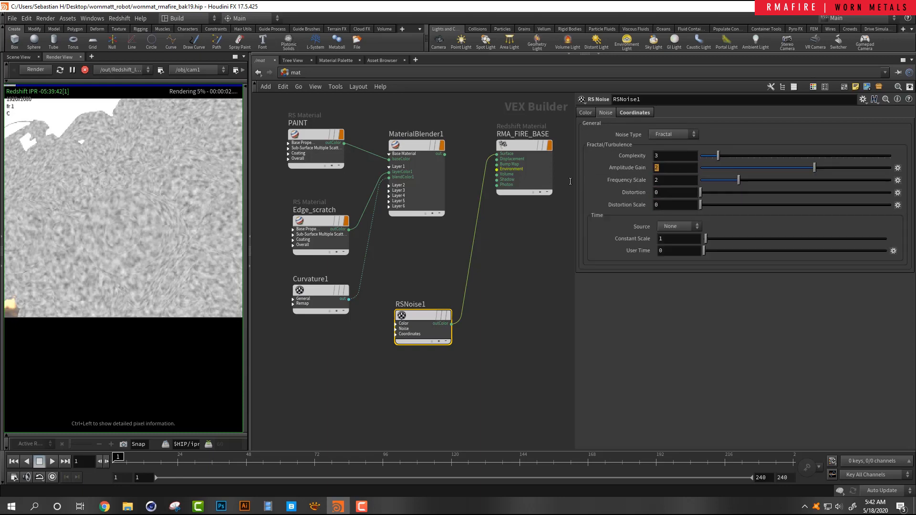
{"action": "type", "text": ".2"}
{"action": "key", "text": "Return"}
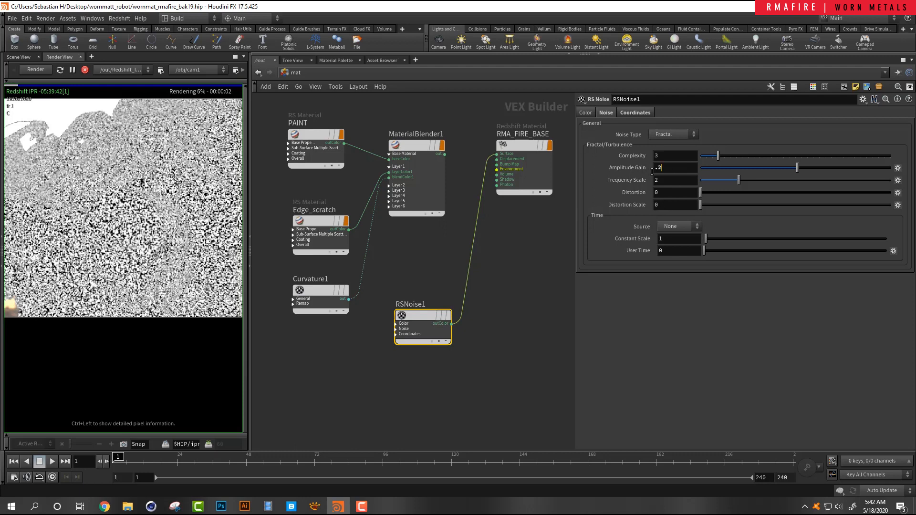
{"action": "key", "text": "BackSpace"}
{"action": "type", "text": "5"}
{"action": "key", "text": "Return"}
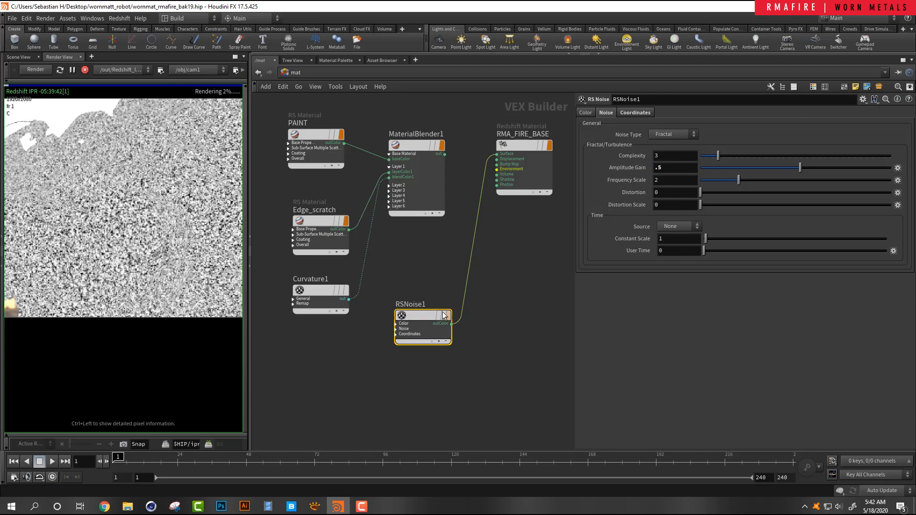
- Move RSNoise1 below Curvature1 and insert an RS Color Composite node between the noise and the Surface input of RMA_FIRE_BASE
{"action": "left_click_drag", "start_coordinate": [444, 314], "coordinate": [333, 343]}
{"action": "key", "text": "Tab"}
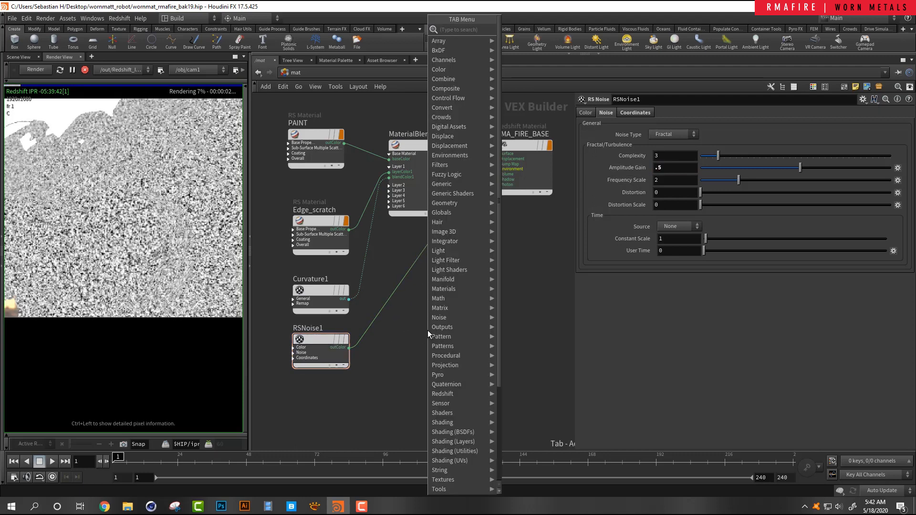
{"action": "type", "text": "ramp"}
{"action": "key", "text": "Return"}
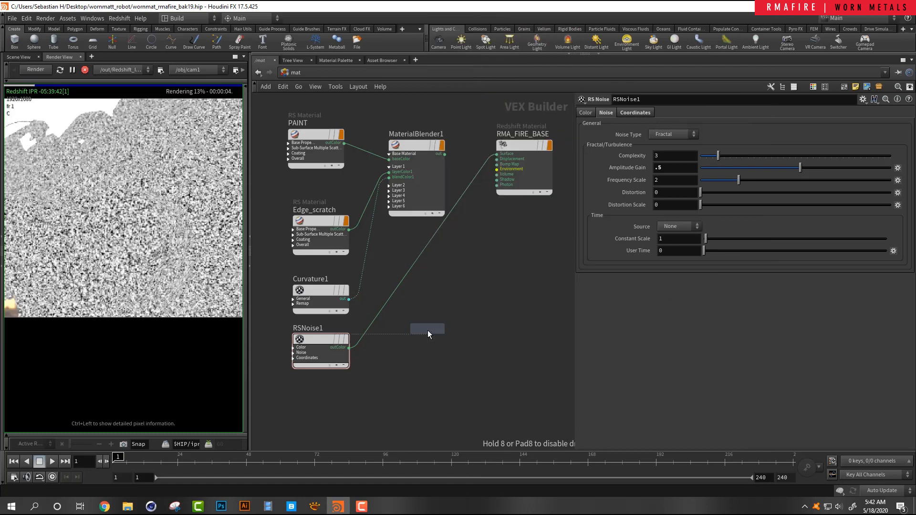
{"action": "left_click", "coordinate": [400, 285]}
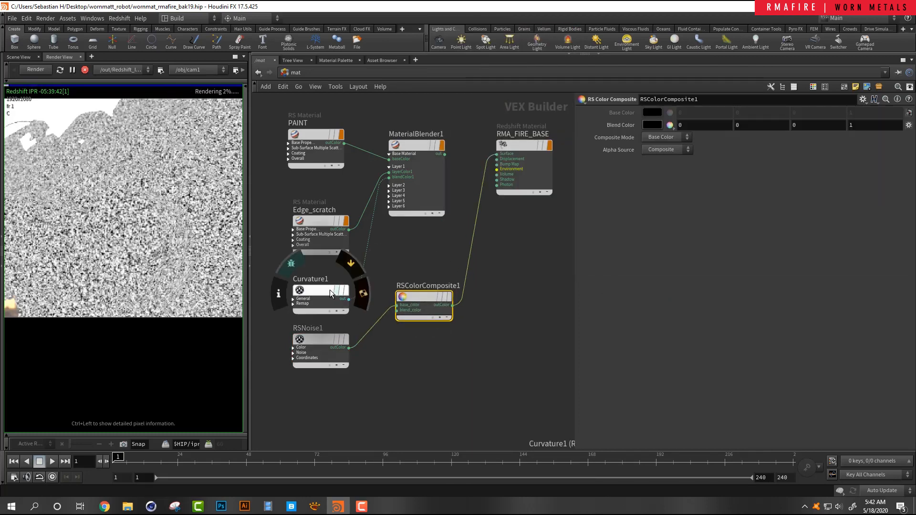
- Connect Curvature1 to RSColorComposite1's blend_color input and set the composite mode to Multiply
{"action": "left_click", "coordinate": [349, 299]}
{"action": "left_click", "coordinate": [397, 310]}
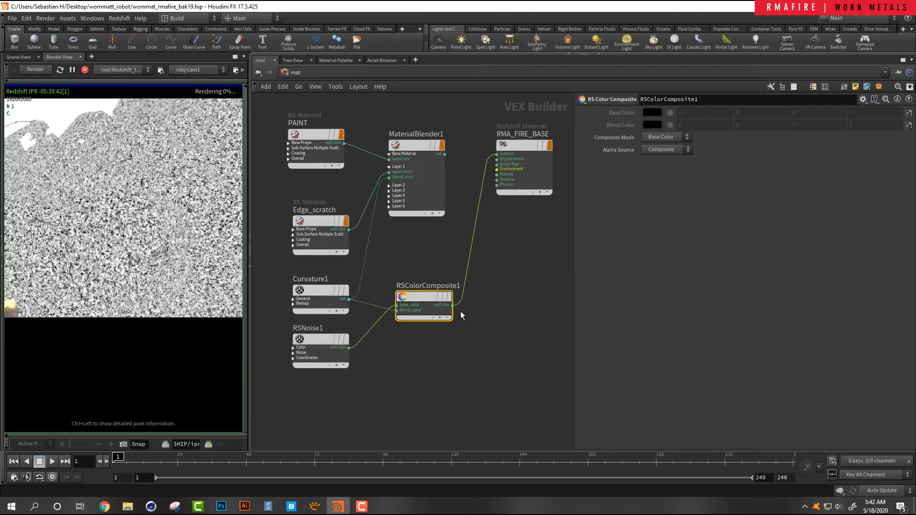
{"action": "left_click", "coordinate": [675, 137]}
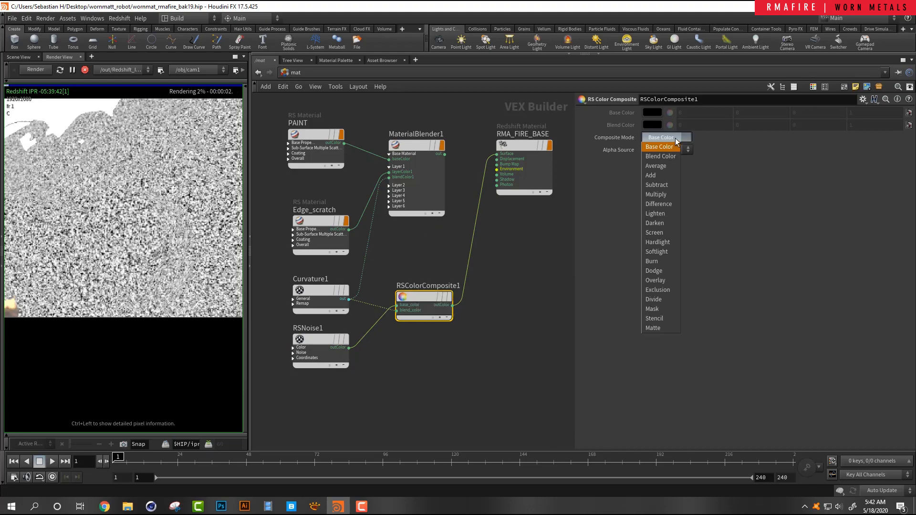
{"action": "left_click", "coordinate": [657, 194]}
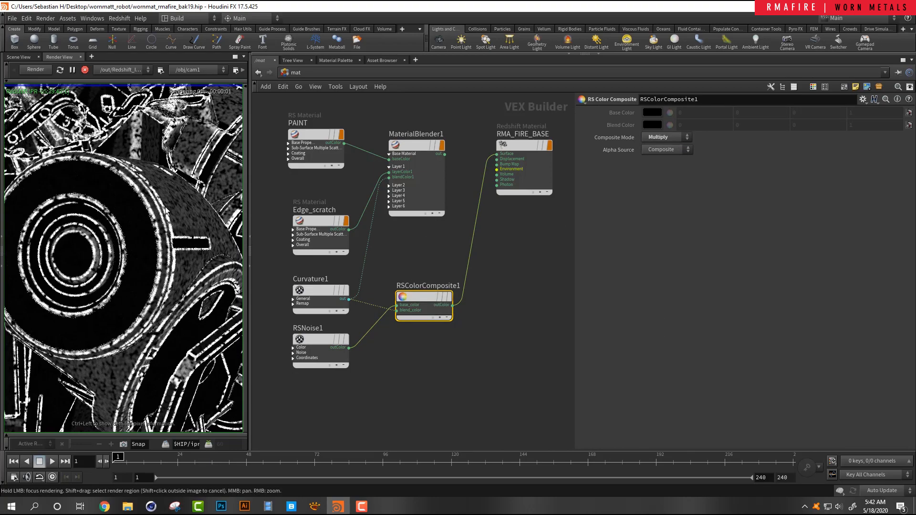
- Set RSNoise1's fractal complexity to 4
{"action": "scroll", "coordinate": [167, 209], "scroll_direction": "up", "scroll_amount": 2}
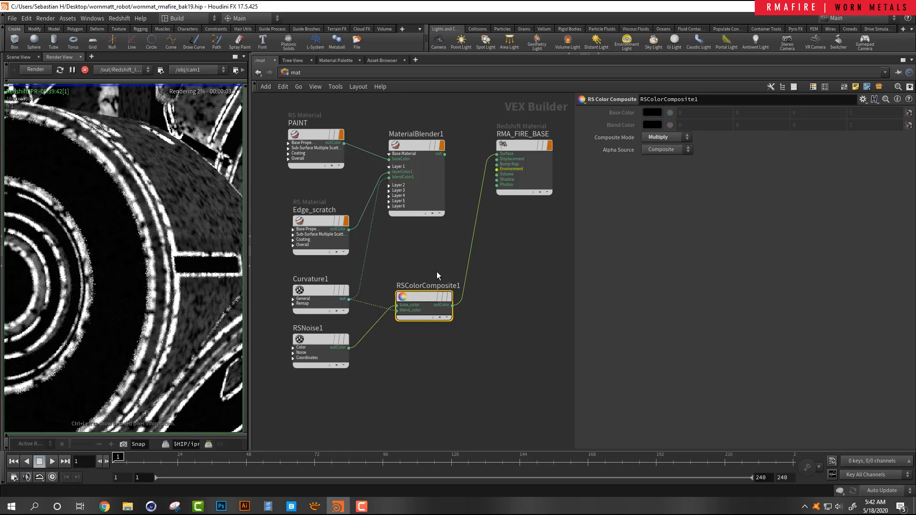
{"action": "left_click", "coordinate": [332, 367]}
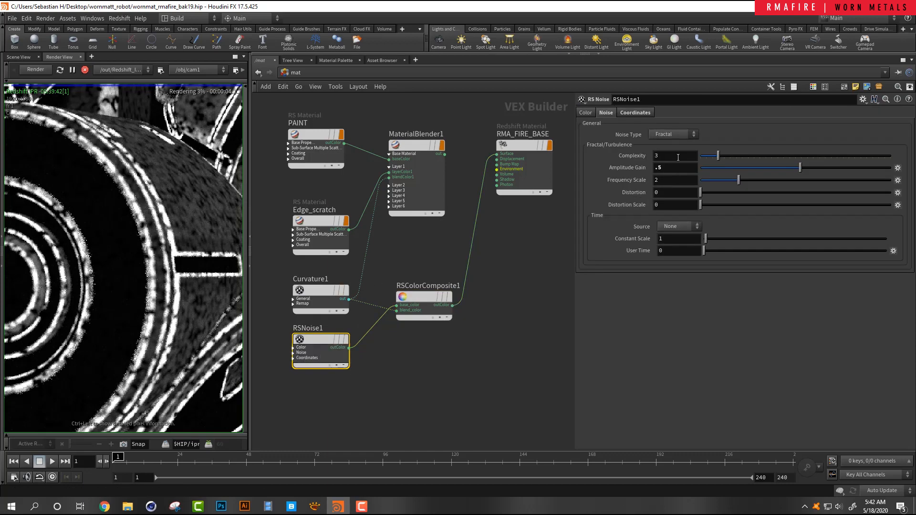
{"action": "type", "text": "4"}
{"action": "key", "text": "Return"}
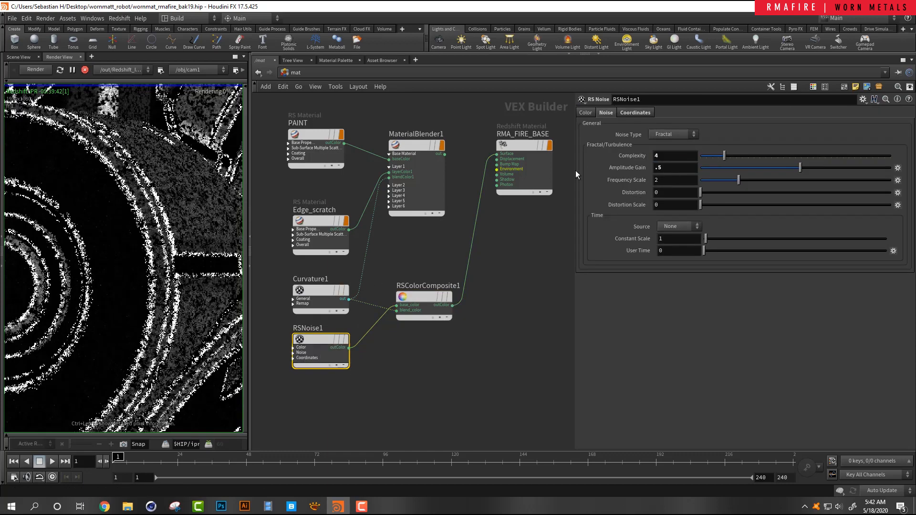
- Reconnect MaterialBlender1 to the Surface input of RMA_FIRE_BASE and connect RSColorComposite1 to the blender's blendColor1 input
{"action": "scroll", "coordinate": [306, 250], "scroll_direction": "down", "scroll_amount": 2}
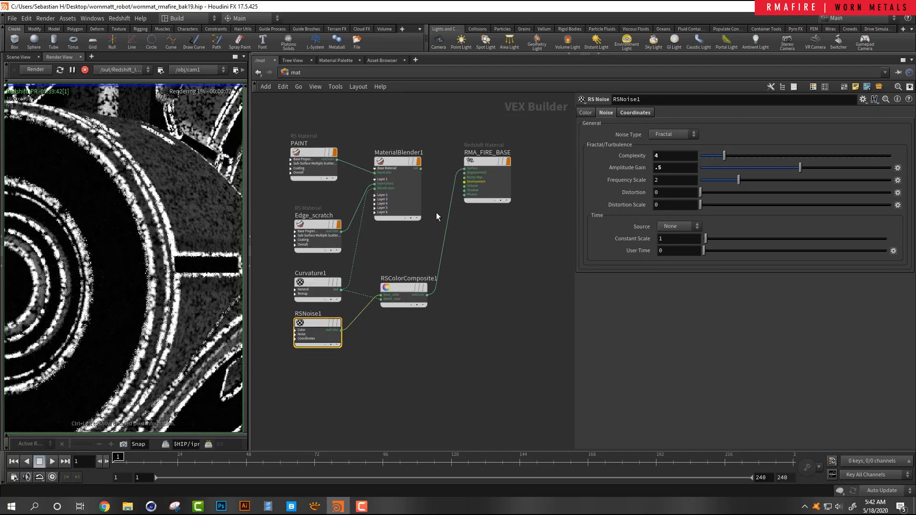
{"action": "left_click", "coordinate": [420, 170]}
{"action": "left_click", "coordinate": [465, 168]}
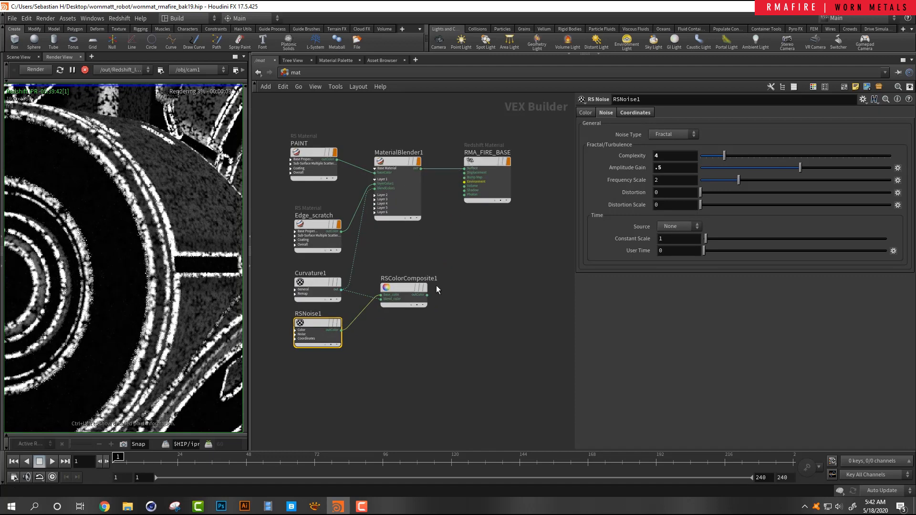
{"action": "left_click", "coordinate": [427, 294]}
{"action": "left_click", "coordinate": [374, 188]}
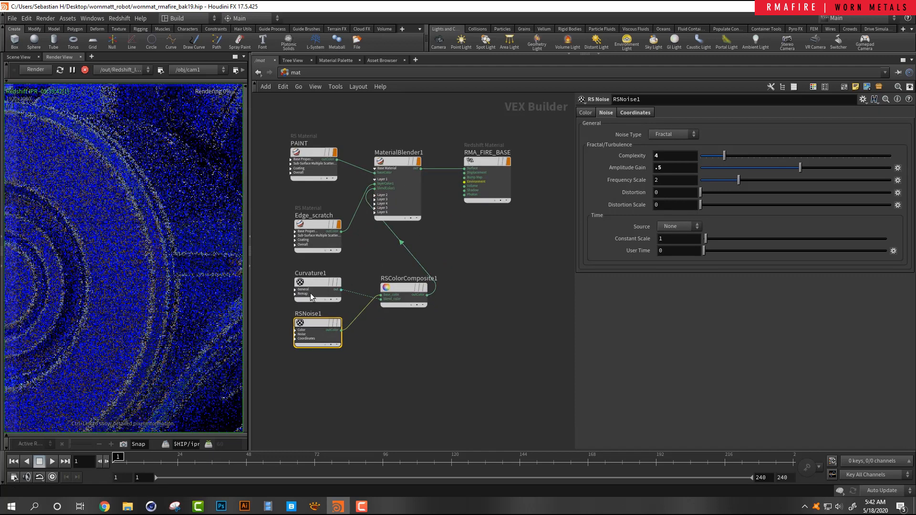
- Rearrange the mask nodes, placing RSColorComposite1 directly below Edge_scratch with RSNoise1 above Curvature1 on its input side
{"action": "middle_click_drag", "start_coordinate": [272, 276], "coordinate": [349, 255]}
{"action": "left_click_drag", "start_coordinate": [331, 258], "coordinate": [476, 325]}
{"action": "left_click_drag", "start_coordinate": [486, 282], "coordinate": [400, 266]}
{"action": "left_click", "coordinate": [307, 279]}
{"action": "left_click_drag", "start_coordinate": [308, 250], "coordinate": [308, 340]}
{"action": "left_click_drag", "start_coordinate": [324, 398], "coordinate": [312, 246]}
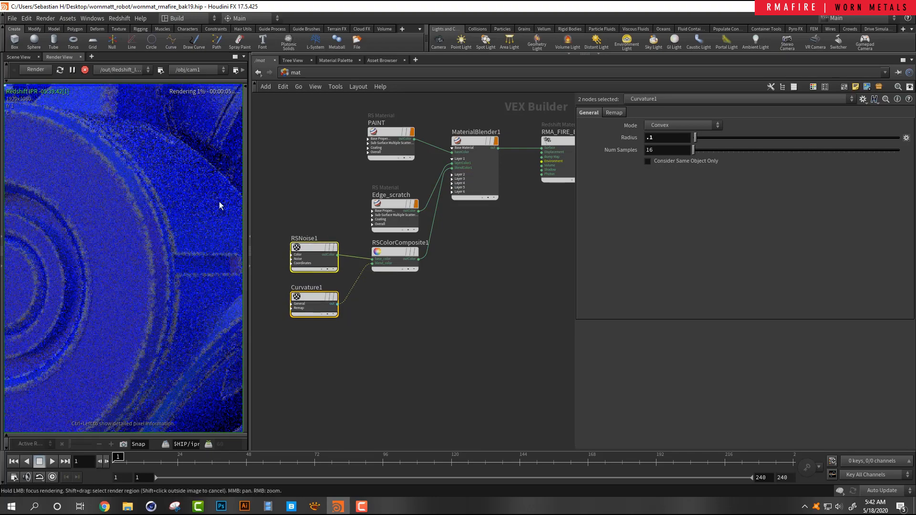
- Examine the worn edges on the robot's wheels and body panels in the render, and save the scene
{"action": "scroll", "coordinate": [126, 220], "scroll_direction": "up", "scroll_amount": 3}
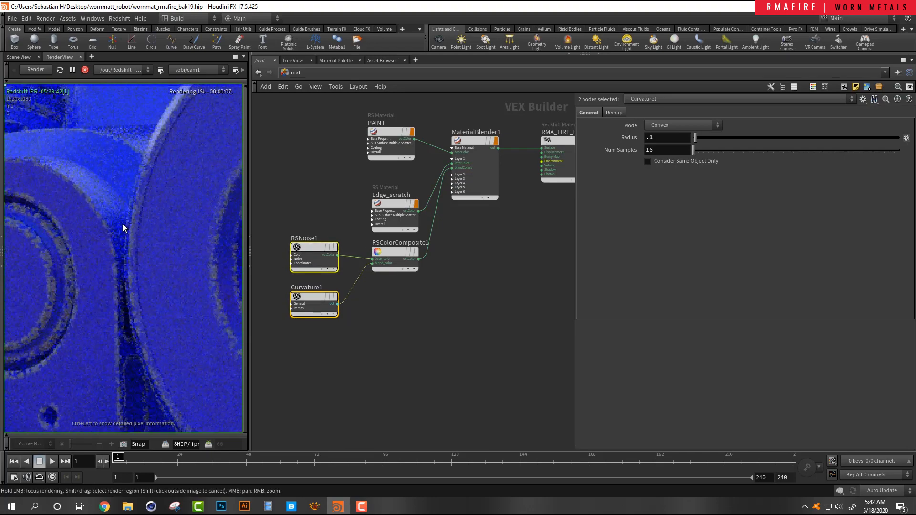
{"action": "scroll", "coordinate": [96, 230], "scroll_direction": "down", "scroll_amount": 5}
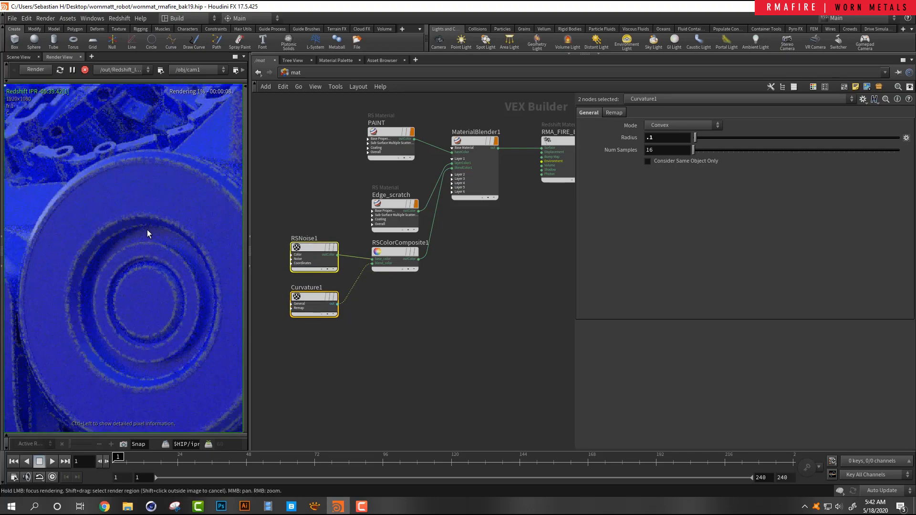
{"action": "scroll", "coordinate": [169, 213], "scroll_direction": "up", "scroll_amount": 4}
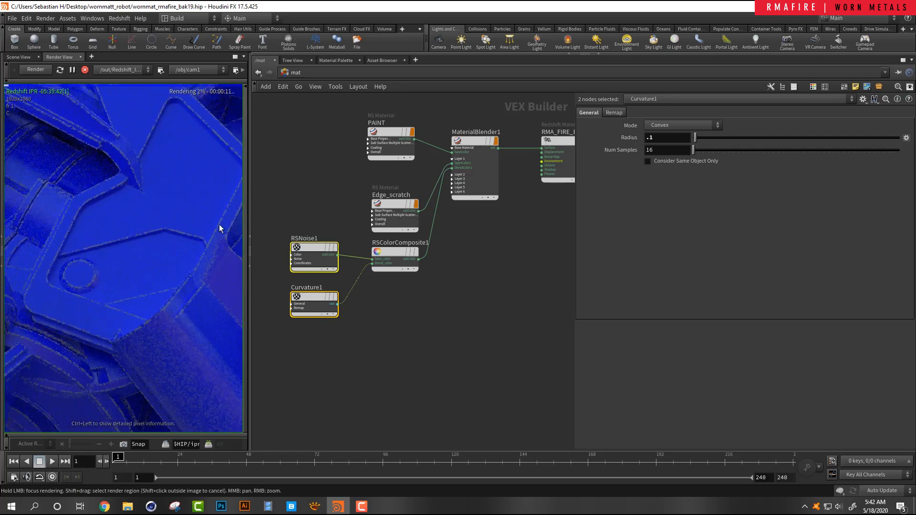
{"action": "scroll", "coordinate": [186, 195], "scroll_direction": "up", "scroll_amount": 2}
{"action": "key", "text": "ctrl+s"}
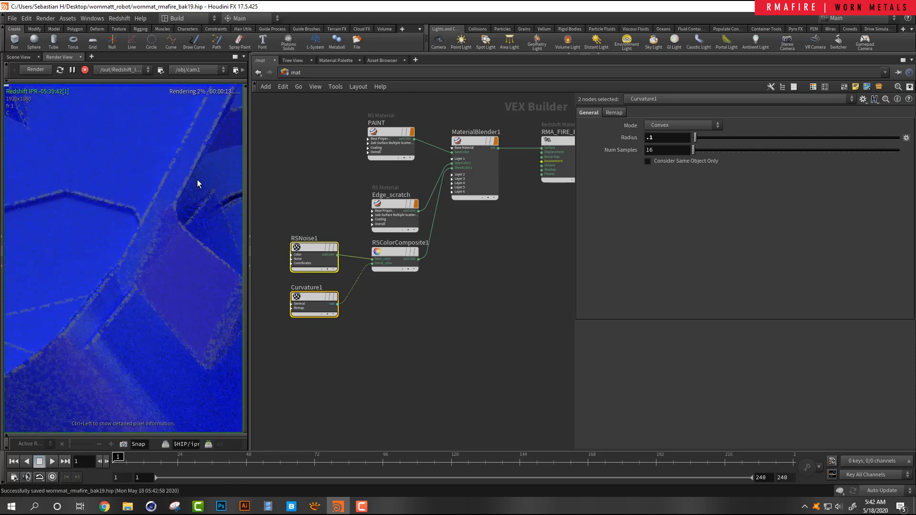
{"action": "scroll", "coordinate": [173, 191], "scroll_direction": "down", "scroll_amount": 6}
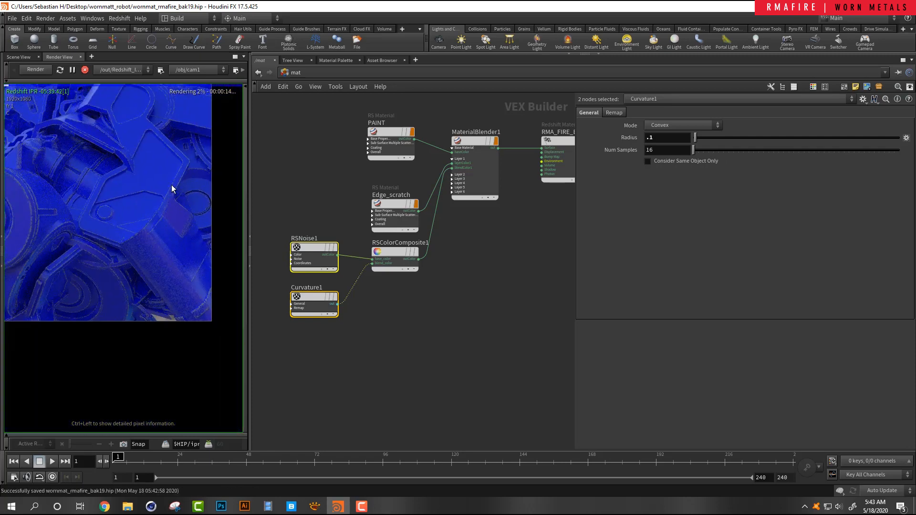
{"action": "scroll", "coordinate": [181, 169], "scroll_direction": "up", "scroll_amount": 5}
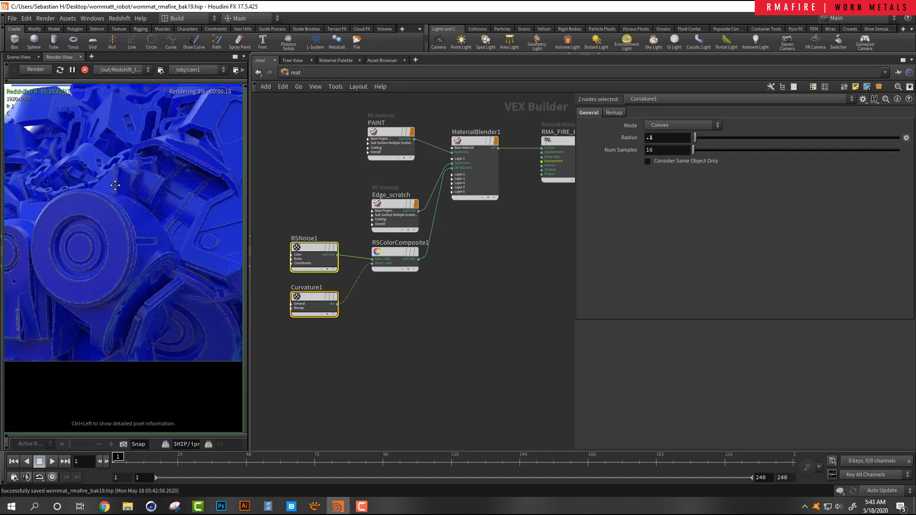
{"action": "scroll", "coordinate": [139, 181], "scroll_direction": "up", "scroll_amount": 2}
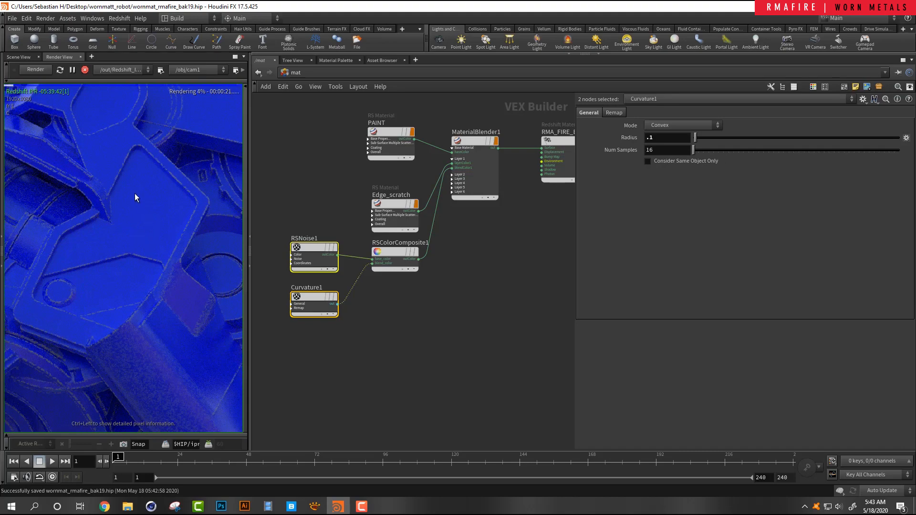
{"action": "scroll", "coordinate": [141, 197], "scroll_direction": "down", "scroll_amount": 3}
{"action": "scroll", "coordinate": [143, 191], "scroll_direction": "up", "scroll_amount": 2}
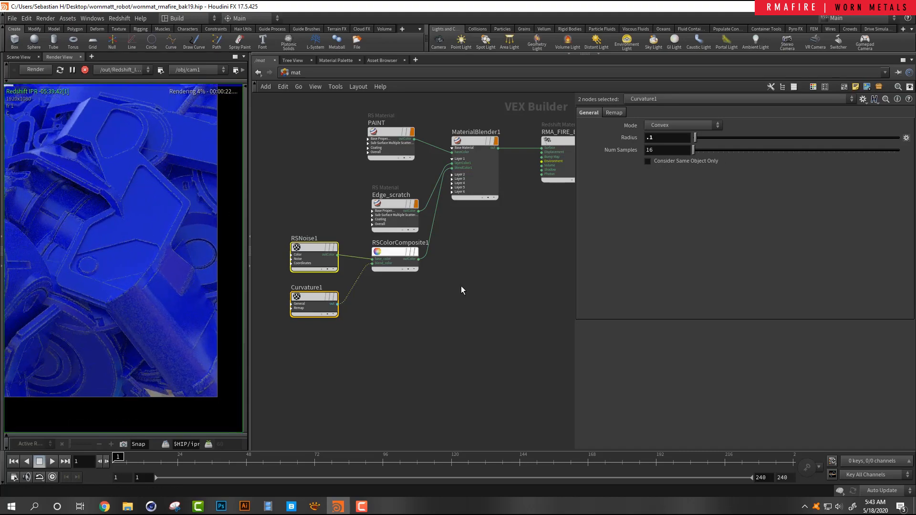
- Duplicate the Edge_scratch material node and place the copy below RSColorComposite1
{"action": "scroll", "coordinate": [461, 290], "scroll_direction": "down", "scroll_amount": 2}
{"action": "scroll", "coordinate": [463, 265], "scroll_direction": "up", "scroll_amount": 3}
{"action": "left_click", "coordinate": [375, 173]}
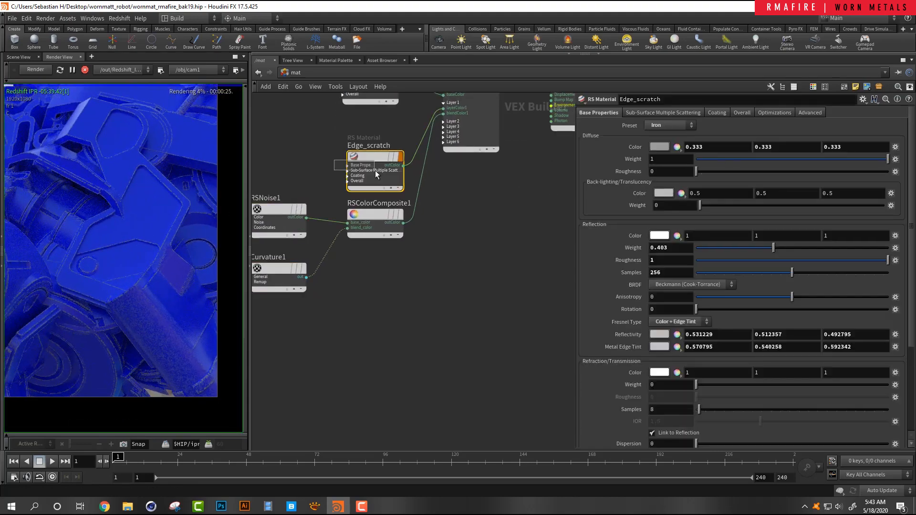
{"action": "key", "text": "ctrl+c"}
{"action": "key", "text": "ctrl+v"}
{"action": "left_click", "coordinate": [378, 304]}
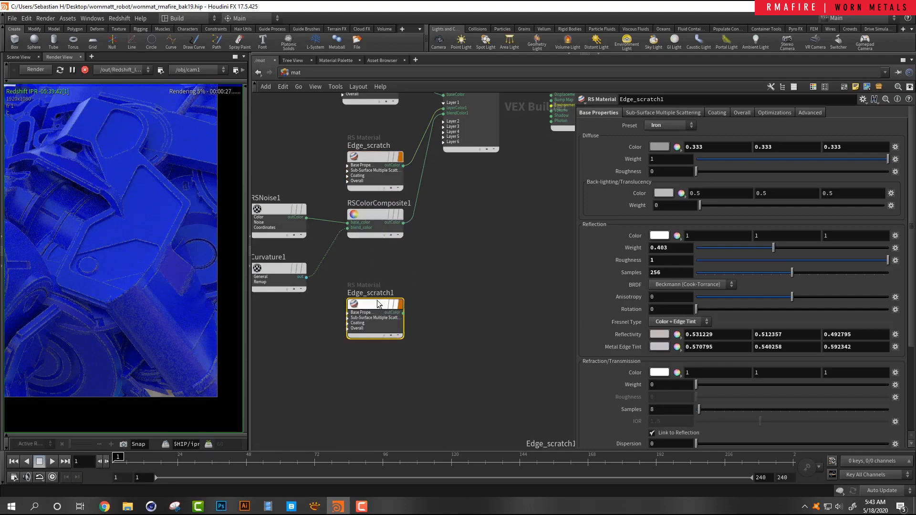
- Rename the duplicated Edge_scratch1 material node as Center_scratches
{"action": "double_click", "coordinate": [376, 292]}
{"action": "key", "text": "BackSpace"}
{"action": "key", "text": "Caps_Lock"}
{"action": "type", "text": "C"}
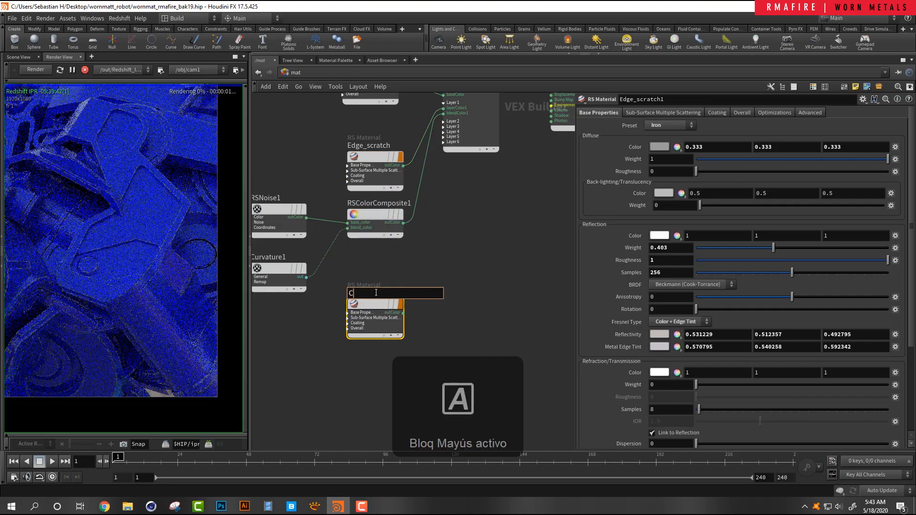
{"action": "key", "text": "Caps_Lock"}
{"action": "type", "text": "enter_scratches"}
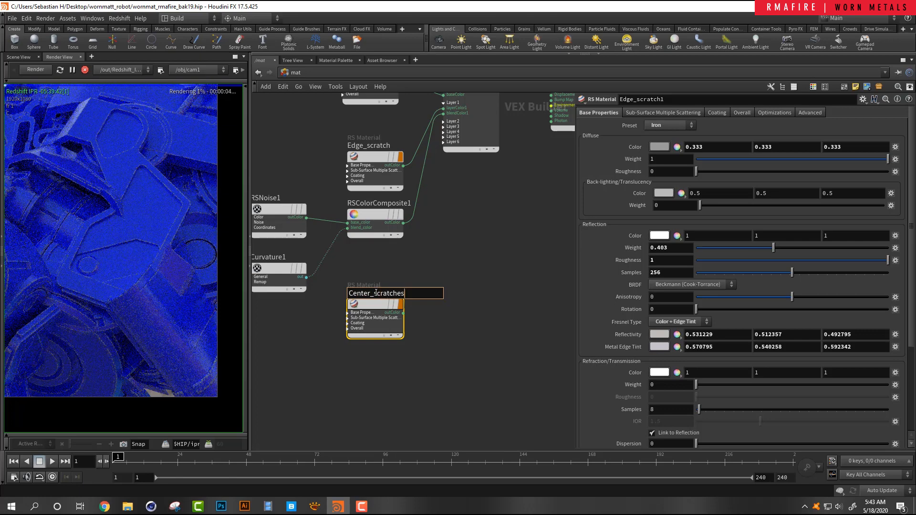
{"action": "key", "text": "Return"}
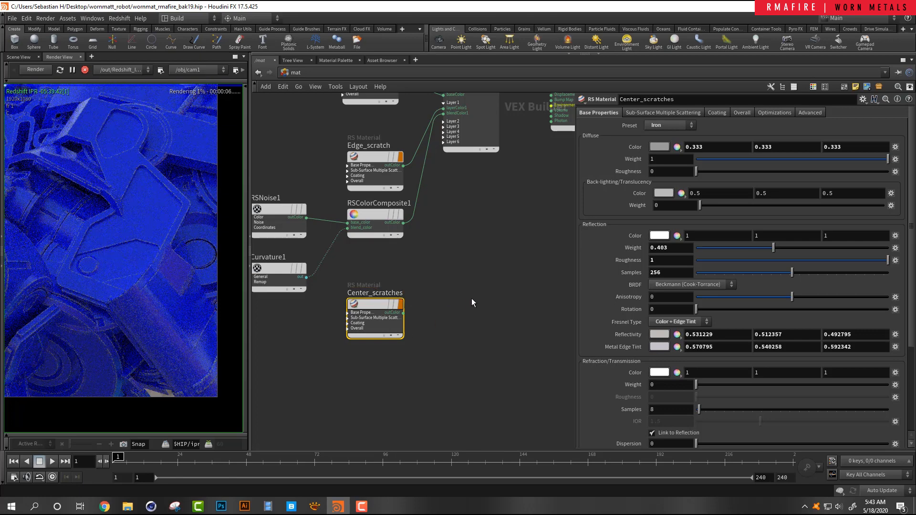
- Connect Center_scratches to the Surface input of RMA_FIRE_BASE and set its reflection weight to 0.662
{"action": "middle_click_drag", "start_coordinate": [472, 299], "coordinate": [412, 335]}
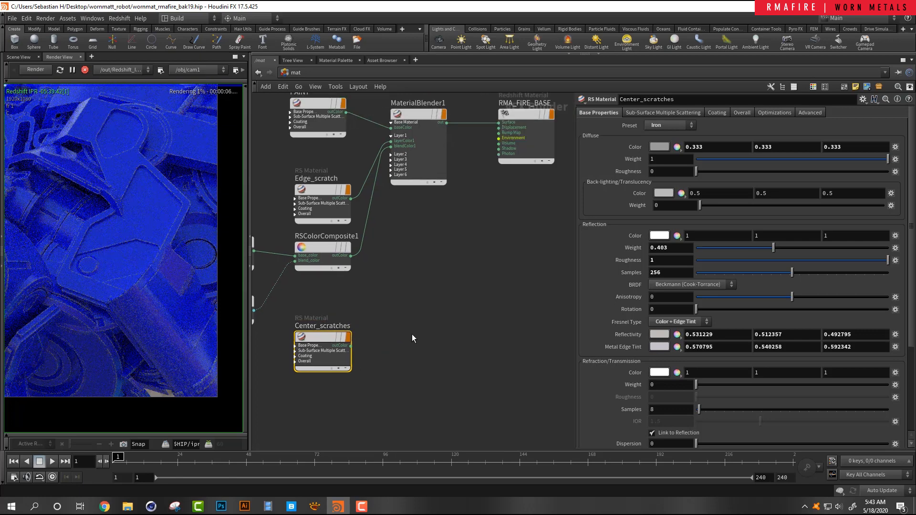
{"action": "left_click", "coordinate": [351, 346]}
{"action": "middle_click_drag", "start_coordinate": [462, 232], "coordinate": [398, 268]}
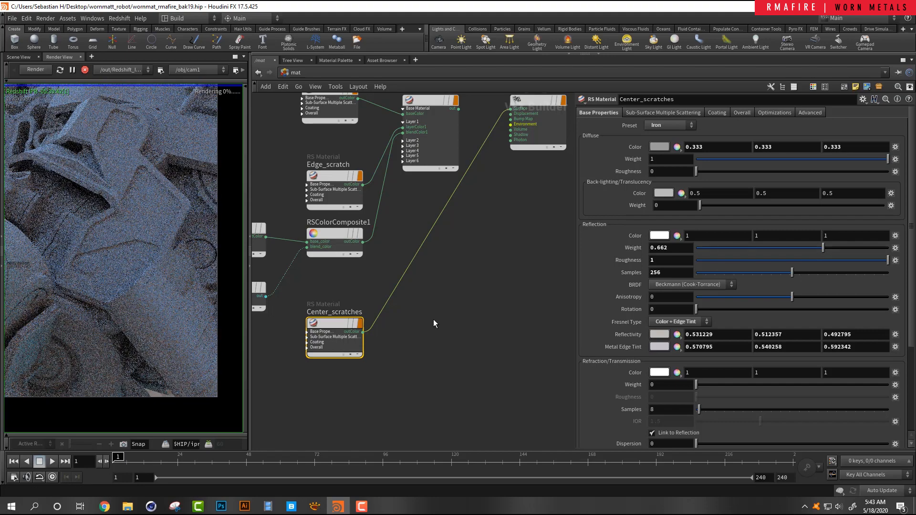
- Set the diffuse color of Center_scratches to light grey, 0.75 in all three channels
{"action": "scroll", "coordinate": [405, 327], "scroll_direction": "down", "scroll_amount": 5}
{"action": "scroll", "coordinate": [405, 326], "scroll_direction": "up", "scroll_amount": 1}
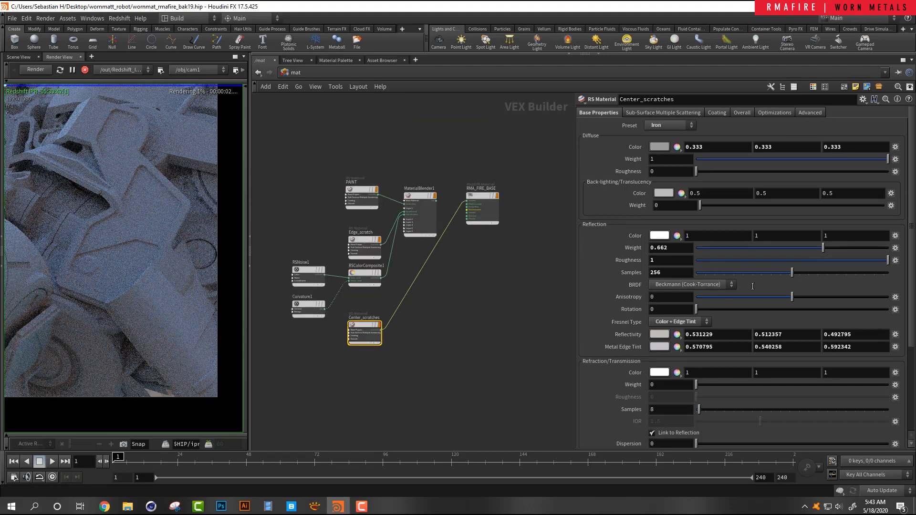
{"action": "left_click", "coordinate": [658, 150]}
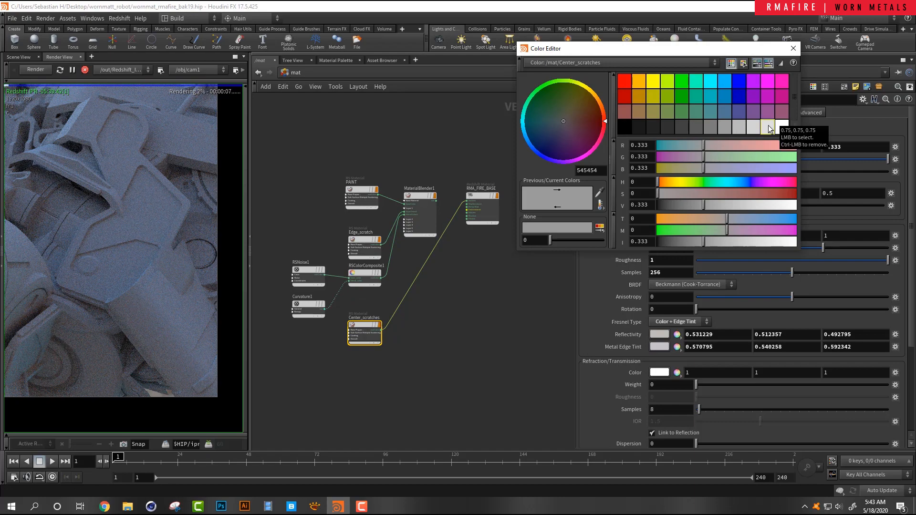
{"action": "left_click", "coordinate": [768, 127]}
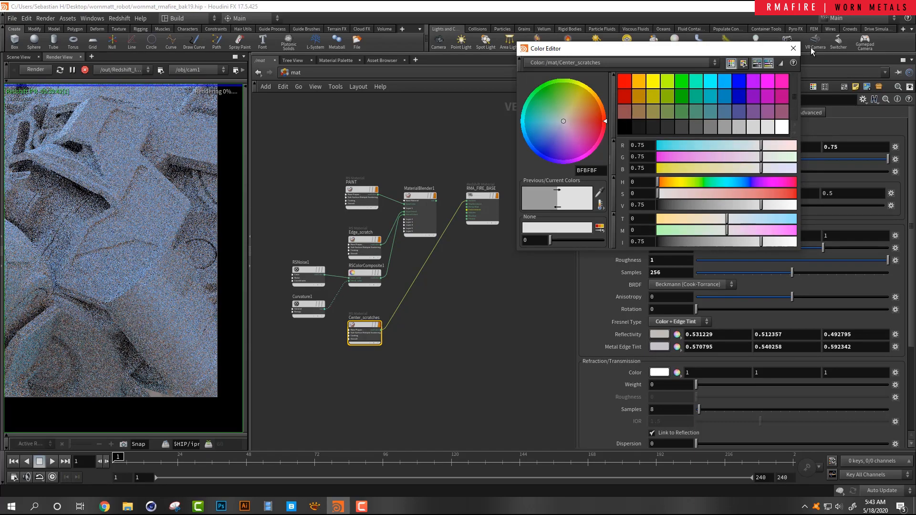
{"action": "left_click", "coordinate": [793, 48]}
- Expand the Layer 2 inputs of MaterialBlender1 and connect the Center_scratches output to layerColor2
{"action": "scroll", "coordinate": [458, 170], "scroll_direction": "up", "scroll_amount": 4}
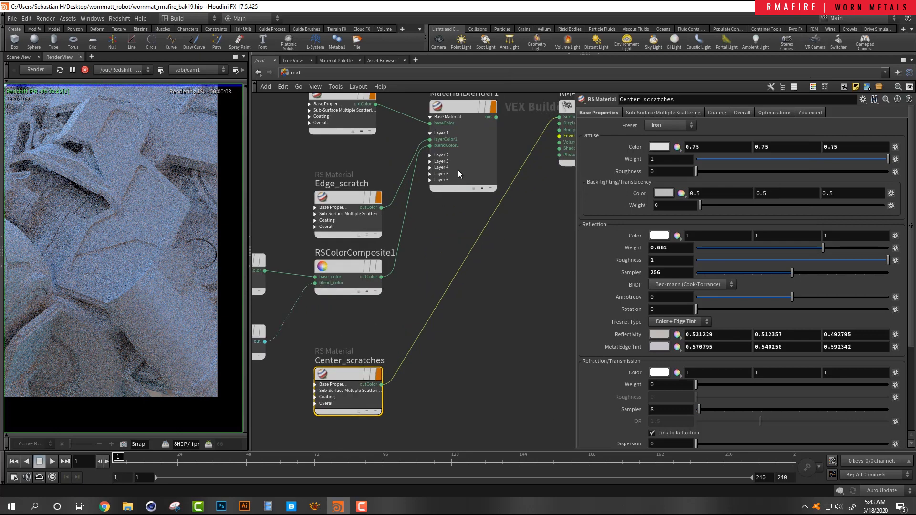
{"action": "left_click", "coordinate": [431, 156]}
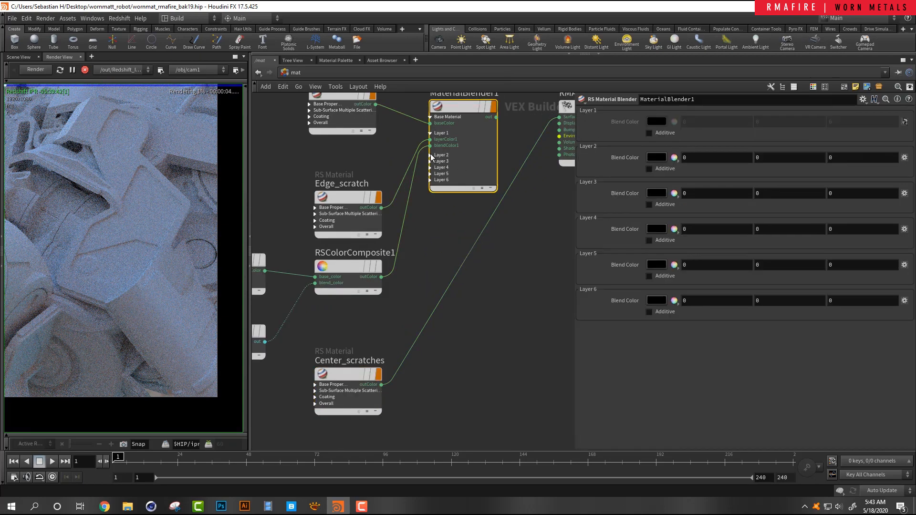
{"action": "left_click", "coordinate": [430, 155]}
{"action": "left_click", "coordinate": [430, 161]}
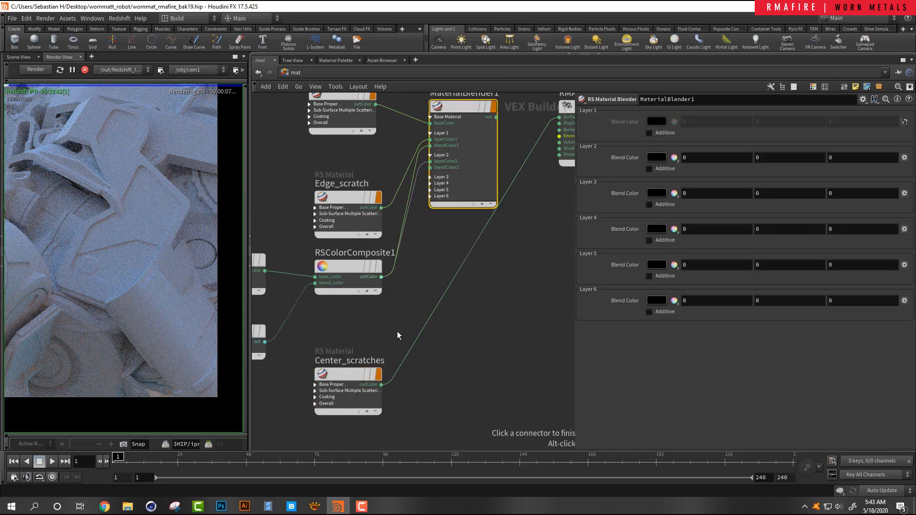
{"action": "left_click", "coordinate": [372, 383]}
{"action": "scroll", "coordinate": [446, 343], "scroll_direction": "down", "scroll_amount": 4}
{"action": "scroll", "coordinate": [429, 199], "scroll_direction": "up", "scroll_amount": 3}
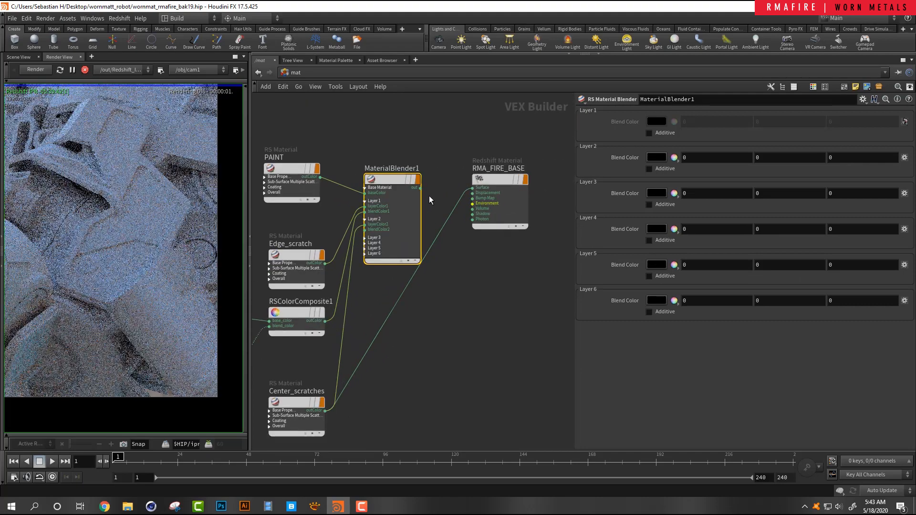
- Reconnect the MaterialBlender1 output to the Surface input of RMA_FIRE_BASE
{"action": "left_click", "coordinate": [421, 192]}
{"action": "left_click", "coordinate": [473, 188]}
{"action": "scroll", "coordinate": [466, 227], "scroll_direction": "down", "scroll_amount": 2}
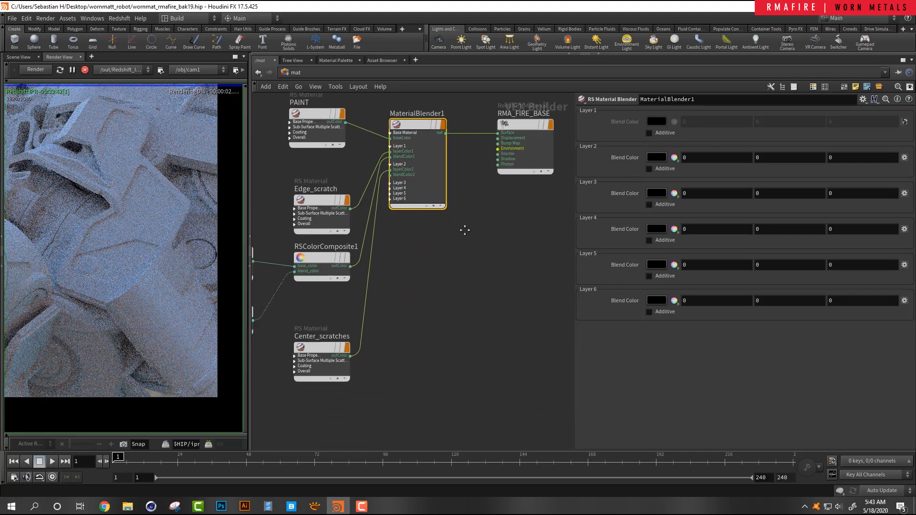
{"action": "scroll", "coordinate": [435, 164], "scroll_direction": "up", "scroll_amount": 2}
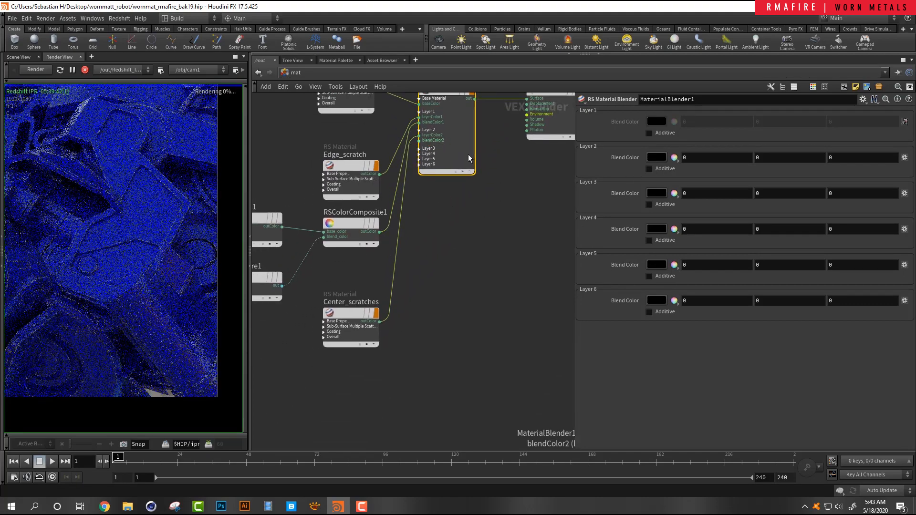
- Add an RS Texture node below MaterialBlender1 and load 112906223-white-scratches-texture.jpg from the $HIP/tex folder
{"action": "middle_click_drag", "start_coordinate": [468, 238], "coordinate": [386, 258]}
{"action": "left_click", "coordinate": [377, 290]}
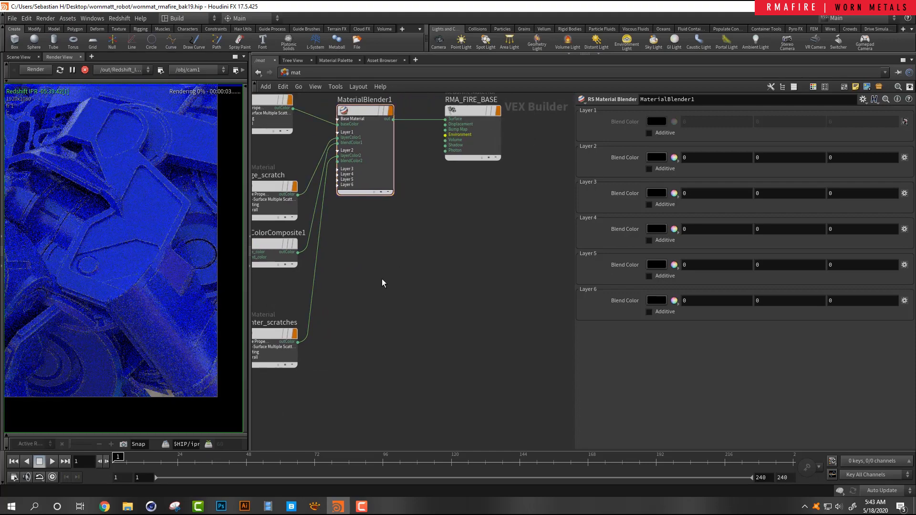
{"action": "key", "text": "Tab"}
{"action": "type", "text": "rs tex"}
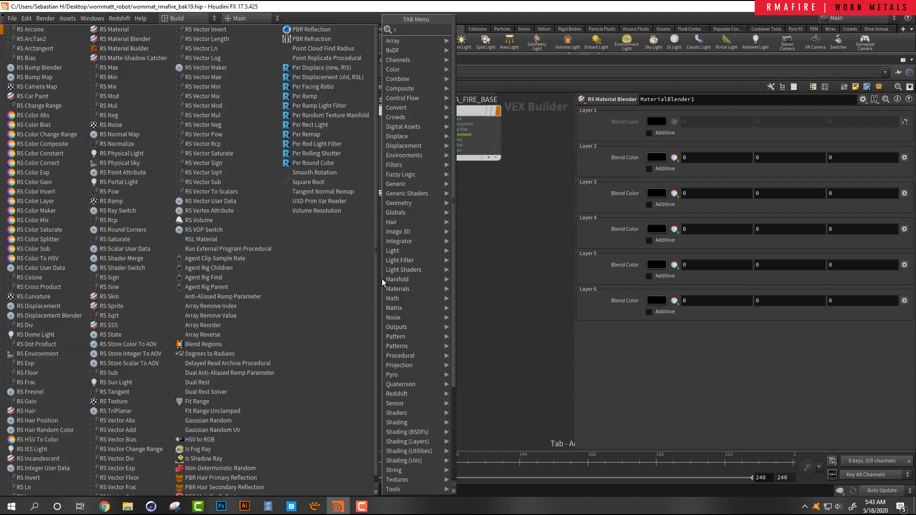
{"action": "key", "text": "Return"}
{"action": "left_click", "coordinate": [382, 279]}
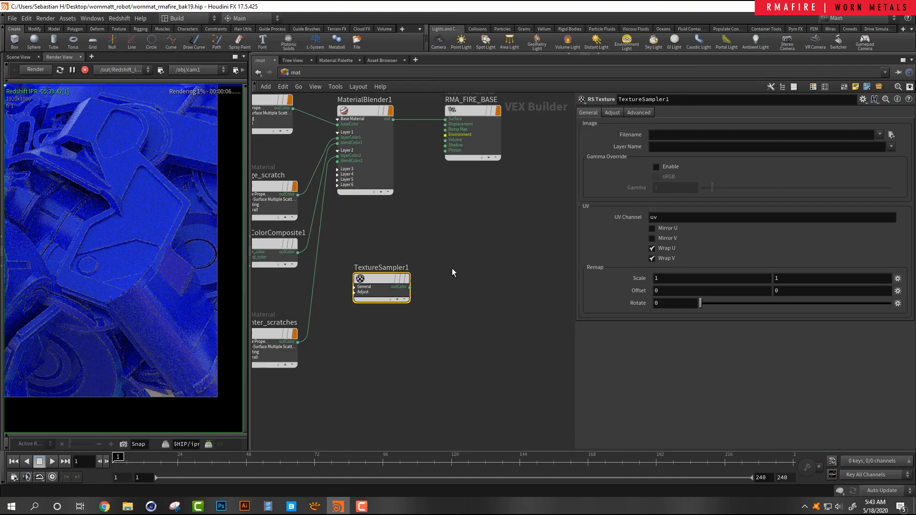
{"action": "left_click", "coordinate": [890, 135]}
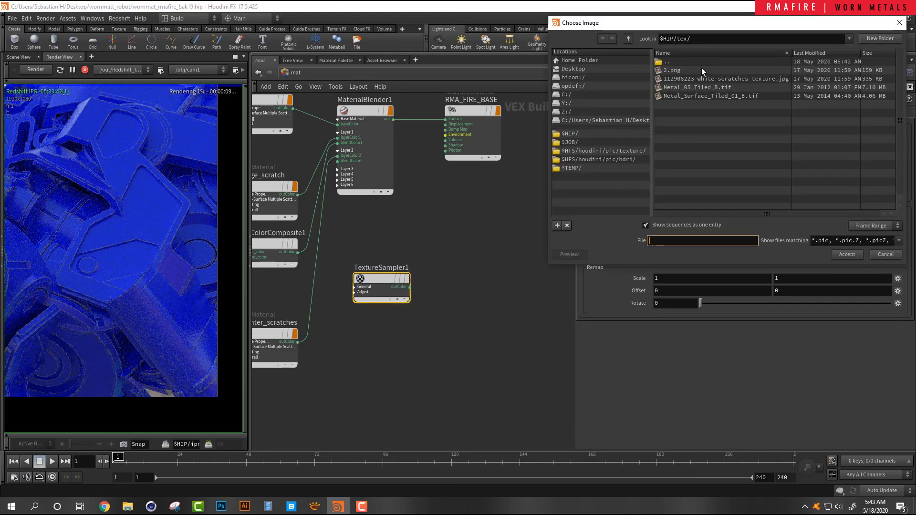
{"action": "double_click", "coordinate": [709, 79]}
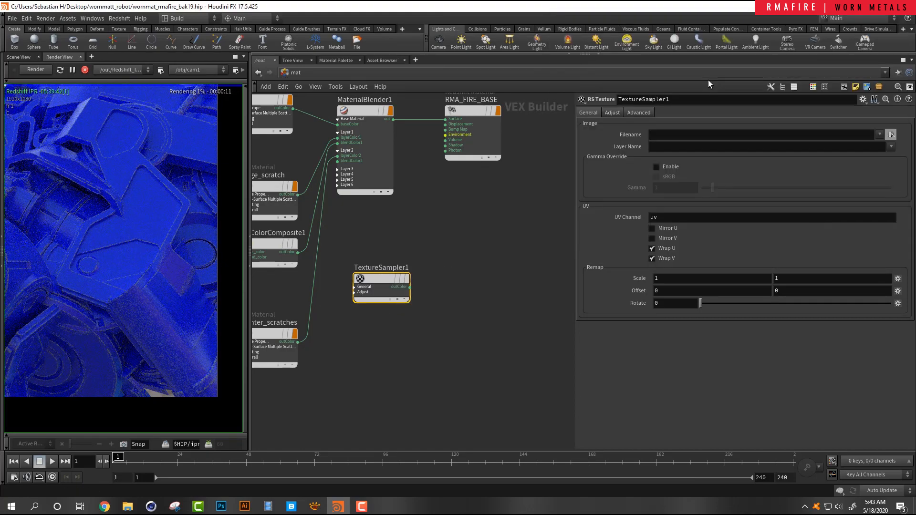
- Add an RS TriPlanar node beside TextureSampler1 and connect the texture's outColor to imageX, imageY and imageZ
{"action": "scroll", "coordinate": [460, 270], "scroll_direction": "up", "scroll_amount": 3}
{"action": "key", "text": "Tab"}
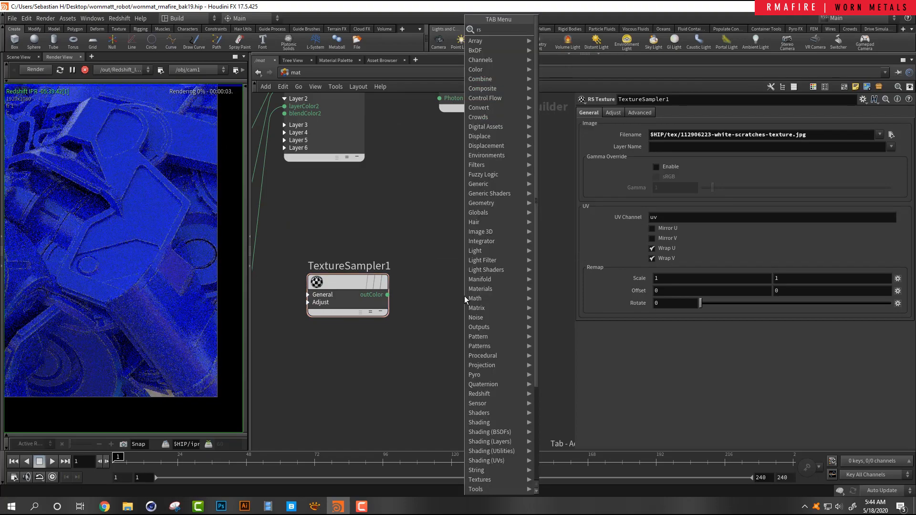
{"action": "type", "text": "rs tex"}
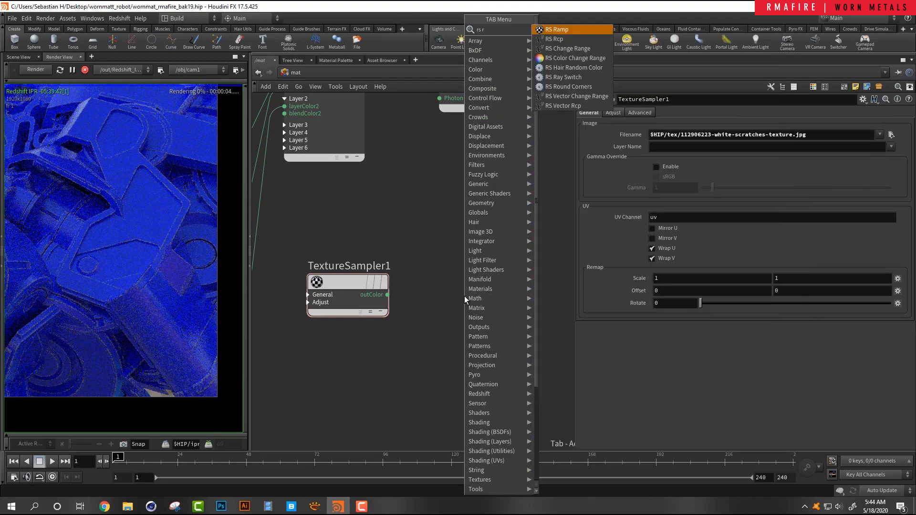
{"action": "key", "text": "Return"}
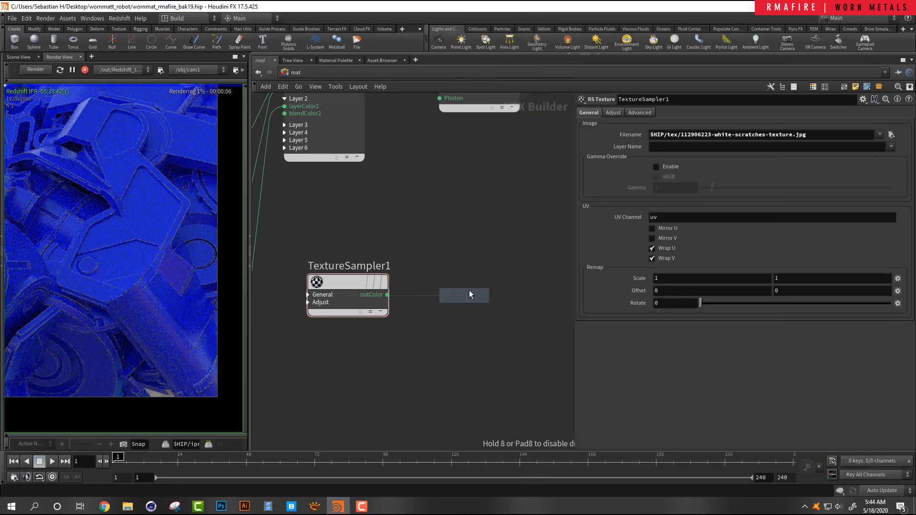
{"action": "left_click", "coordinate": [473, 289]}
{"action": "left_click", "coordinate": [445, 295]}
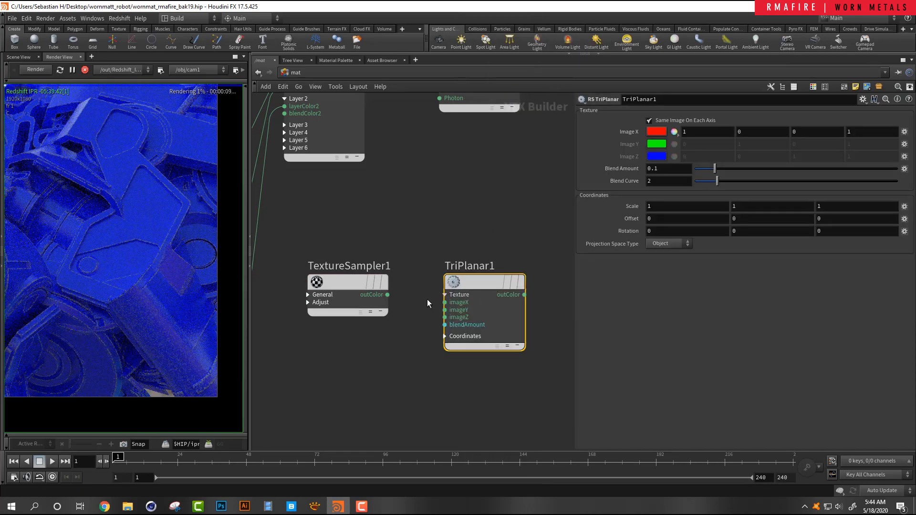
{"action": "left_click", "coordinate": [441, 303]}
{"action": "left_click", "coordinate": [444, 309]}
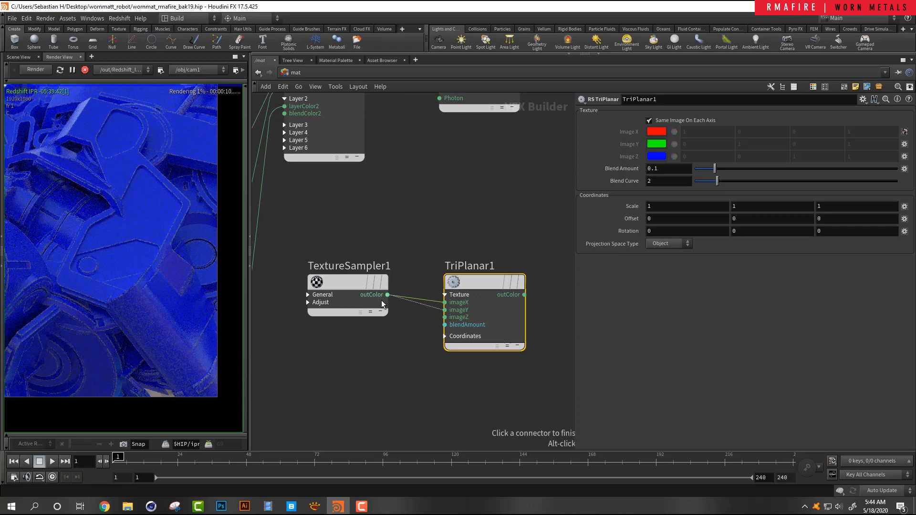
{"action": "left_click", "coordinate": [387, 295]}
{"action": "left_click", "coordinate": [445, 317]}
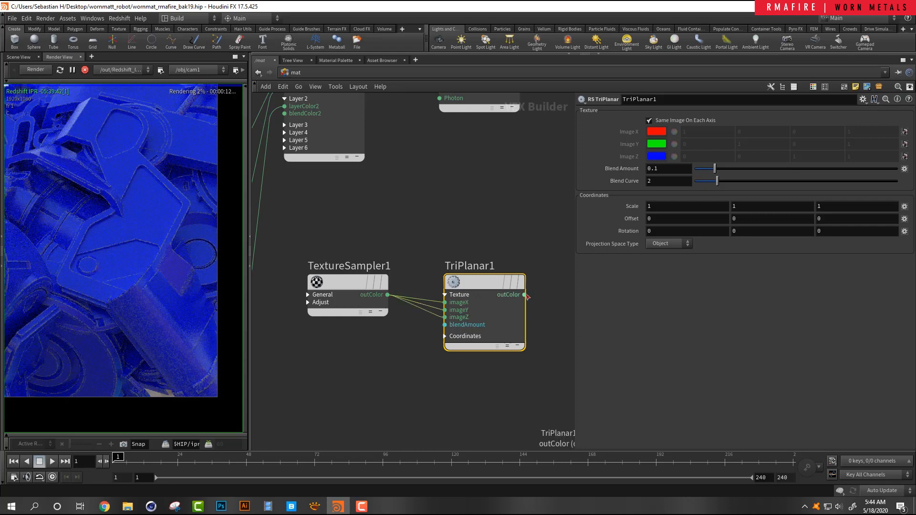
- Connect the TriPlanar1 outColor to the Surface input of RMA_FIRE_BASE and move TextureSampler1 closer to TriPlanar1
{"action": "left_click", "coordinate": [524, 294]}
{"action": "middle_click_drag", "start_coordinate": [439, 163], "coordinate": [423, 299]}
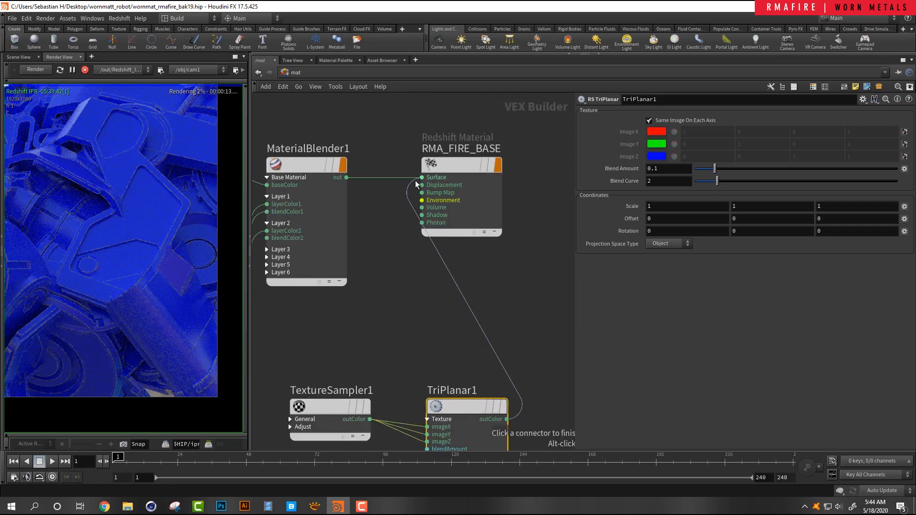
{"action": "left_click", "coordinate": [416, 180]}
{"action": "middle_click_drag", "start_coordinate": [402, 253], "coordinate": [396, 121]}
{"action": "left_click_drag", "start_coordinate": [327, 267], "coordinate": [347, 285]}
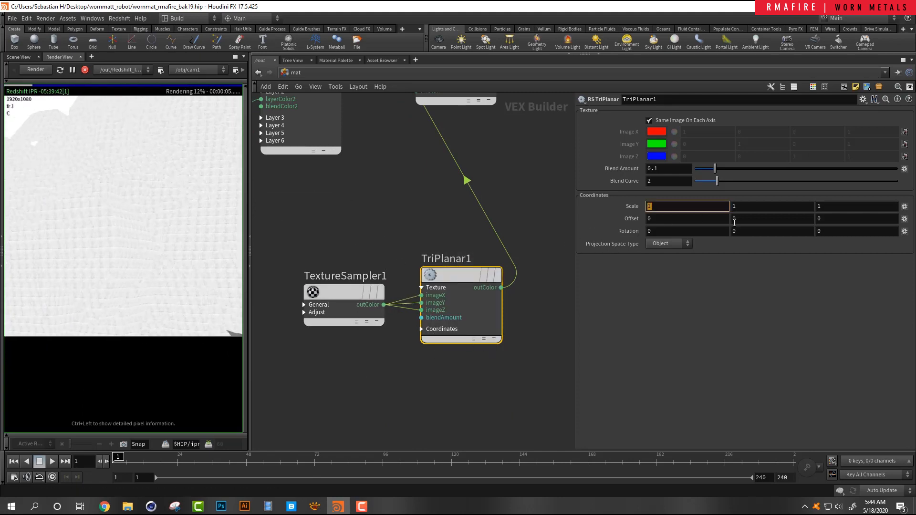
- Set the TriPlanar1 coordinate scale to 0.1 on all three axes and inspect the scratches in the render
{"action": "key", "text": "Tab"}
{"action": "type", "text": ".1"}
{"action": "key", "text": "Tab"}
{"action": "type", "text": ".1"}
{"action": "key", "text": "Return"}
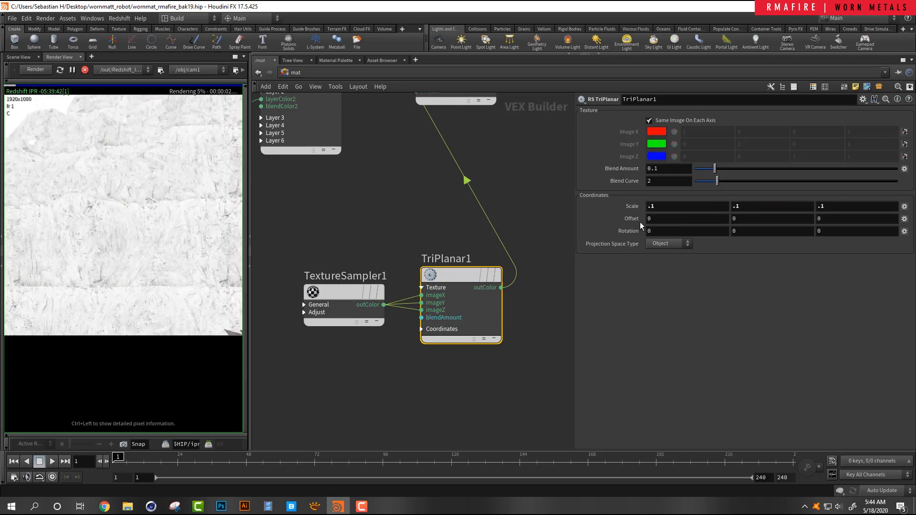
{"action": "middle_click_drag", "start_coordinate": [132, 247], "coordinate": [224, 244]}
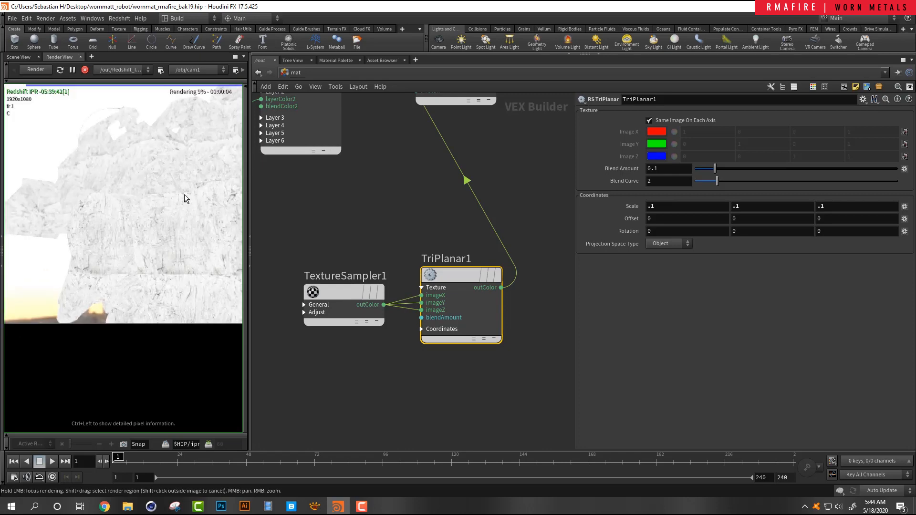
{"action": "middle_click_drag", "start_coordinate": [184, 199], "coordinate": [64, 207]}
{"action": "scroll", "coordinate": [127, 215], "scroll_direction": "down", "scroll_amount": 2}
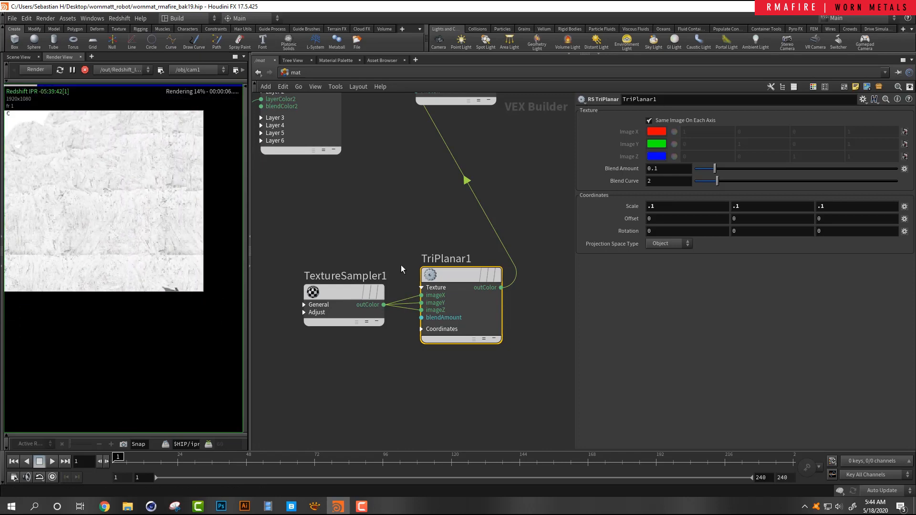
- Move TriPlanar1 closer to TextureSampler1 and place RMA_FIRE_BASE farther away from MaterialBlender1
{"action": "left_click_drag", "start_coordinate": [453, 278], "coordinate": [435, 277]}
{"action": "scroll", "coordinate": [510, 255], "scroll_direction": "down", "scroll_amount": 4}
{"action": "middle_click_drag", "start_coordinate": [513, 253], "coordinate": [389, 256]}
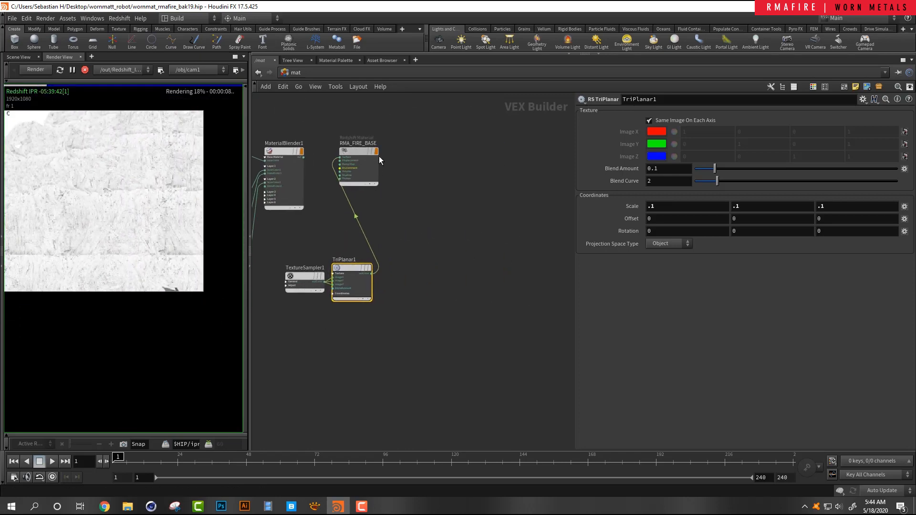
{"action": "left_click_drag", "start_coordinate": [379, 155], "coordinate": [459, 170]}
- Insert an RS Invert node between TriPlanar1 and the Surface input of RMA_FIRE_BASE, spacing the nodes apart
{"action": "scroll", "coordinate": [408, 267], "scroll_direction": "up", "scroll_amount": 2}
{"action": "key", "text": "Tab"}
{"action": "type", "text": "rs inv"}
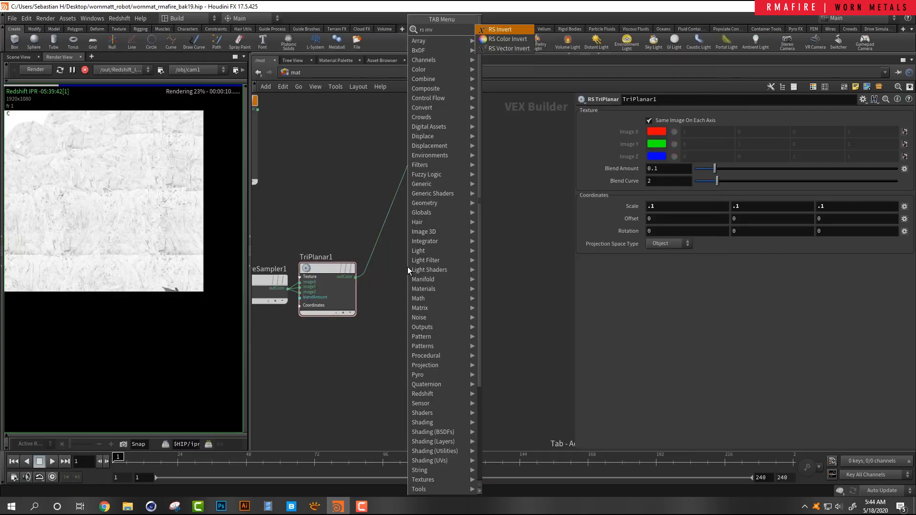
{"action": "key", "text": "Return"}
{"action": "left_click", "coordinate": [380, 258]}
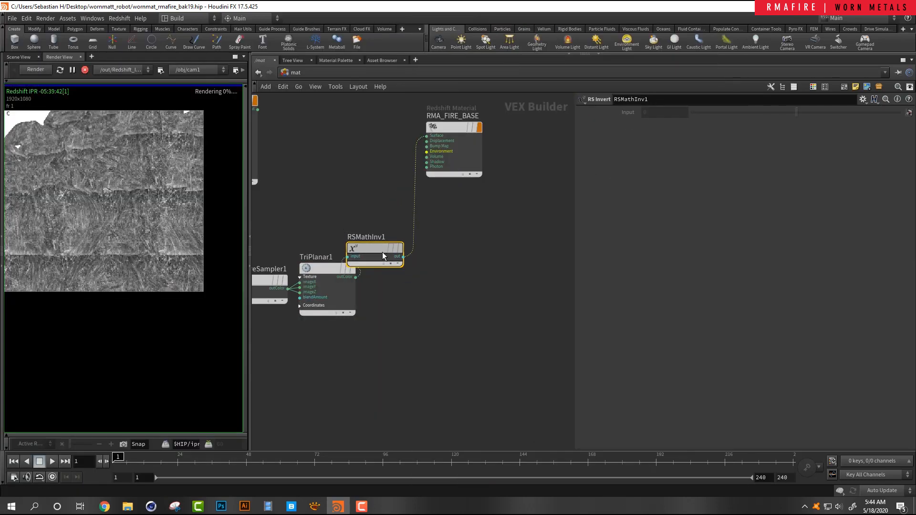
{"action": "left_click_drag", "start_coordinate": [382, 252], "coordinate": [395, 274]}
{"action": "middle_click_drag", "start_coordinate": [494, 268], "coordinate": [421, 273]}
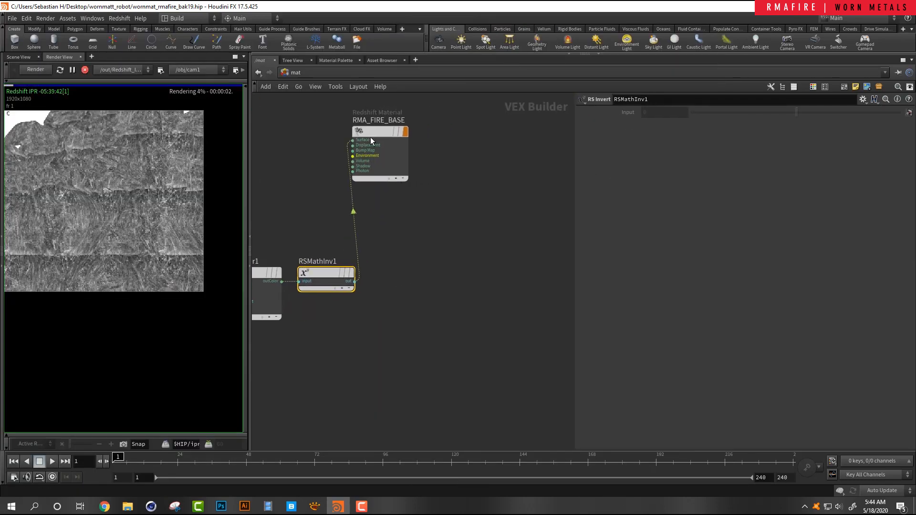
{"action": "left_click_drag", "start_coordinate": [371, 136], "coordinate": [414, 145]}
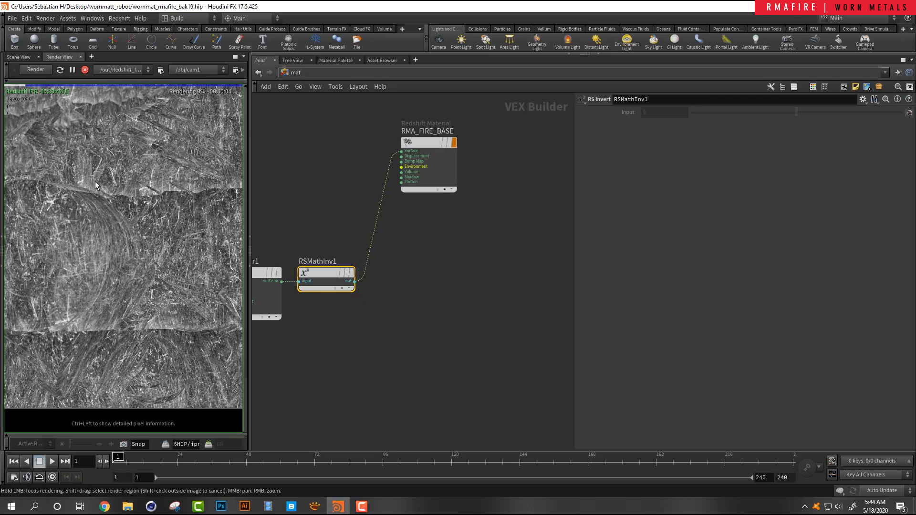
- Insert an RS Ramp node between RSMathInv1 and the Surface input of RMA_FIRE_BASE
{"action": "scroll", "coordinate": [60, 209], "scroll_direction": "up", "scroll_amount": 1}
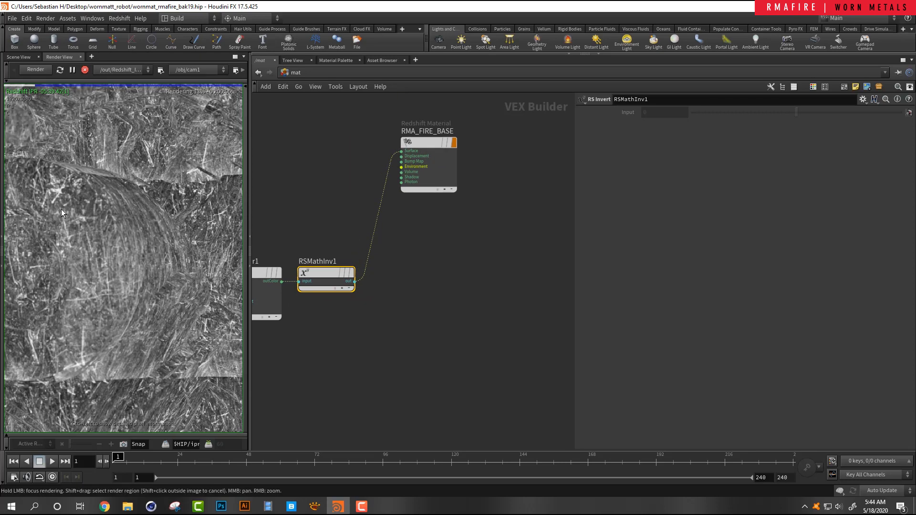
{"action": "middle_click_drag", "start_coordinate": [61, 209], "coordinate": [102, 206]}
{"action": "scroll", "coordinate": [131, 189], "scroll_direction": "down", "scroll_amount": 3}
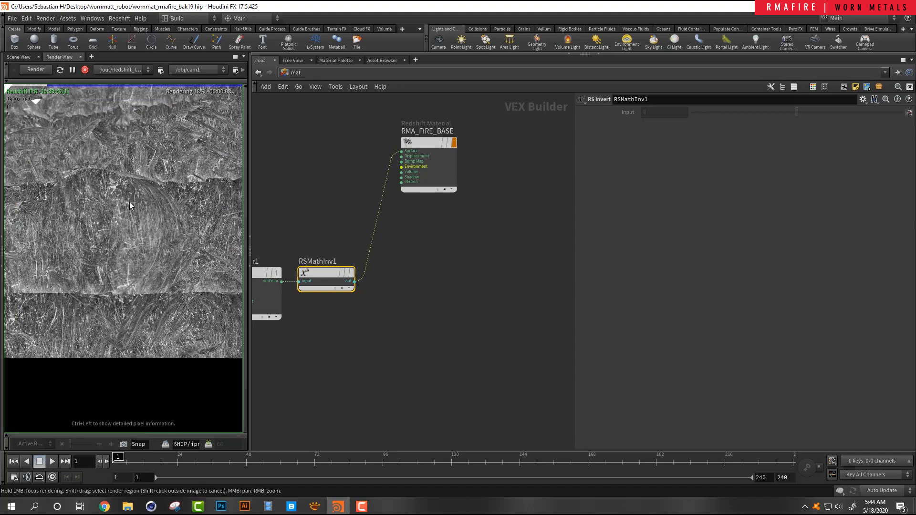
{"action": "middle_click_drag", "start_coordinate": [331, 225], "coordinate": [437, 184]}
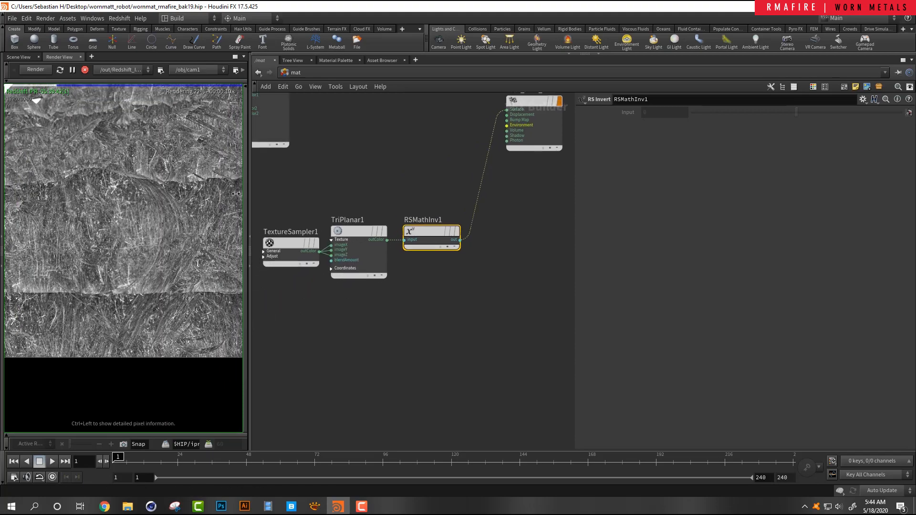
{"action": "scroll", "coordinate": [125, 201], "scroll_direction": "down", "scroll_amount": 3}
{"action": "scroll", "coordinate": [500, 287], "scroll_direction": "up", "scroll_amount": 2}
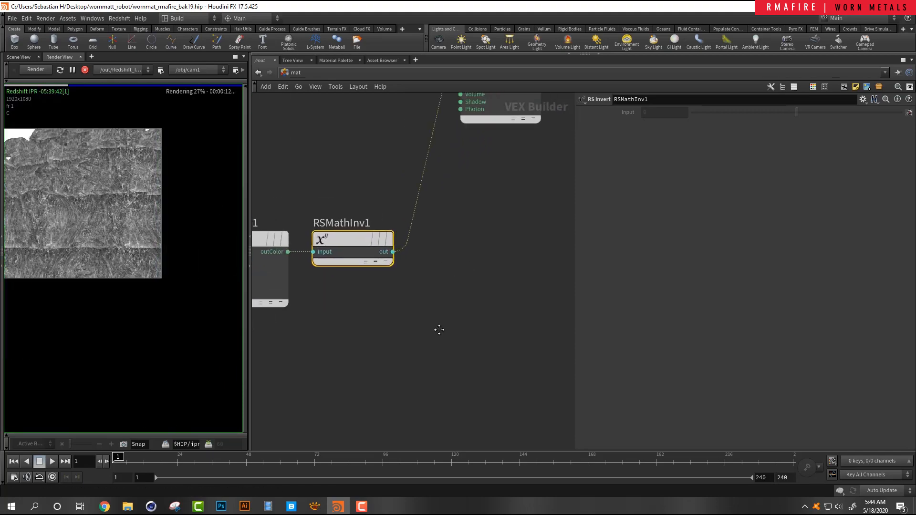
{"action": "key", "text": "Tab"}
{"action": "type", "text": "rs ram"}
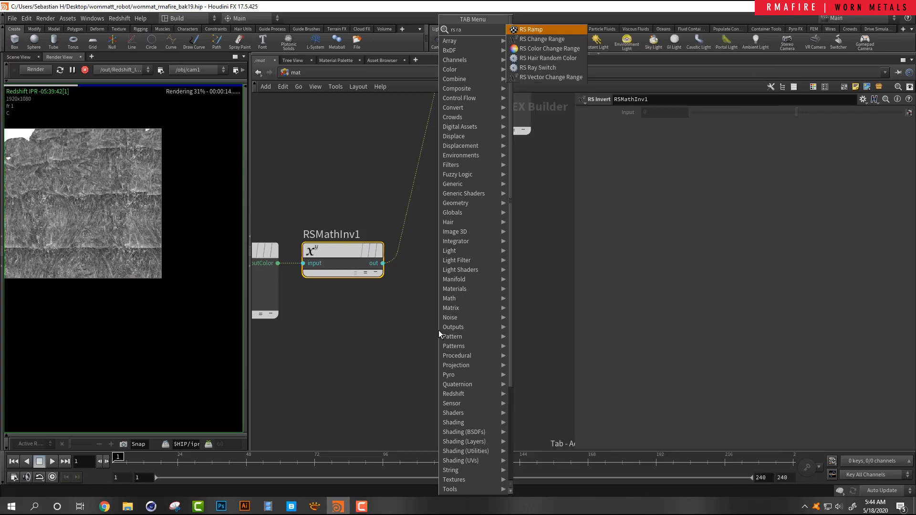
{"action": "key", "text": "Return"}
{"action": "left_click", "coordinate": [413, 196]}
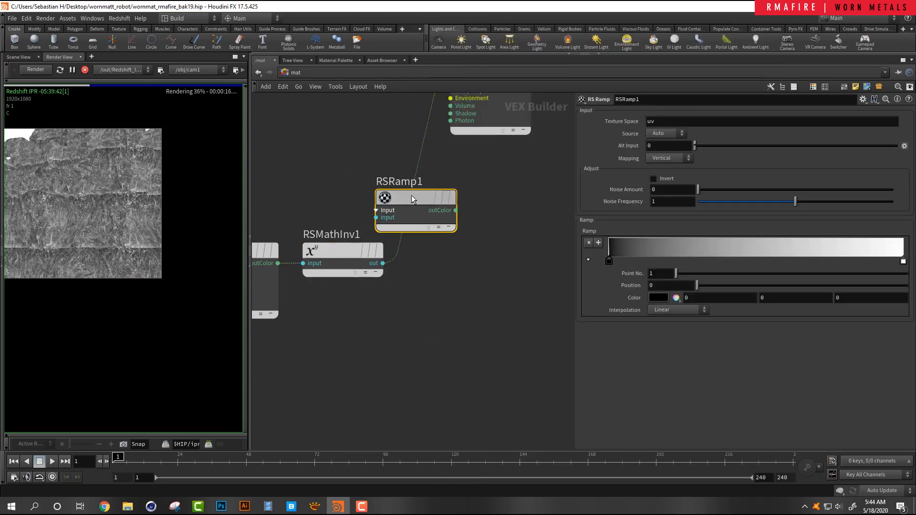
{"action": "left_click_drag", "start_coordinate": [417, 204], "coordinate": [452, 238]}
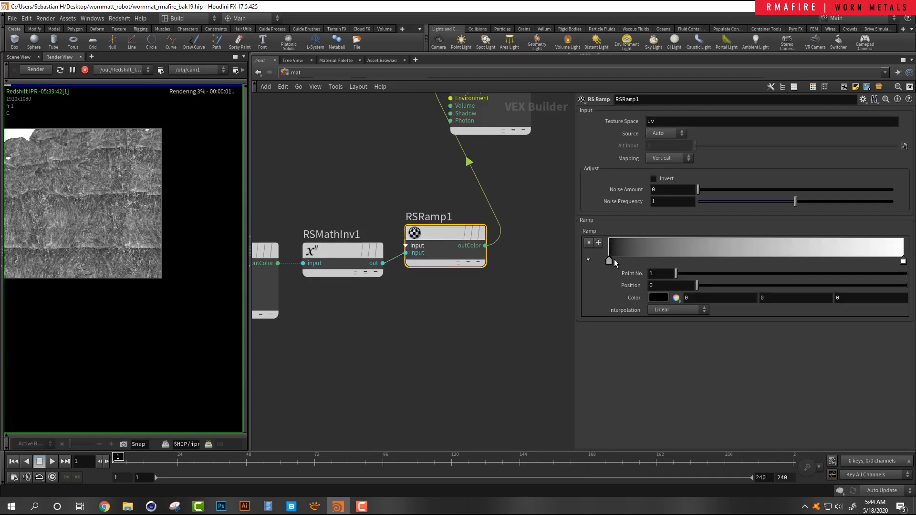
- Move the black point of RSRamp1 to position 0.753647 and check the scratch mask in the render
{"action": "left_click_drag", "start_coordinate": [610, 260], "coordinate": [831, 252]}
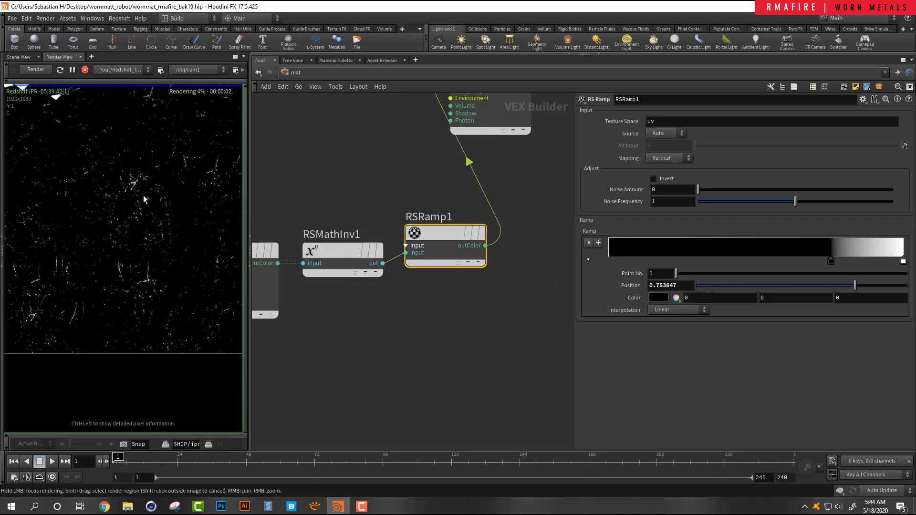
{"action": "scroll", "coordinate": [143, 196], "scroll_direction": "down", "scroll_amount": 5}
{"action": "scroll", "coordinate": [376, 204], "scroll_direction": "down", "scroll_amount": 3}
- Move the TextureSampler1, TriPlanar1, RSMathInv1 and RSRamp1 chain below the Center_scratches material
{"action": "middle_click_drag", "start_coordinate": [335, 189], "coordinate": [415, 197]}
{"action": "left_click_drag", "start_coordinate": [491, 230], "coordinate": [495, 237]}
{"action": "scroll", "coordinate": [390, 228], "scroll_direction": "down", "scroll_amount": 4}
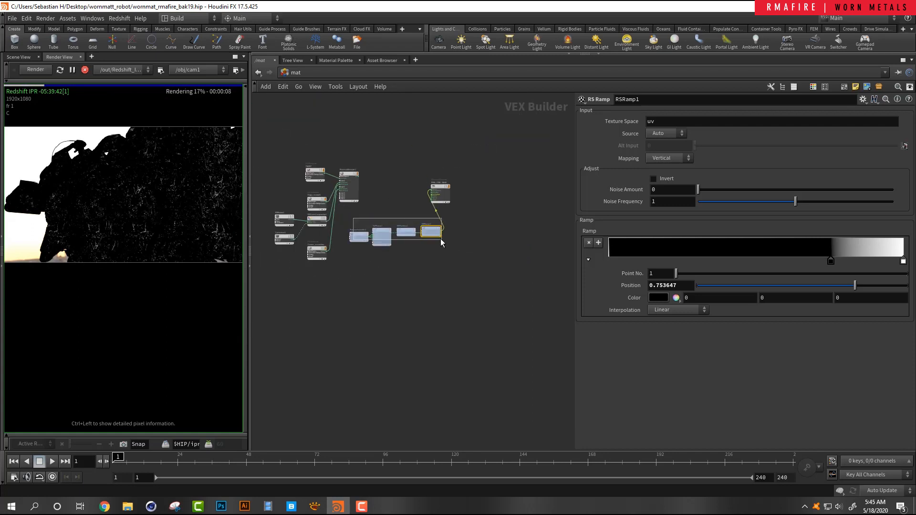
{"action": "left_click_drag", "start_coordinate": [440, 238], "coordinate": [439, 239]}
{"action": "left_click_drag", "start_coordinate": [430, 233], "coordinate": [315, 273]}
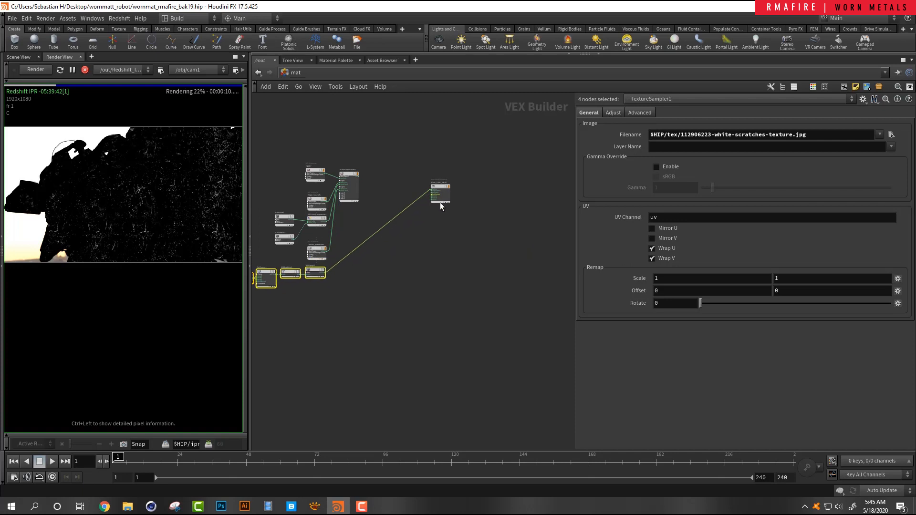
- Place RMA_FIRE_BASE closer to MaterialBlender1 and connect the MaterialBlender1 output to its Surface input
{"action": "mouse_move", "coordinate": [441, 192]}
{"action": "left_mouse_down"}
{"action": "mouse_move", "coordinate": [376, 166]}
{"action": "mouse_move", "coordinate": [403, 195]}
{"action": "mouse_move", "coordinate": [424, 197]}
{"action": "left_mouse_up"}
{"action": "scroll", "coordinate": [383, 176], "scroll_direction": "up", "scroll_amount": 4}
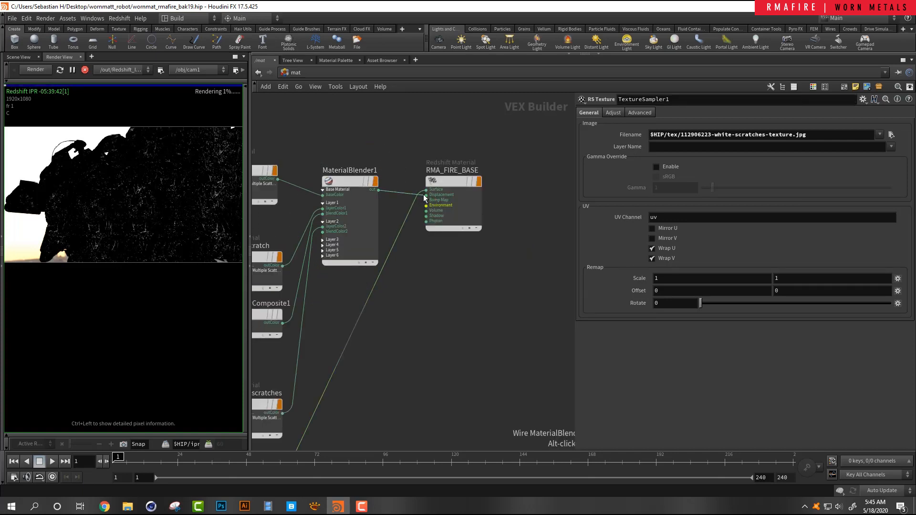
{"action": "left_click", "coordinate": [426, 190]}
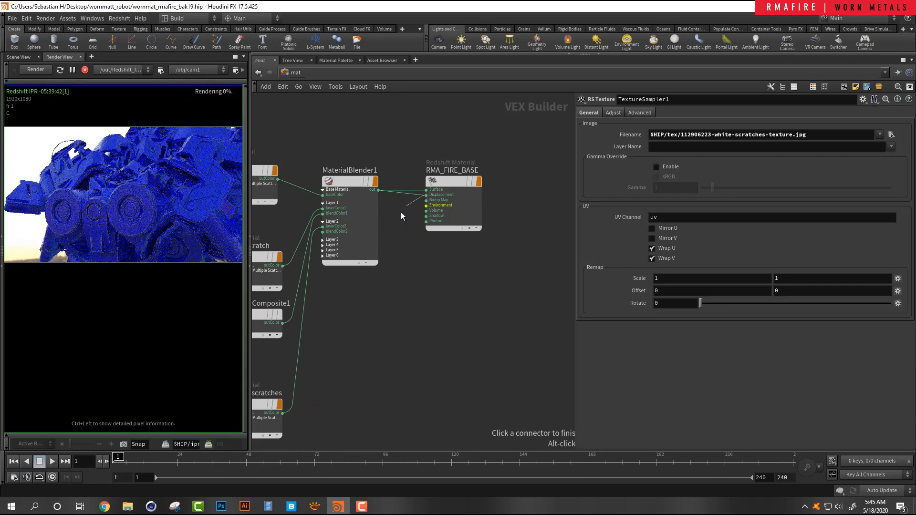
- Connect the RSRamp1 outColor to the blendColor2 input of MaterialBlender1
{"action": "middle_click_drag", "start_coordinate": [322, 320], "coordinate": [354, 209]}
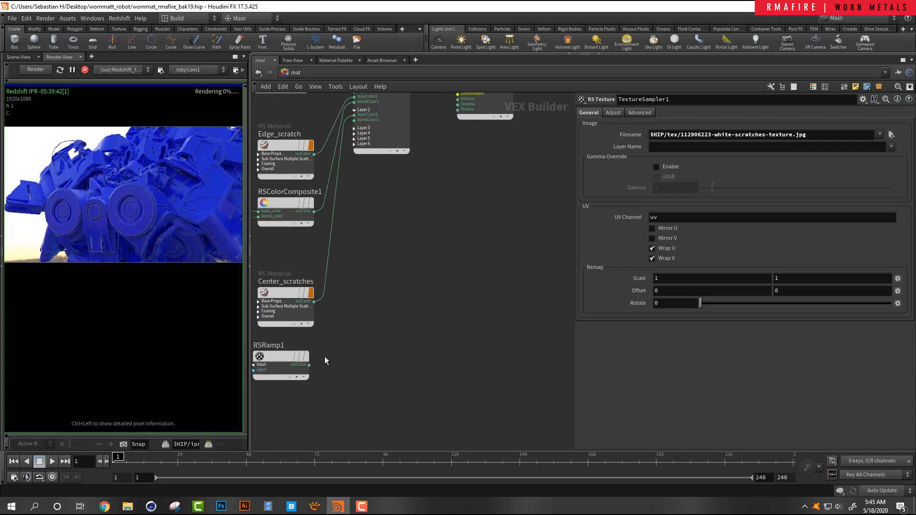
{"action": "left_click", "coordinate": [309, 367]}
{"action": "scroll", "coordinate": [334, 152], "scroll_direction": "up", "scroll_amount": 5}
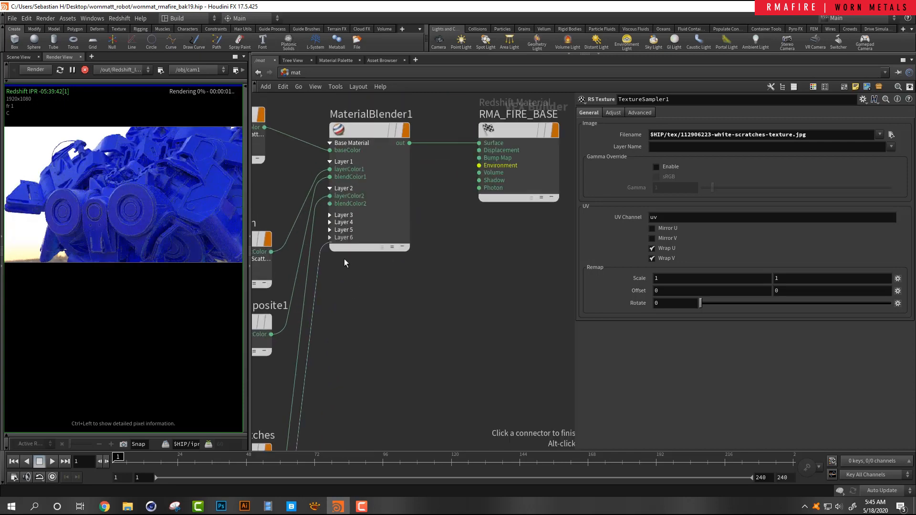
{"action": "left_click", "coordinate": [319, 167]}
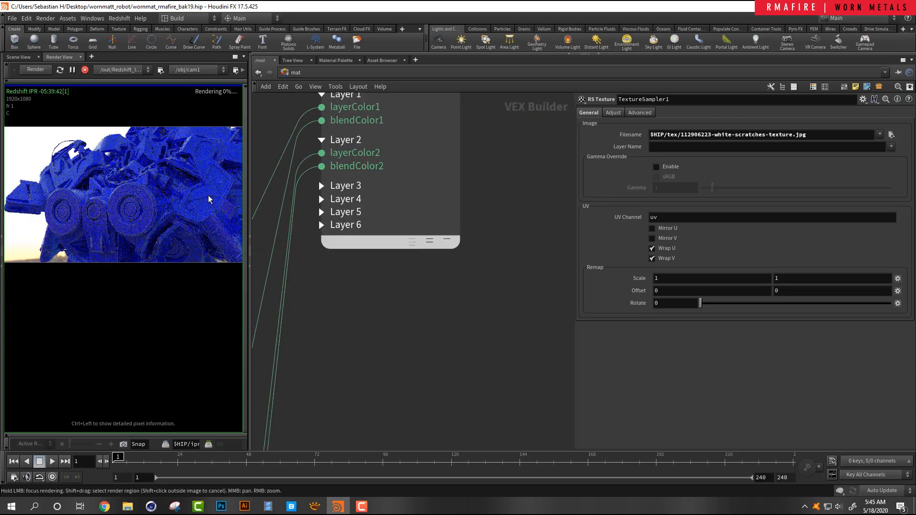
- Examine the scratches on the robot's blue paint up close in the render
{"action": "scroll", "coordinate": [226, 186], "scroll_direction": "up", "scroll_amount": 5}
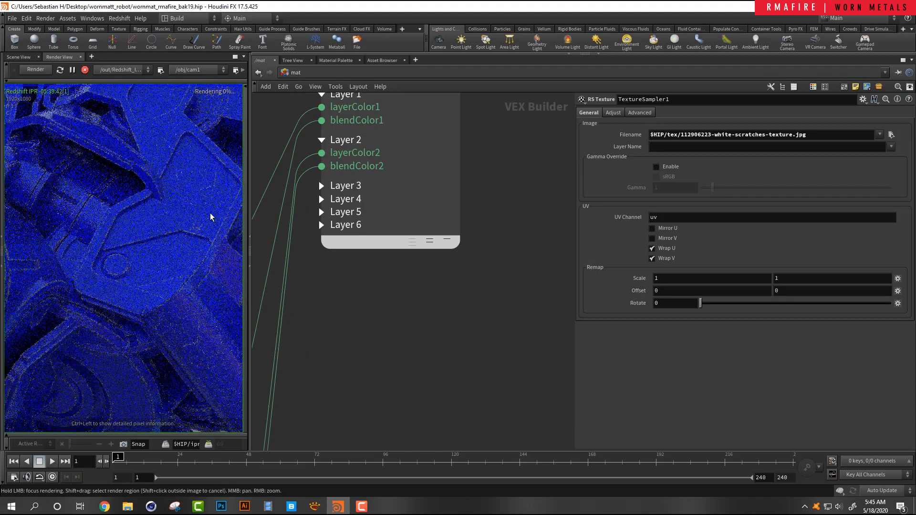
{"action": "middle_click_drag", "start_coordinate": [198, 174], "coordinate": [161, 242]}
{"action": "scroll", "coordinate": [168, 145], "scroll_direction": "up", "scroll_amount": 1}
{"action": "scroll", "coordinate": [167, 145], "scroll_direction": "down", "scroll_amount": 4}
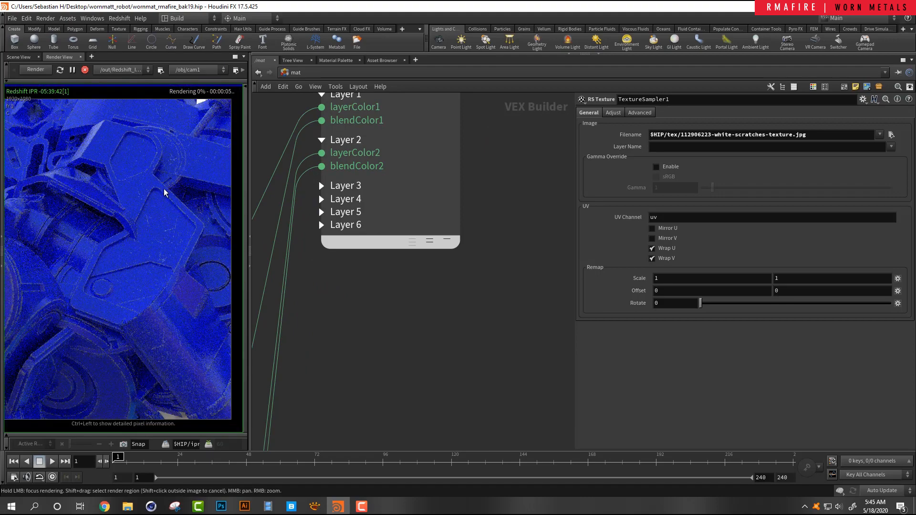
{"action": "scroll", "coordinate": [128, 243], "scroll_direction": "up", "scroll_amount": 2}
{"action": "middle_click_drag", "start_coordinate": [102, 263], "coordinate": [218, 219]}
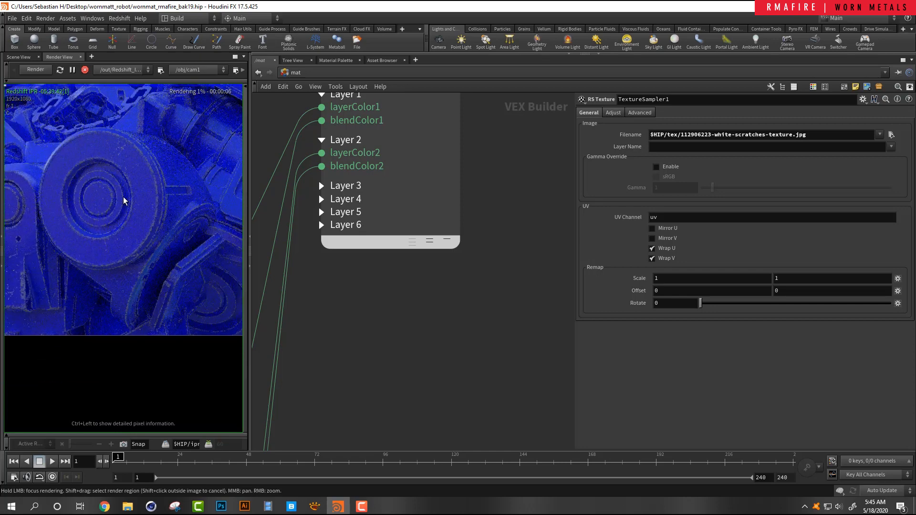
{"action": "middle_click_drag", "start_coordinate": [45, 225], "coordinate": [121, 239]}
{"action": "scroll", "coordinate": [89, 239], "scroll_direction": "up", "scroll_amount": 2}
- Move the black point of RSRamp1 to position 0.442464
{"action": "middle_click_drag", "start_coordinate": [356, 329], "coordinate": [387, 264]}
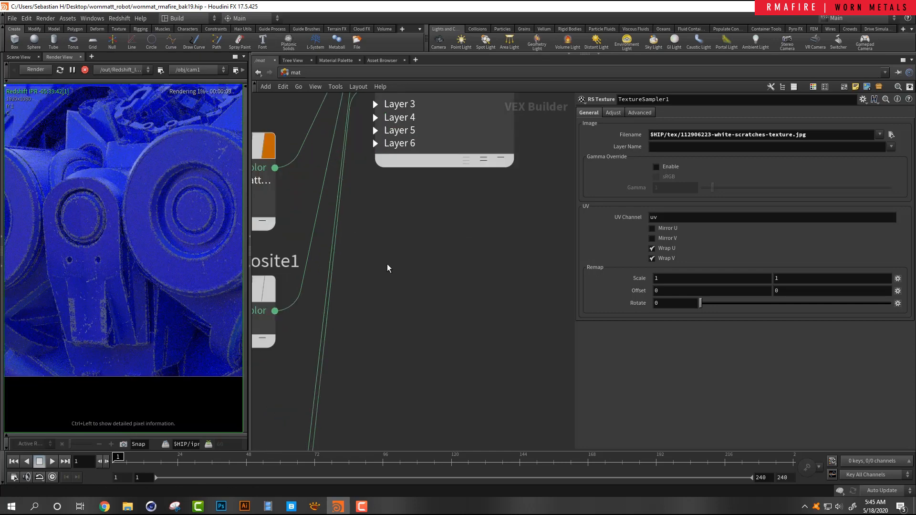
{"action": "scroll", "coordinate": [407, 319], "scroll_direction": "down", "scroll_amount": 4}
{"action": "left_click_drag", "start_coordinate": [331, 290], "coordinate": [337, 287]}
{"action": "left_click_drag", "start_coordinate": [831, 262], "coordinate": [739, 270]}
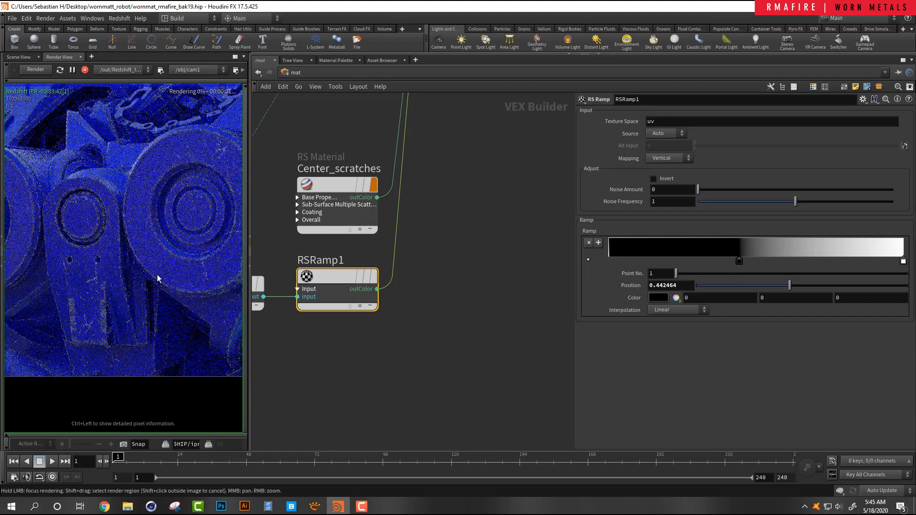
- Widen the render view and examine the scratch coverage across the robot's surfaces
{"action": "left_click_drag", "start_coordinate": [250, 162], "coordinate": [414, 162]}
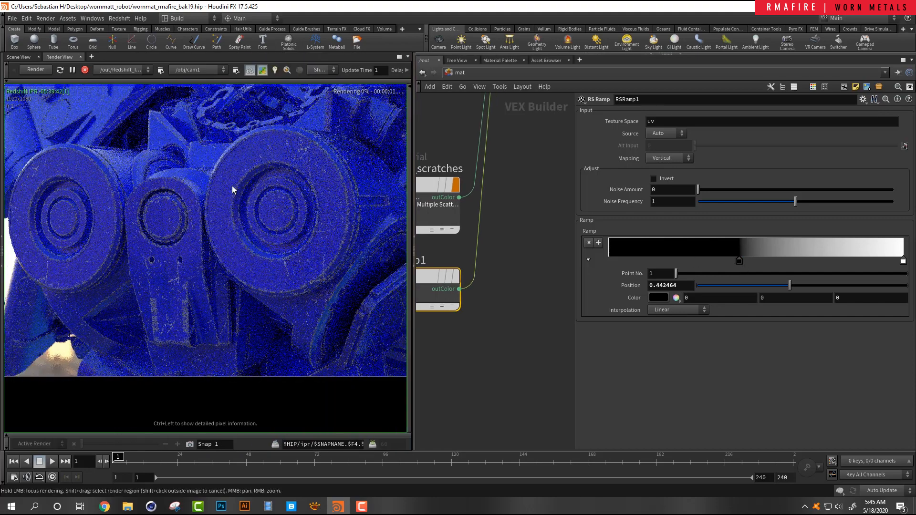
{"action": "scroll", "coordinate": [241, 190], "scroll_direction": "down", "scroll_amount": 4}
{"action": "middle_click_drag", "start_coordinate": [329, 186], "coordinate": [256, 211]}
{"action": "scroll", "coordinate": [254, 184], "scroll_direction": "up", "scroll_amount": 3}
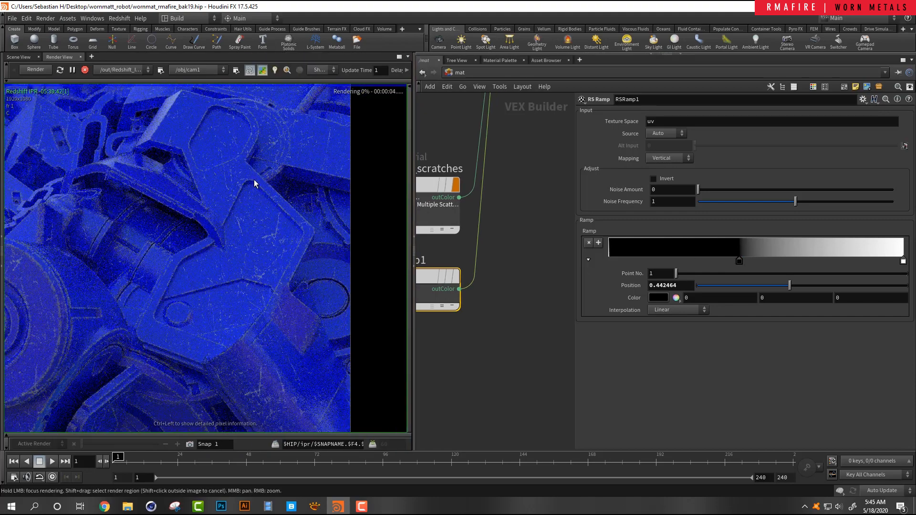
{"action": "middle_click_drag", "start_coordinate": [219, 151], "coordinate": [206, 217]}
{"action": "middle_click_drag", "start_coordinate": [154, 204], "coordinate": [273, 162]}
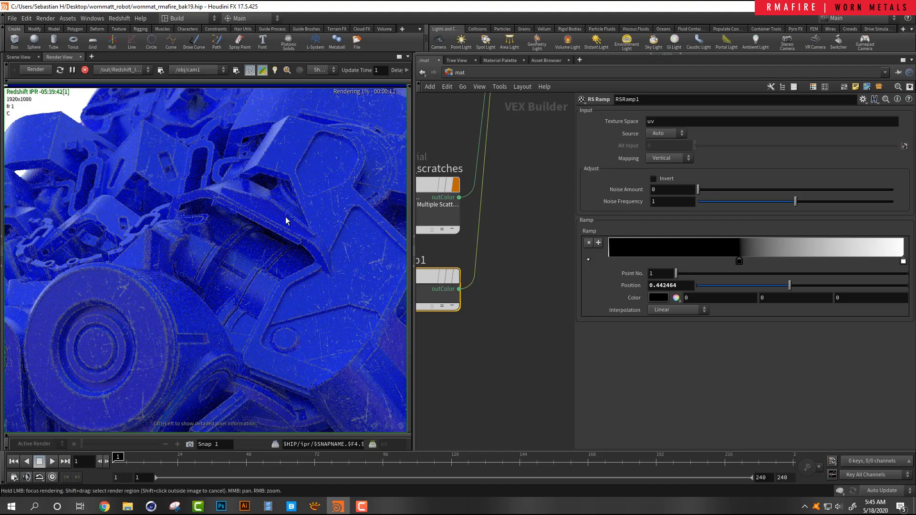
{"action": "scroll", "coordinate": [289, 222], "scroll_direction": "down", "scroll_amount": 3}
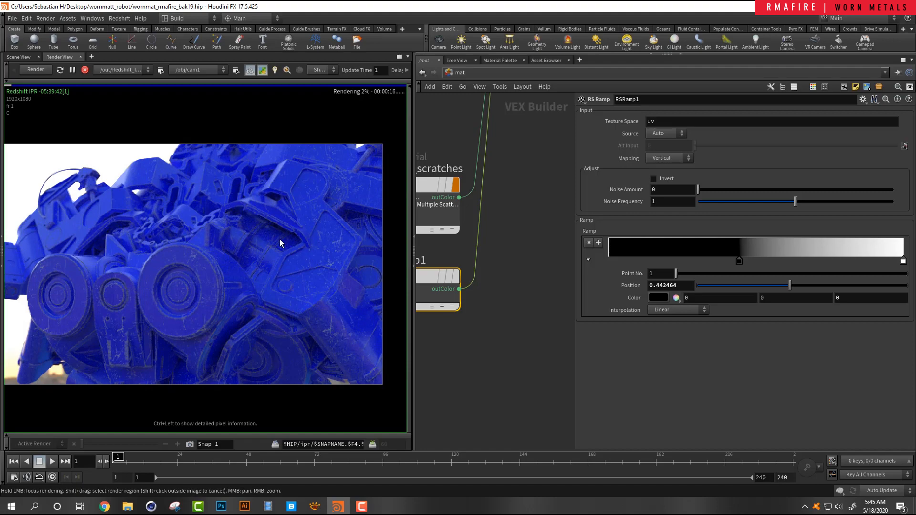
{"action": "scroll", "coordinate": [257, 227], "scroll_direction": "up", "scroll_amount": 2}
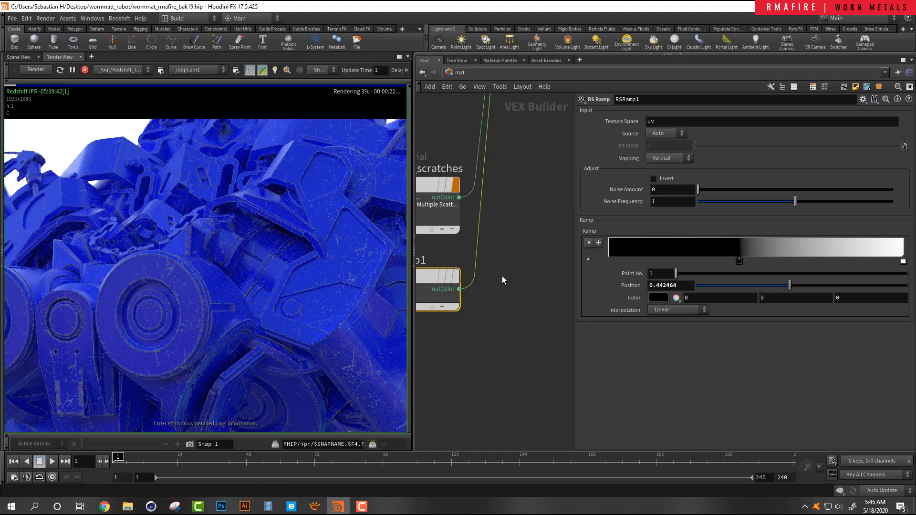
{"action": "left_click_drag", "start_coordinate": [514, 308], "coordinate": [511, 308]}
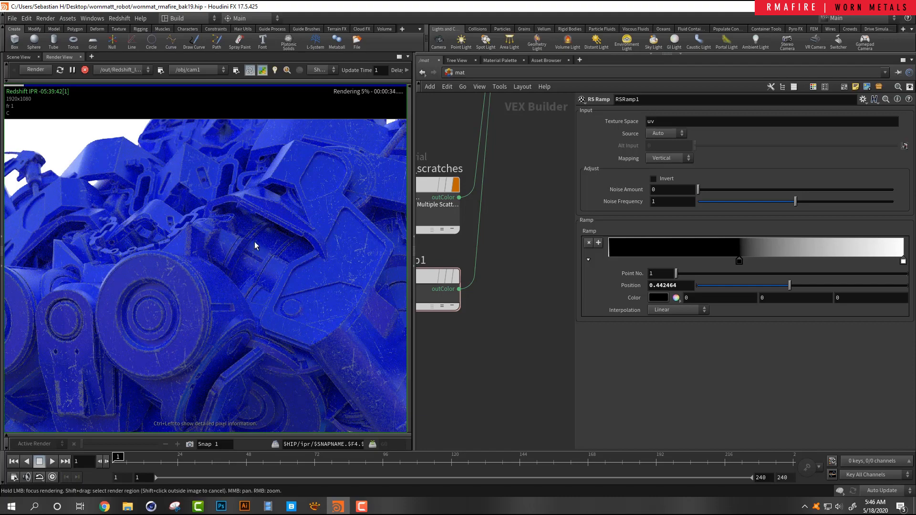
{"action": "scroll", "coordinate": [254, 241], "scroll_direction": "down", "scroll_amount": 5}
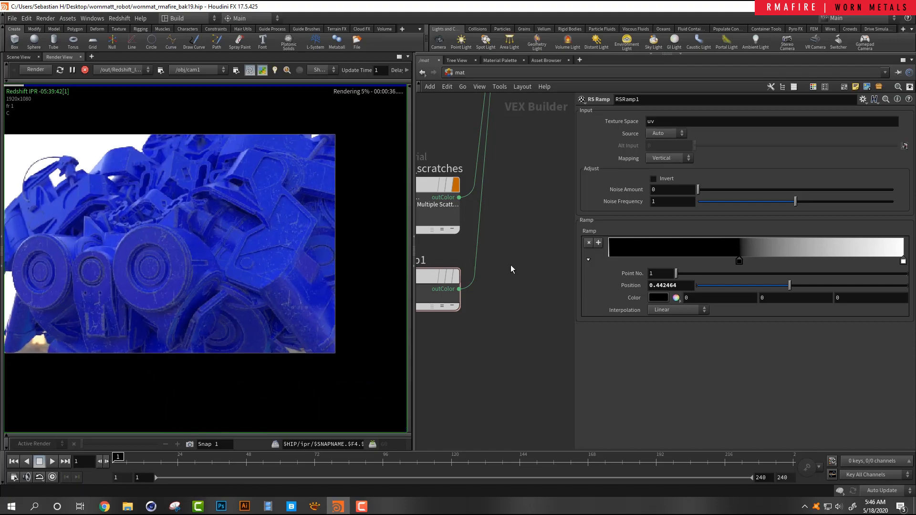
- Duplicate the PAINT material below RSRamp1 and connect the copy's outColor to the Surface input of RMA_FIRE_BASE
{"action": "scroll", "coordinate": [510, 264], "scroll_direction": "down", "scroll_amount": 5}
{"action": "middle_click_drag", "start_coordinate": [519, 274], "coordinate": [527, 271]}
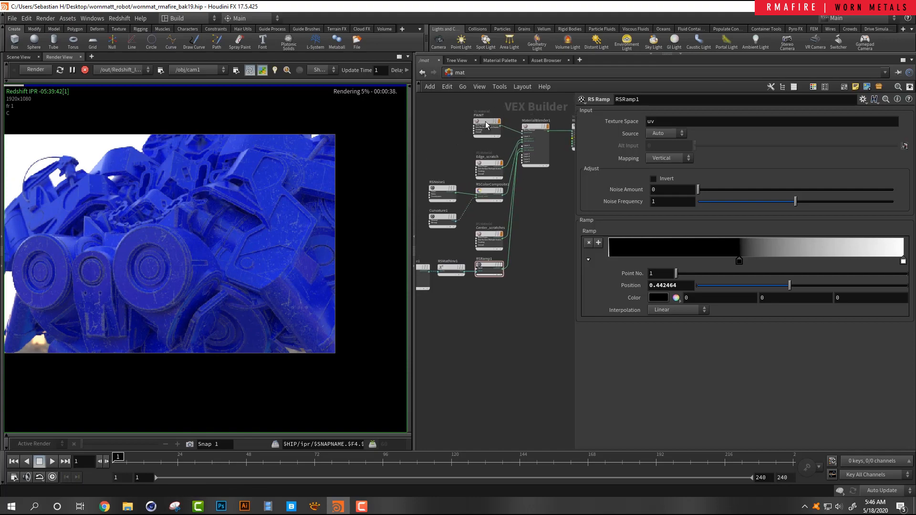
{"action": "mouse_move", "coordinate": [485, 121]}
{"action": "left_mouse_down", "text": "alt"}
{"action": "mouse_move", "coordinate": [466, 282]}
{"action": "mouse_move", "coordinate": [485, 305]}
{"action": "left_mouse_up", "text": "alt"}
{"action": "scroll", "coordinate": [518, 307], "scroll_direction": "up", "scroll_amount": 3}
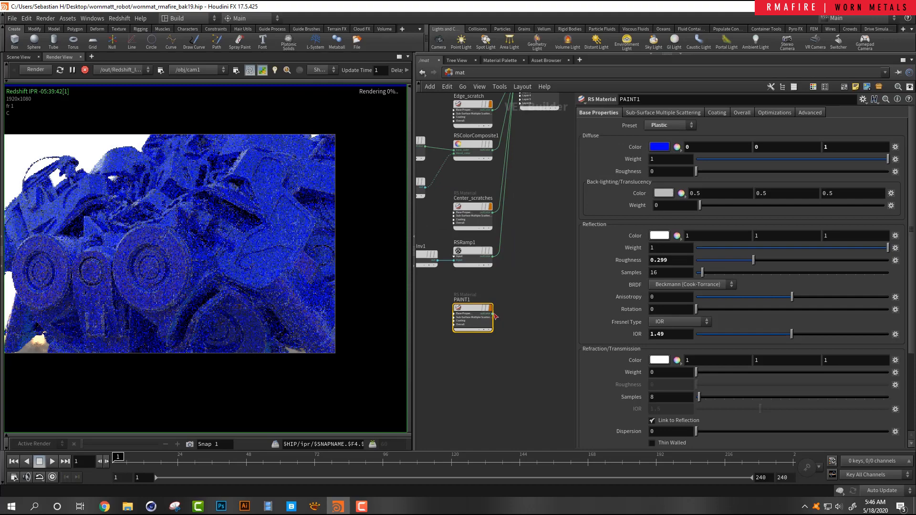
{"action": "middle_click_drag", "start_coordinate": [557, 167], "coordinate": [496, 233]}
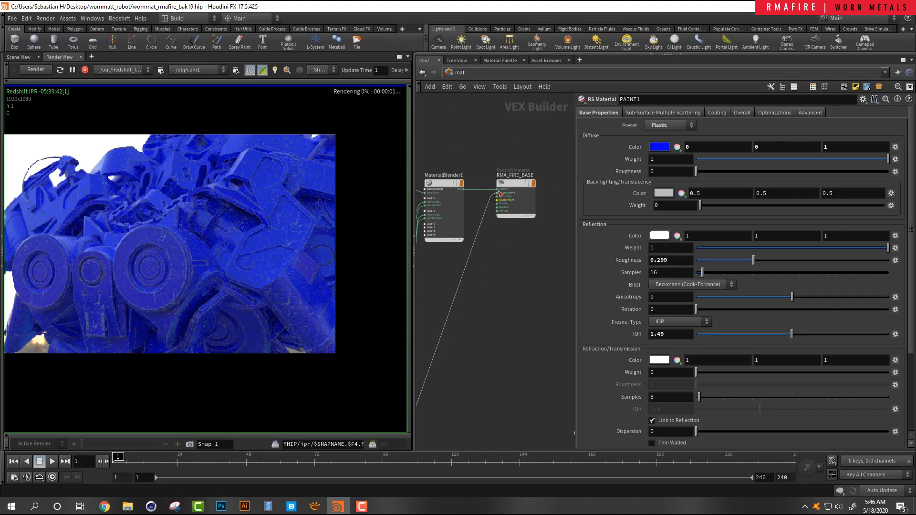
{"action": "left_click_drag", "start_coordinate": [414, 277], "coordinate": [302, 286]}
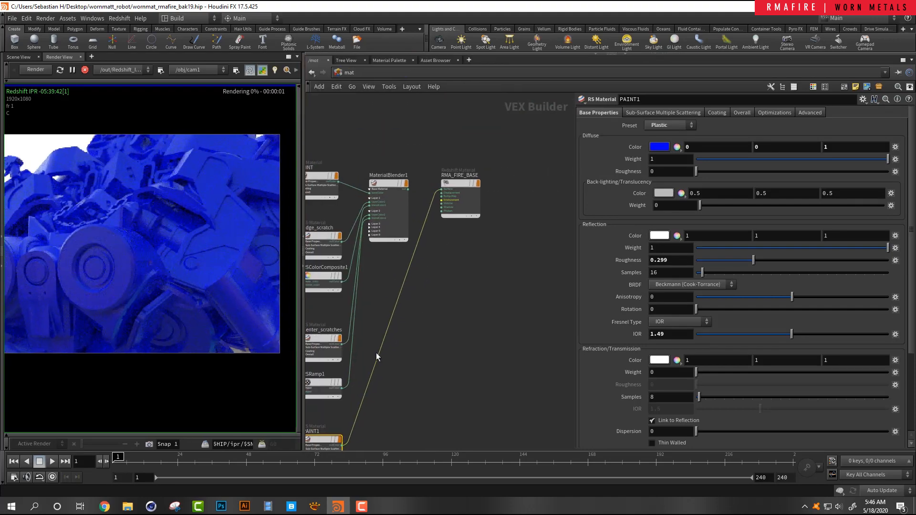
- Set the PAINT1 diffuse color to a darker blue with RGB values 0, 0, 0.5
{"action": "middle_click_drag", "start_coordinate": [350, 448], "coordinate": [419, 302]}
{"action": "scroll", "coordinate": [400, 313], "scroll_direction": "up", "scroll_amount": 3}
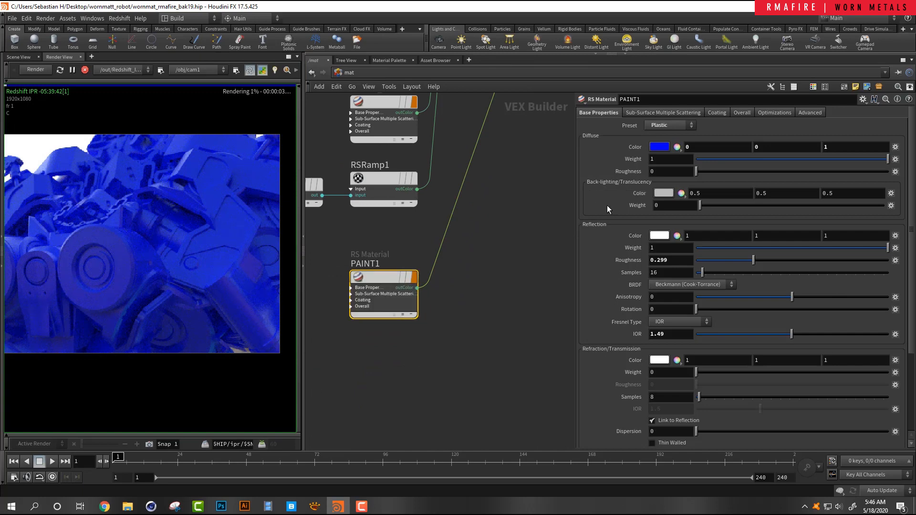
{"action": "left_click", "coordinate": [666, 147]}
{"action": "left_click", "coordinate": [734, 97]}
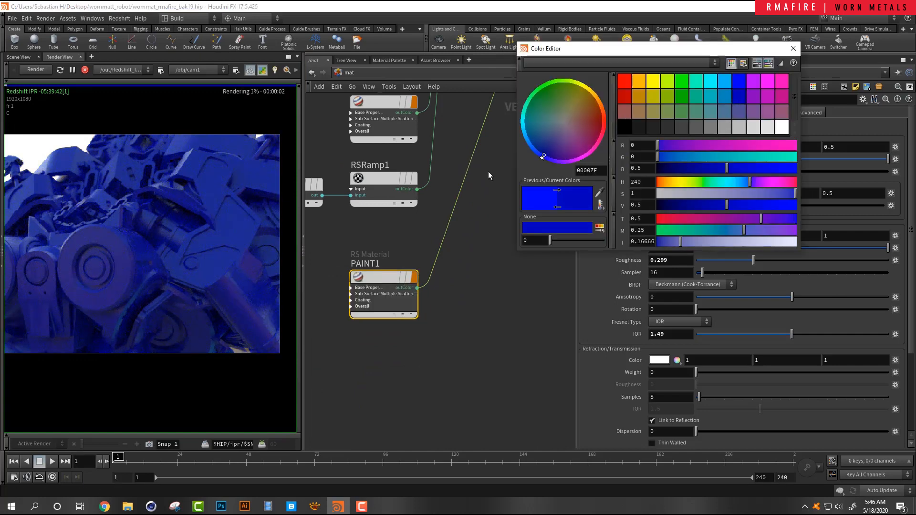
{"action": "left_click", "coordinate": [793, 49]}
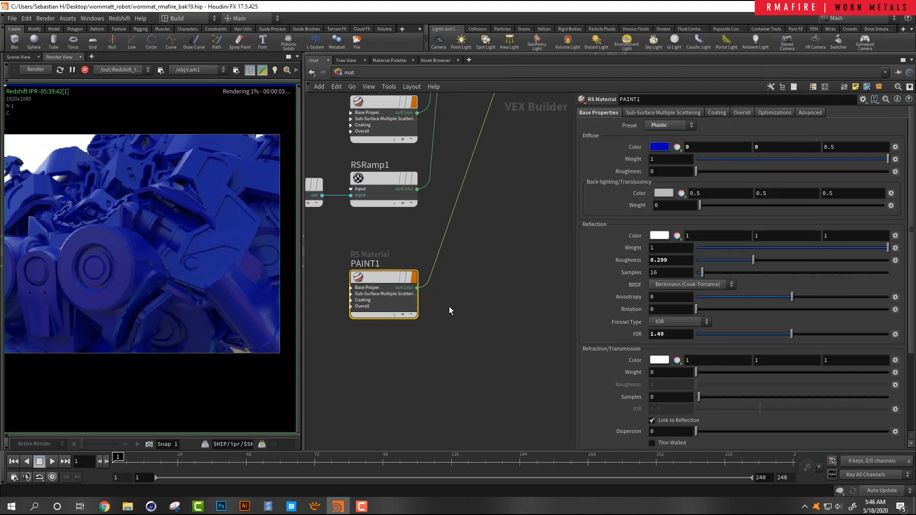
{"action": "middle_click_drag", "start_coordinate": [449, 311], "coordinate": [470, 248]}
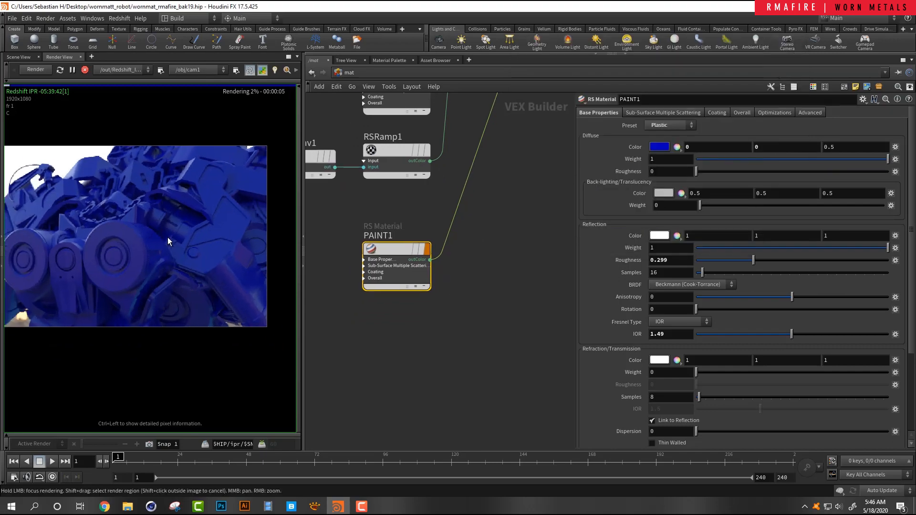
- Add an RS AO node below PAINT1 and connect its output to the Surface input of RMA_FIRE_BASE
{"action": "key", "text": "Tab"}
{"action": "type", "text": "rs"}
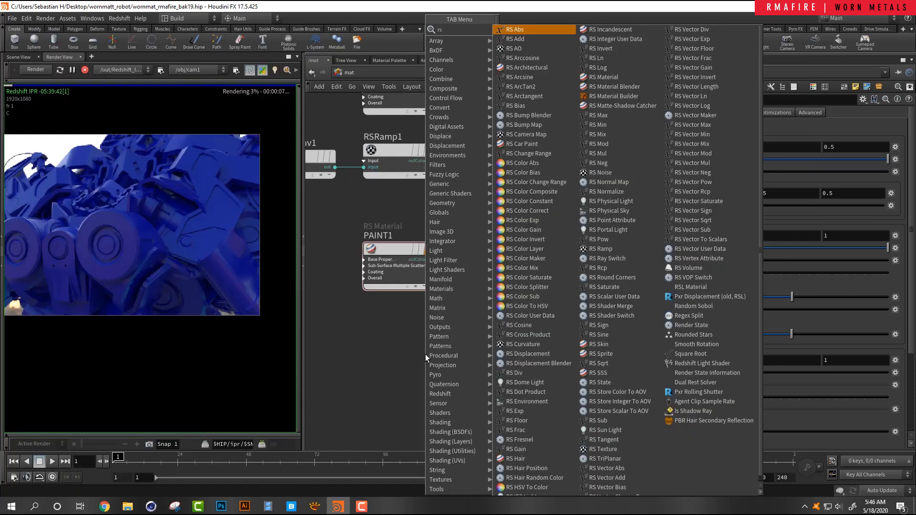
{"action": "type", "text": "ao"}
{"action": "key", "text": "Return"}
{"action": "left_click", "coordinate": [425, 354]}
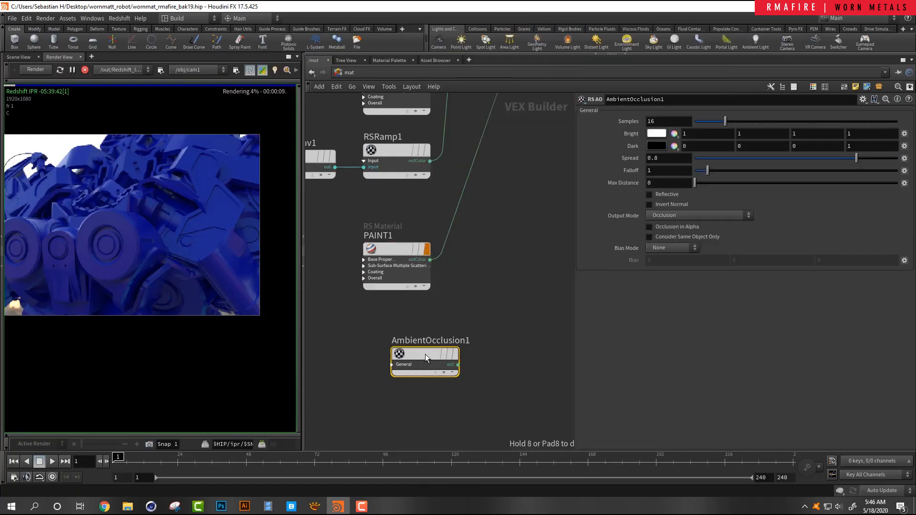
{"action": "left_click_drag", "start_coordinate": [425, 354], "coordinate": [396, 327]}
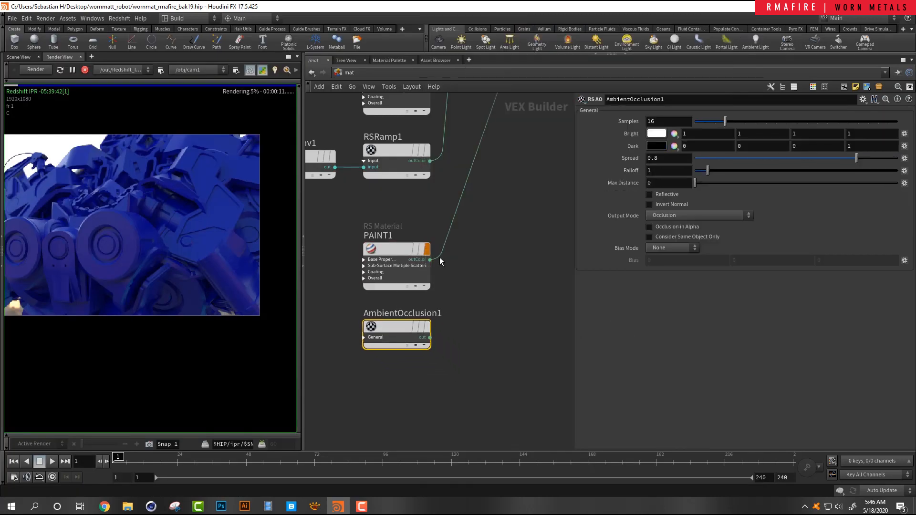
{"action": "mouse_move", "coordinate": [439, 257]}
{"action": "left_mouse_down"}
{"action": "mouse_move", "coordinate": [468, 285]}
{"action": "mouse_move", "coordinate": [430, 338]}
{"action": "left_mouse_up"}
{"action": "scroll", "coordinate": [137, 213], "scroll_direction": "up", "scroll_amount": 3}
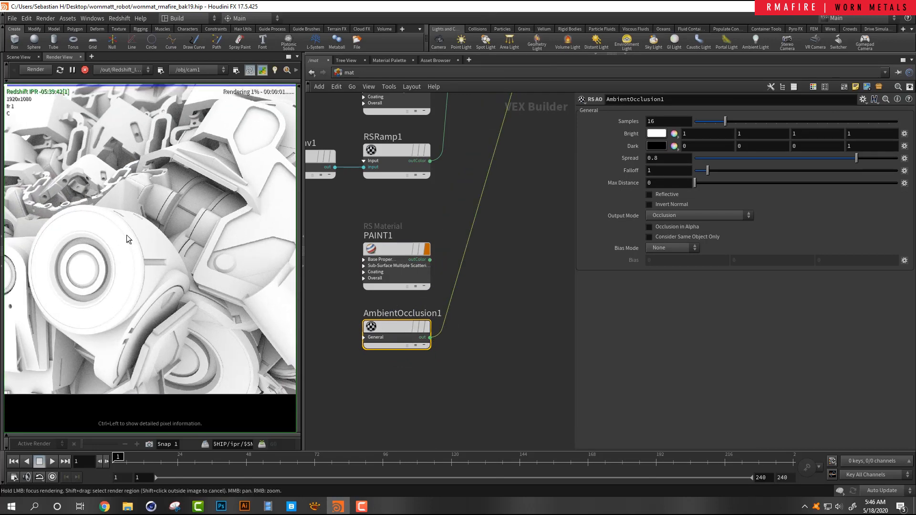
- Insert an RS Ramp on the connection between AmbientOcclusion1 and the material's Surface input
{"action": "key", "text": "Tab"}
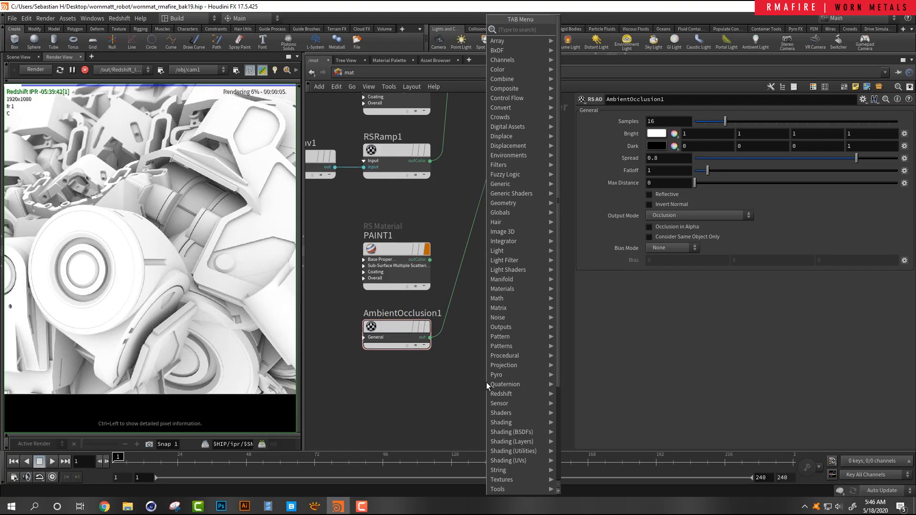
{"action": "type", "text": "rsramp"}
{"action": "key", "text": "Return"}
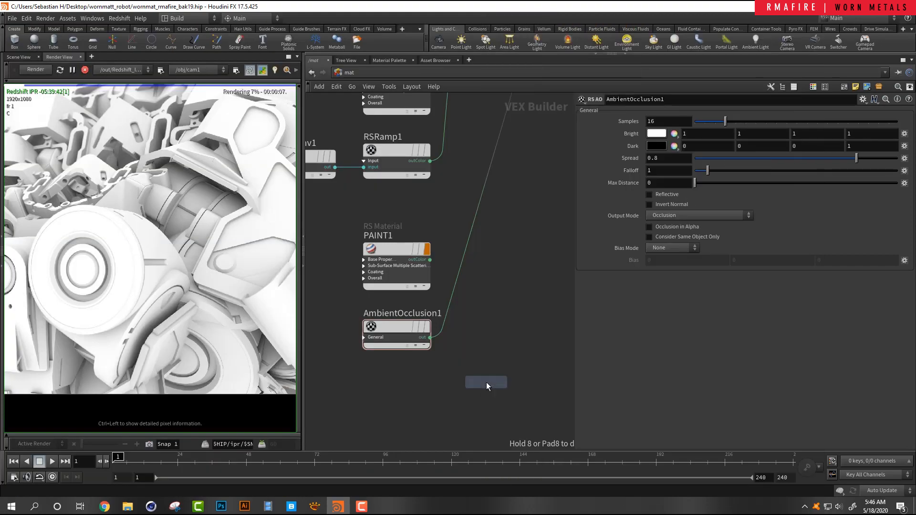
{"action": "left_click", "coordinate": [460, 297]}
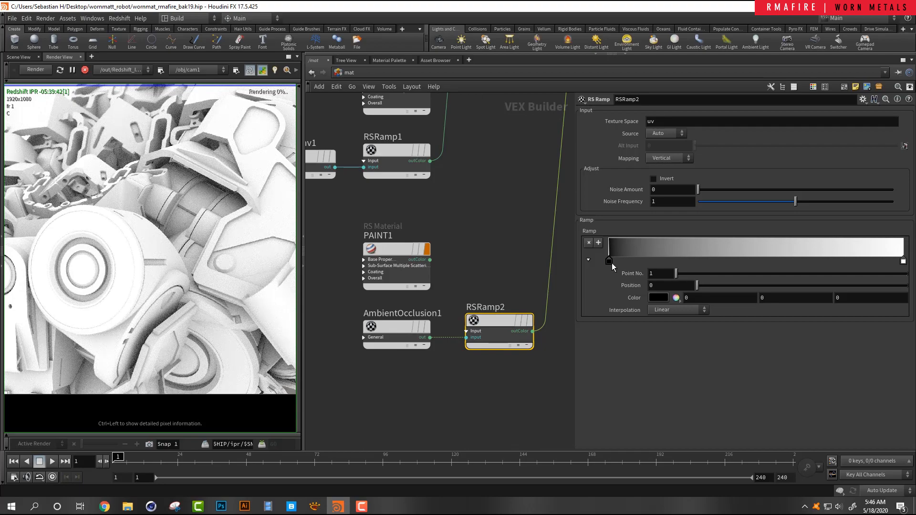
- Move the black point of RSRamp2 to position 0.873582
{"action": "left_click_drag", "start_coordinate": [611, 263], "coordinate": [820, 259]}
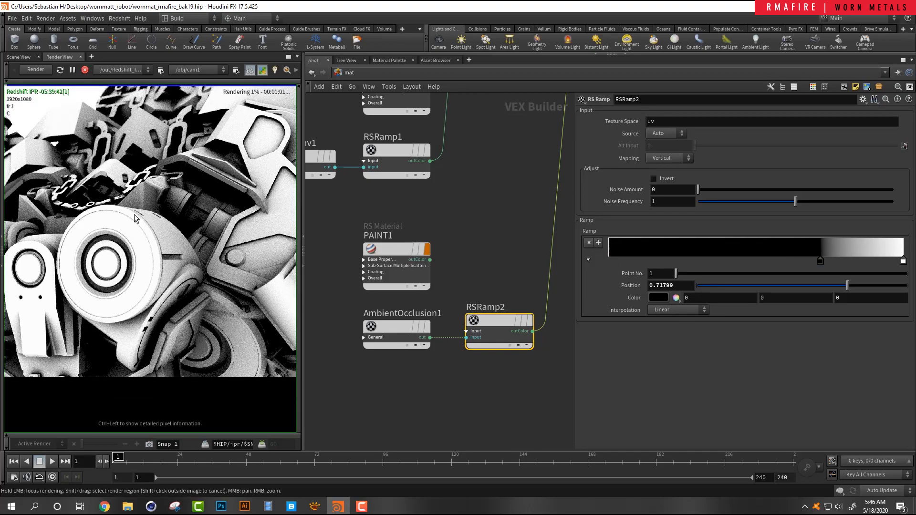
{"action": "scroll", "coordinate": [229, 162], "scroll_direction": "up", "scroll_amount": 2}
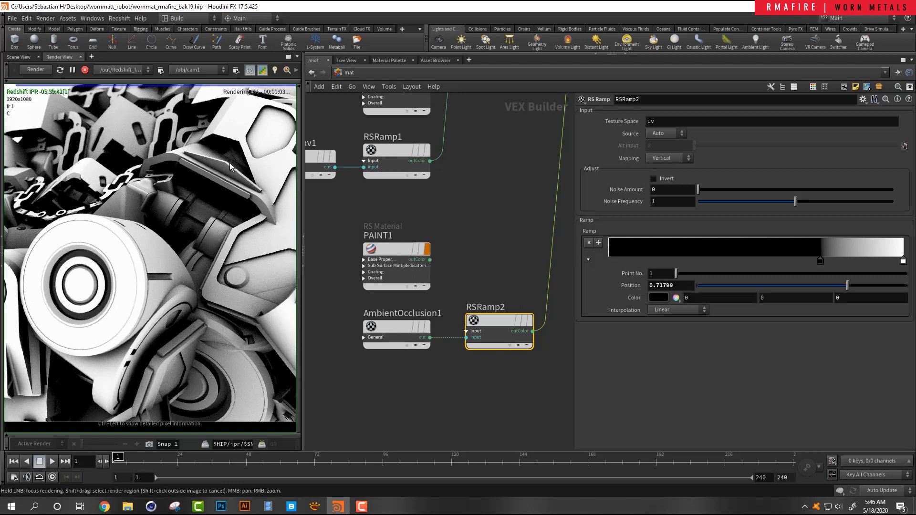
{"action": "scroll", "coordinate": [191, 172], "scroll_direction": "down", "scroll_amount": 1}
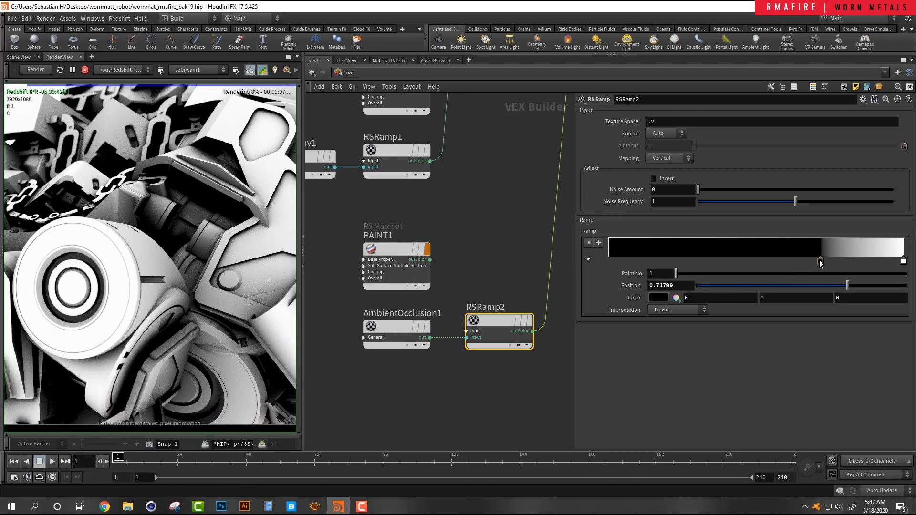
{"action": "left_click_drag", "start_coordinate": [820, 260], "coordinate": [865, 260]}
{"action": "scroll", "coordinate": [153, 246], "scroll_direction": "down", "scroll_amount": 2}
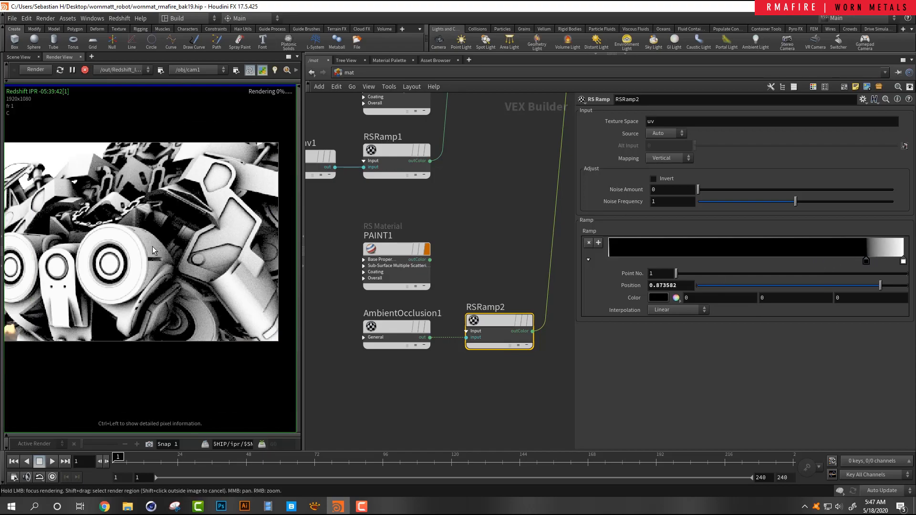
{"action": "scroll", "coordinate": [123, 256], "scroll_direction": "up", "scroll_amount": 2}
- Add an RS Noise node below RSRamp2 and connect its outColor to the material's Surface input in place of RSRamp2
{"action": "middle_click_drag", "start_coordinate": [507, 345], "coordinate": [467, 275]}
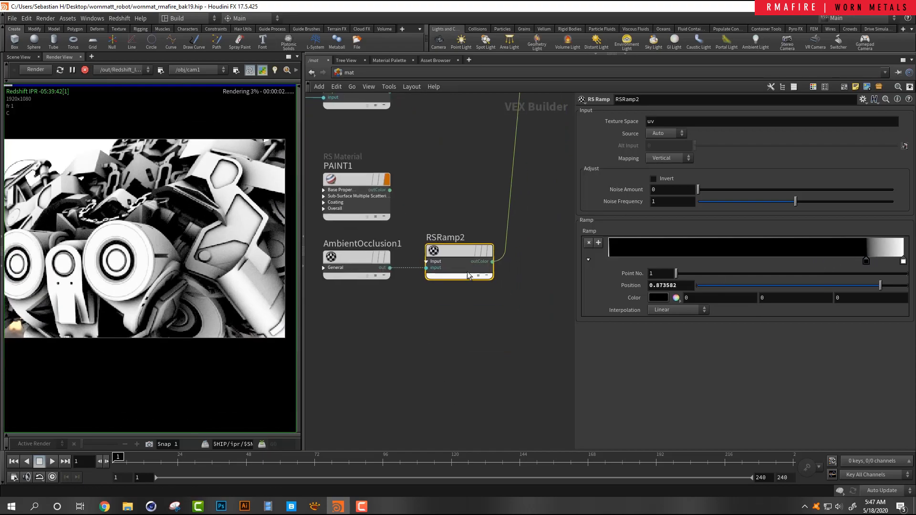
{"action": "left_click_drag", "start_coordinate": [457, 251], "coordinate": [445, 248]}
{"action": "left_click", "coordinate": [442, 339]}
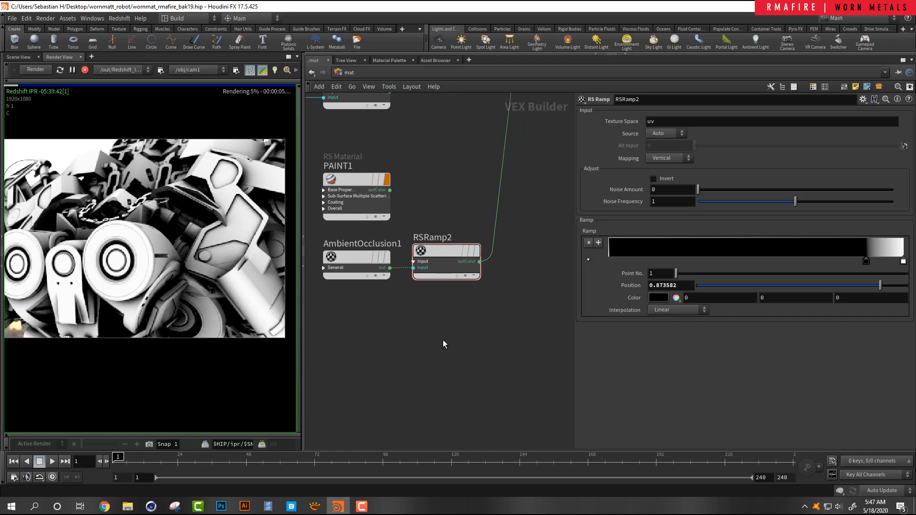
{"action": "key", "text": "Tab"}
{"action": "type", "text": "rsnoise"}
{"action": "key", "text": "Return"}
{"action": "left_click", "coordinate": [442, 339]}
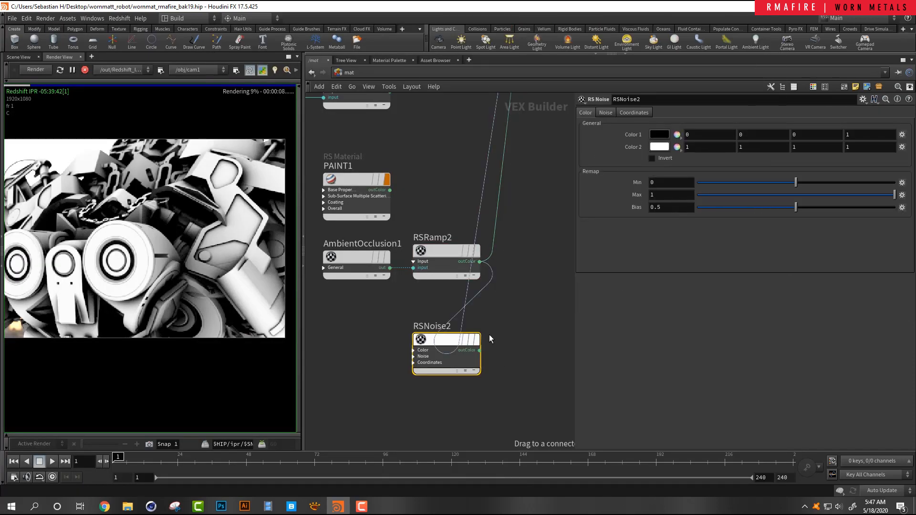
{"action": "left_click", "coordinate": [479, 350]}
{"action": "left_click", "coordinate": [484, 348]}
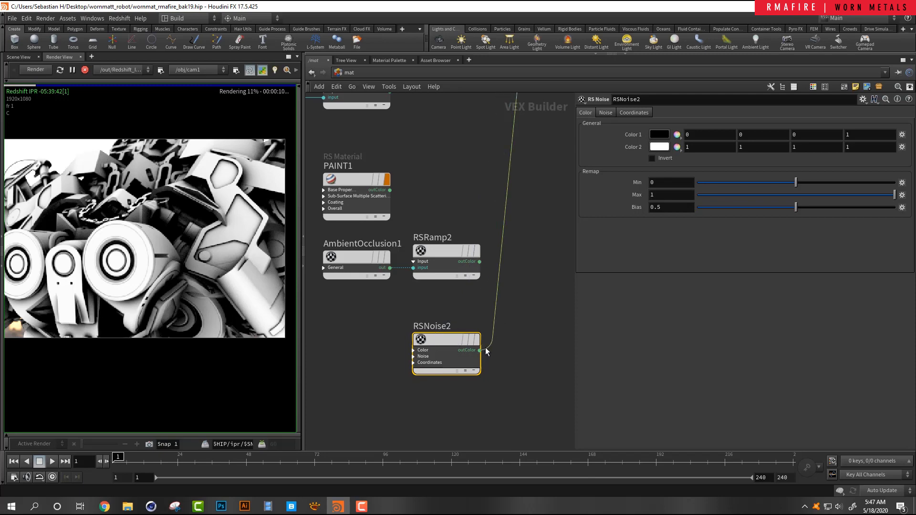
- Set the overall coordinate scale of RSNoise2 to 2
{"action": "left_click", "coordinate": [604, 113]}
{"action": "left_click", "coordinate": [628, 111]}
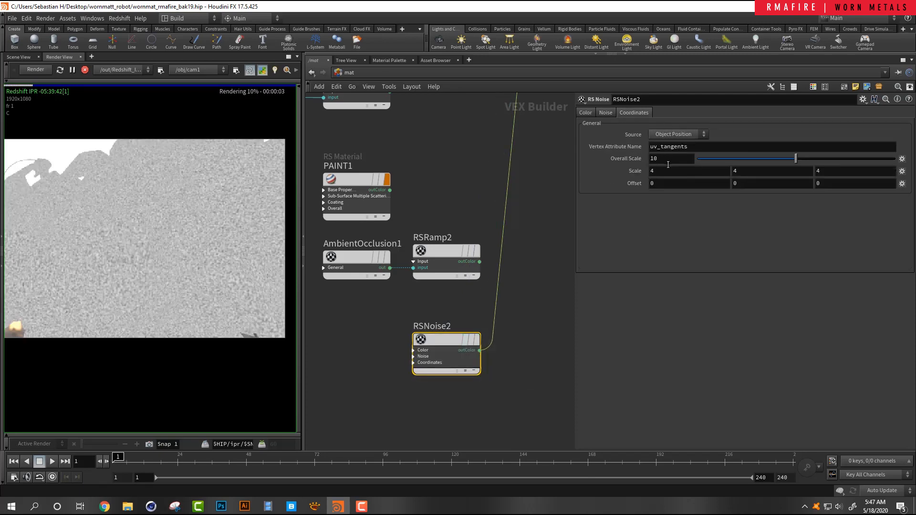
{"action": "left_click_drag", "start_coordinate": [666, 161], "coordinate": [599, 172]}
{"action": "type", "text": "2"}
{"action": "key", "text": "Return"}
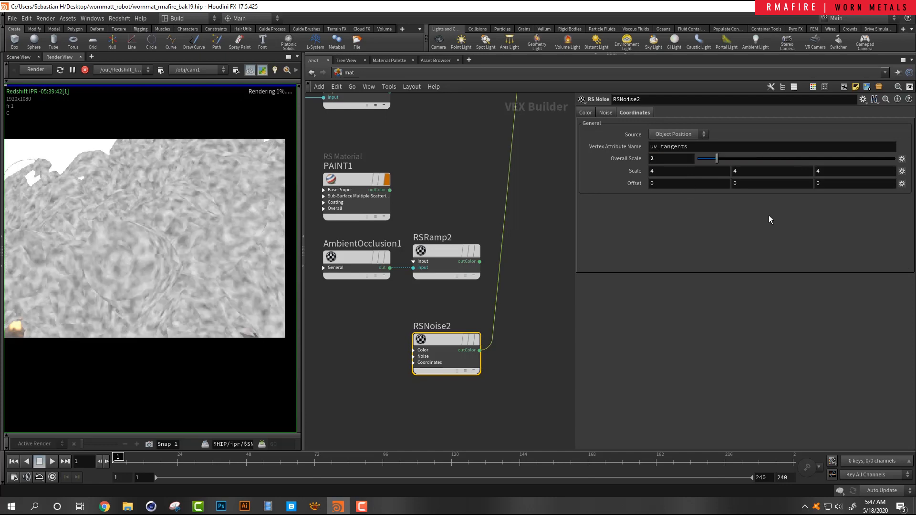
- Set the complexity of RSNoise2 to 8 and its amplitude gain to 1
{"action": "left_click", "coordinate": [612, 112]}
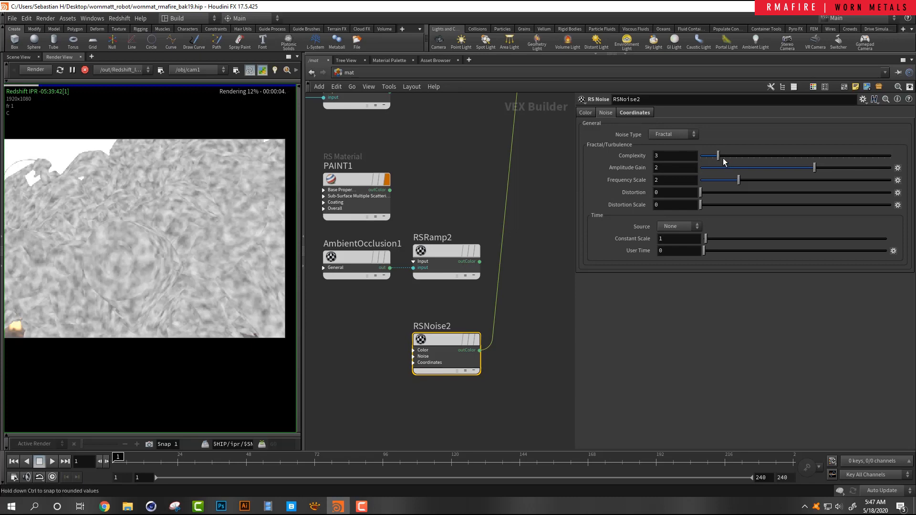
{"action": "left_click", "coordinate": [746, 160]}
{"action": "left_click", "coordinate": [812, 167]}
{"action": "left_click_drag", "start_coordinate": [812, 168], "coordinate": [810, 168]}
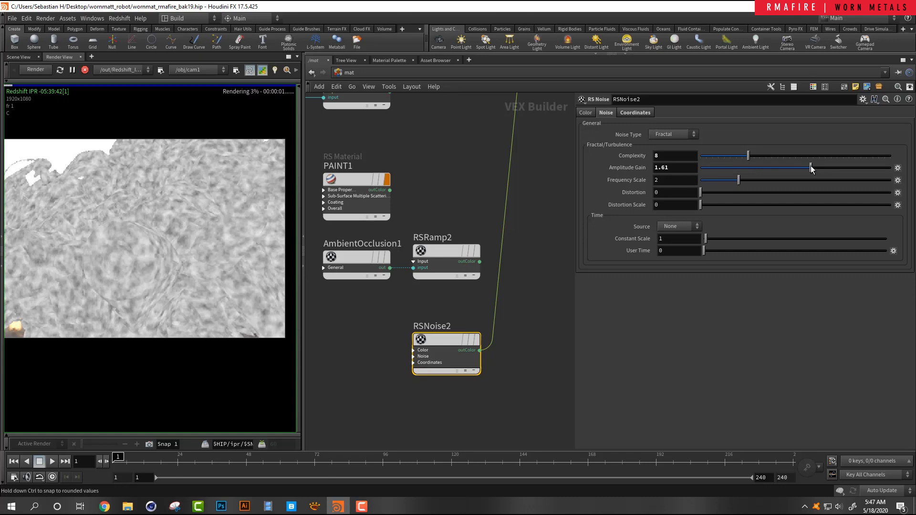
{"action": "left_click_drag", "start_coordinate": [668, 168], "coordinate": [582, 179]}
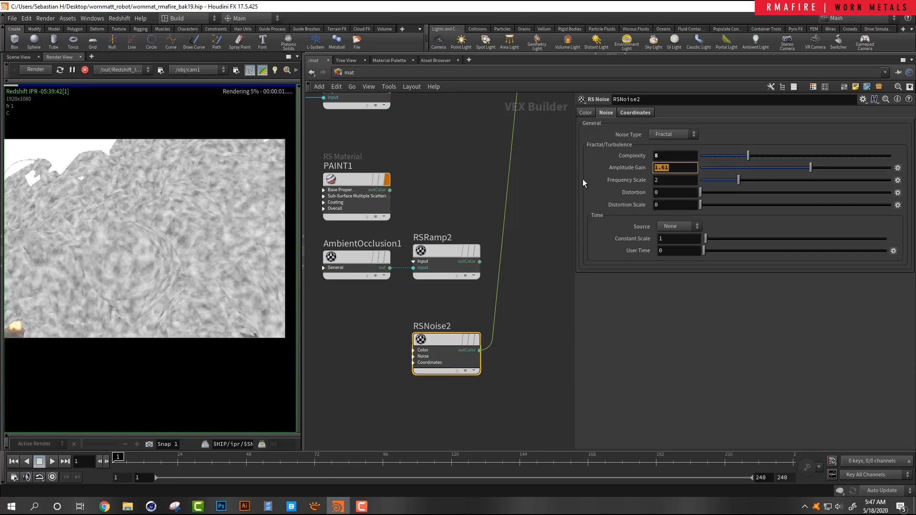
{"action": "type", "text": "1"}
{"action": "key", "text": "Return"}
- Add an RS Color Composite feeding the material's Surface input, with RSNoise2 as its base color and RSRamp2 as its blend color
{"action": "scroll", "coordinate": [449, 290], "scroll_direction": "down", "scroll_amount": 3}
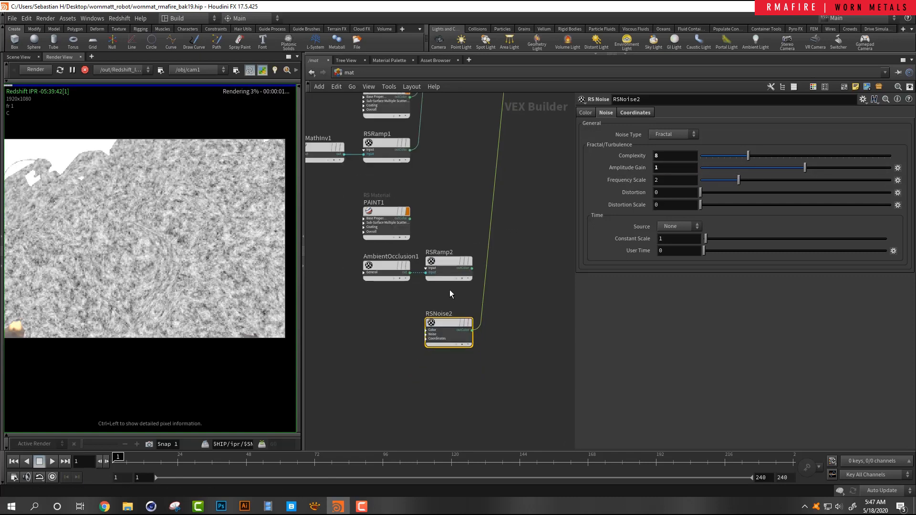
{"action": "left_click", "coordinate": [506, 260]}
{"action": "key", "text": "Tab"}
{"action": "type", "text": "rs"}
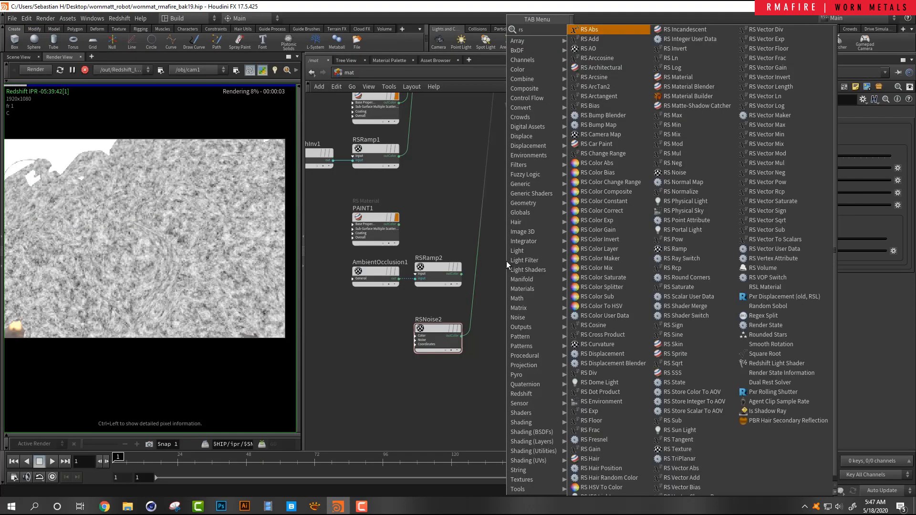
{"action": "type", "text": "comp"}
{"action": "key", "text": "Return"}
{"action": "scroll", "coordinate": [504, 250], "scroll_direction": "up", "scroll_amount": 3}
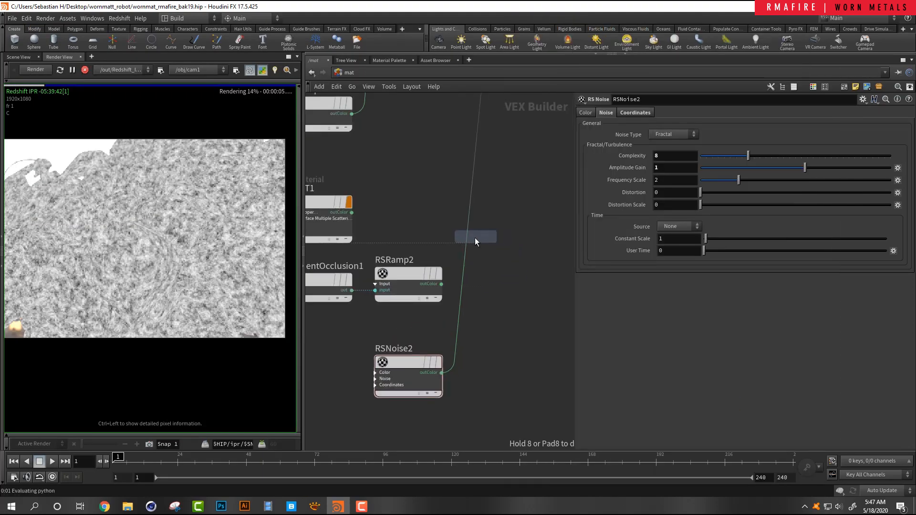
{"action": "left_click", "coordinate": [474, 237]}
{"action": "left_click_drag", "start_coordinate": [474, 239], "coordinate": [441, 284]}
{"action": "left_click_drag", "start_coordinate": [414, 362], "coordinate": [423, 339]}
{"action": "left_click_drag", "start_coordinate": [488, 270], "coordinate": [527, 367]}
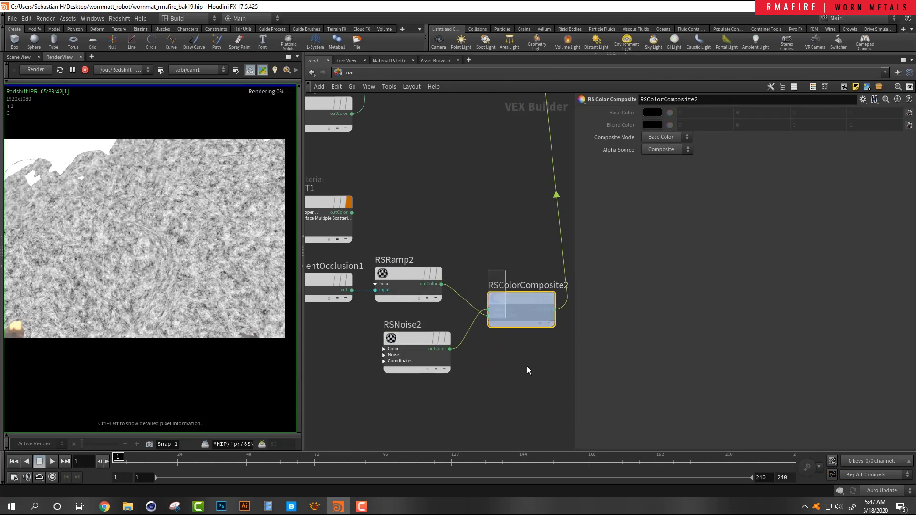
- Set the composite mode of RSColorComposite2 to Subtract
{"action": "left_click", "coordinate": [657, 137]}
{"action": "left_click", "coordinate": [668, 188]}
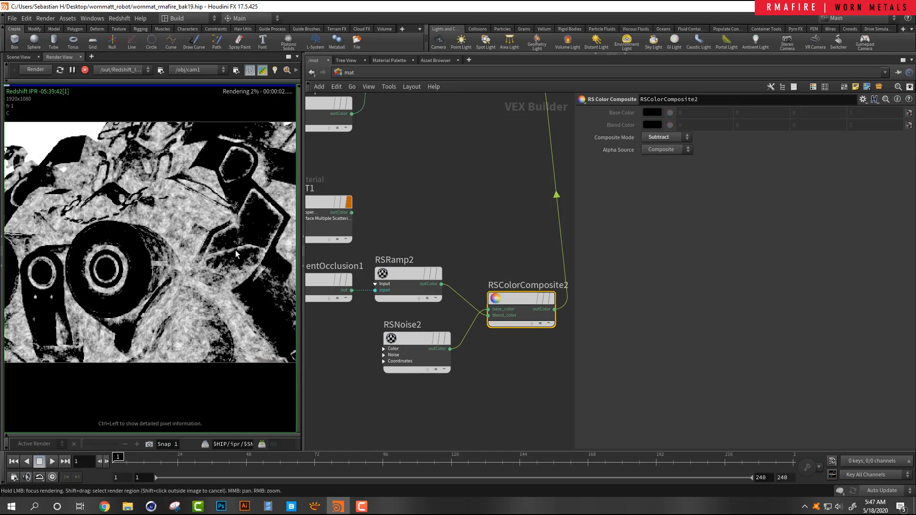
{"action": "scroll", "coordinate": [217, 204], "scroll_direction": "up", "scroll_amount": 5}
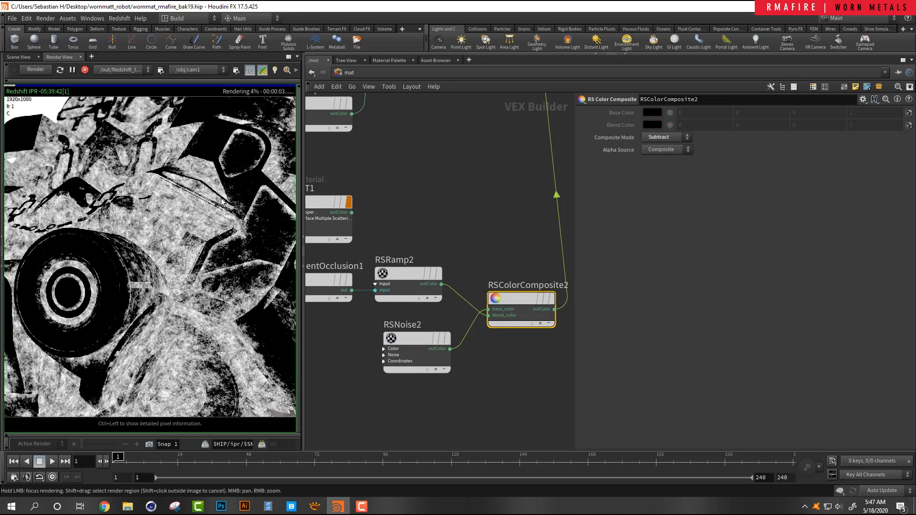
{"action": "scroll", "coordinate": [237, 201], "scroll_direction": "down", "scroll_amount": 6}
{"action": "middle_click_drag", "start_coordinate": [220, 264], "coordinate": [177, 267]}
{"action": "scroll", "coordinate": [121, 261], "scroll_direction": "up", "scroll_amount": 1}
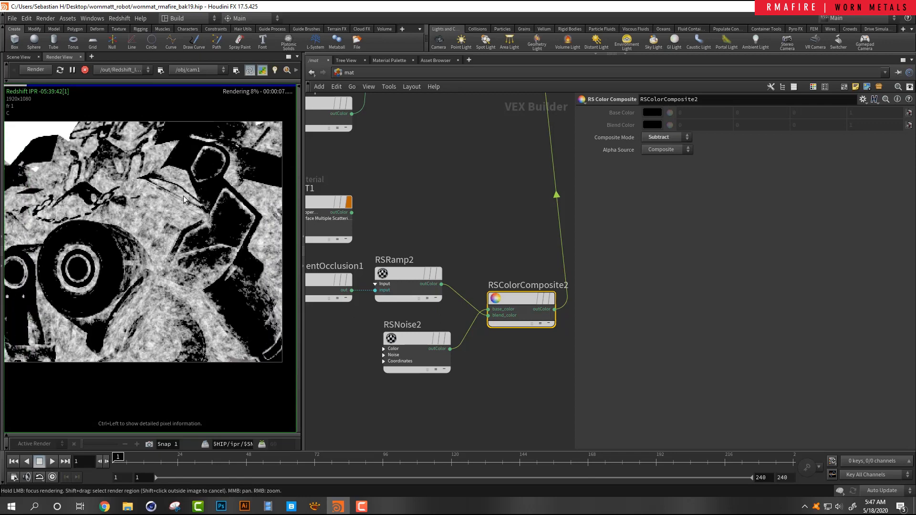
{"action": "scroll", "coordinate": [210, 180], "scroll_direction": "up", "scroll_amount": 3}
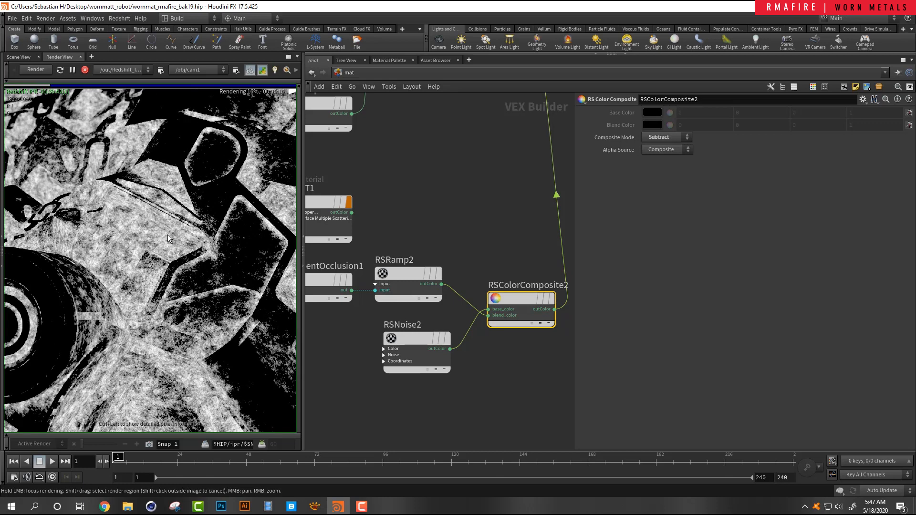
{"action": "scroll", "coordinate": [159, 250], "scroll_direction": "down", "scroll_amount": 3}
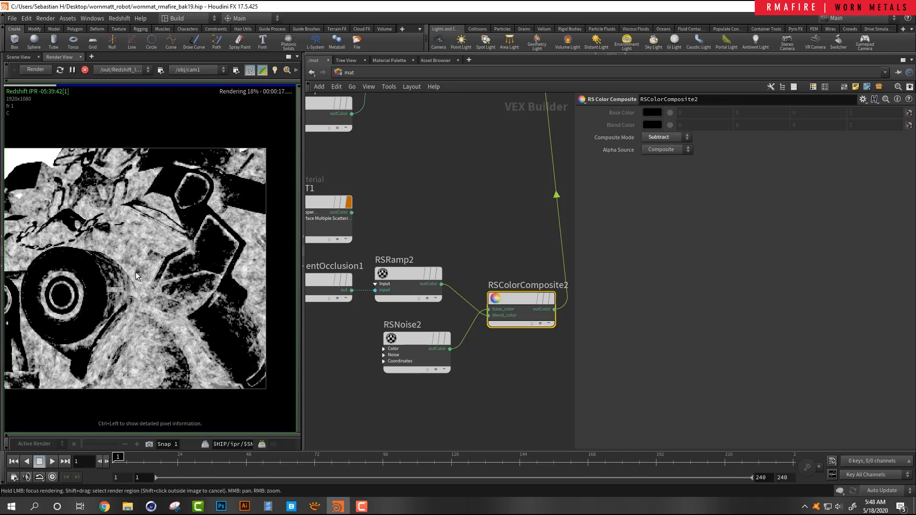
{"action": "middle_click_drag", "start_coordinate": [81, 283], "coordinate": [162, 258]}
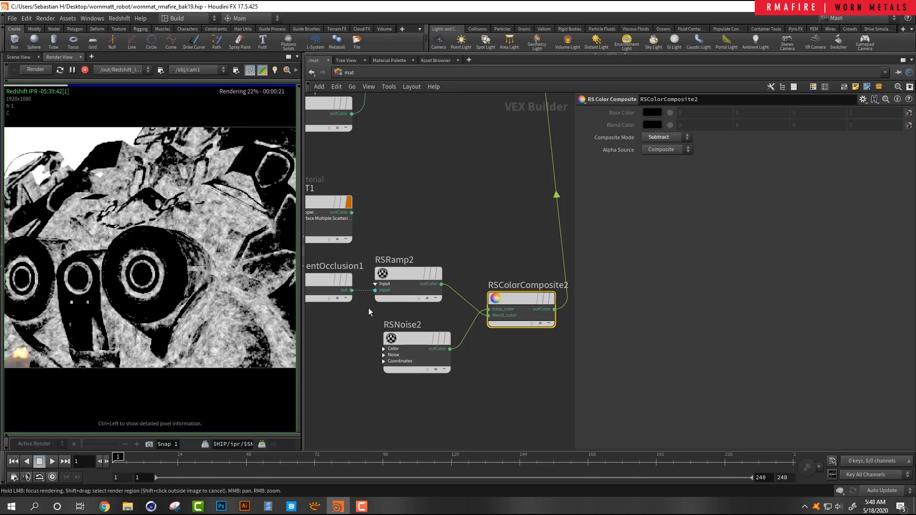
- Insert an RS Ramp after RSColorComposite2 on the material's Surface connection and move its black point to position 0.703404
{"action": "scroll", "coordinate": [506, 374], "scroll_direction": "down", "scroll_amount": 1}
{"action": "middle_click_drag", "start_coordinate": [505, 373], "coordinate": [464, 347]}
{"action": "left_click", "coordinate": [439, 346]}
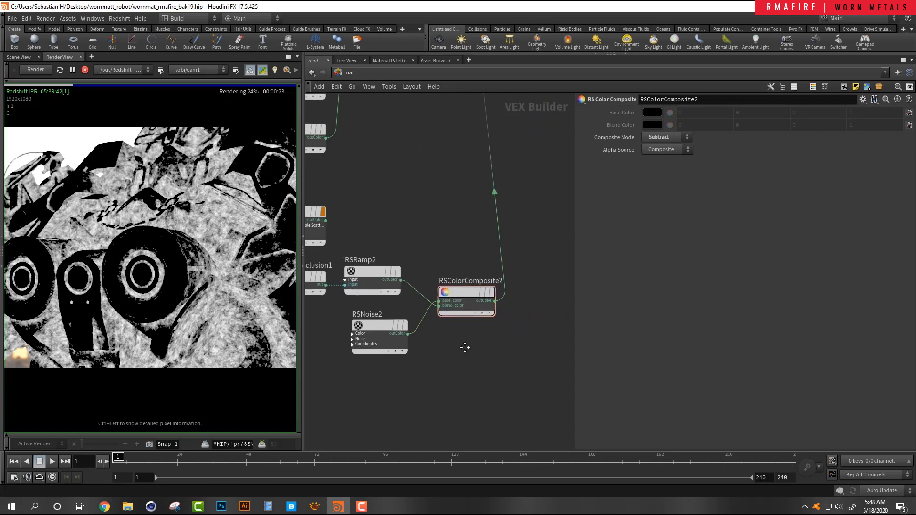
{"action": "left_click_drag", "start_coordinate": [382, 329], "coordinate": [376, 325]}
{"action": "key", "text": "Tab"}
{"action": "type", "text": "rs"}
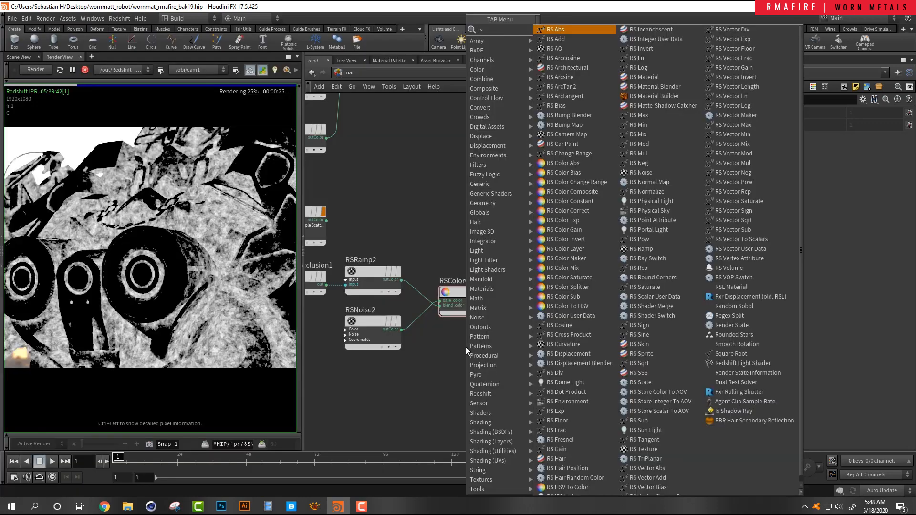
{"action": "type", "text": " ram"}
{"action": "key", "text": "Return"}
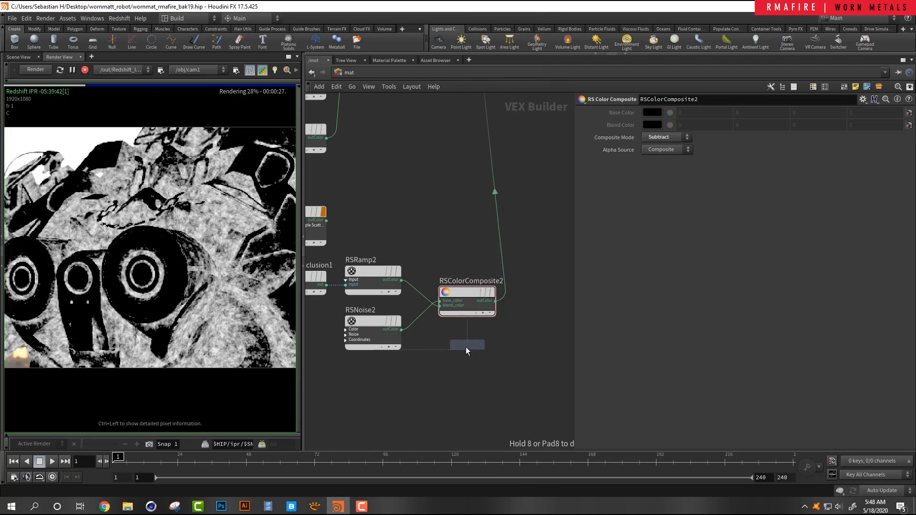
{"action": "left_click", "coordinate": [503, 261]}
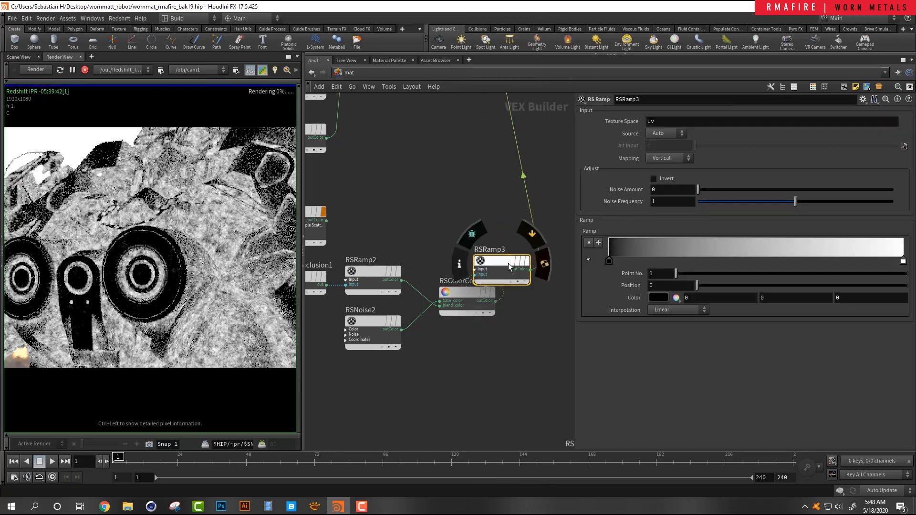
{"action": "left_click_drag", "start_coordinate": [510, 267], "coordinate": [544, 293]}
{"action": "left_click_drag", "start_coordinate": [609, 261], "coordinate": [817, 245]}
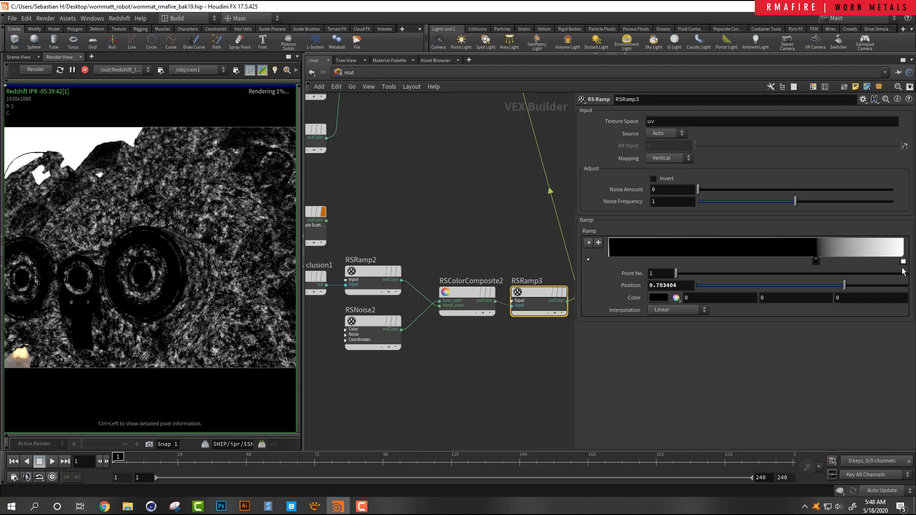
- Adjust RSRamp3's contrast, moving its black point to position 0.611021 and its white point to the end of the ramp
{"action": "left_click_drag", "start_coordinate": [902, 262], "coordinate": [682, 266]}
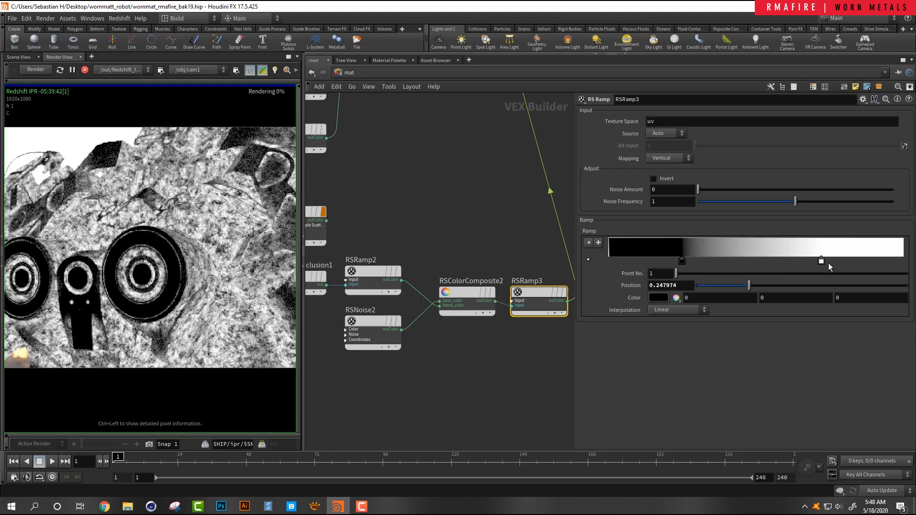
{"action": "left_click_drag", "start_coordinate": [821, 261], "coordinate": [906, 224]}
{"action": "left_click_drag", "start_coordinate": [849, 247], "coordinate": [892, 249]}
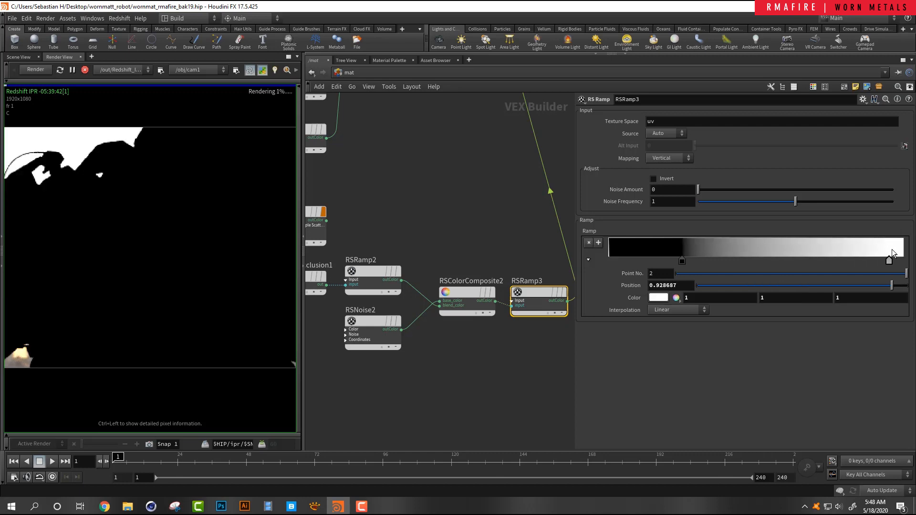
{"action": "left_click_drag", "start_coordinate": [683, 261], "coordinate": [788, 237]}
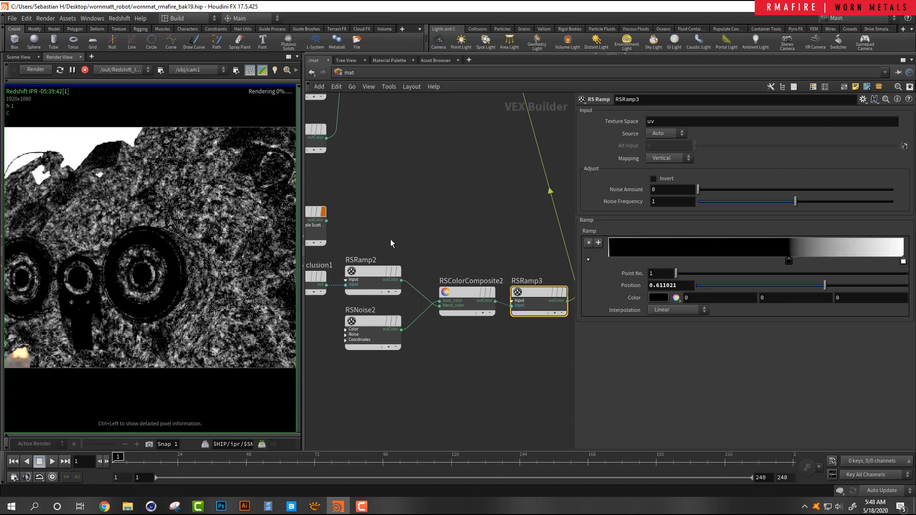
- Move the black point of RSRamp2 to position 0.301459
{"action": "left_click", "coordinate": [384, 281]}
{"action": "left_click_drag", "start_coordinate": [866, 262], "coordinate": [697, 261]}
{"action": "scroll", "coordinate": [184, 251], "scroll_direction": "down", "scroll_amount": 3}
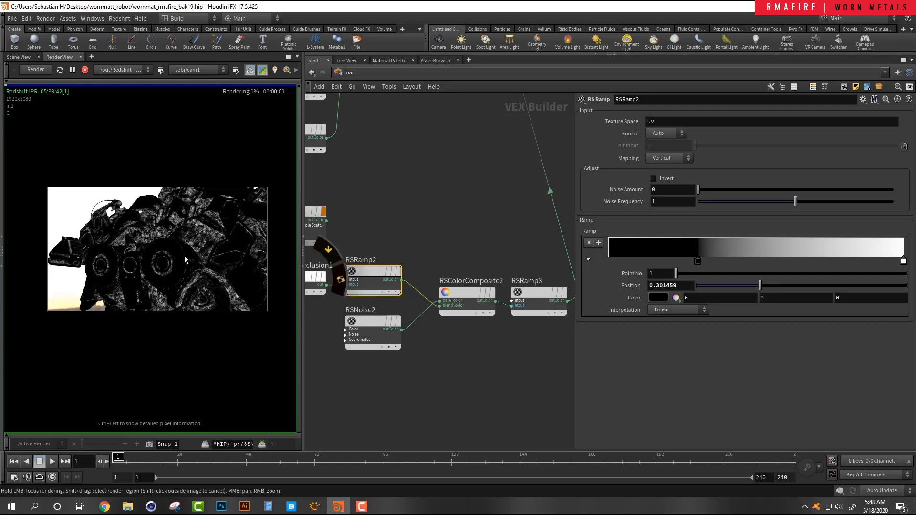
{"action": "scroll", "coordinate": [450, 187], "scroll_direction": "down", "scroll_amount": 4}
- Move the five ambient occlusion, noise, composite and ramp mask nodes together so that RSRamp3 sits beneath PAINT1
{"action": "middle_click_drag", "start_coordinate": [365, 232], "coordinate": [410, 233]}
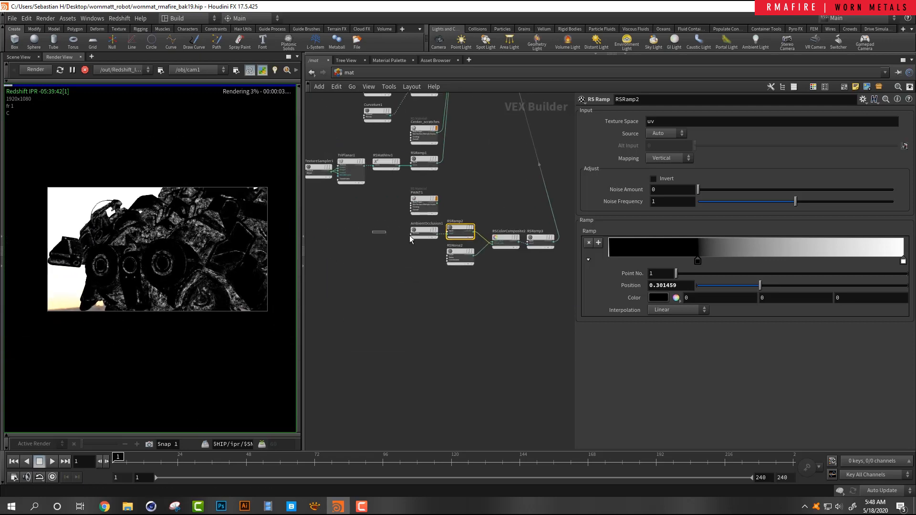
{"action": "mouse_move", "coordinate": [409, 236]}
{"action": "left_mouse_down"}
{"action": "mouse_move", "coordinate": [554, 262]}
{"action": "mouse_move", "coordinate": [420, 235]}
{"action": "left_mouse_up"}
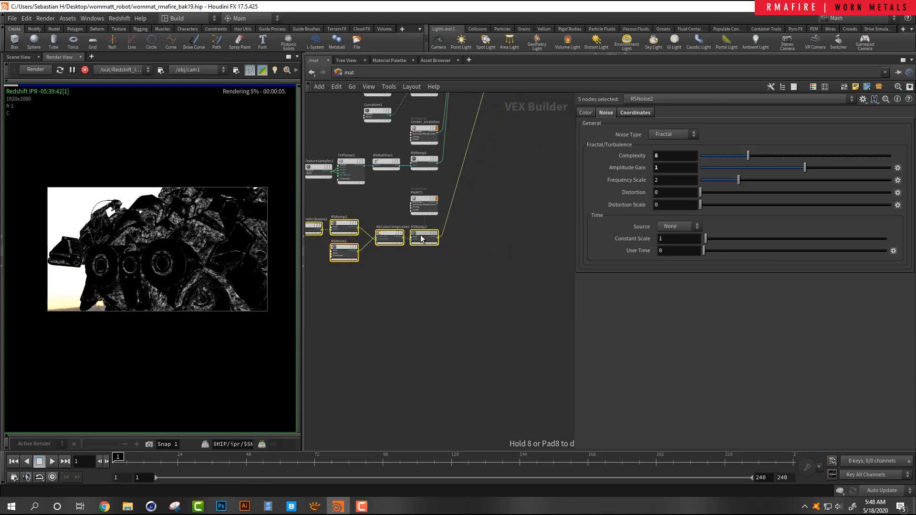
- Expand Layer 3 of MaterialBlender1 and connect PAINT1's outColor to layerColor3
{"action": "middle_click_drag", "start_coordinate": [498, 166], "coordinate": [452, 255]}
{"action": "scroll", "coordinate": [370, 286], "scroll_direction": "up", "scroll_amount": 3}
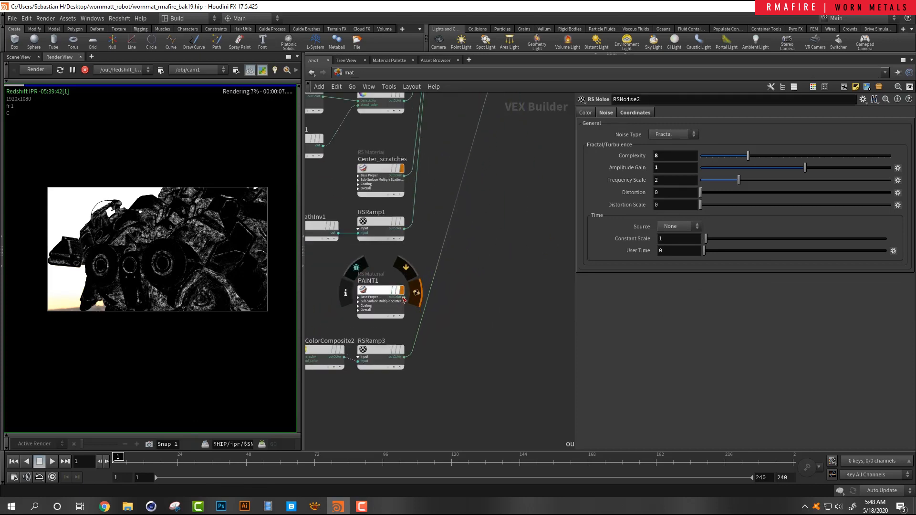
{"action": "left_click", "coordinate": [403, 290]}
{"action": "middle_click_drag", "start_coordinate": [442, 160], "coordinate": [392, 320]}
{"action": "scroll", "coordinate": [410, 189], "scroll_direction": "up", "scroll_amount": 2}
{"action": "scroll", "coordinate": [372, 179], "scroll_direction": "up", "scroll_amount": 1}
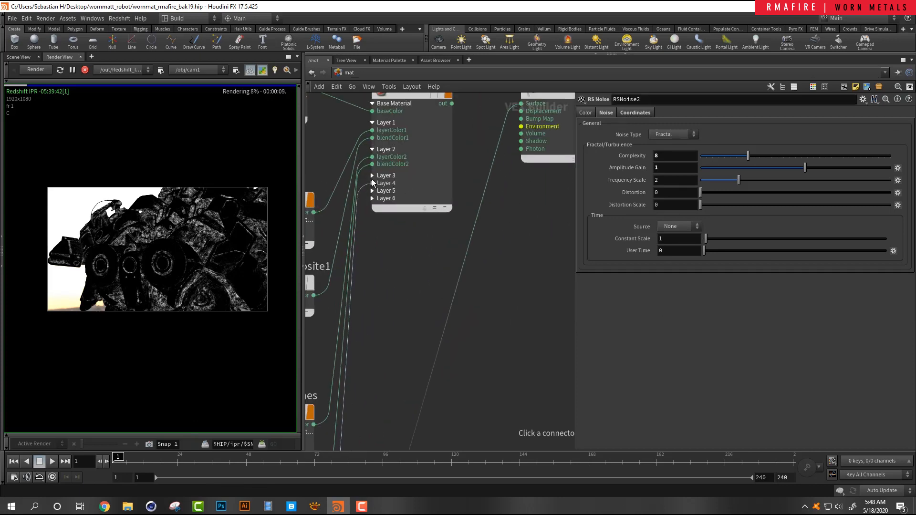
{"action": "left_click", "coordinate": [372, 180]}
{"action": "left_click", "coordinate": [377, 192]}
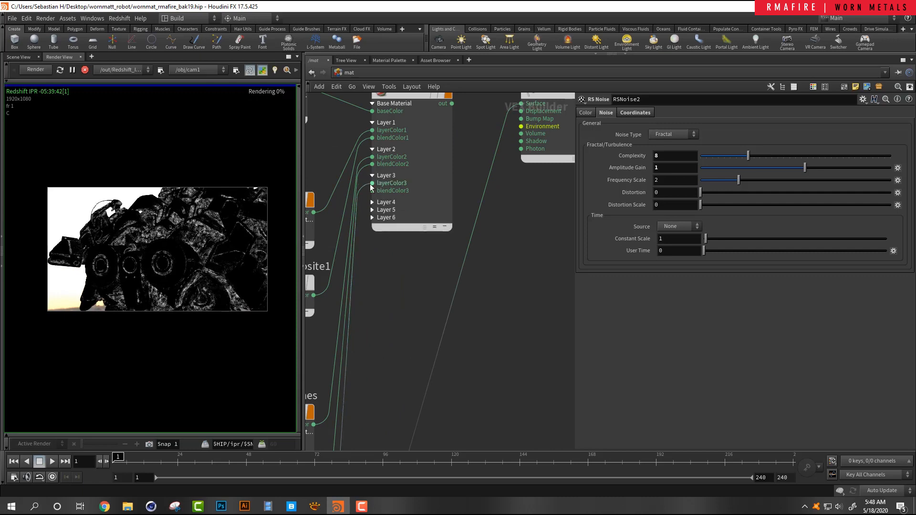
- Connect RSRamp3's outColor to blendColor3 and MaterialBlender1's output to the Surface input of RMA_FIRE_BASE
{"action": "scroll", "coordinate": [402, 185], "scroll_direction": "down", "scroll_amount": 4}
{"action": "middle_click_drag", "start_coordinate": [402, 185], "coordinate": [419, 100]}
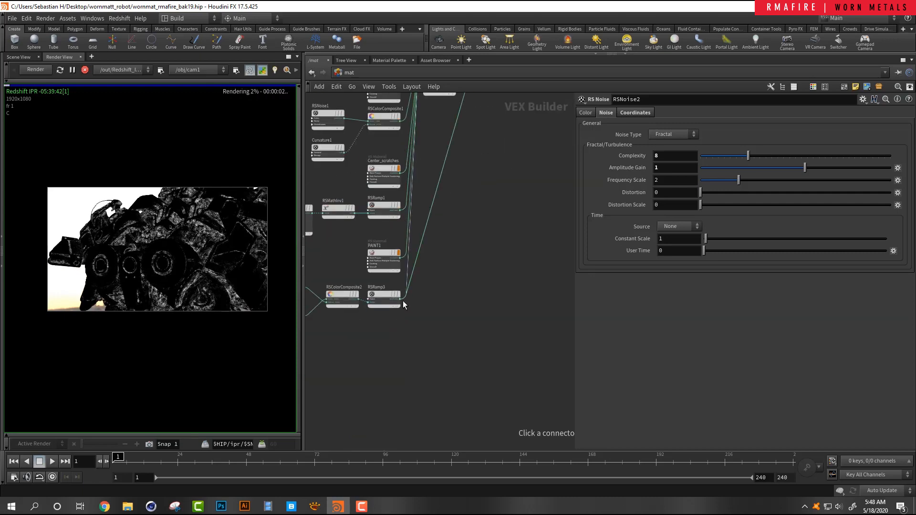
{"action": "middle_click_drag", "start_coordinate": [474, 156], "coordinate": [441, 357]}
{"action": "scroll", "coordinate": [469, 233], "scroll_direction": "up", "scroll_amount": 3}
{"action": "left_click_drag", "start_coordinate": [394, 257], "coordinate": [441, 258]}
{"action": "scroll", "coordinate": [191, 247], "scroll_direction": "up", "scroll_amount": 4}
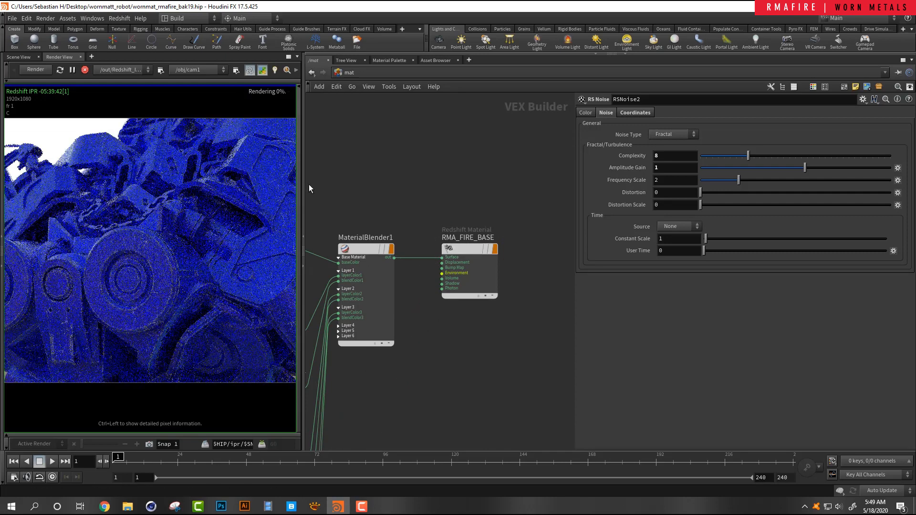
- Examine the layered paint and scratches up close in an enlarged render view, and restore the pane layout
{"action": "left_click_drag", "start_coordinate": [302, 186], "coordinate": [468, 189]}
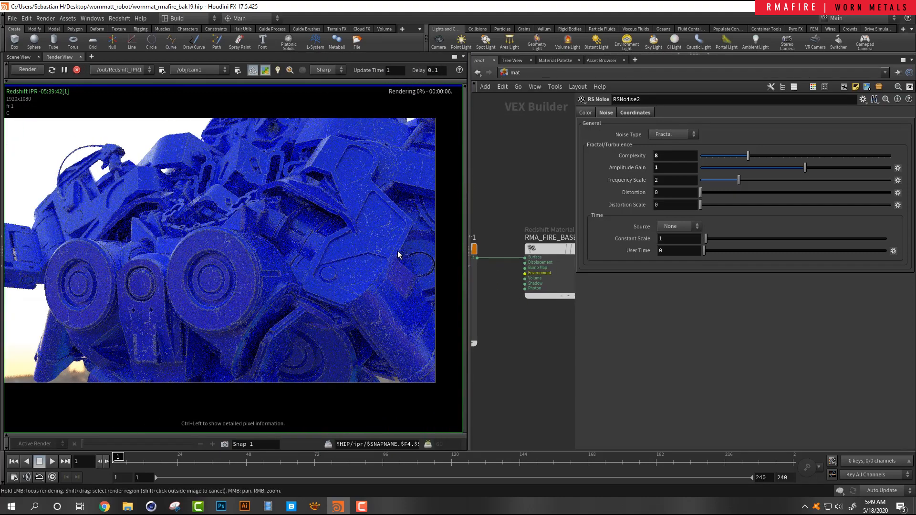
{"action": "middle_click_drag", "start_coordinate": [399, 254], "coordinate": [313, 248]}
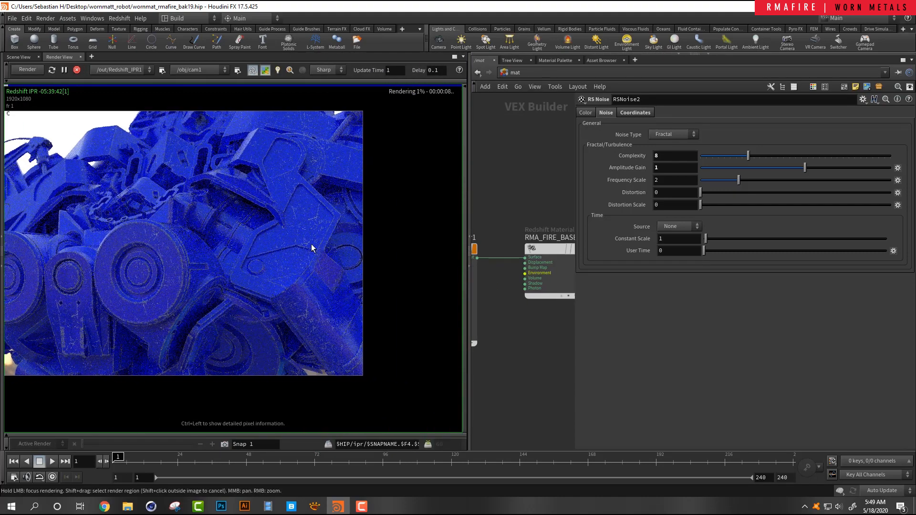
{"action": "scroll", "coordinate": [227, 219], "scroll_direction": "up", "scroll_amount": 2}
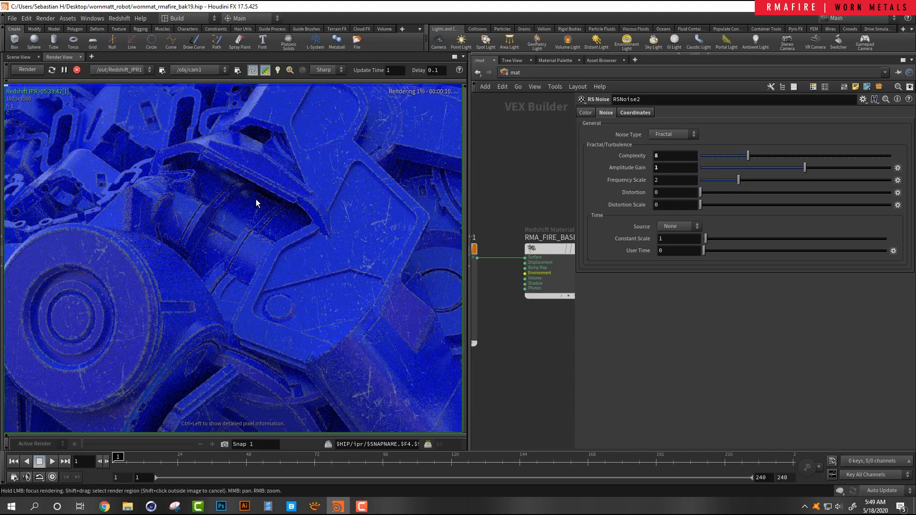
{"action": "scroll", "coordinate": [274, 225], "scroll_direction": "down", "scroll_amount": 2}
{"action": "scroll", "coordinate": [275, 229], "scroll_direction": "down", "scroll_amount": 1}
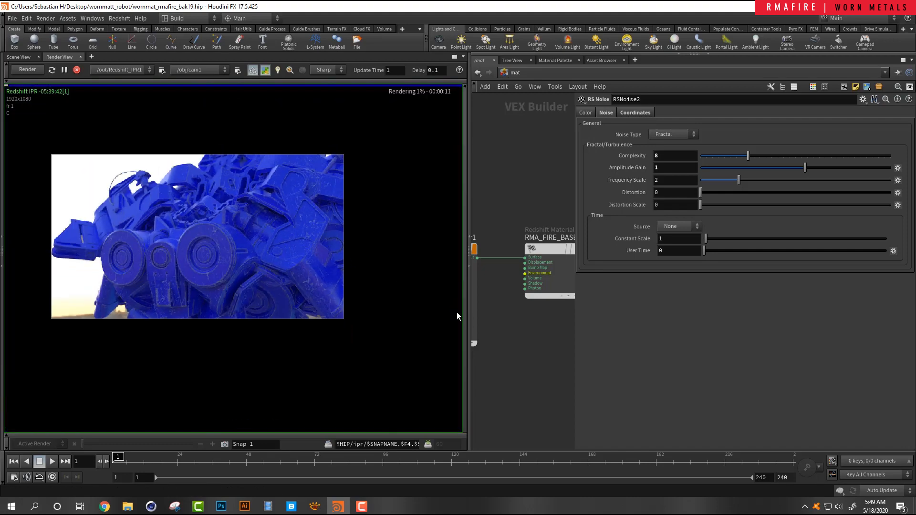
{"action": "left_click_drag", "start_coordinate": [470, 213], "coordinate": [326, 216]}
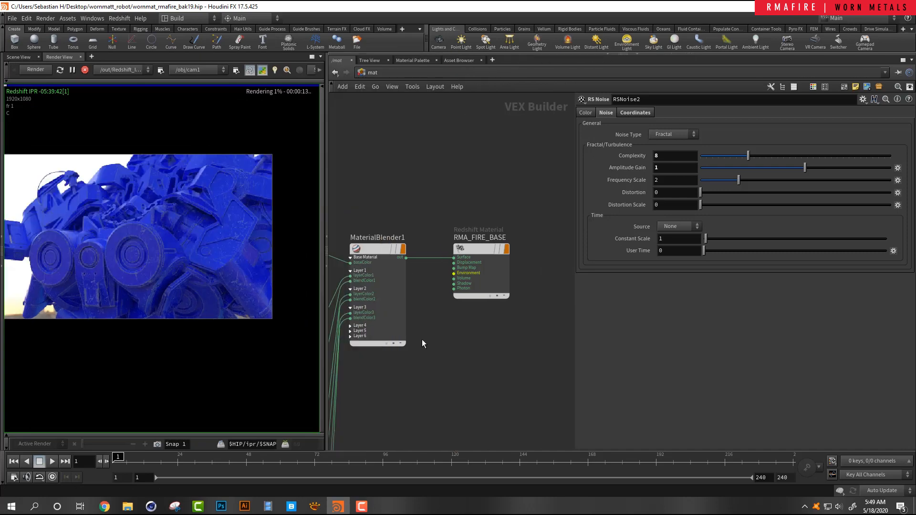
- Set PAINT1's diffuse color to orange (1, 0.5, 0) and check it in the render
{"action": "middle_click_drag", "start_coordinate": [440, 352], "coordinate": [496, 225]}
{"action": "scroll", "coordinate": [473, 264], "scroll_direction": "down", "scroll_amount": 3}
{"action": "scroll", "coordinate": [449, 291], "scroll_direction": "up", "scroll_amount": 5}
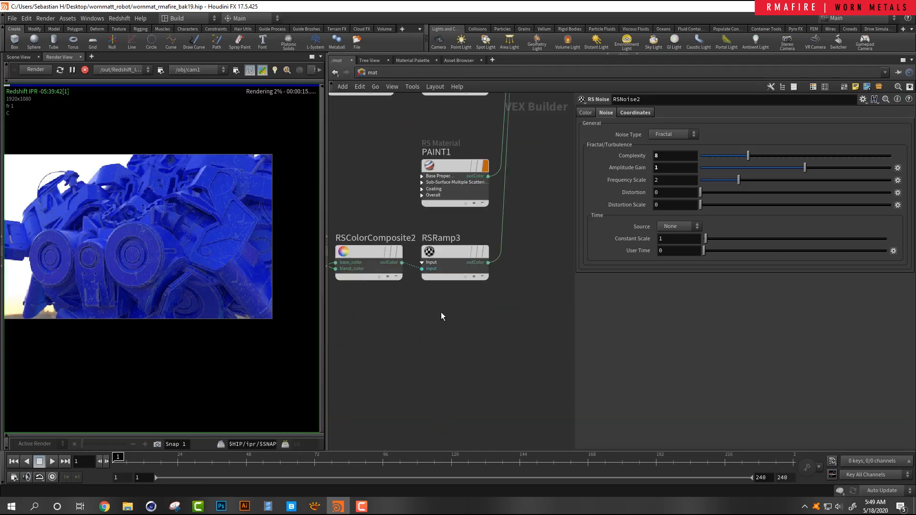
{"action": "left_click", "coordinate": [448, 260]}
{"action": "left_click", "coordinate": [459, 185]}
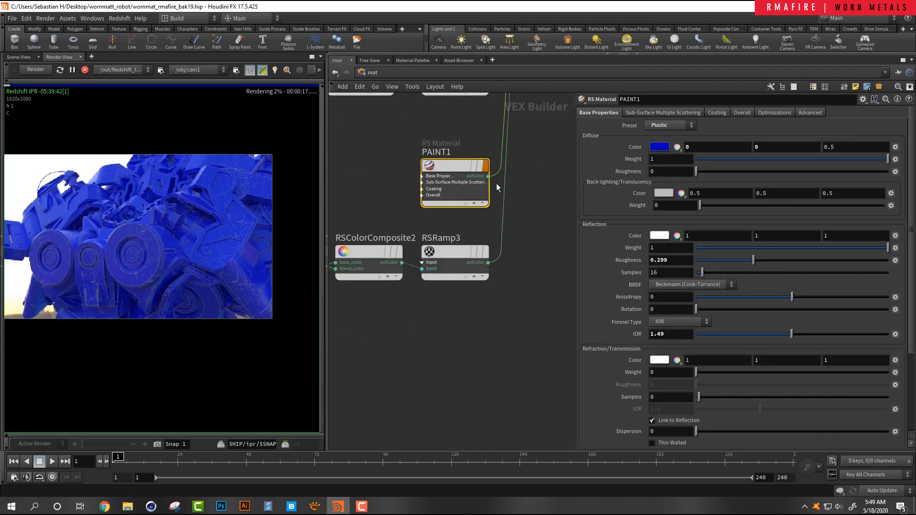
{"action": "left_click", "coordinate": [661, 147]}
{"action": "left_click", "coordinate": [643, 80]}
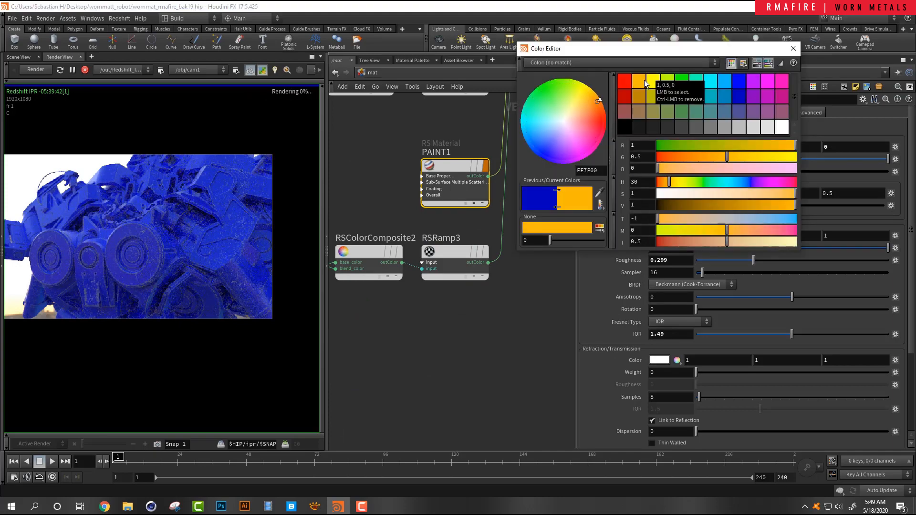
{"action": "scroll", "coordinate": [205, 222], "scroll_direction": "up", "scroll_amount": 5}
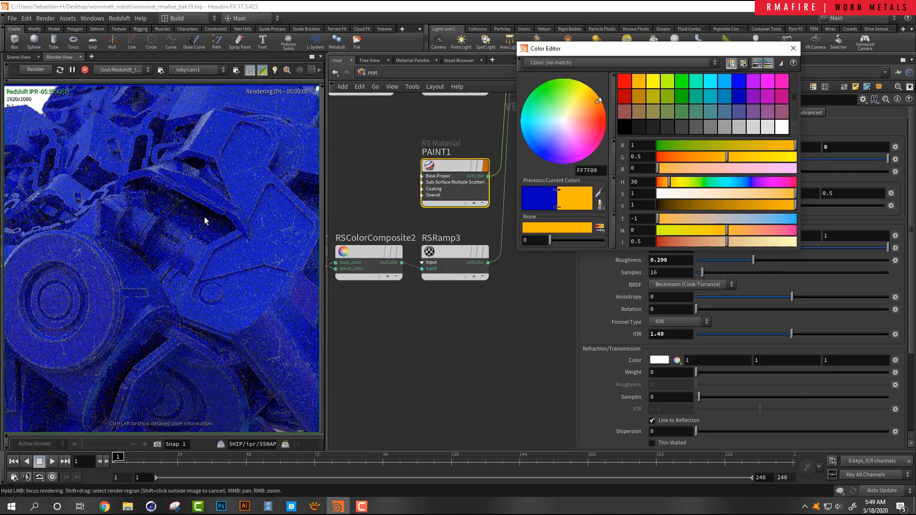
{"action": "scroll", "coordinate": [450, 299], "scroll_direction": "down", "scroll_amount": 2}
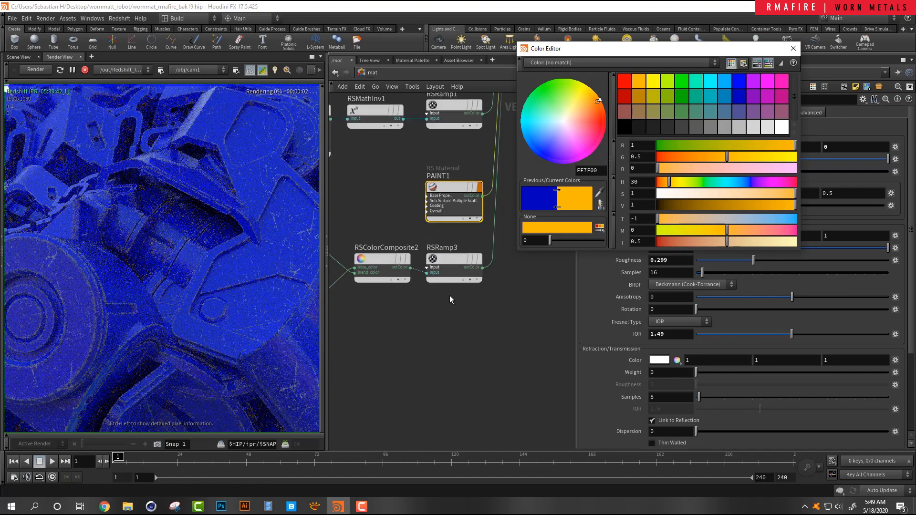
{"action": "left_click", "coordinate": [793, 48]}
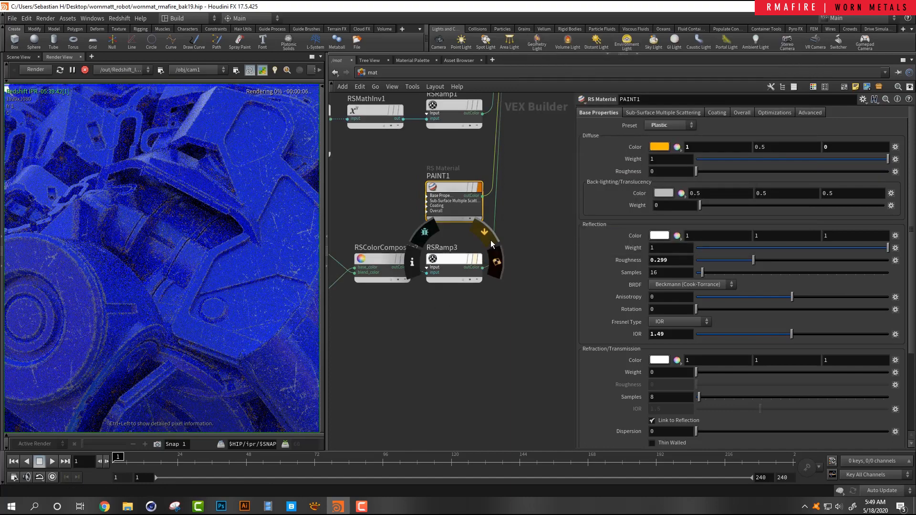
- Move RMA_FIRE_BASE and MaterialBlender1 farther from the source nodes in the network
{"action": "scroll", "coordinate": [454, 258], "scroll_direction": "down", "scroll_amount": 3}
{"action": "scroll", "coordinate": [442, 219], "scroll_direction": "up", "scroll_amount": 1}
{"action": "middle_click_drag", "start_coordinate": [468, 142], "coordinate": [352, 261]}
{"action": "scroll", "coordinate": [435, 199], "scroll_direction": "down", "scroll_amount": 1}
{"action": "left_click_drag", "start_coordinate": [419, 175], "coordinate": [514, 158]}
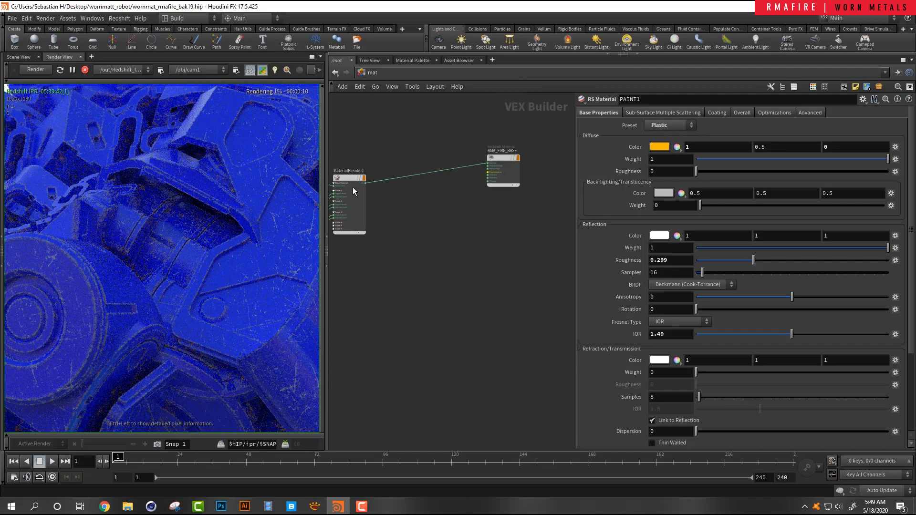
{"action": "left_click_drag", "start_coordinate": [351, 180], "coordinate": [438, 179]}
- Try rewiring PAINT1 from MaterialBlender1 directly to the Surface input of RMA_FIRE_BASE, and undo the rewiring
{"action": "mouse_move", "coordinate": [399, 356]}
{"action": "middle_mouse_down"}
{"action": "mouse_move", "coordinate": [505, 183]}
{"action": "mouse_move", "coordinate": [434, 304]}
{"action": "middle_mouse_up"}
{"action": "scroll", "coordinate": [447, 150], "scroll_direction": "up", "scroll_amount": 2}
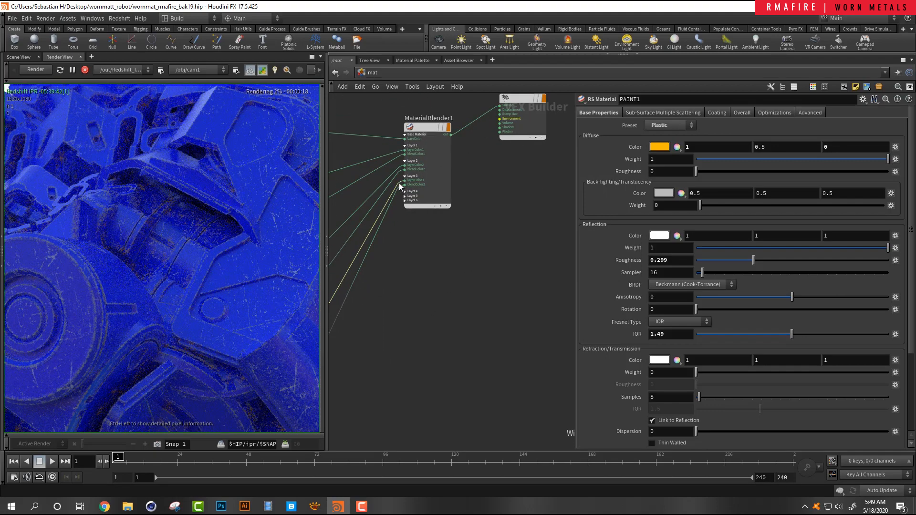
{"action": "left_click_drag", "start_coordinate": [400, 186], "coordinate": [496, 206]}
{"action": "middle_click_drag", "start_coordinate": [461, 161], "coordinate": [517, 98]}
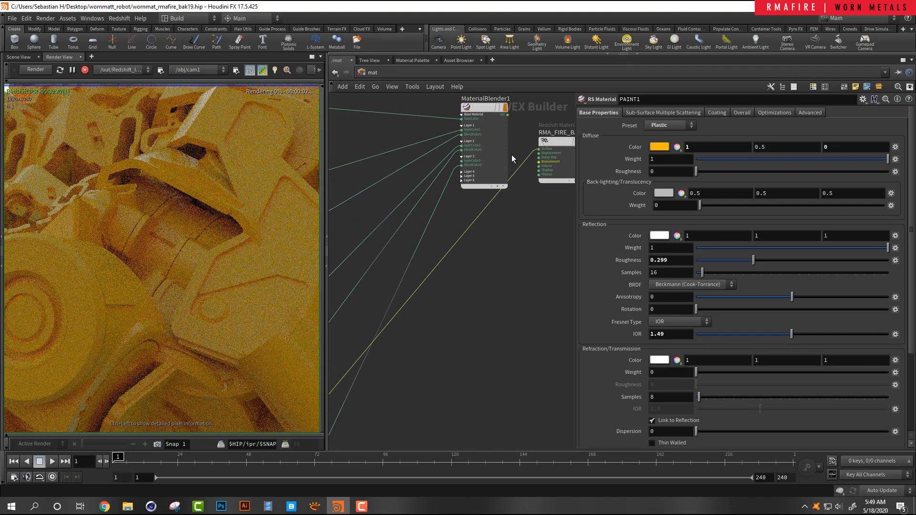
{"action": "key", "text": "ctrl+z"}
{"action": "key", "text": "ctrl+z"}
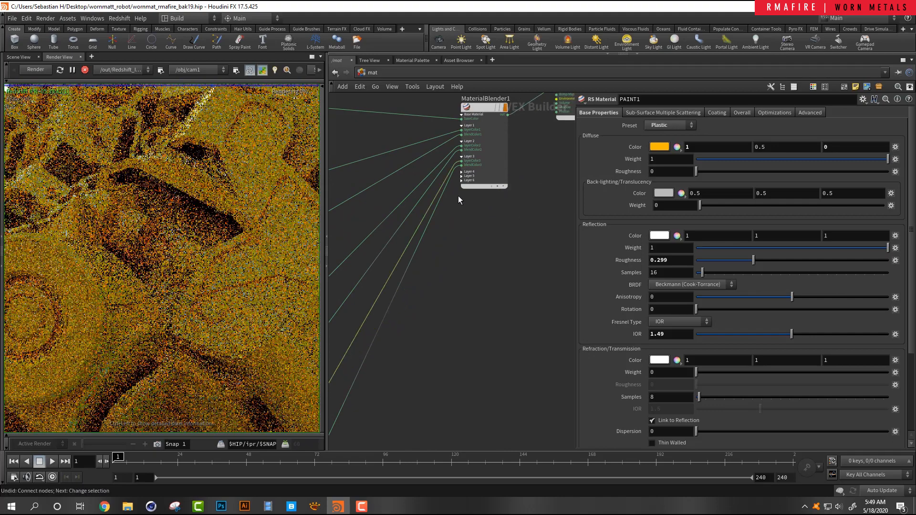
- Wire RSRamp3 directly to the Surface input of RMA_FIRE_BASE and move its black point to position 0.230146
{"action": "middle_click_drag", "start_coordinate": [542, 162], "coordinate": [511, 213]}
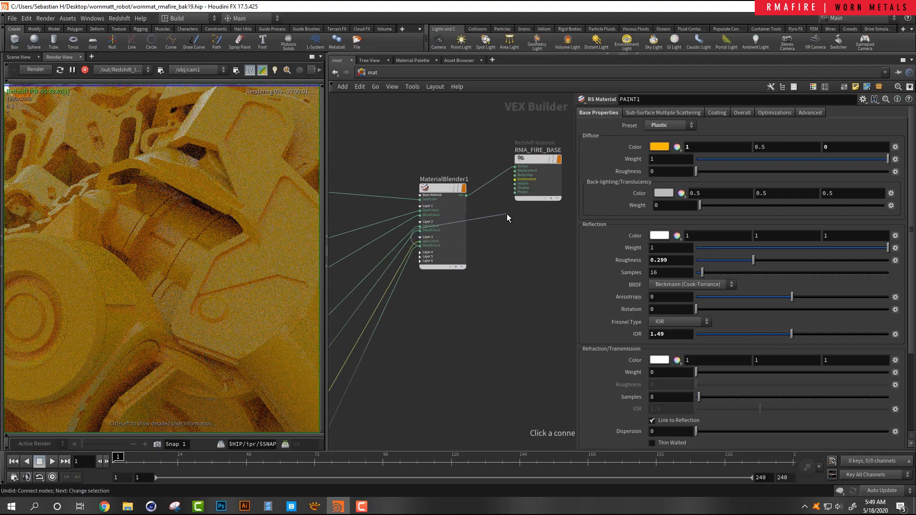
{"action": "mouse_move", "coordinate": [417, 246]}
{"action": "left_mouse_down"}
{"action": "mouse_move", "coordinate": [508, 200]}
{"action": "mouse_move", "coordinate": [514, 167]}
{"action": "mouse_move", "coordinate": [522, 210]}
{"action": "mouse_move", "coordinate": [484, 304]}
{"action": "left_mouse_up"}
{"action": "scroll", "coordinate": [516, 238], "scroll_direction": "down", "scroll_amount": 1}
{"action": "middle_click_drag", "start_coordinate": [452, 382], "coordinate": [532, 195]}
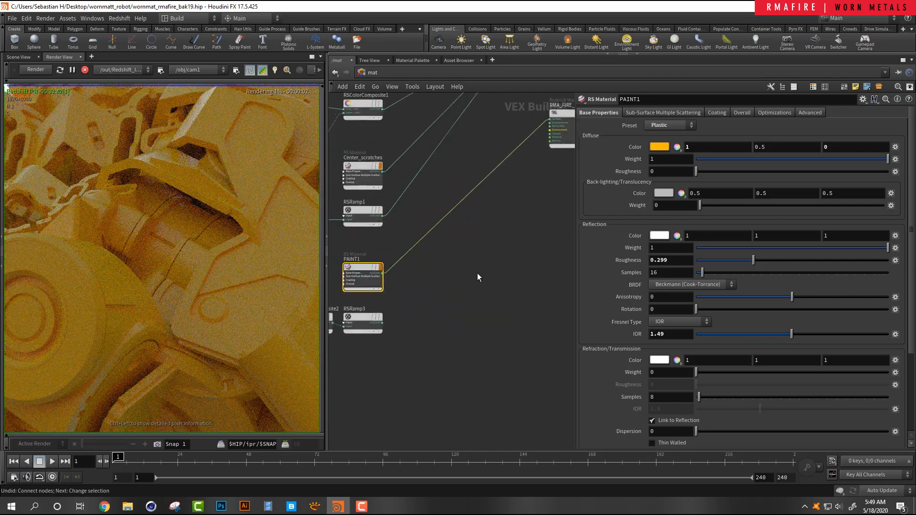
{"action": "left_click_drag", "start_coordinate": [383, 273], "coordinate": [387, 323]}
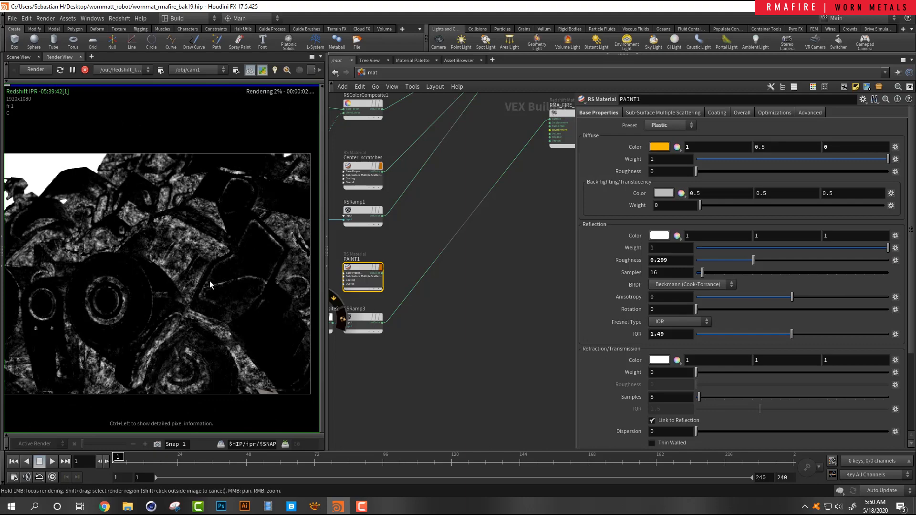
{"action": "left_click_drag", "start_coordinate": [394, 364], "coordinate": [341, 311]}
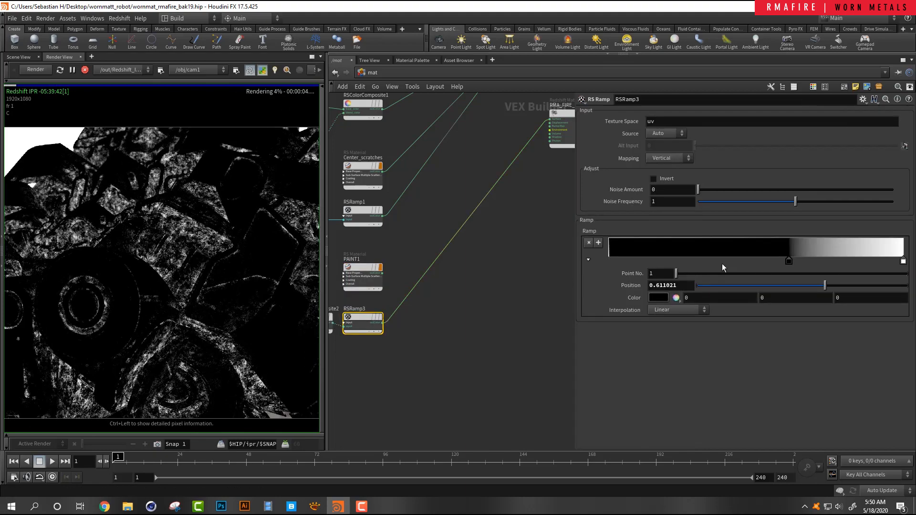
{"action": "left_click_drag", "start_coordinate": [787, 261], "coordinate": [676, 262]}
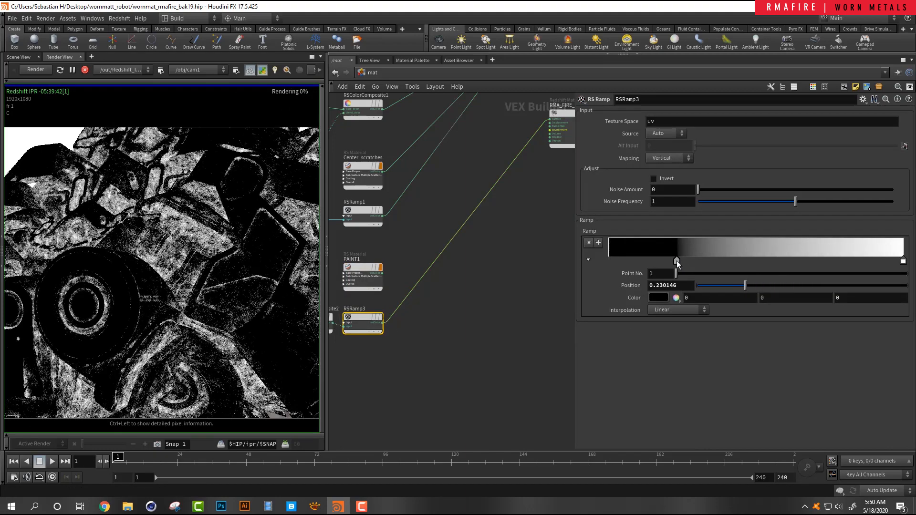
- Reconnect PAINT1 to layerColor3 of MaterialBlender1 and the blender's output to the Surface input of RMA_FIRE_BASE
{"action": "middle_click_drag", "start_coordinate": [497, 279], "coordinate": [457, 347]}
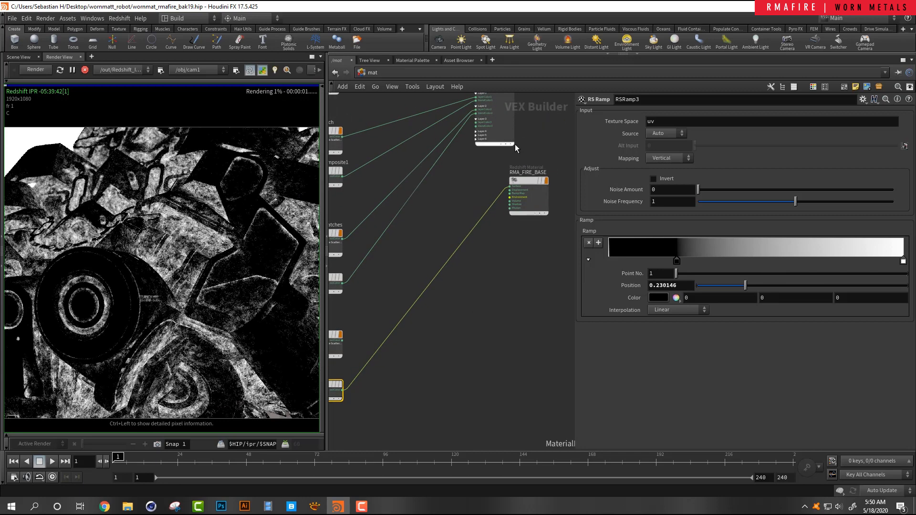
{"action": "left_click", "coordinate": [343, 339]}
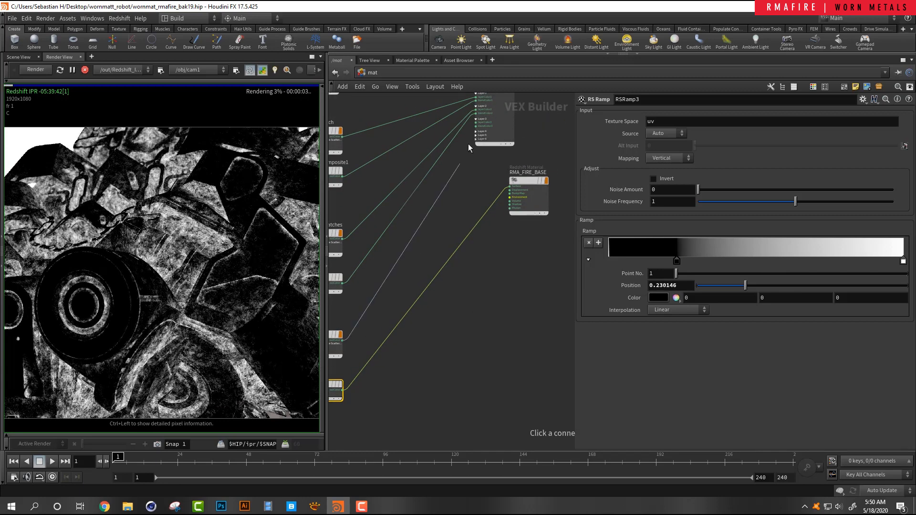
{"action": "left_click", "coordinate": [473, 125]}
{"action": "middle_click_drag", "start_coordinate": [543, 136], "coordinate": [463, 193]}
{"action": "left_click_drag", "start_coordinate": [448, 247], "coordinate": [508, 186]}
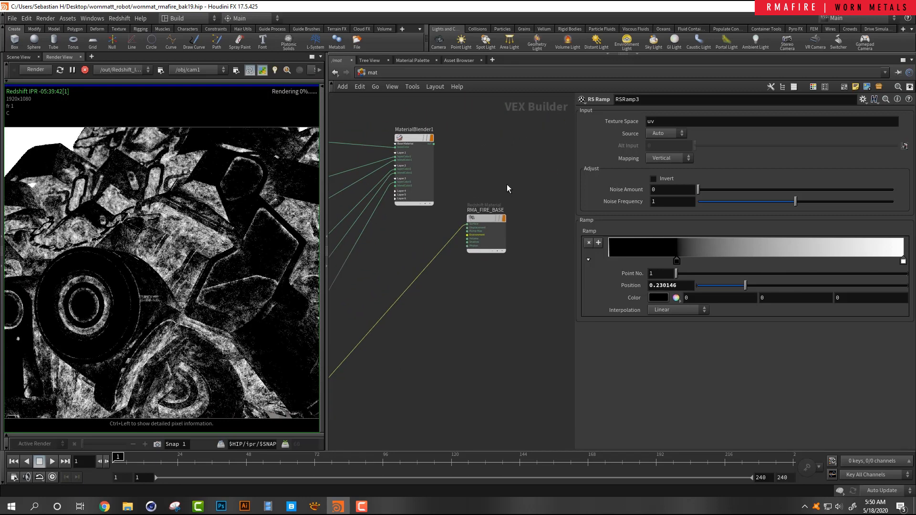
{"action": "left_click", "coordinate": [435, 146]}
{"action": "left_click", "coordinate": [492, 180]}
- Connect RSRamp3's output to the blendColor3 input of MaterialBlender1
{"action": "left_click", "coordinate": [395, 186]}
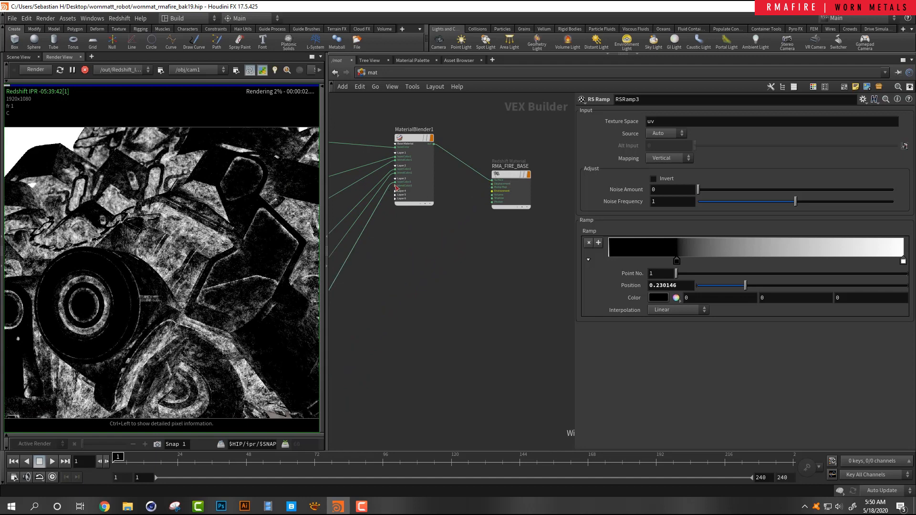
{"action": "middle_click_drag", "start_coordinate": [372, 319], "coordinate": [488, 168]}
{"action": "scroll", "coordinate": [488, 168], "scroll_direction": "up", "scroll_amount": 1}
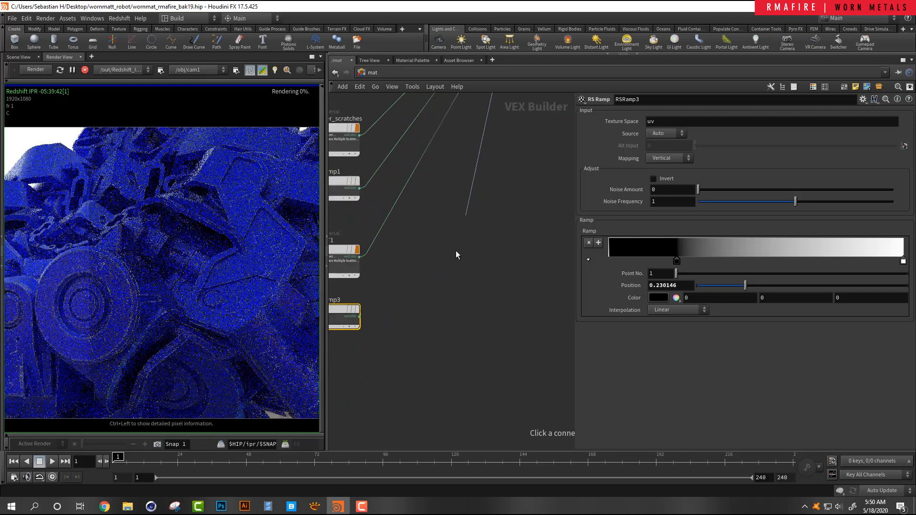
{"action": "left_click", "coordinate": [360, 316]}
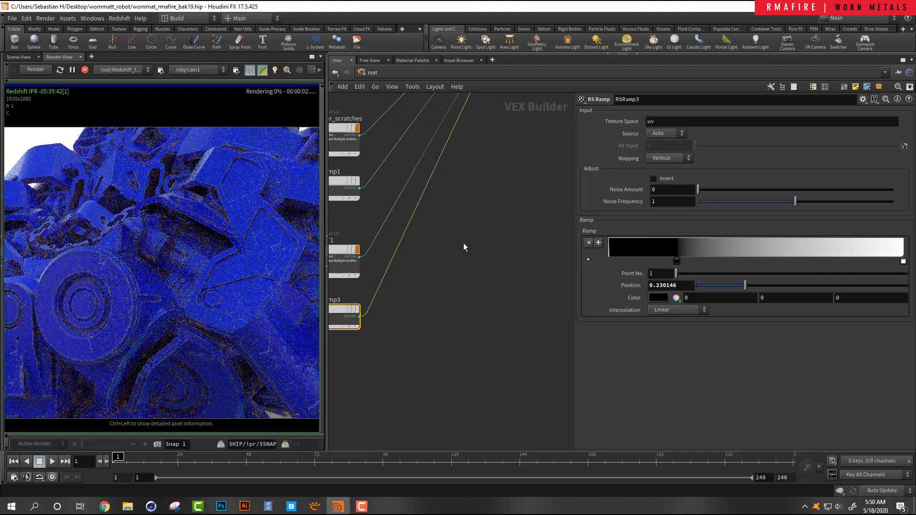
{"action": "left_click_drag", "start_coordinate": [456, 231], "coordinate": [498, 287]}
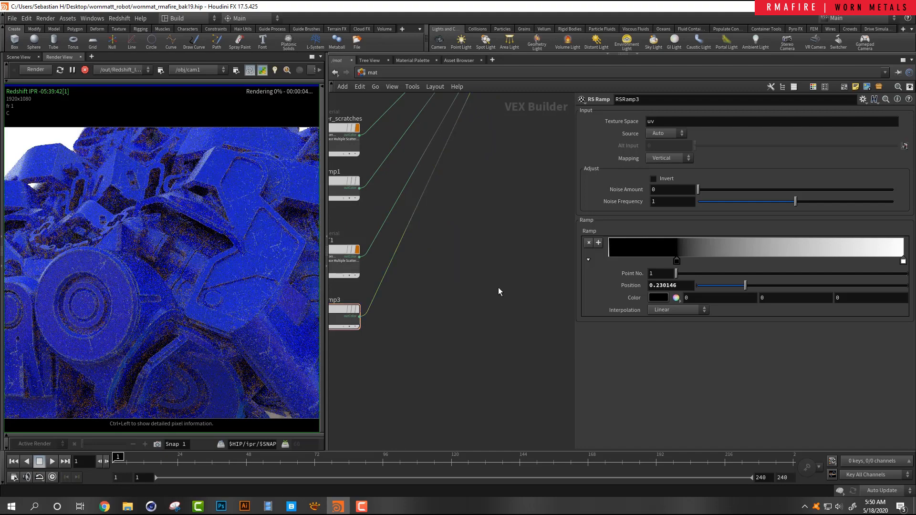
- Examine the second paint layer in the render's recessed areas, both close up and across the whole robot
{"action": "scroll", "coordinate": [211, 231], "scroll_direction": "down", "scroll_amount": 3}
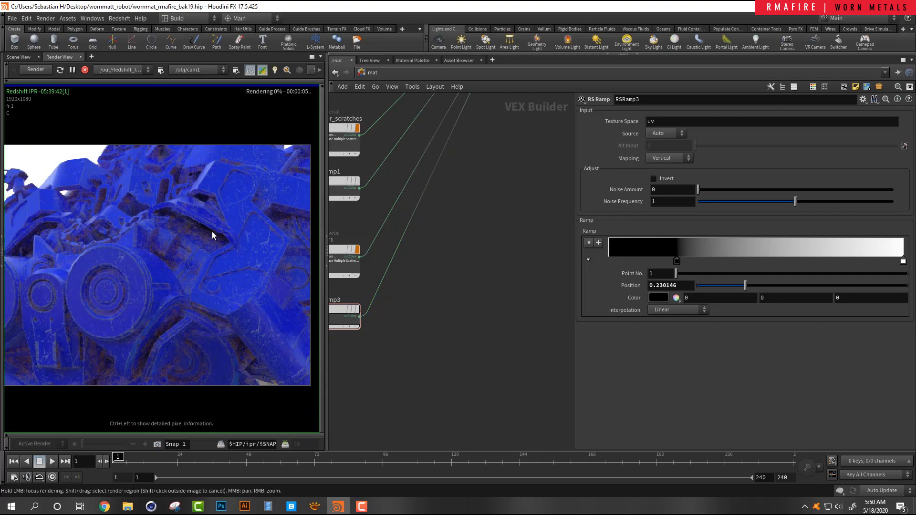
{"action": "scroll", "coordinate": [218, 241], "scroll_direction": "up", "scroll_amount": 3}
{"action": "scroll", "coordinate": [187, 209], "scroll_direction": "up", "scroll_amount": 2}
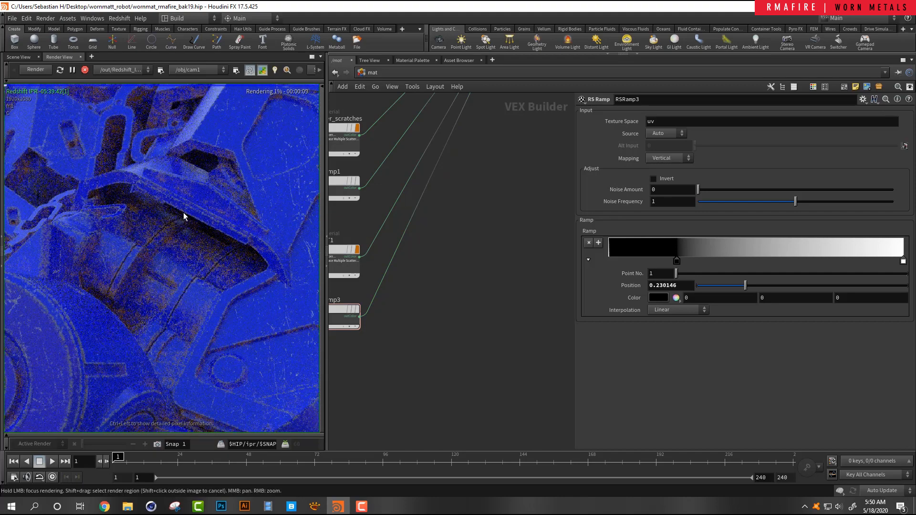
{"action": "scroll", "coordinate": [211, 234], "scroll_direction": "up", "scroll_amount": 2}
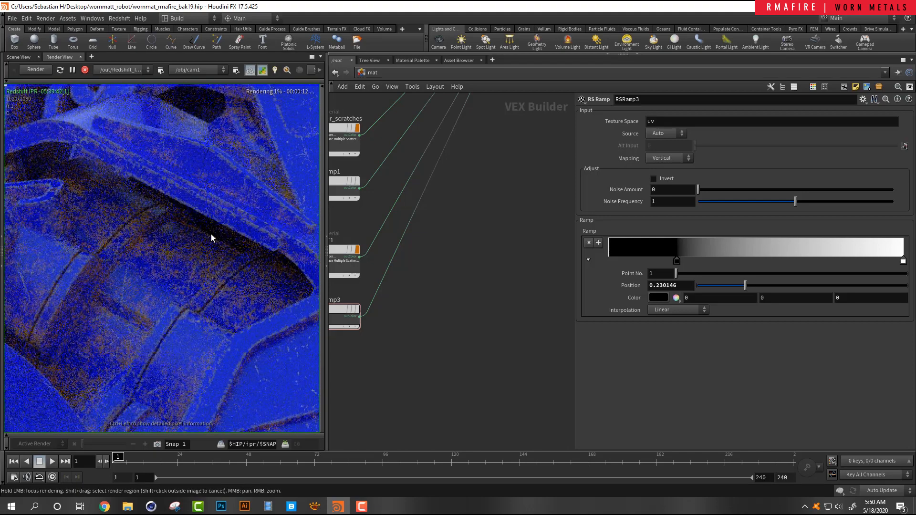
{"action": "scroll", "coordinate": [211, 234], "scroll_direction": "down", "scroll_amount": 4}
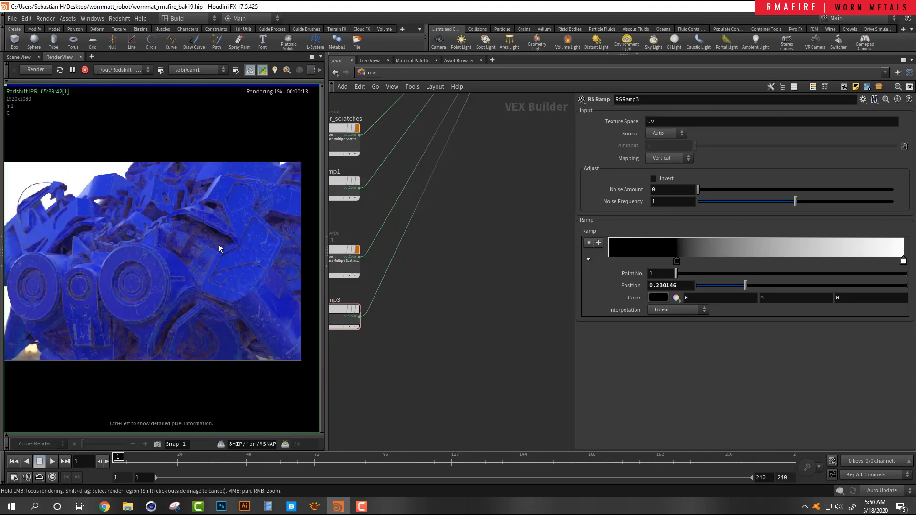
{"action": "scroll", "coordinate": [220, 263], "scroll_direction": "up", "scroll_amount": 2}
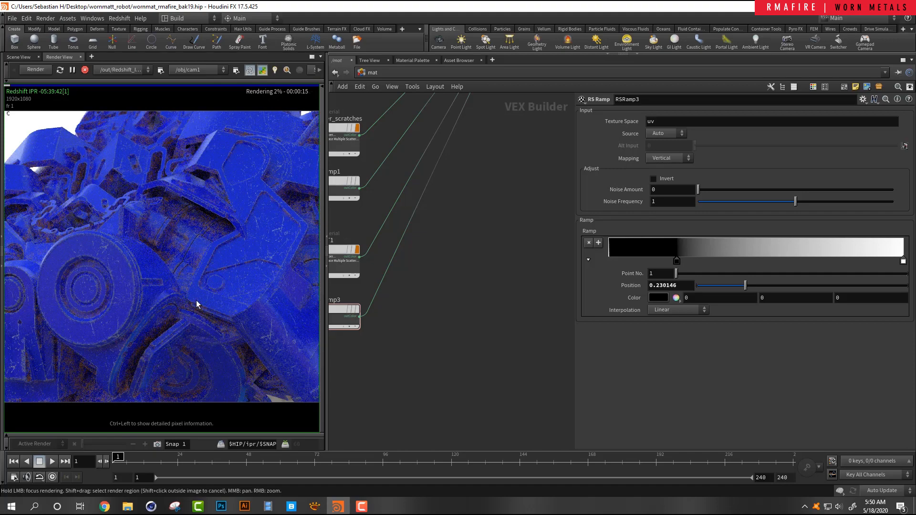
{"action": "scroll", "coordinate": [179, 213], "scroll_direction": "up", "scroll_amount": 2}
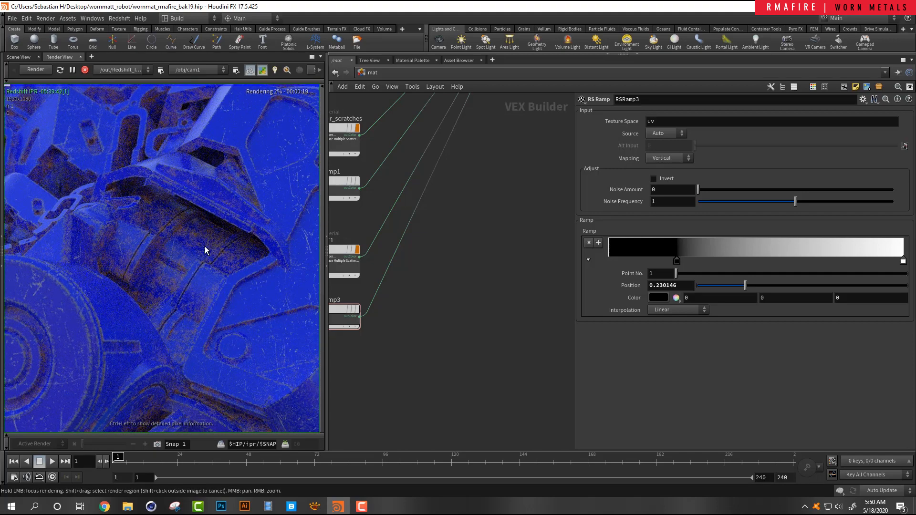
{"action": "scroll", "coordinate": [185, 259], "scroll_direction": "up", "scroll_amount": 2}
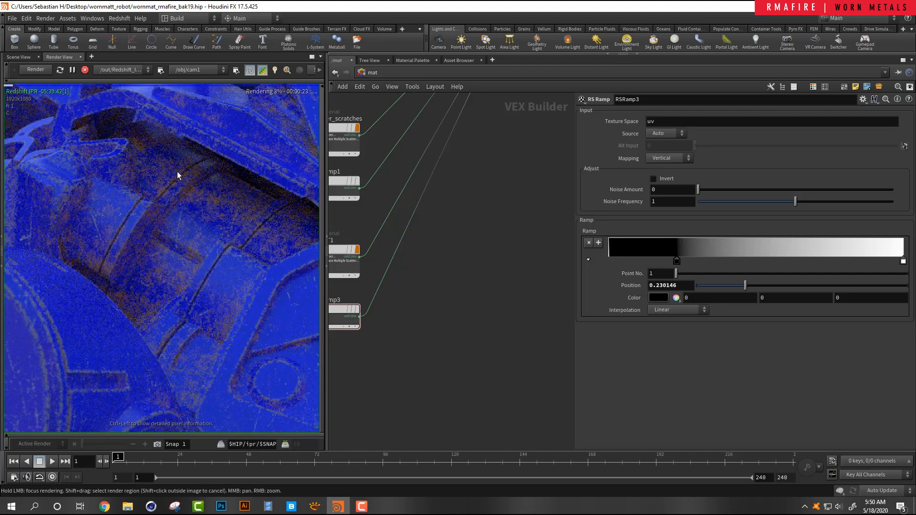
{"action": "scroll", "coordinate": [226, 218], "scroll_direction": "down", "scroll_amount": 4}
{"action": "middle_click_drag", "start_coordinate": [240, 246], "coordinate": [204, 234]}
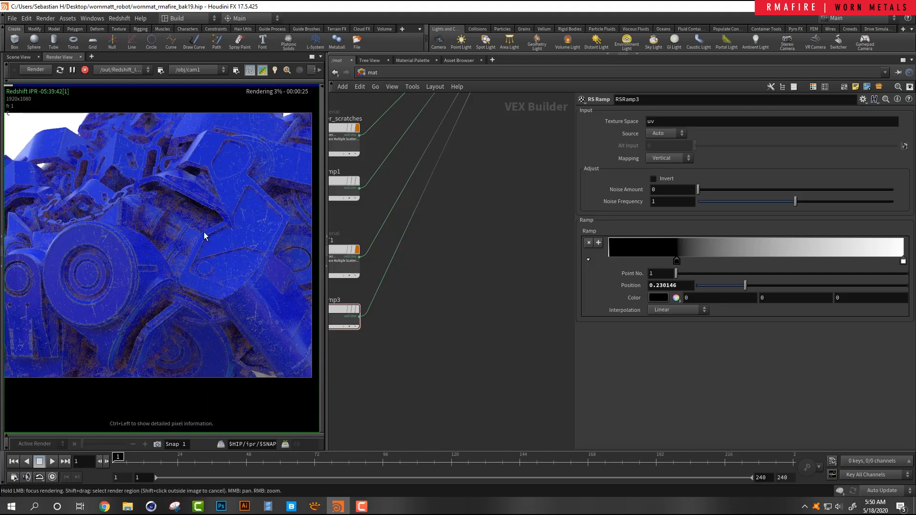
{"action": "scroll", "coordinate": [204, 235], "scroll_direction": "down", "scroll_amount": 1}
- Move the black point of RSRamp3 back to position 0
{"action": "middle_click_drag", "start_coordinate": [475, 280], "coordinate": [589, 266]}
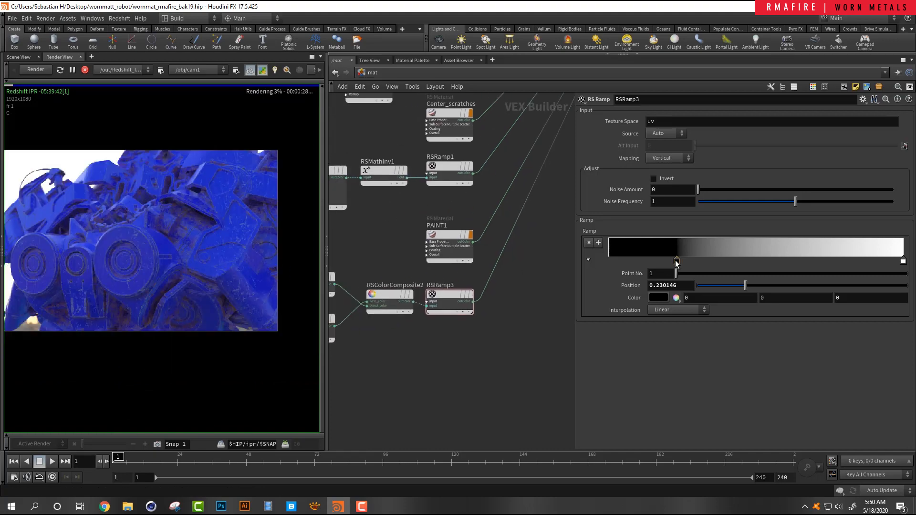
{"action": "left_click_drag", "start_coordinate": [676, 262], "coordinate": [607, 264]}
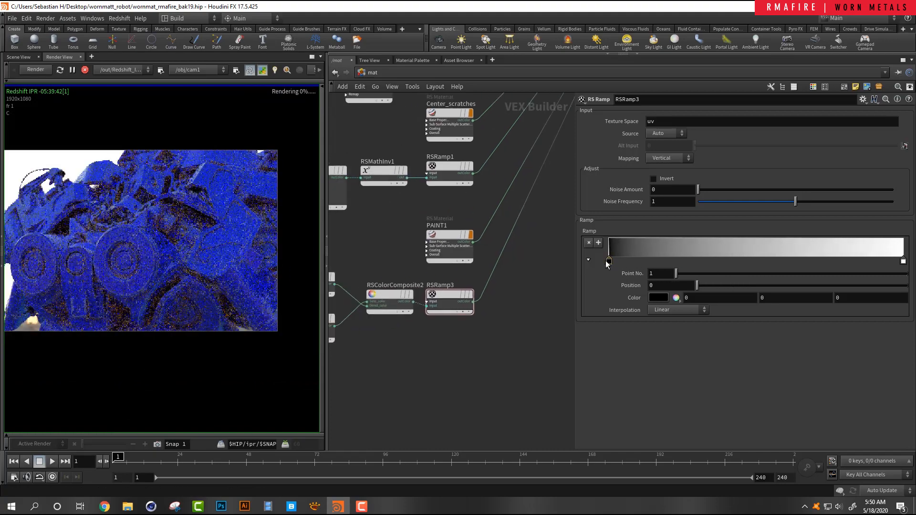
{"action": "scroll", "coordinate": [186, 230], "scroll_direction": "up", "scroll_amount": 2}
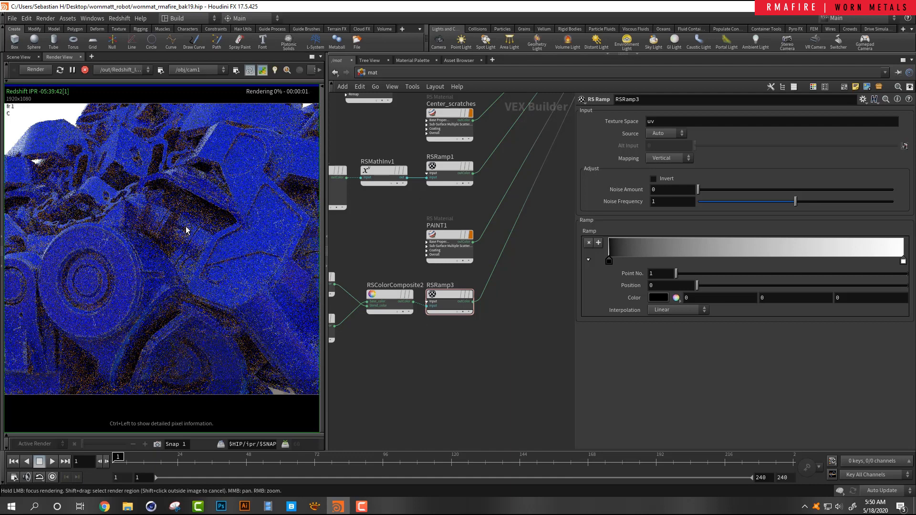
- Disconnect RSRamp3 from blendColor3 of MaterialBlender1 and set the Layer 3 blend color to white (1, 1, 1)
{"action": "scroll", "coordinate": [527, 242], "scroll_direction": "down", "scroll_amount": 4}
{"action": "middle_click_drag", "start_coordinate": [497, 273], "coordinate": [386, 343]}
{"action": "scroll", "coordinate": [471, 174], "scroll_direction": "up", "scroll_amount": 2}
{"action": "left_click_drag", "start_coordinate": [467, 110], "coordinate": [471, 174]}
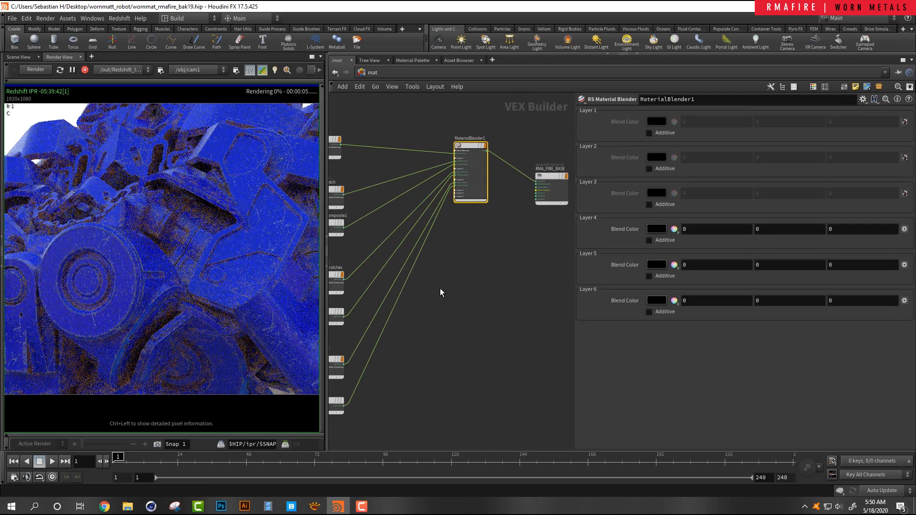
{"action": "scroll", "coordinate": [445, 181], "scroll_direction": "up", "scroll_amount": 4}
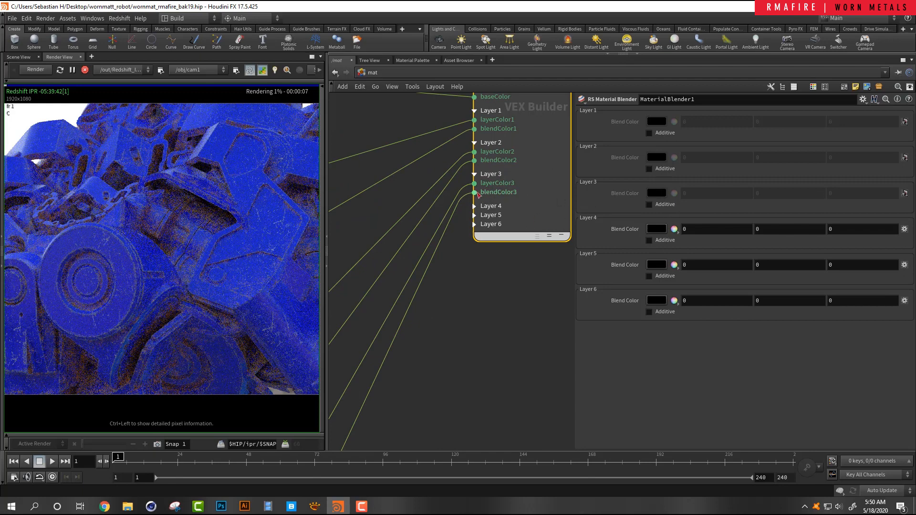
{"action": "left_click_drag", "start_coordinate": [473, 192], "coordinate": [467, 241]}
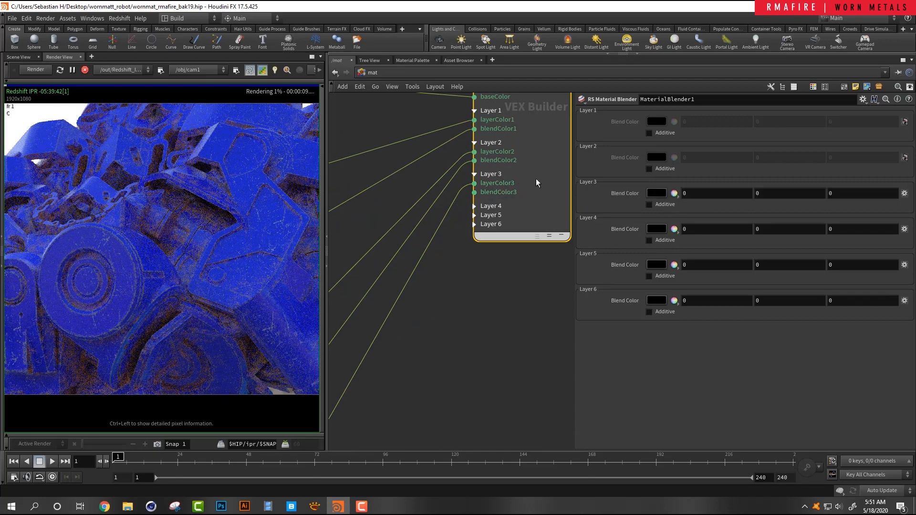
{"action": "left_click", "coordinate": [658, 194]}
{"action": "left_click_drag", "start_coordinate": [760, 205], "coordinate": [851, 196]}
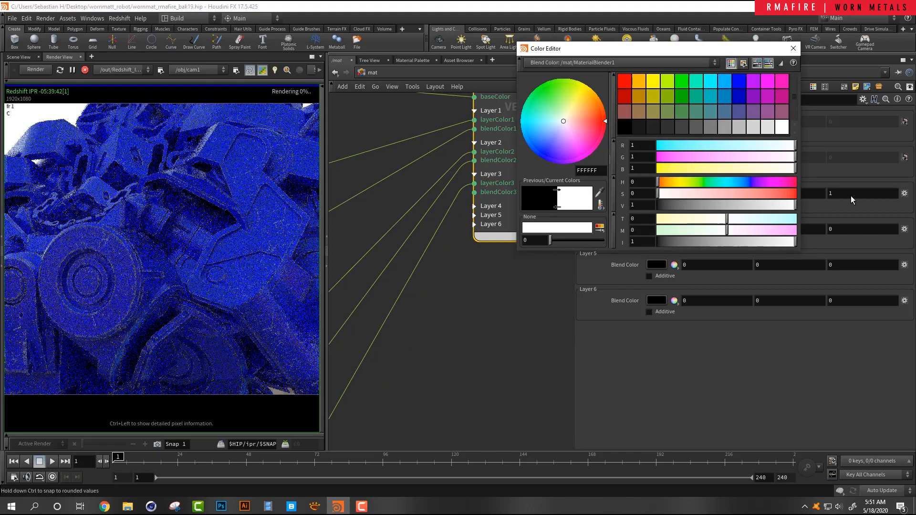
{"action": "left_click", "coordinate": [793, 48]}
- Reconnect RSRamp3's output to blendColor3 of MaterialBlender1 and check the masked paint in the render
{"action": "scroll", "coordinate": [499, 194], "scroll_direction": "down", "scroll_amount": 5}
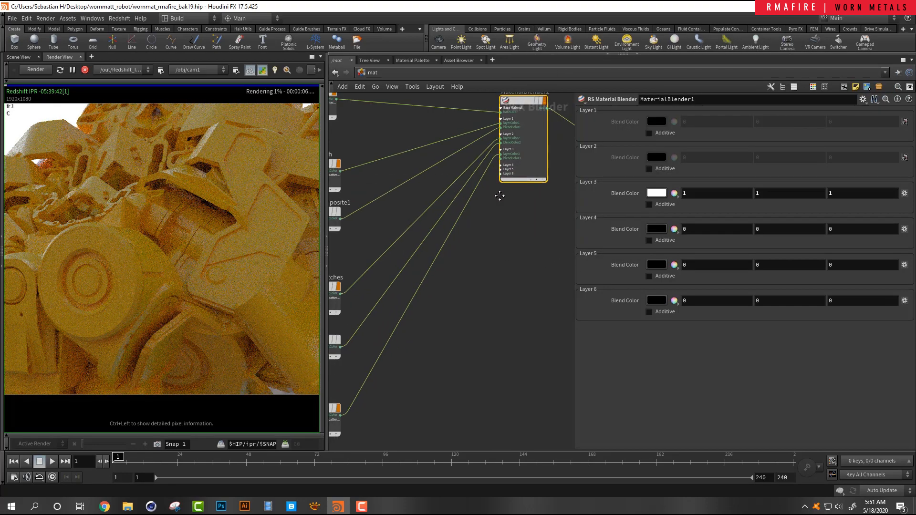
{"action": "middle_click_drag", "start_coordinate": [370, 438], "coordinate": [395, 341]}
{"action": "left_click", "coordinate": [385, 348]}
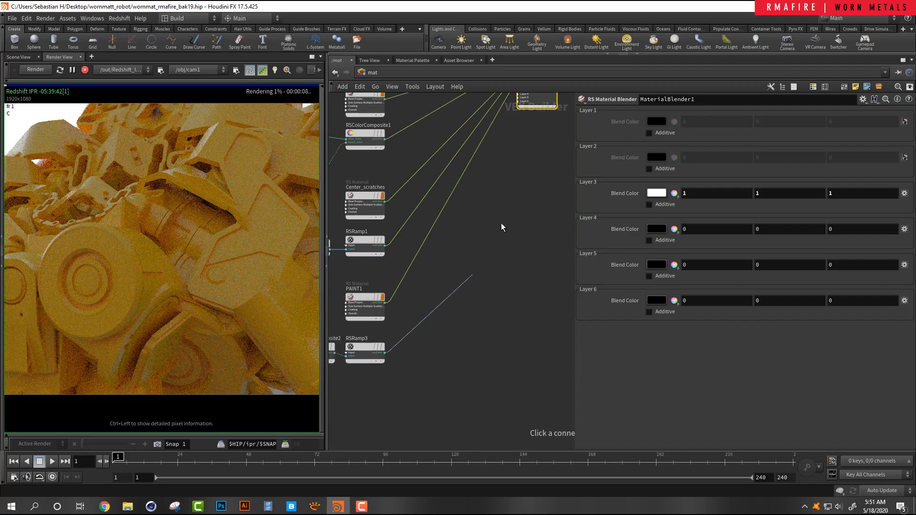
{"action": "middle_click_drag", "start_coordinate": [515, 197], "coordinate": [469, 299]}
{"action": "scroll", "coordinate": [468, 286], "scroll_direction": "up", "scroll_amount": 3}
{"action": "left_click", "coordinate": [465, 202]}
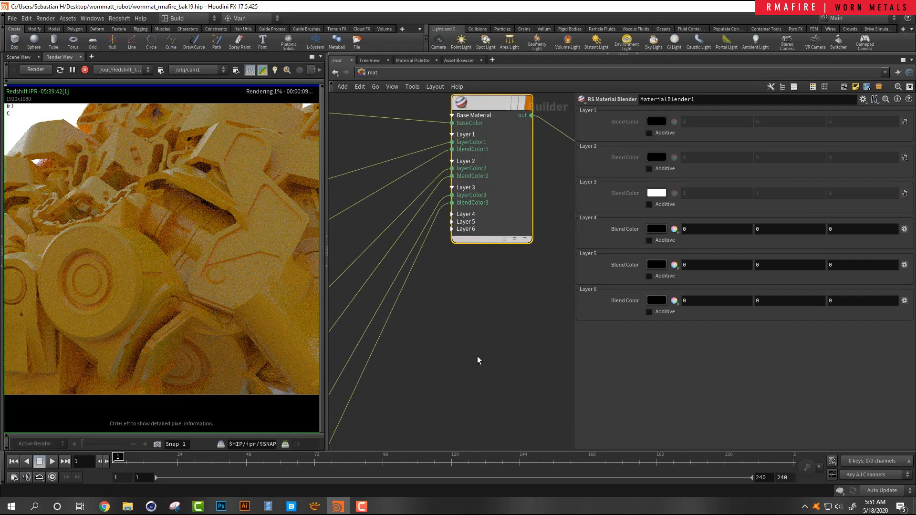
{"action": "scroll", "coordinate": [199, 220], "scroll_direction": "up", "scroll_amount": 4}
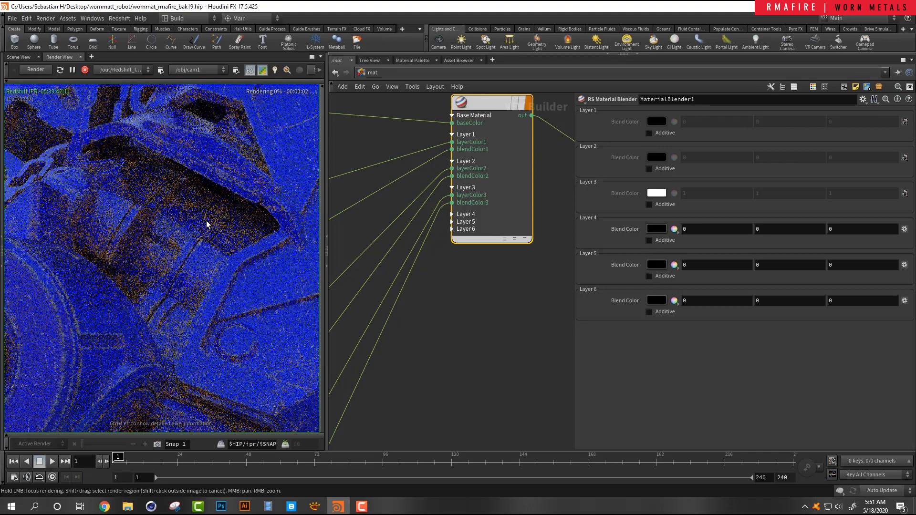
{"action": "scroll", "coordinate": [201, 227], "scroll_direction": "down", "scroll_amount": 5}
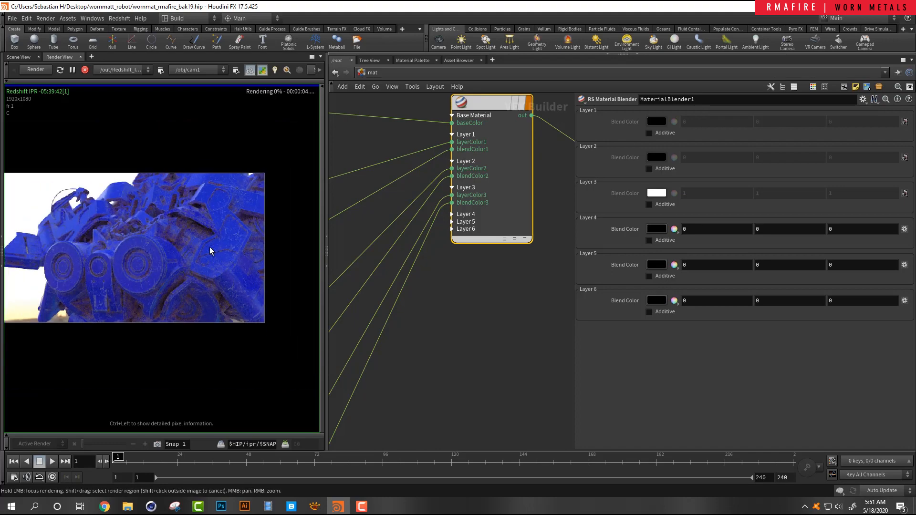
{"action": "scroll", "coordinate": [174, 241], "scroll_direction": "up", "scroll_amount": 2}
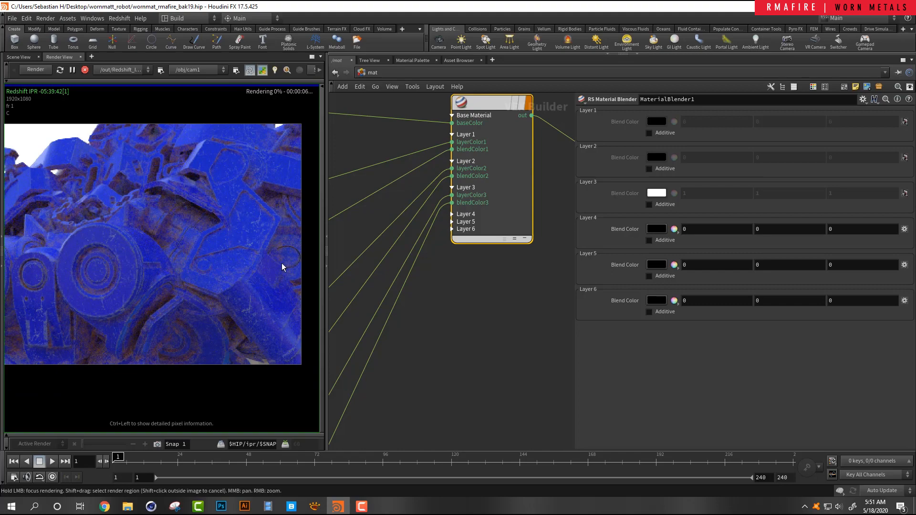
{"action": "scroll", "coordinate": [176, 218], "scroll_direction": "up", "scroll_amount": 2}
- Set the diffuse color of PAINT1 to a dark blue with RGB values 0, 0, 0.104
{"action": "scroll", "coordinate": [458, 315], "scroll_direction": "down", "scroll_amount": 3}
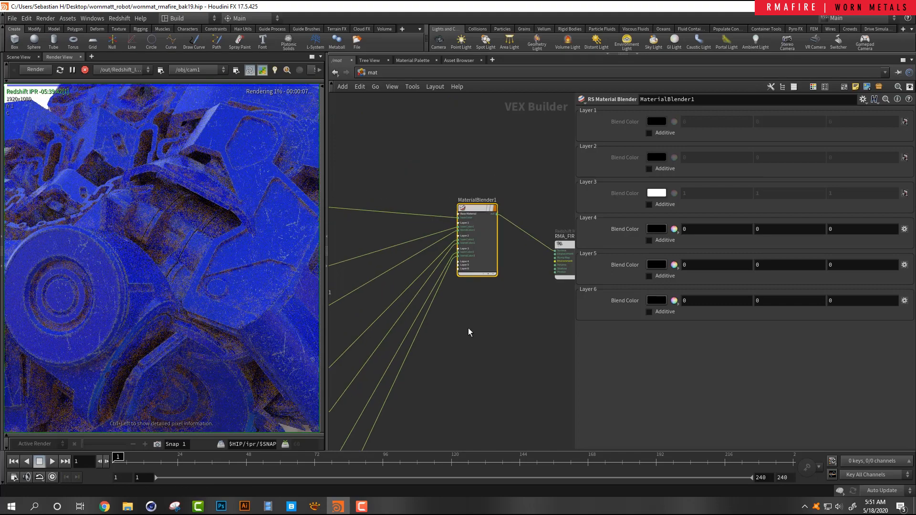
{"action": "middle_click_drag", "start_coordinate": [457, 339], "coordinate": [528, 288]}
{"action": "left_click", "coordinate": [398, 247]}
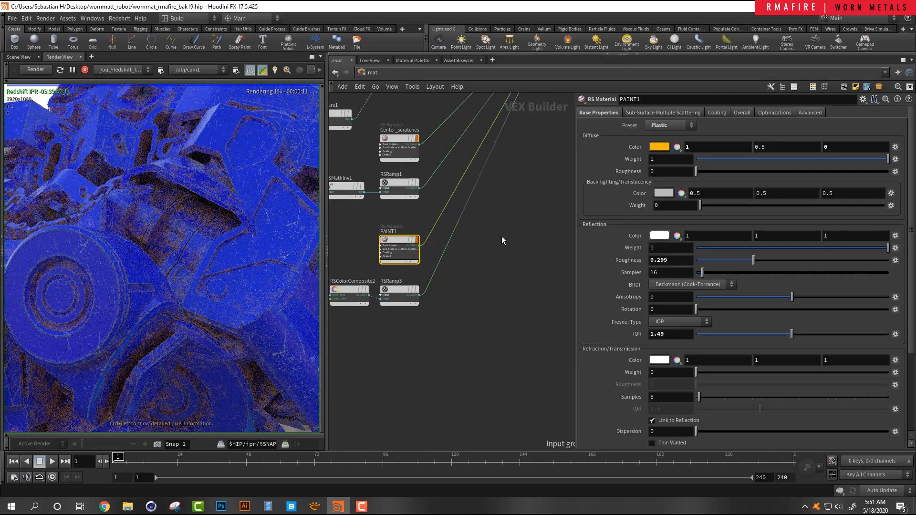
{"action": "left_click", "coordinate": [659, 147]}
{"action": "left_click", "coordinate": [737, 96]}
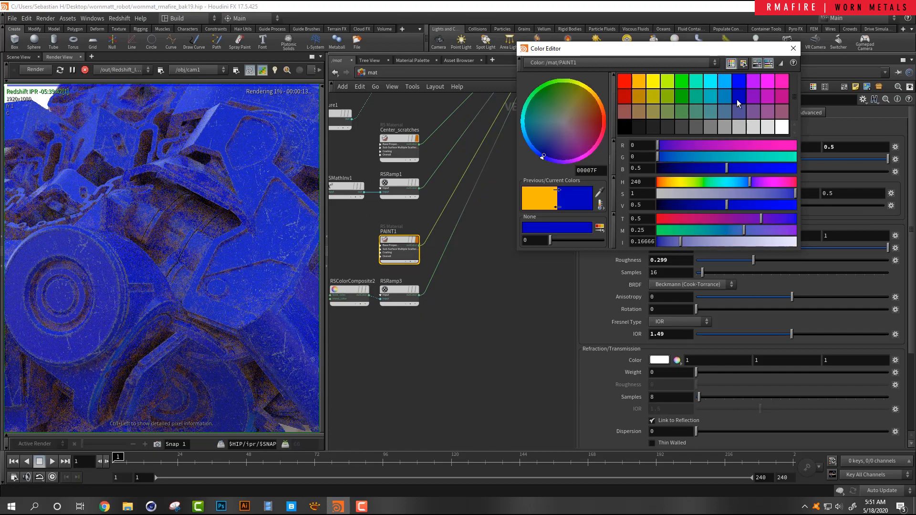
{"action": "left_click_drag", "start_coordinate": [702, 167], "coordinate": [686, 171]}
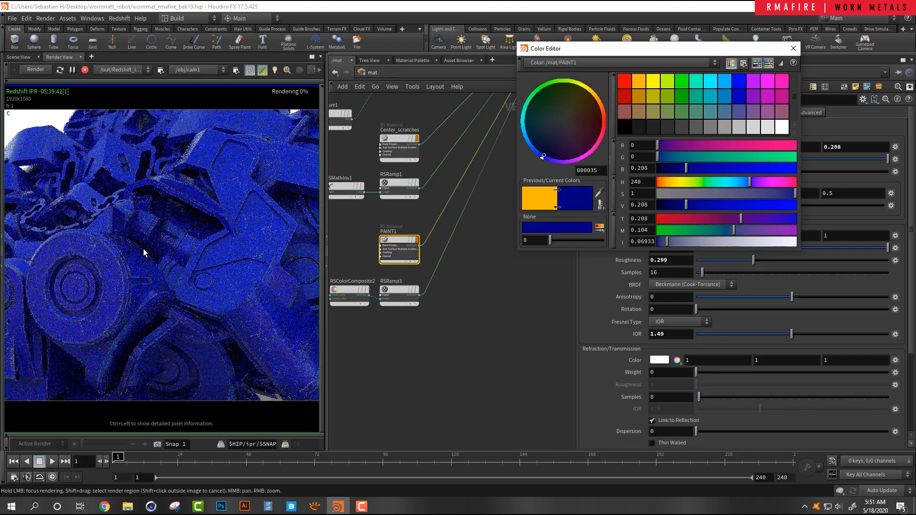
{"action": "left_click_drag", "start_coordinate": [661, 171], "coordinate": [670, 167]}
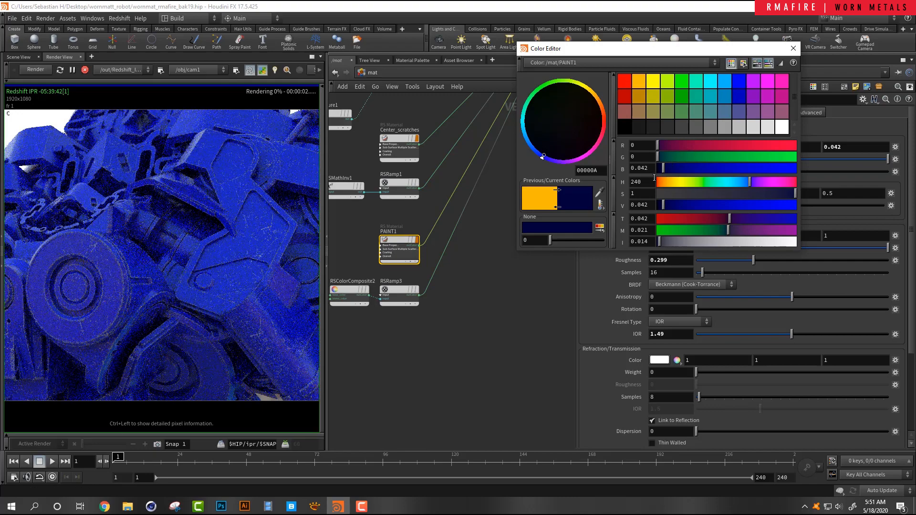
{"action": "left_click", "coordinate": [671, 168]}
{"action": "left_click", "coordinate": [793, 48]}
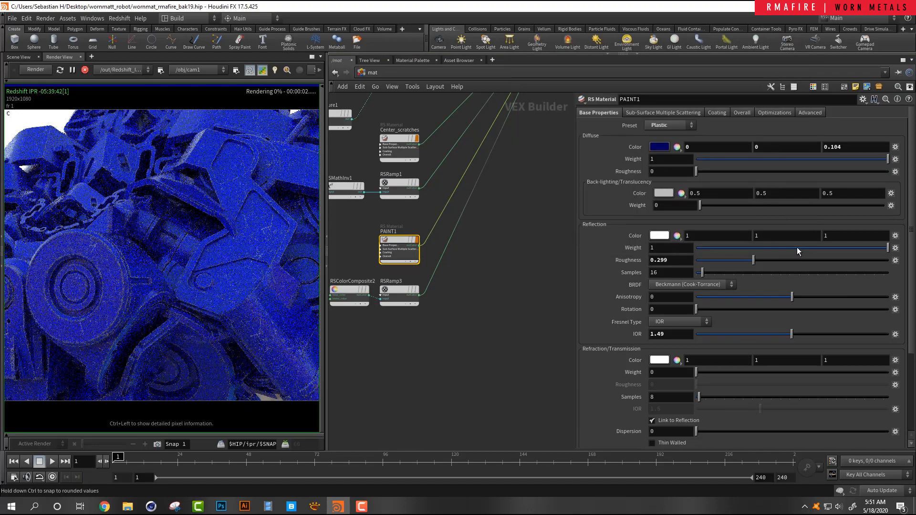
- Set PAINT1's reflection weight to 0.331 and reflection roughness to 0.808, and inspect the rendered result
{"action": "left_click", "coordinate": [760, 247]}
{"action": "left_click", "coordinate": [852, 260]}
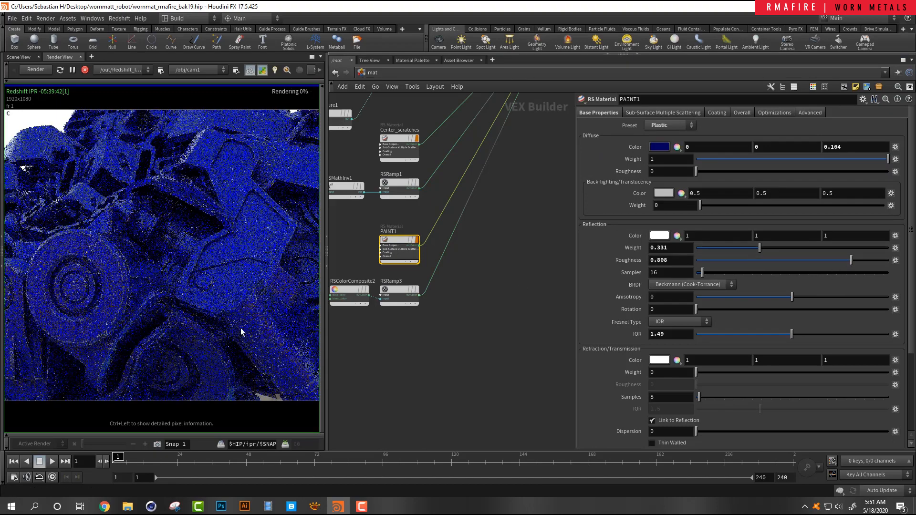
{"action": "scroll", "coordinate": [161, 226], "scroll_direction": "down", "scroll_amount": 2}
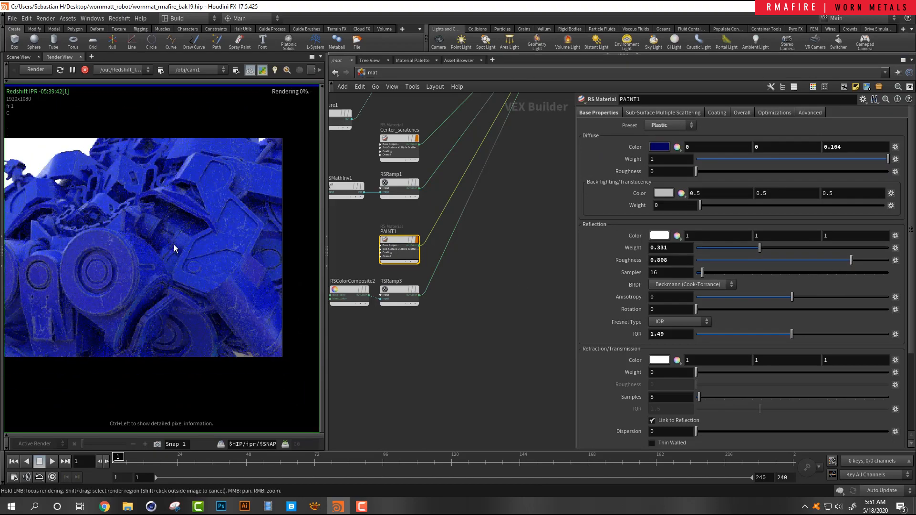
{"action": "scroll", "coordinate": [173, 242], "scroll_direction": "down", "scroll_amount": 2}
{"action": "scroll", "coordinate": [172, 239], "scroll_direction": "up", "scroll_amount": 2}
{"action": "middle_click_drag", "start_coordinate": [126, 247], "coordinate": [214, 227]}
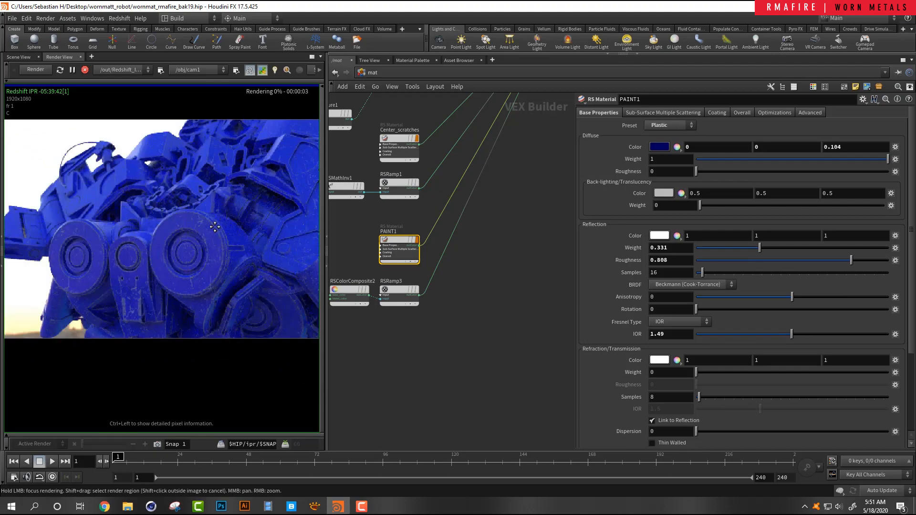
{"action": "scroll", "coordinate": [220, 232], "scroll_direction": "up", "scroll_amount": 3}
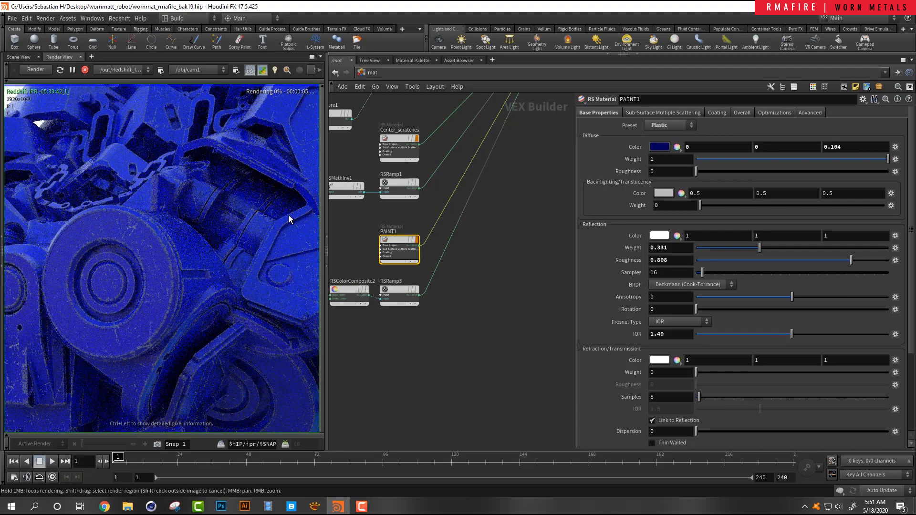
{"action": "middle_click_drag", "start_coordinate": [282, 217], "coordinate": [231, 239]}
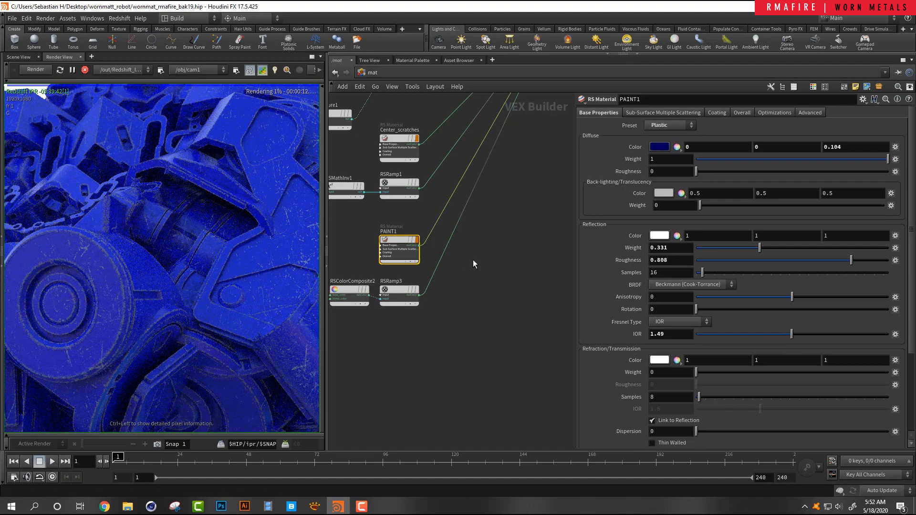
- Move the PAINT node higher above the other materials and wire its output directly to the Surface input of RMA_FIRE_BASE
{"action": "scroll", "coordinate": [516, 244], "scroll_direction": "down", "scroll_amount": 4}
{"action": "middle_click_drag", "start_coordinate": [516, 244], "coordinate": [512, 322]}
{"action": "scroll", "coordinate": [471, 212], "scroll_direction": "up", "scroll_amount": 3}
{"action": "scroll", "coordinate": [470, 212], "scroll_direction": "up", "scroll_amount": 2}
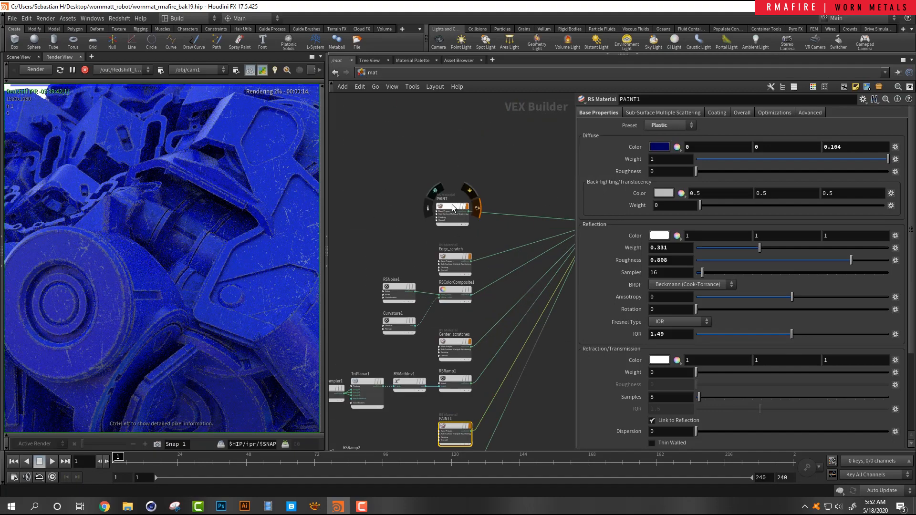
{"action": "left_click_drag", "start_coordinate": [451, 204], "coordinate": [453, 151]}
{"action": "middle_click_drag", "start_coordinate": [514, 141], "coordinate": [406, 156]}
{"action": "mouse_move", "coordinate": [561, 255]}
{"action": "left_mouse_down"}
{"action": "mouse_move", "coordinate": [534, 183]}
{"action": "mouse_move", "coordinate": [361, 175]}
{"action": "left_mouse_up"}
{"action": "middle_click_drag", "start_coordinate": [394, 135], "coordinate": [452, 125]}
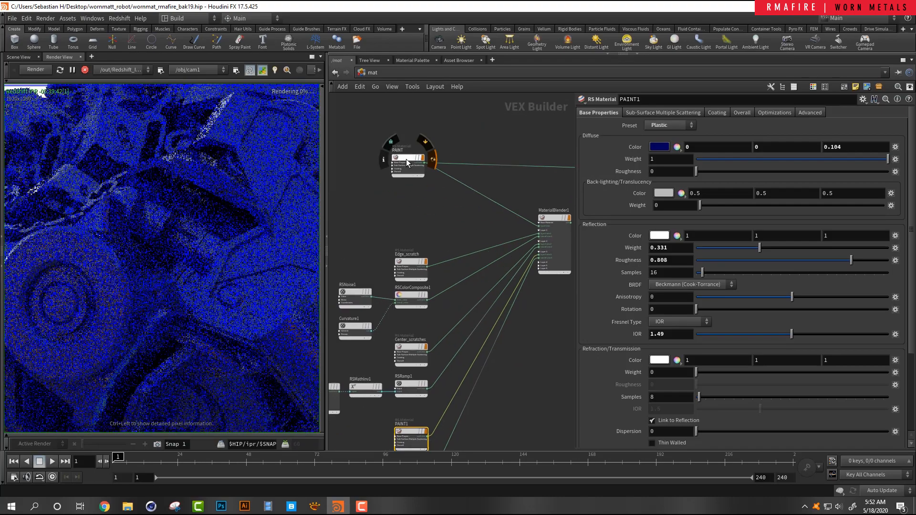
{"action": "left_click_drag", "start_coordinate": [406, 159], "coordinate": [408, 142]}
{"action": "middle_click_drag", "start_coordinate": [425, 202], "coordinate": [432, 210]}
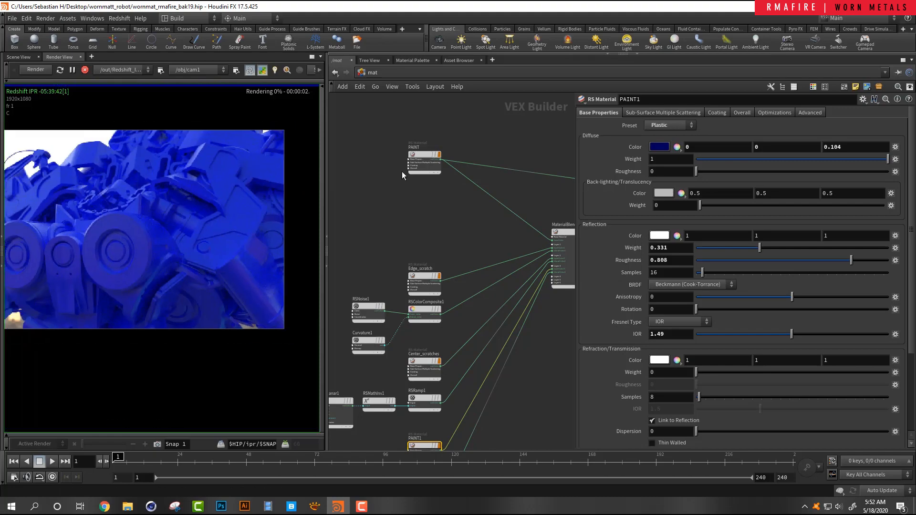
- Expand the Base Properties inputs on the PAINT node
{"action": "scroll", "coordinate": [402, 171], "scroll_direction": "up", "scroll_amount": 5}
{"action": "left_click", "coordinate": [419, 140]}
{"action": "scroll", "coordinate": [377, 191], "scroll_direction": "down", "scroll_amount": 4}
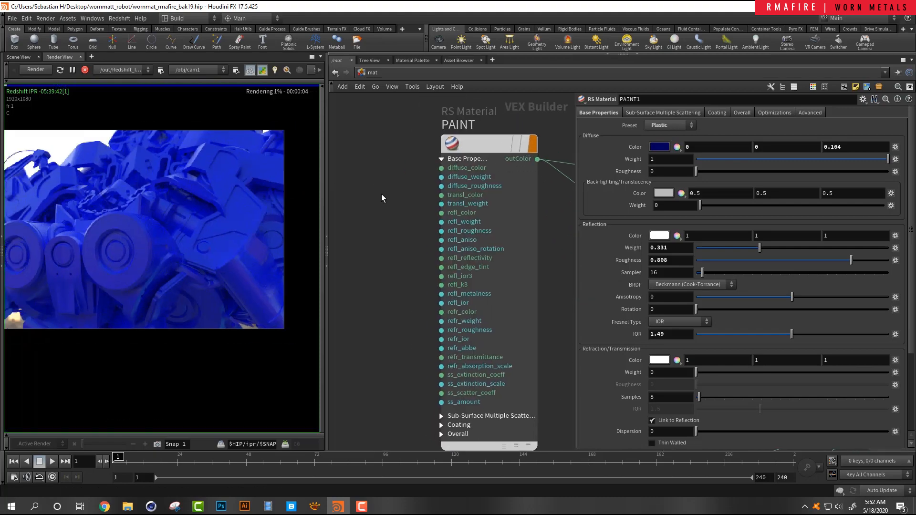
- Add an RS Texture node beside the PAINT material in the network
{"action": "scroll", "coordinate": [210, 222], "scroll_direction": "up", "scroll_amount": 3}
{"action": "scroll", "coordinate": [450, 189], "scroll_direction": "down", "scroll_amount": 4}
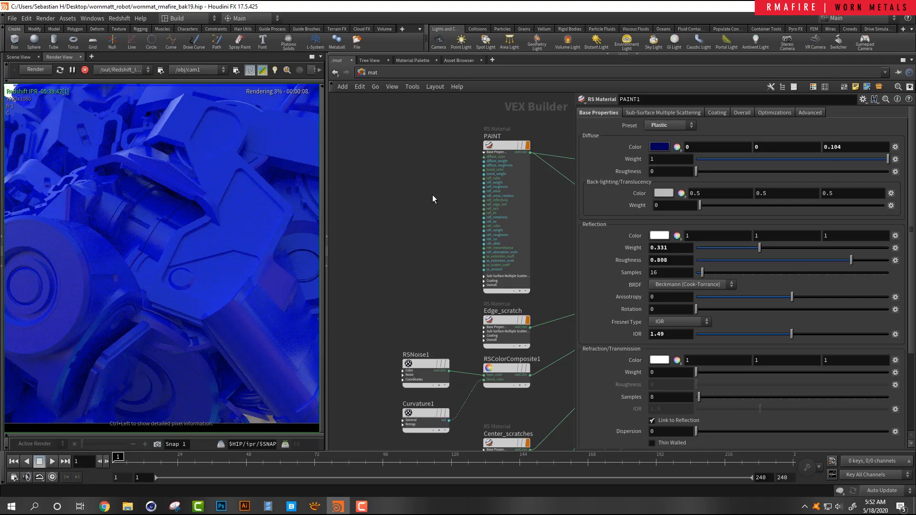
{"action": "key", "text": "Tab"}
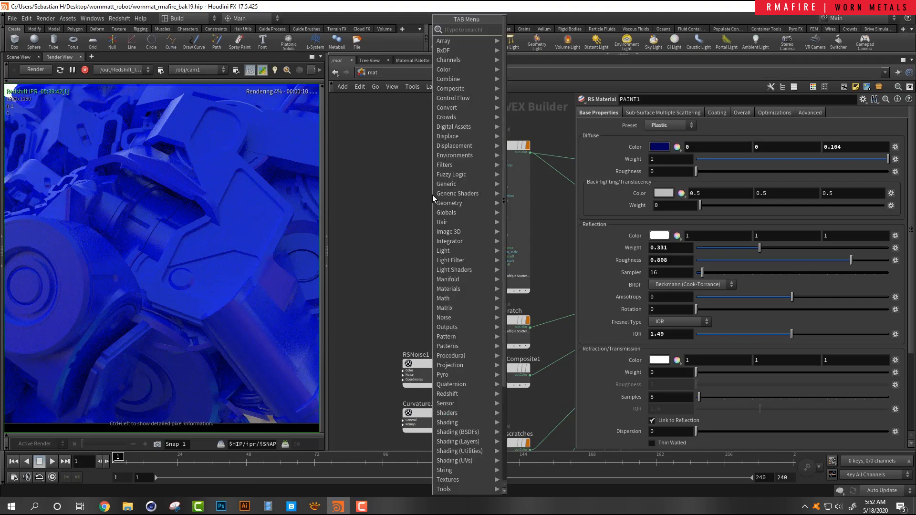
{"action": "type", "text": "rs"}
{"action": "key", "text": "Escape"}
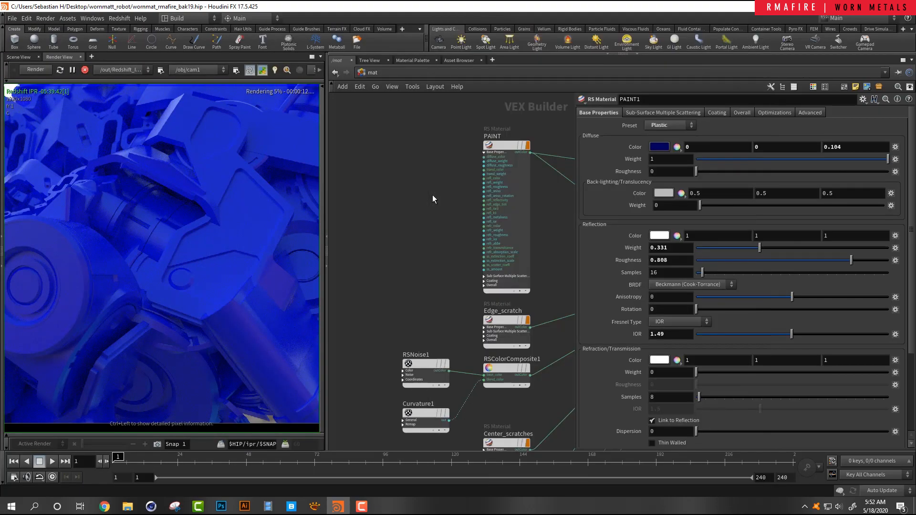
{"action": "key", "text": "Tab"}
{"action": "type", "text": "rs t"}
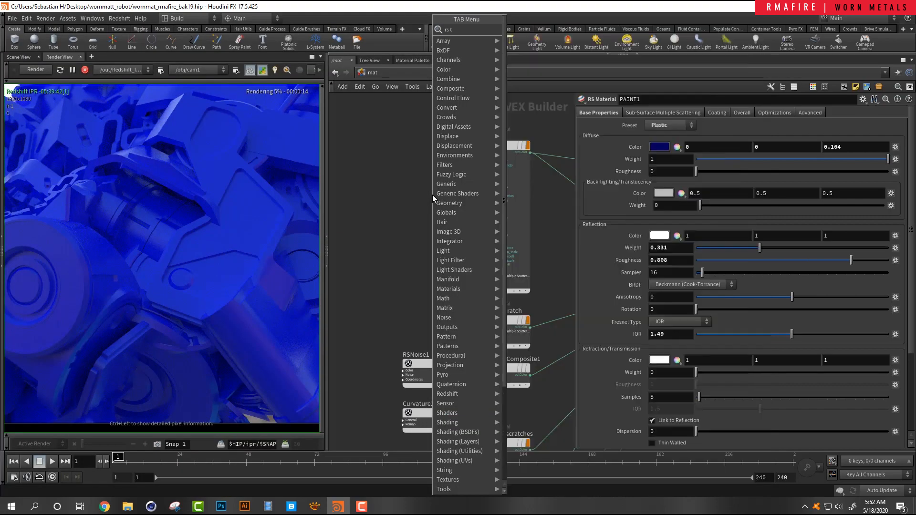
{"action": "key", "text": "Return"}
{"action": "left_click", "coordinate": [432, 195]}
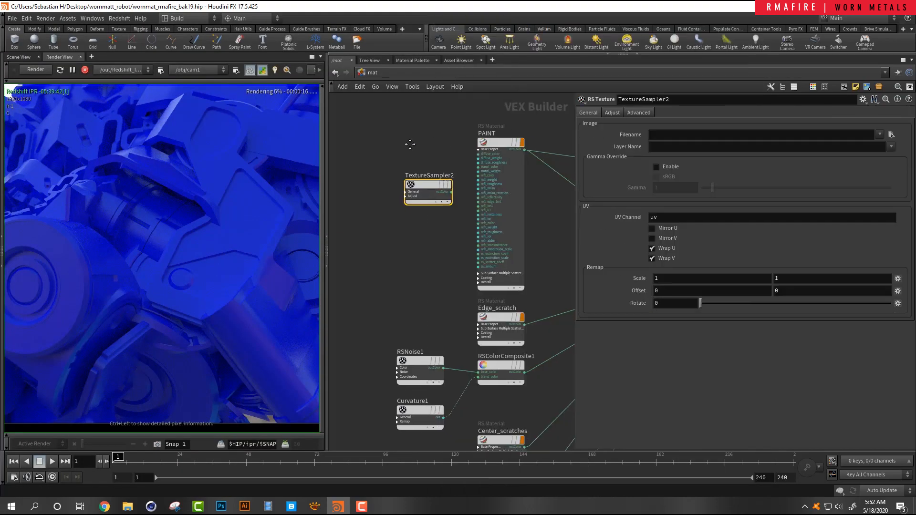
- Connect the TextureSampler2 output to the RMA_FIRE_BASE surface and place the sampler between PAINT and RMA_FIRE_BASE
{"action": "middle_click_drag", "start_coordinate": [410, 145], "coordinate": [343, 146]}
{"action": "left_click_drag", "start_coordinate": [487, 157], "coordinate": [372, 193]}
{"action": "middle_click_drag", "start_coordinate": [368, 227], "coordinate": [462, 209]}
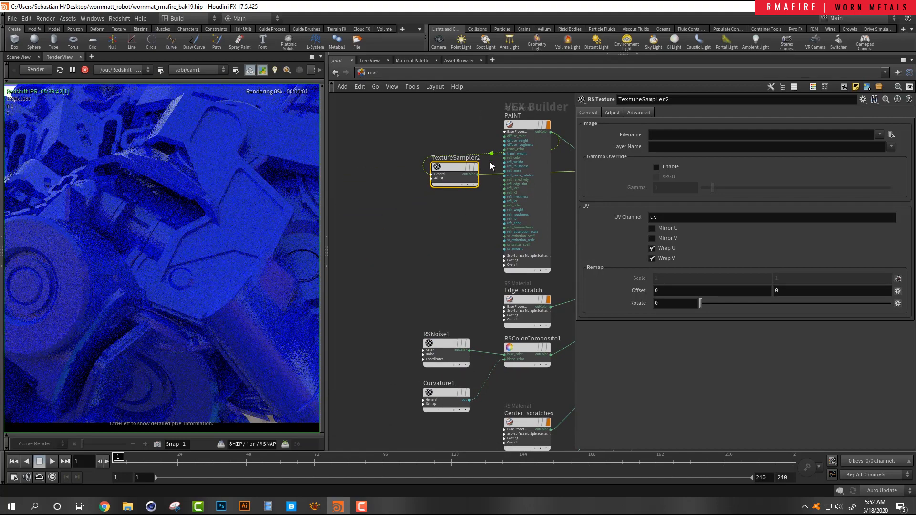
{"action": "left_click_drag", "start_coordinate": [454, 169], "coordinate": [439, 209]}
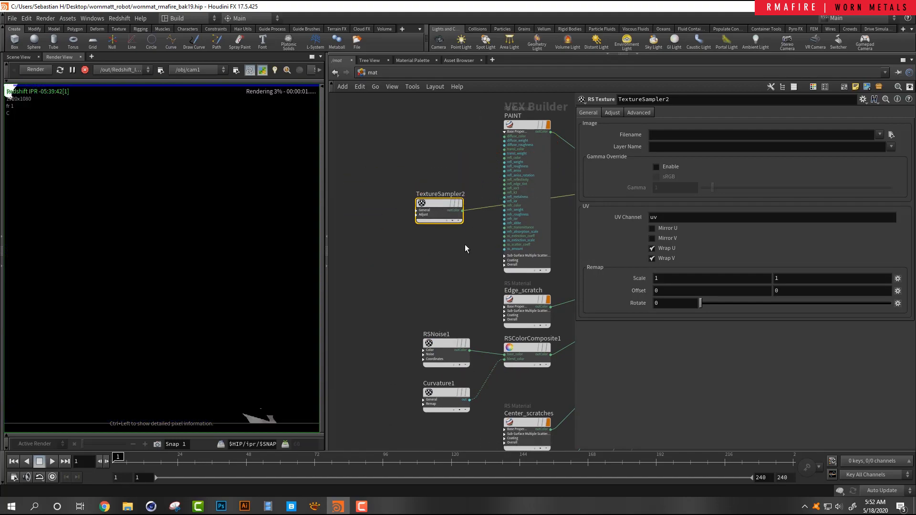
{"action": "middle_click_drag", "start_coordinate": [539, 238], "coordinate": [409, 231]}
{"action": "scroll", "coordinate": [479, 224], "scroll_direction": "down", "scroll_amount": 3}
{"action": "left_click_drag", "start_coordinate": [380, 213], "coordinate": [499, 167]}
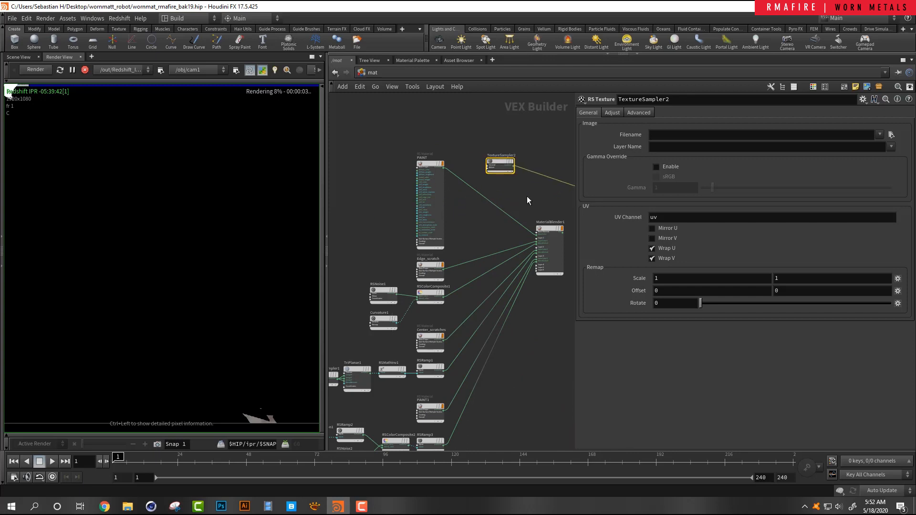
- Load $HIP/tex/Metal_05_Tiled_B.tif as the image of TextureSampler2
{"action": "middle_click_drag", "start_coordinate": [527, 196], "coordinate": [415, 200]}
{"action": "left_click", "coordinate": [891, 135]}
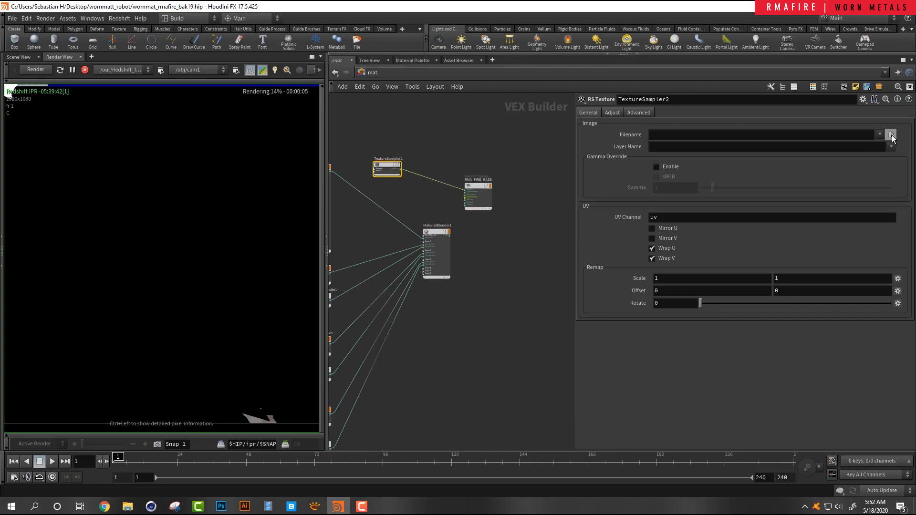
{"action": "double_click", "coordinate": [698, 88]}
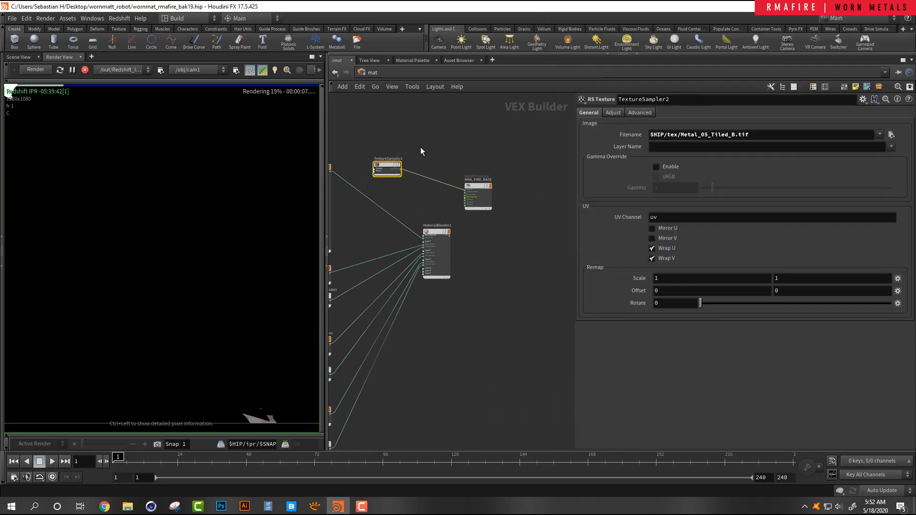
- Insert an RS TriPlanar node between TextureSampler2 and RMA_FIRE_BASE and set its scale to .1 on all three axes
{"action": "scroll", "coordinate": [374, 187], "scroll_direction": "up", "scroll_amount": 2}
{"action": "left_click_drag", "start_coordinate": [374, 188], "coordinate": [392, 136]}
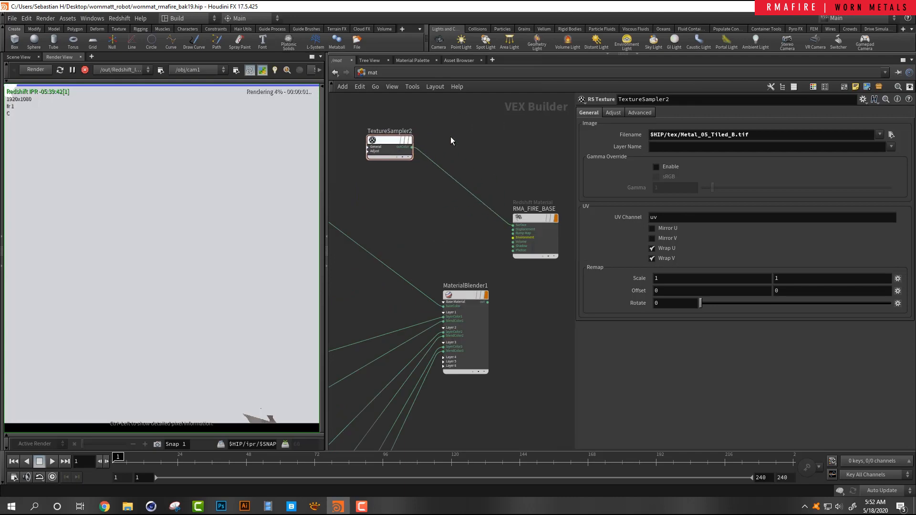
{"action": "key", "text": "Tab"}
{"action": "type", "text": "r"}
{"action": "left_click", "coordinate": [445, 172]}
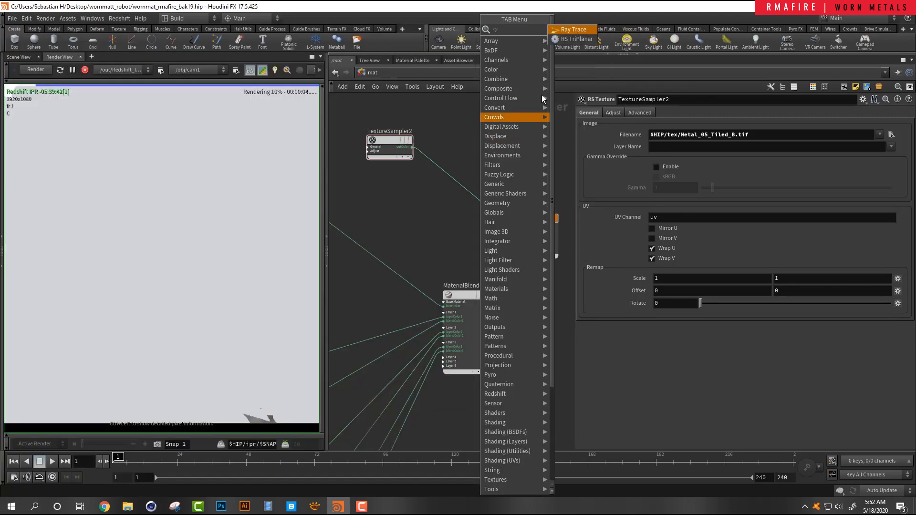
{"action": "left_click", "coordinate": [456, 182]}
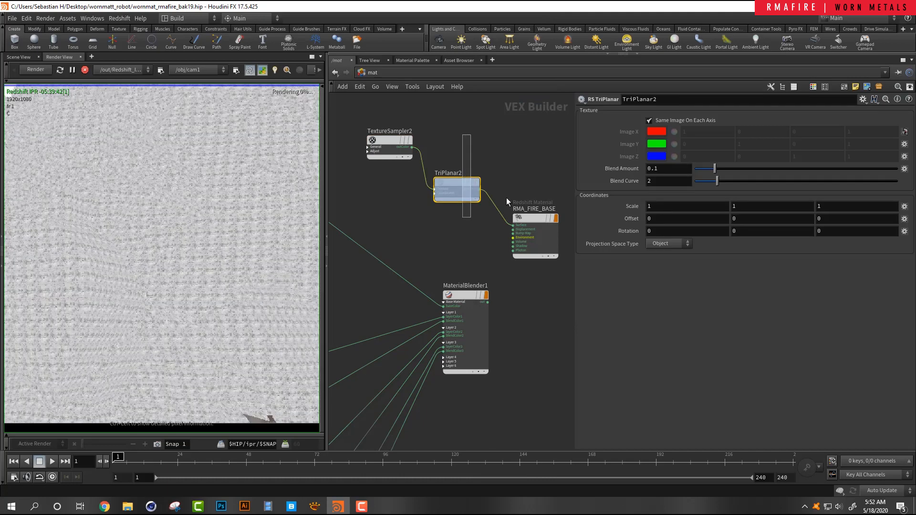
{"action": "type", "text": ".1"}
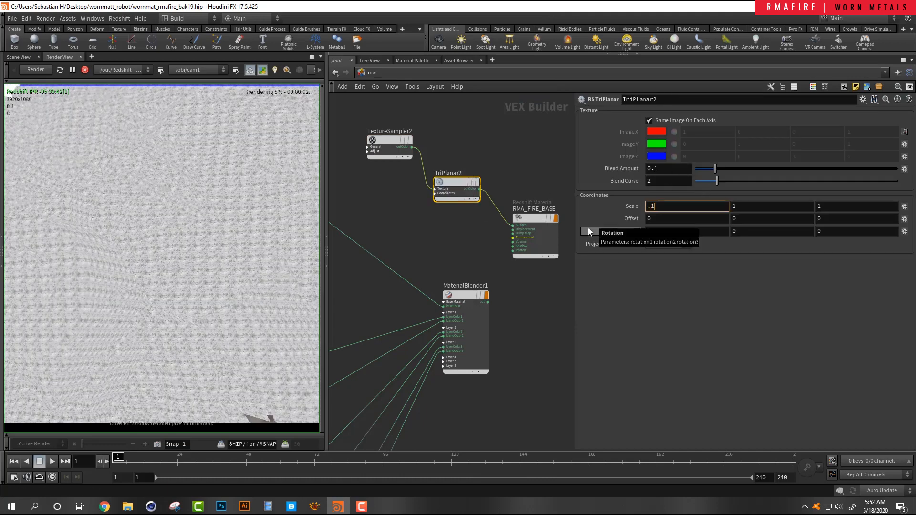
{"action": "key", "text": "Return"}
- Move TextureSampler2 and TriPlanar2 over to the input side of the PAINT material
{"action": "scroll", "coordinate": [416, 215], "scroll_direction": "down", "scroll_amount": 5}
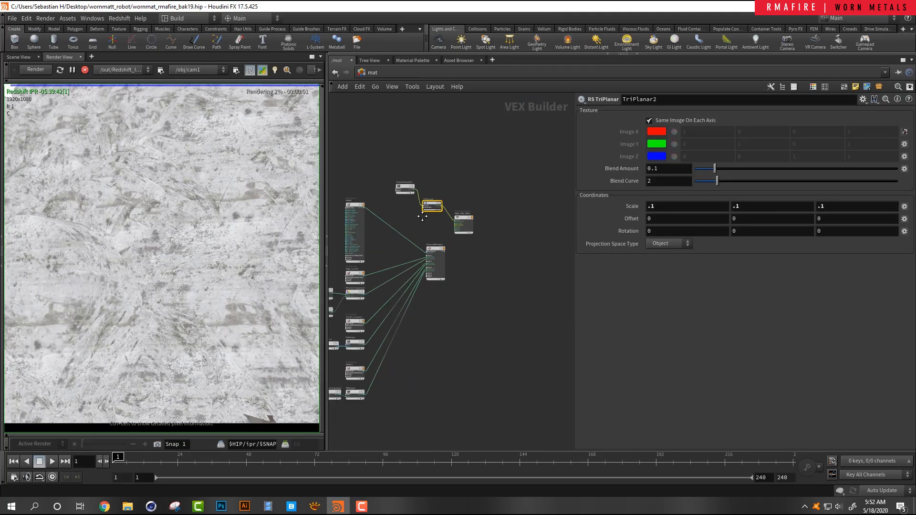
{"action": "middle_click_drag", "start_coordinate": [416, 215], "coordinate": [463, 208]}
{"action": "scroll", "coordinate": [447, 185], "scroll_direction": "up", "scroll_amount": 4}
{"action": "left_click_drag", "start_coordinate": [444, 174], "coordinate": [358, 180]}
{"action": "scroll", "coordinate": [430, 211], "scroll_direction": "up", "scroll_amount": 1}
{"action": "middle_click_drag", "start_coordinate": [430, 210], "coordinate": [483, 184]}
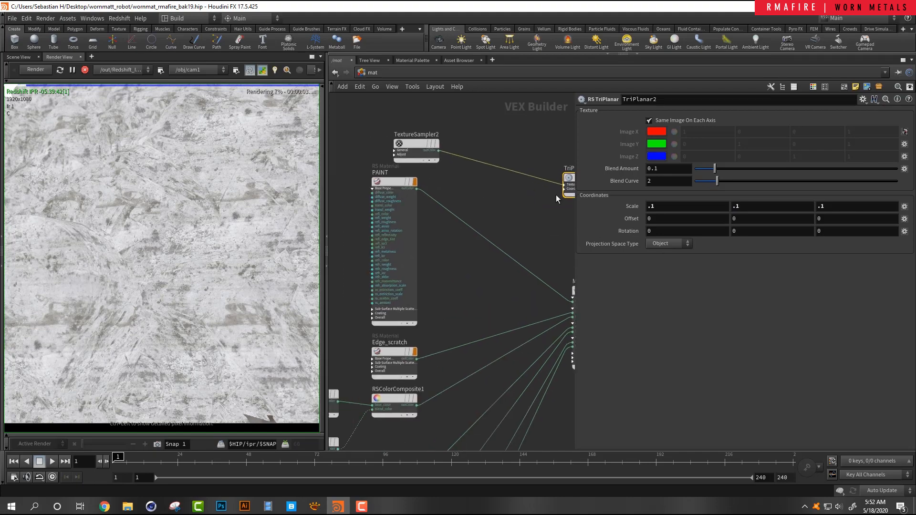
{"action": "scroll", "coordinate": [562, 186], "scroll_direction": "down", "scroll_amount": 2}
{"action": "left_click_drag", "start_coordinate": [565, 185], "coordinate": [393, 216]}
- Connect the TriPlanar2 output colour to the refl_roughness input of the PAINT material
{"action": "scroll", "coordinate": [422, 218], "scroll_direction": "up", "scroll_amount": 3}
{"action": "left_click", "coordinate": [399, 226]}
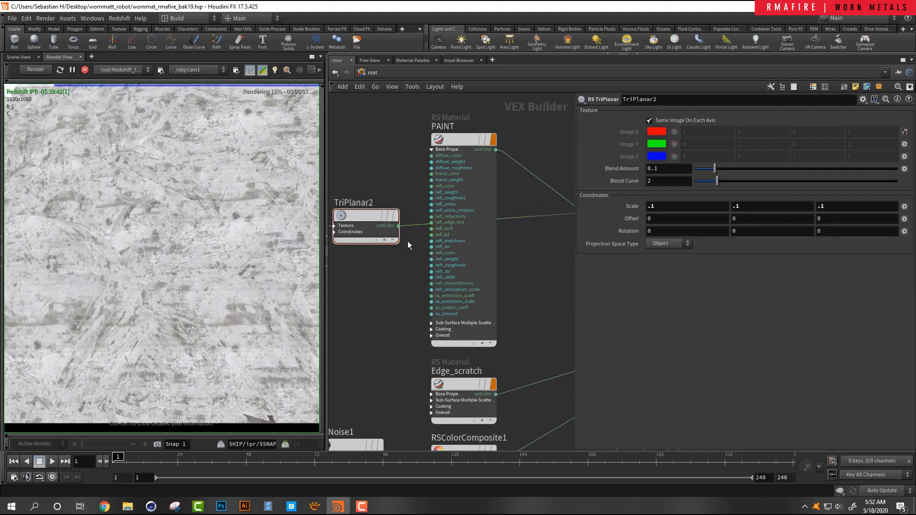
{"action": "left_click", "coordinate": [433, 204]}
- Rewire the RMA_FIRE_BASE surface input to the PAINT material's outColor to preview the paint alone
{"action": "scroll", "coordinate": [458, 179], "scroll_direction": "down", "scroll_amount": 5}
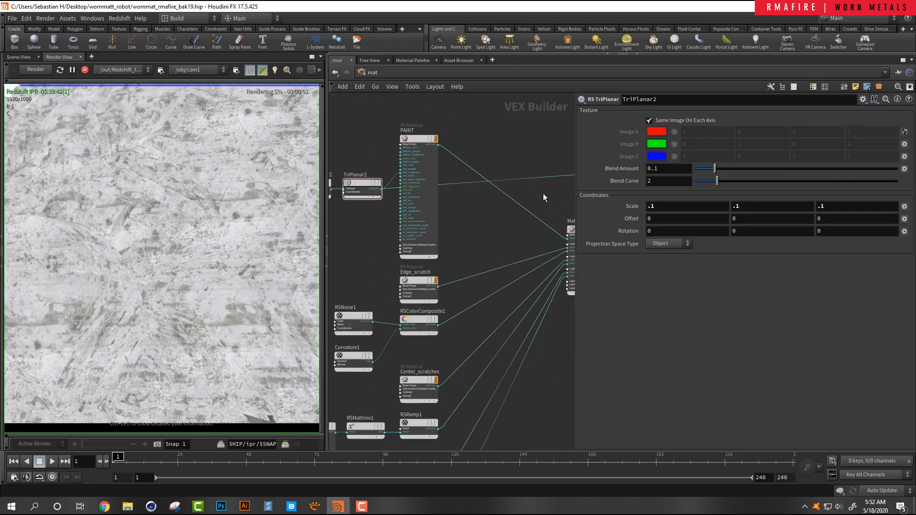
{"action": "middle_click_drag", "start_coordinate": [543, 197], "coordinate": [485, 197]}
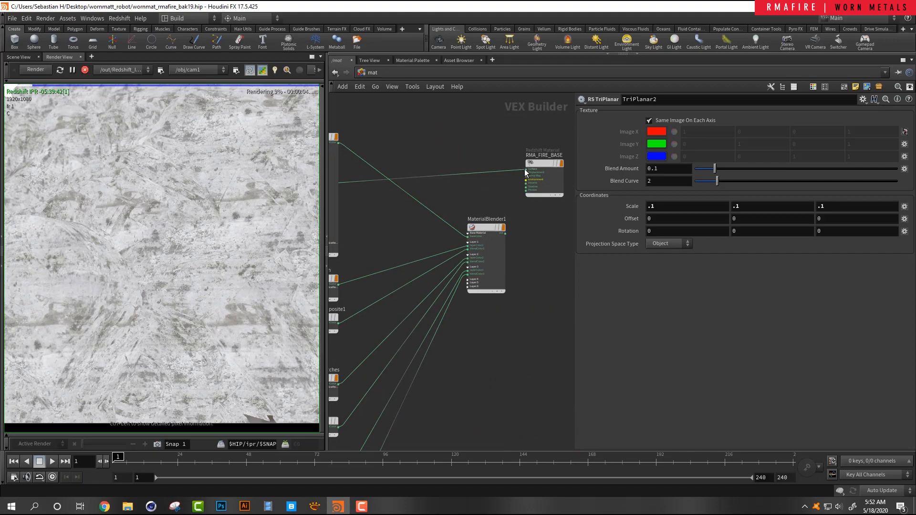
{"action": "left_click_drag", "start_coordinate": [525, 169], "coordinate": [340, 144]}
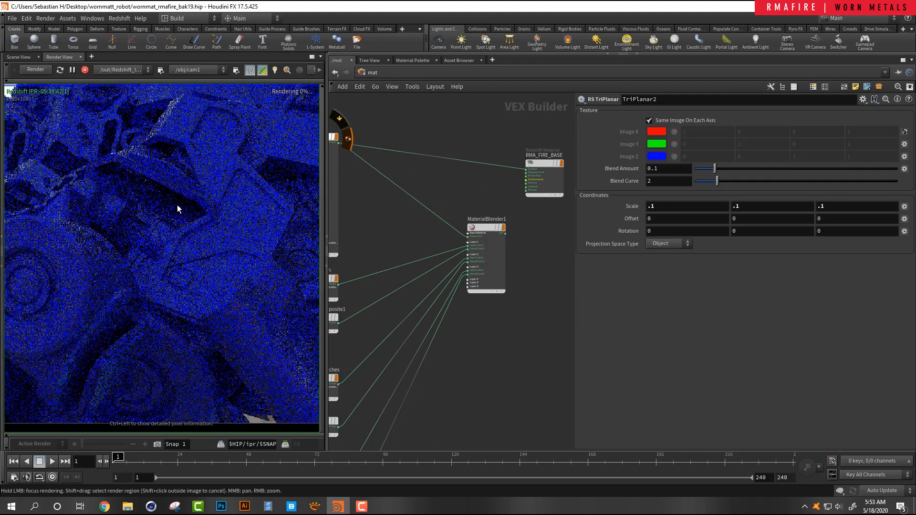
- Examine the blue paint's textured reflections up close on the robot's wheels and body panels in the render
{"action": "middle_click_drag", "start_coordinate": [142, 262], "coordinate": [238, 203]}
{"action": "middle_click_drag", "start_coordinate": [131, 170], "coordinate": [260, 186]}
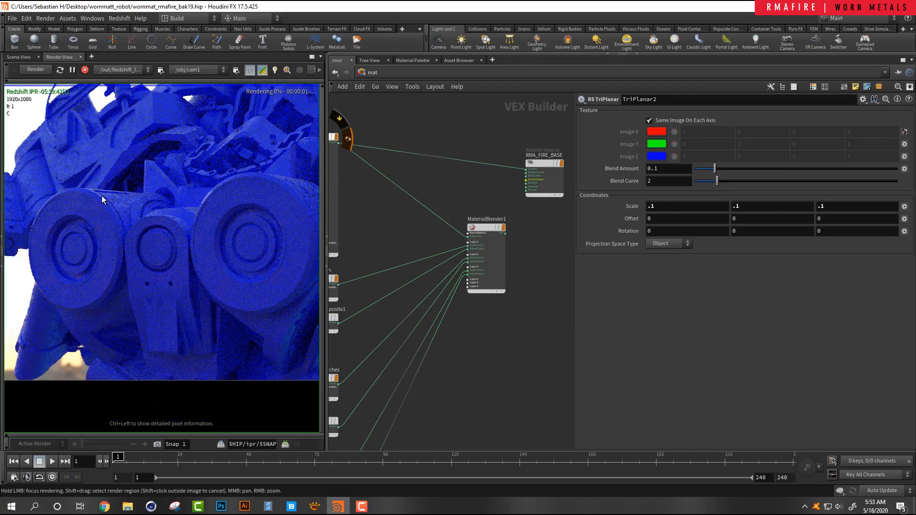
{"action": "right_click_drag", "start_coordinate": [102, 199], "coordinate": [122, 201]}
{"action": "middle_click_drag", "start_coordinate": [194, 142], "coordinate": [44, 216]}
{"action": "middle_click_drag", "start_coordinate": [208, 167], "coordinate": [38, 175]}
{"action": "middle_click_drag", "start_coordinate": [114, 297], "coordinate": [160, 253]}
{"action": "right_click_drag", "start_coordinate": [95, 224], "coordinate": [115, 227]}
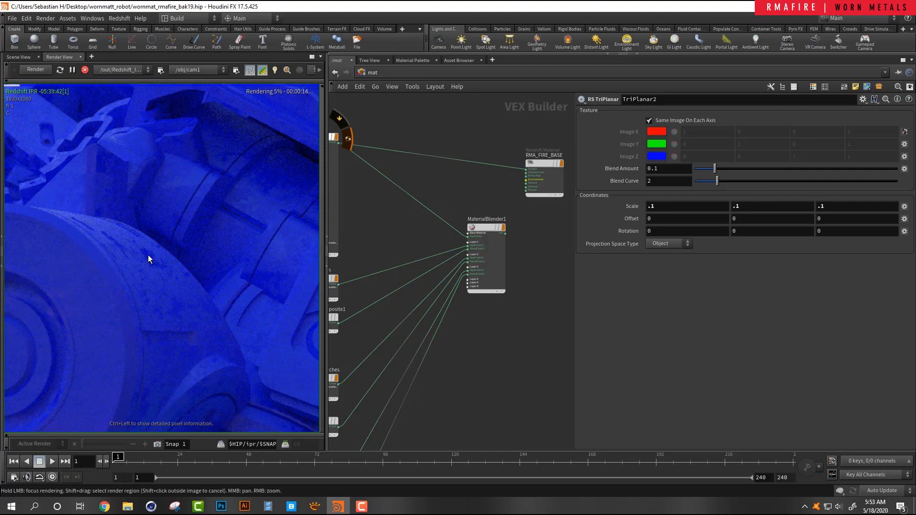
- Select TextureSampler2 and TriPlanar2 together and line them up in a row beside the PAINT node
{"action": "scroll", "coordinate": [410, 203], "scroll_direction": "down", "scroll_amount": 3}
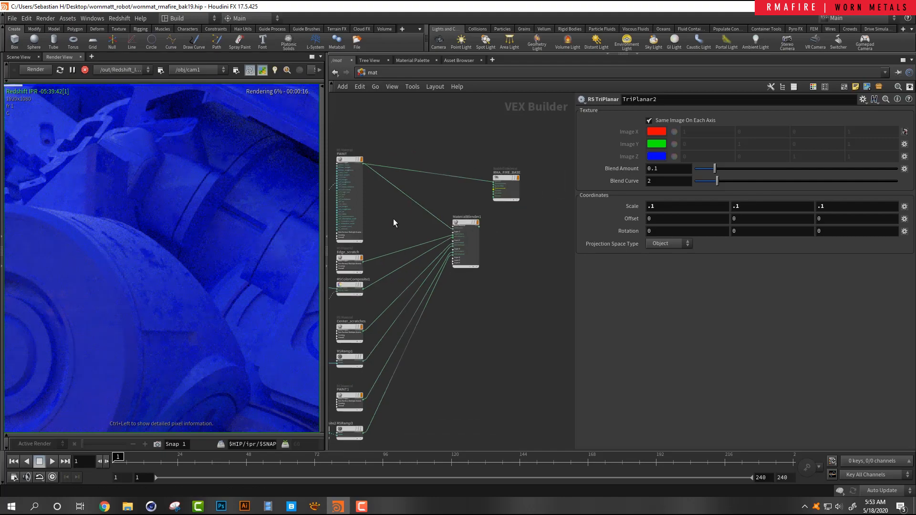
{"action": "middle_click_drag", "start_coordinate": [339, 210], "coordinate": [413, 207]}
{"action": "scroll", "coordinate": [410, 204], "scroll_direction": "up", "scroll_amount": 4}
{"action": "left_click_drag", "start_coordinate": [349, 148], "coordinate": [394, 175]}
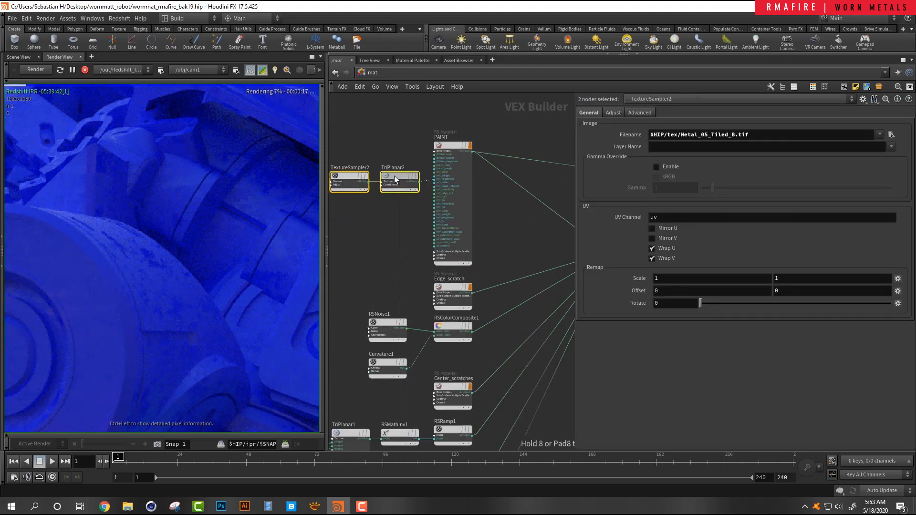
{"action": "middle_click_drag", "start_coordinate": [521, 219], "coordinate": [459, 204]}
{"action": "scroll", "coordinate": [459, 204], "scroll_direction": "down", "scroll_amount": 4}
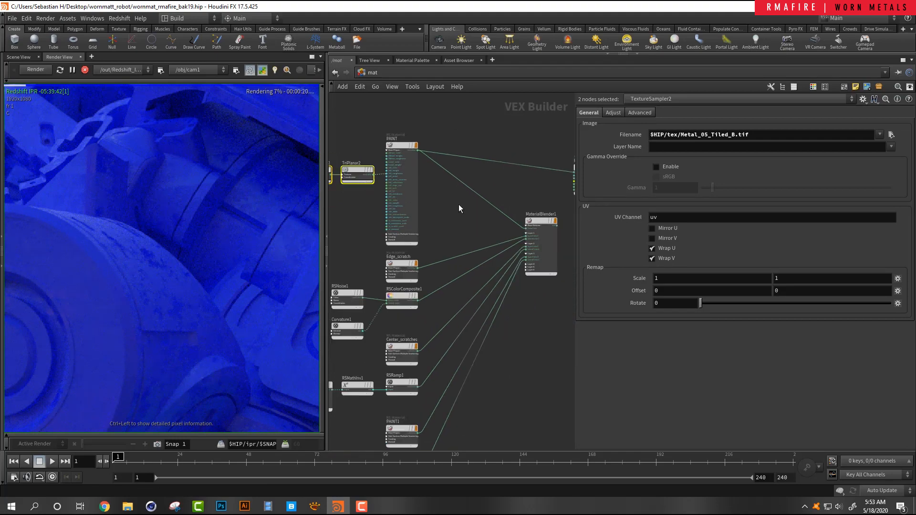
{"action": "scroll", "coordinate": [200, 247], "scroll_direction": "down", "scroll_amount": 4}
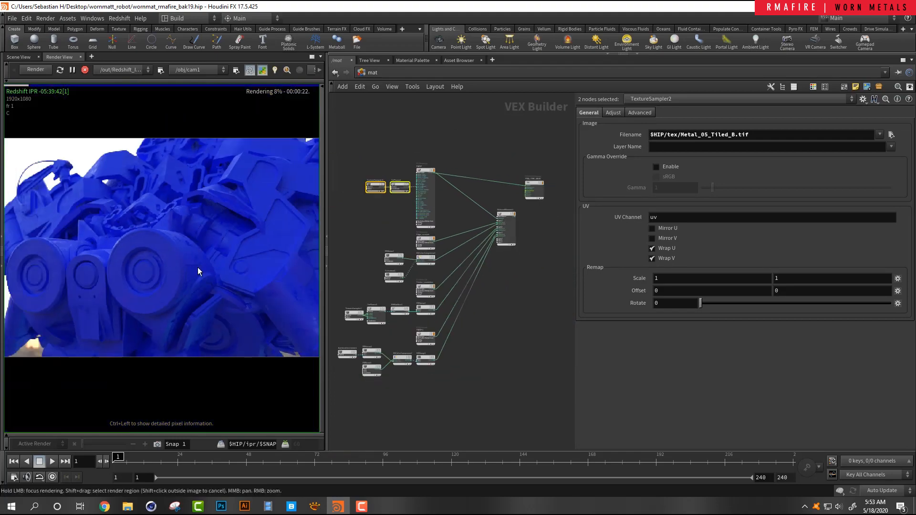
{"action": "scroll", "coordinate": [231, 256], "scroll_direction": "up", "scroll_amount": 2}
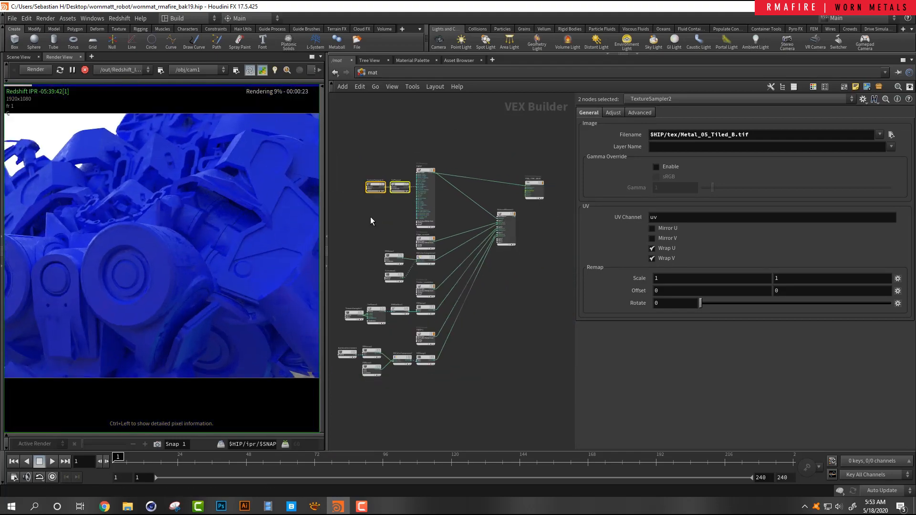
{"action": "middle_click_drag", "start_coordinate": [370, 217], "coordinate": [388, 211]}
{"action": "middle_click_drag", "start_coordinate": [500, 218], "coordinate": [474, 216]}
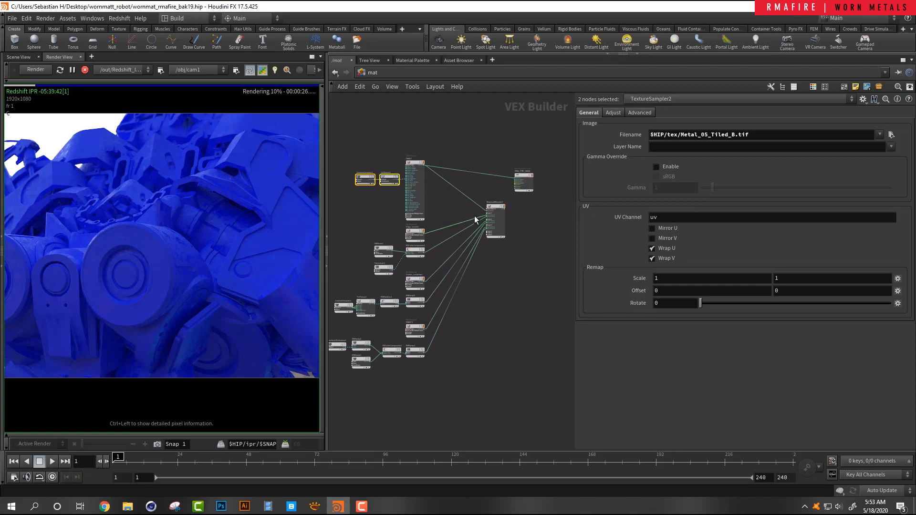
- Collapse the PAINT node's Base Properties inputs and reposition the node beside TriPlanar2
{"action": "scroll", "coordinate": [459, 214], "scroll_direction": "up", "scroll_amount": 2}
{"action": "scroll", "coordinate": [355, 148], "scroll_direction": "up", "scroll_amount": 3}
{"action": "left_click", "coordinate": [356, 153]}
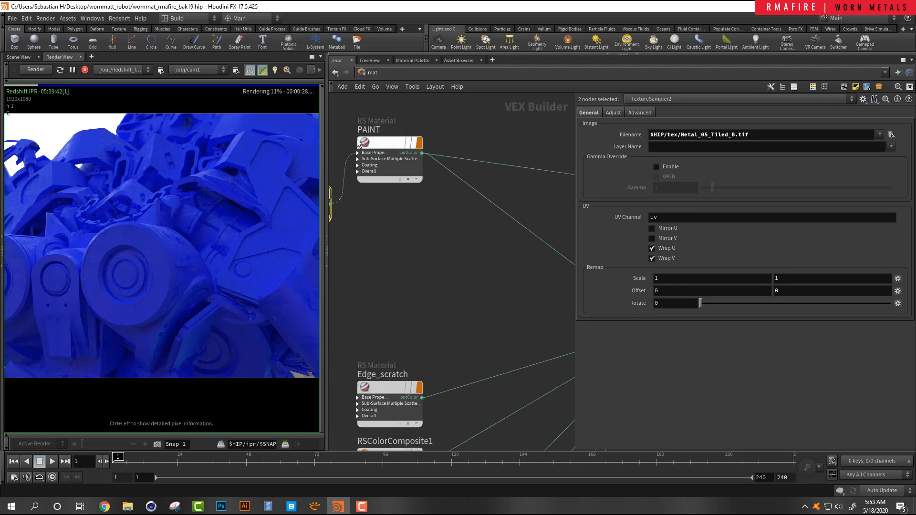
{"action": "scroll", "coordinate": [363, 137], "scroll_direction": "down", "scroll_amount": 2}
{"action": "left_click_drag", "start_coordinate": [371, 136], "coordinate": [376, 160]}
- Connect the MaterialBlender1 output to the RMA_FIRE_BASE surface input, with the blender placed next to it
{"action": "scroll", "coordinate": [380, 192], "scroll_direction": "down", "scroll_amount": 3}
{"action": "middle_click_drag", "start_coordinate": [459, 204], "coordinate": [420, 210]}
{"action": "scroll", "coordinate": [420, 208], "scroll_direction": "up", "scroll_amount": 4}
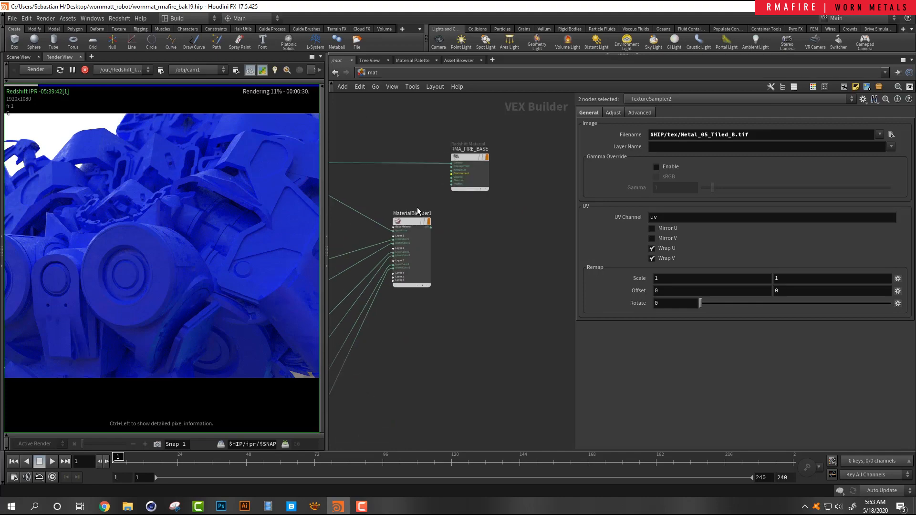
{"action": "left_click_drag", "start_coordinate": [403, 223], "coordinate": [437, 224]}
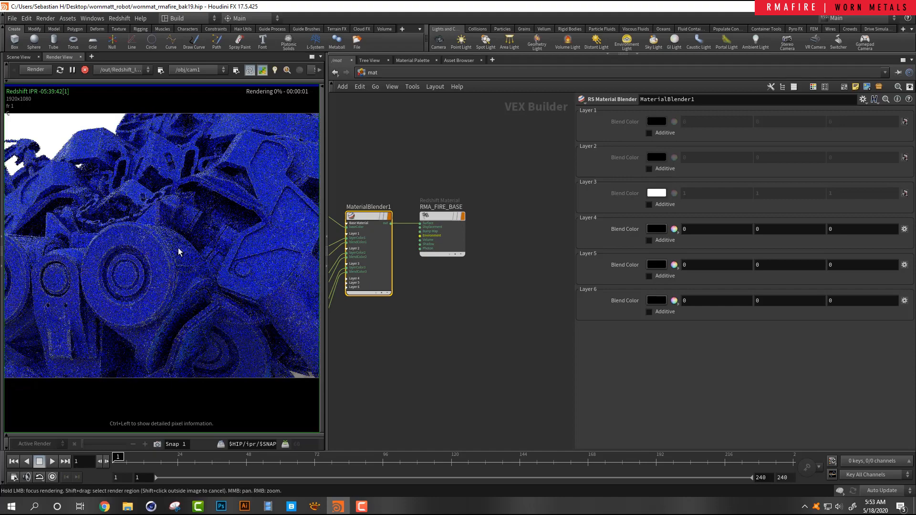
- Move the Edge_scratch, RSColorComposite1, RSNoise1 and Curvature1 nodes up beneath the collapsed PAINT node
{"action": "scroll", "coordinate": [204, 219], "scroll_direction": "up", "scroll_amount": 5}
{"action": "scroll", "coordinate": [426, 301], "scroll_direction": "down", "scroll_amount": 3}
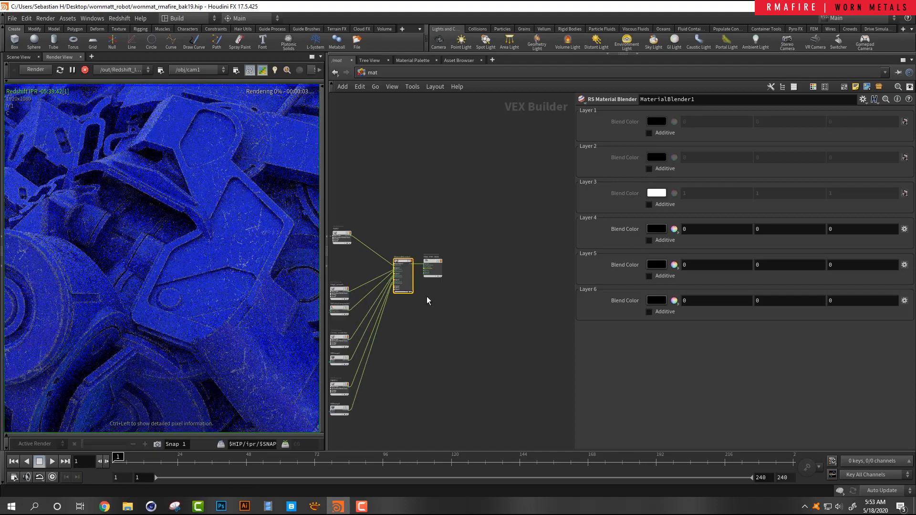
{"action": "key", "text": "h"}
{"action": "scroll", "coordinate": [380, 189], "scroll_direction": "up", "scroll_amount": 3}
{"action": "left_click_drag", "start_coordinate": [377, 187], "coordinate": [453, 297]}
{"action": "left_click_drag", "start_coordinate": [452, 220], "coordinate": [457, 162]}
{"action": "left_click", "coordinate": [469, 235]}
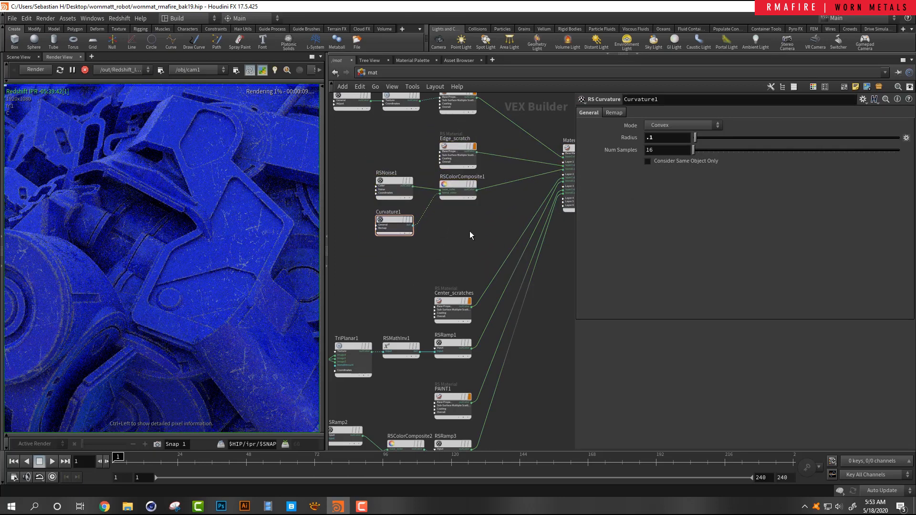
- Set the reflection weight of the Edge_scratch material to 0.659
{"action": "scroll", "coordinate": [412, 216], "scroll_direction": "up", "scroll_amount": 3}
{"action": "left_click", "coordinate": [420, 197]}
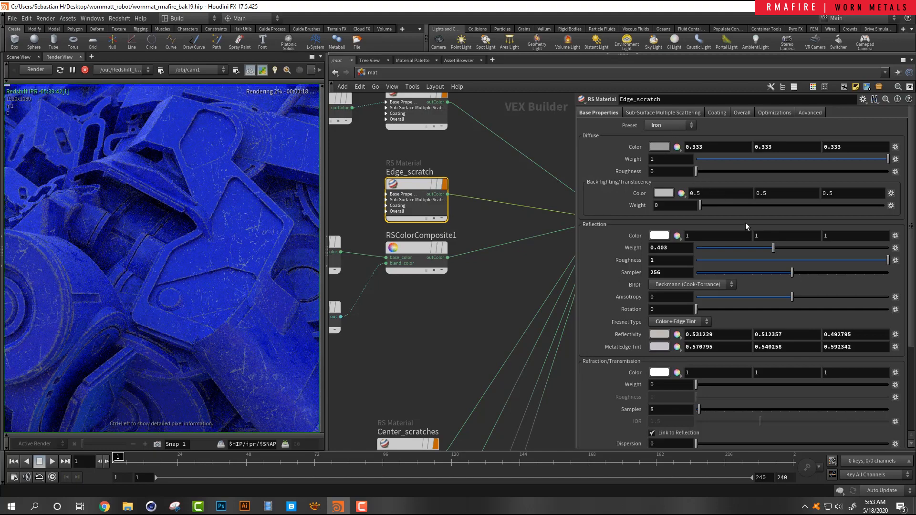
{"action": "left_click", "coordinate": [823, 247]}
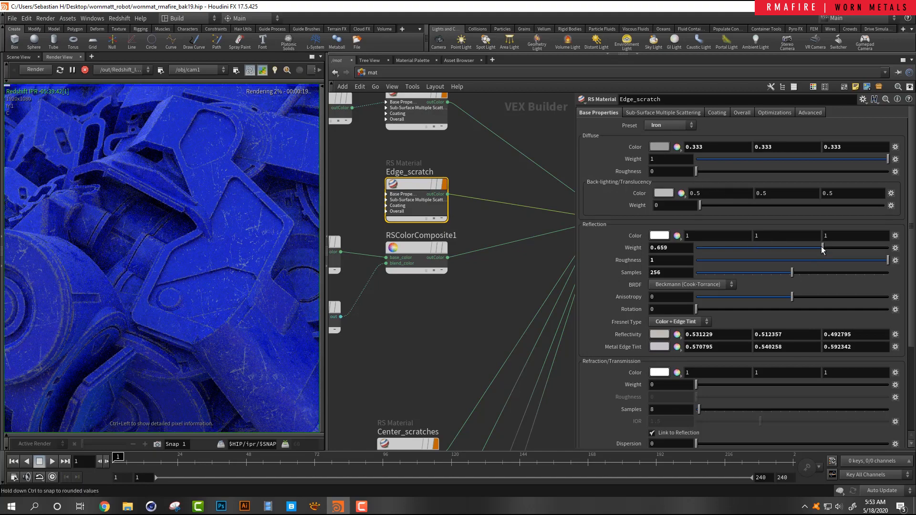
- Set the Edge_scratch material's diffuse colour to dark blue (0, 0, 0.5) and check the result on the rendered robot
{"action": "left_click", "coordinate": [658, 147]}
{"action": "left_click", "coordinate": [737, 93]}
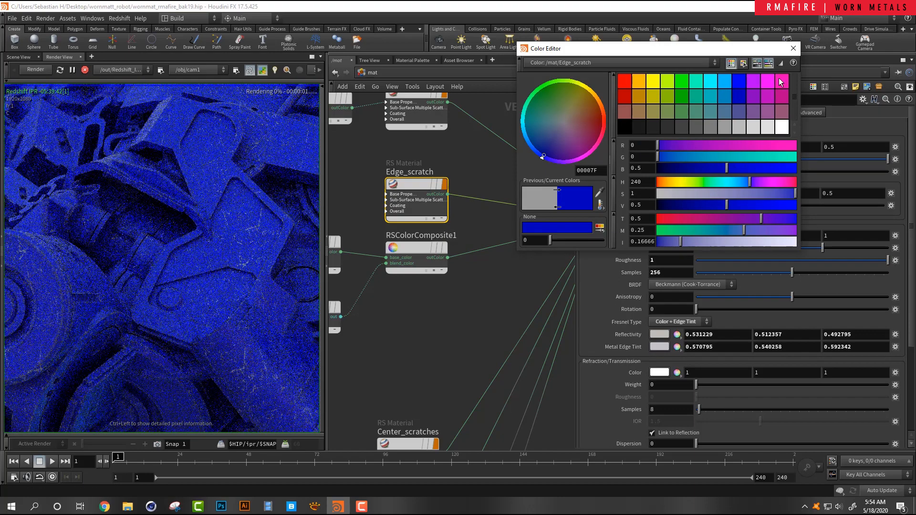
{"action": "left_click", "coordinate": [792, 48]}
{"action": "scroll", "coordinate": [172, 227], "scroll_direction": "down", "scroll_amount": 3}
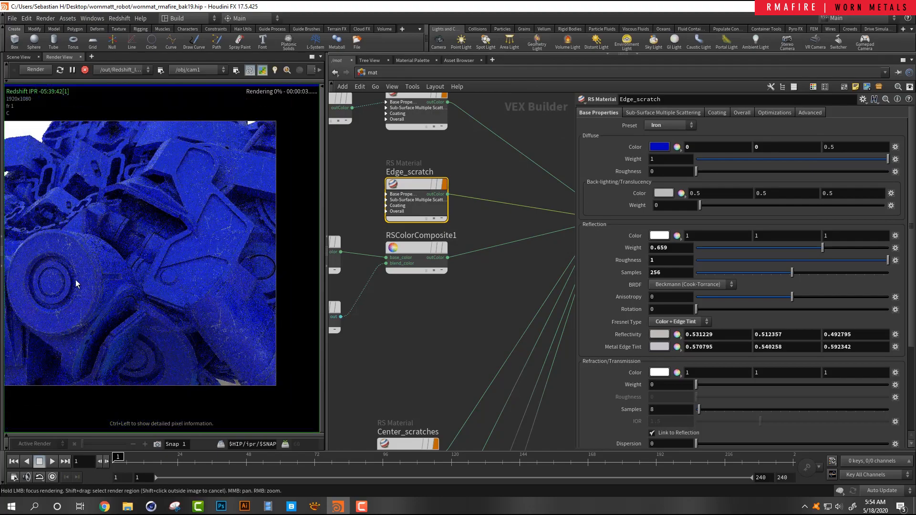
{"action": "scroll", "coordinate": [75, 280], "scroll_direction": "up", "scroll_amount": 4}
{"action": "scroll", "coordinate": [97, 232], "scroll_direction": "up", "scroll_amount": 2}
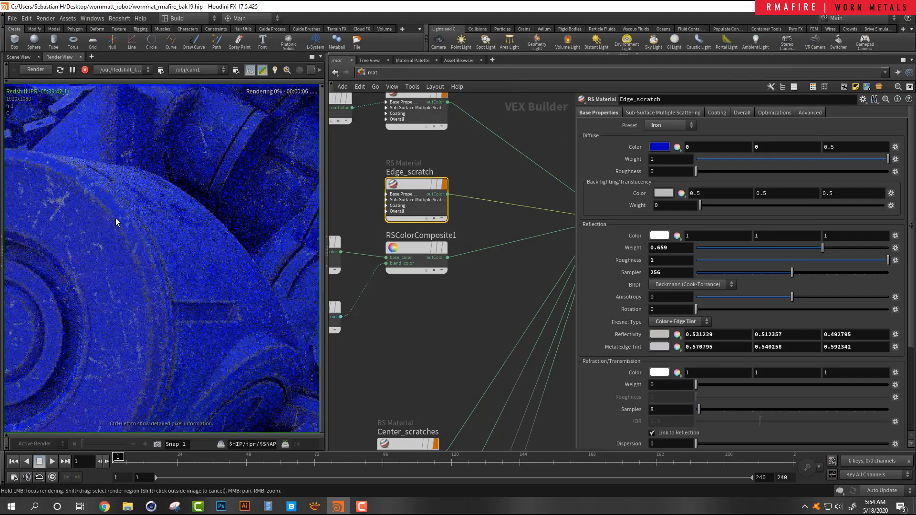
{"action": "scroll", "coordinate": [167, 254], "scroll_direction": "down", "scroll_amount": 3}
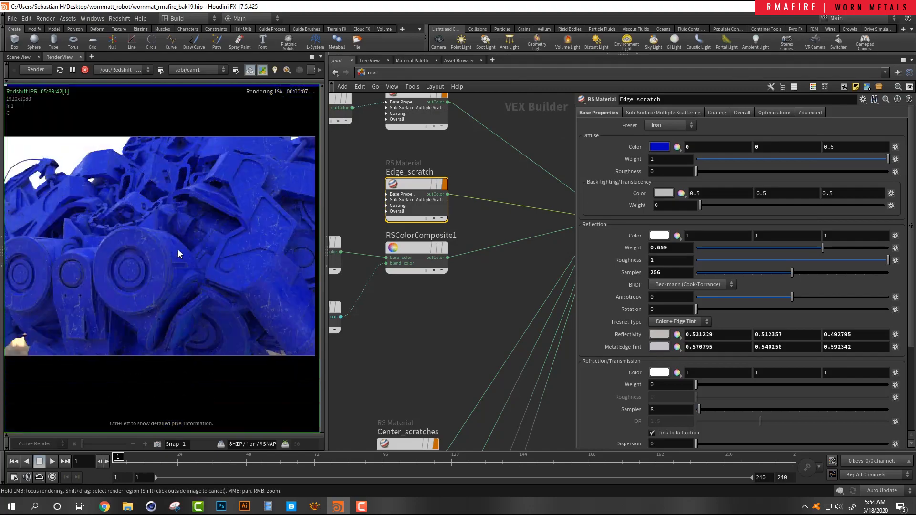
{"action": "scroll", "coordinate": [299, 224], "scroll_direction": "up", "scroll_amount": 3}
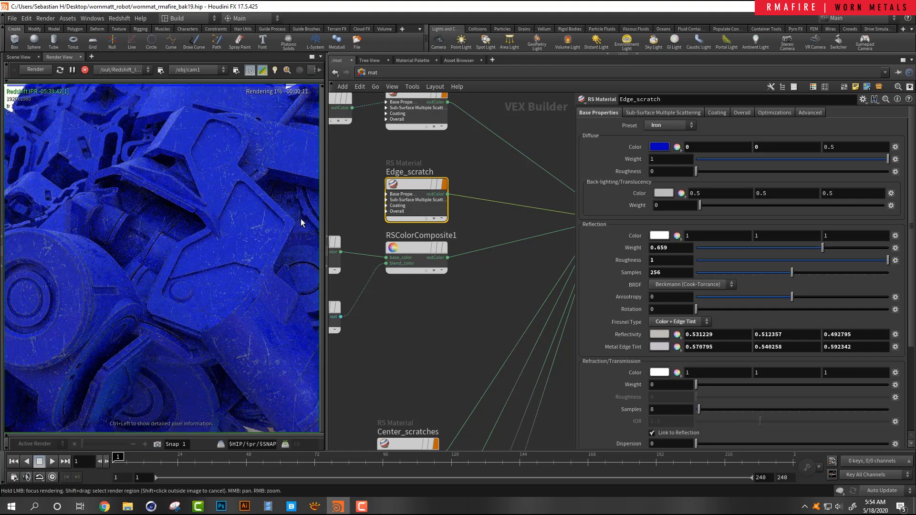
{"action": "scroll", "coordinate": [301, 223], "scroll_direction": "up", "scroll_amount": 2}
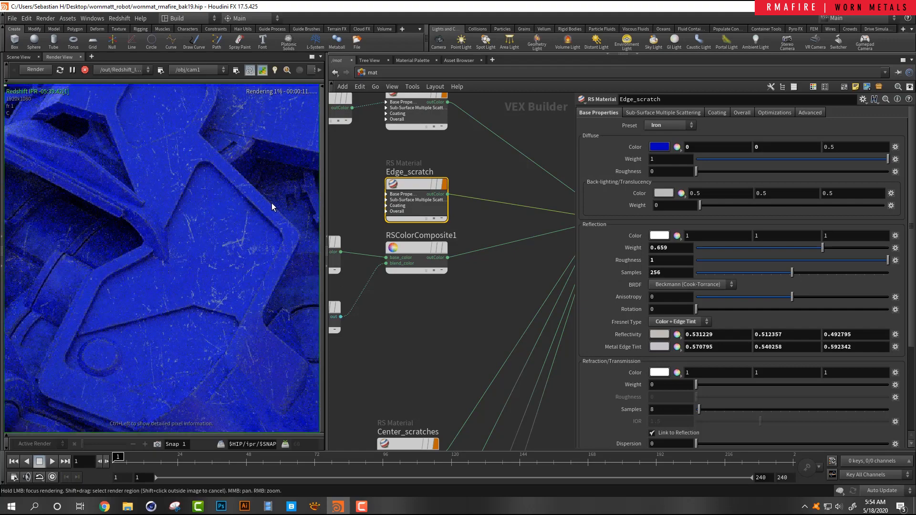
- Move Center_scratches up beneath RSColorComposite1, and place the TextureSampler1, TriPlanar1, RSMathInv1 and RSRamp1 chain directly below it
{"action": "scroll", "coordinate": [462, 286], "scroll_direction": "down", "scroll_amount": 3}
{"action": "middle_click_drag", "start_coordinate": [439, 310], "coordinate": [445, 260]}
{"action": "left_click_drag", "start_coordinate": [444, 320], "coordinate": [441, 263]}
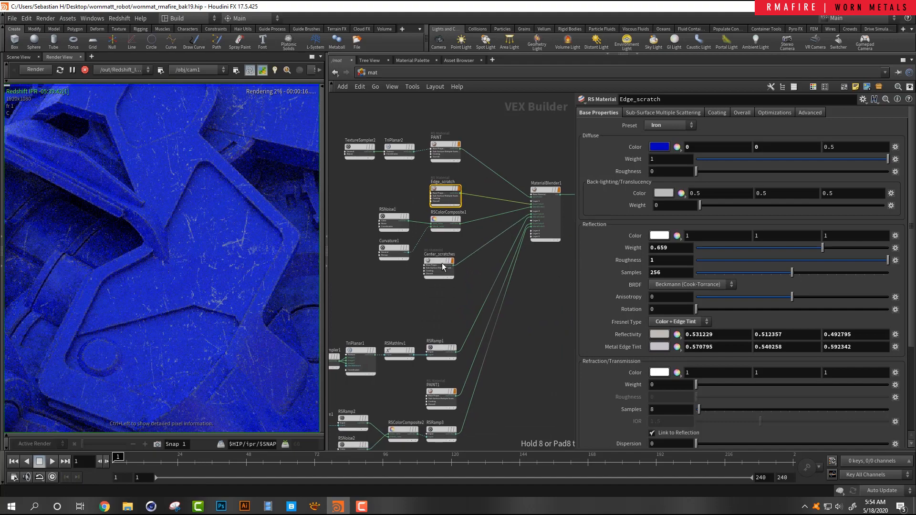
{"action": "middle_click_drag", "start_coordinate": [437, 314], "coordinate": [485, 239]}
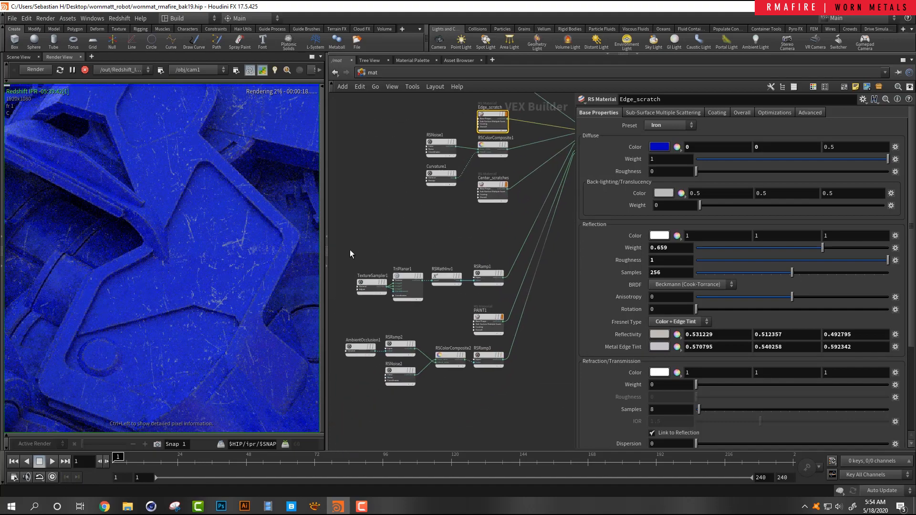
{"action": "mouse_move", "coordinate": [350, 250]}
{"action": "left_mouse_down"}
{"action": "mouse_move", "coordinate": [478, 291]}
{"action": "mouse_move", "coordinate": [484, 223]}
{"action": "left_mouse_up"}
{"action": "left_click_drag", "start_coordinate": [491, 265], "coordinate": [542, 226]}
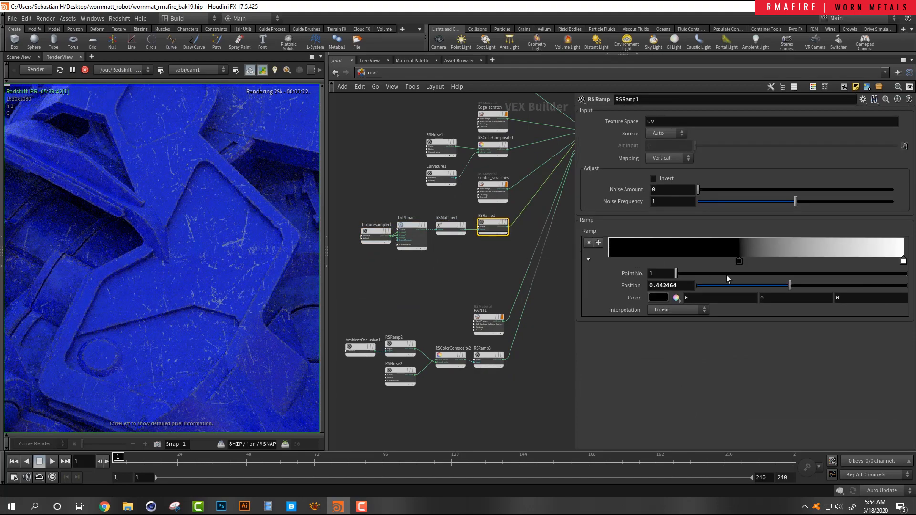
- Shift the black point of RSRamp1 to position 0.732577 and check the scratches across the robot in the render
{"action": "left_click_drag", "start_coordinate": [739, 260], "coordinate": [824, 267]}
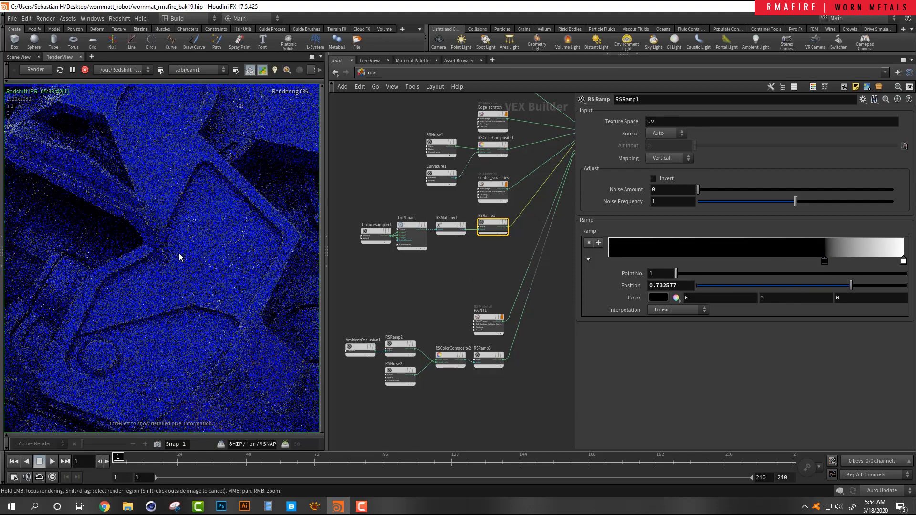
{"action": "scroll", "coordinate": [179, 256], "scroll_direction": "down", "scroll_amount": 12}
{"action": "scroll", "coordinate": [56, 280], "scroll_direction": "up", "scroll_amount": 4}
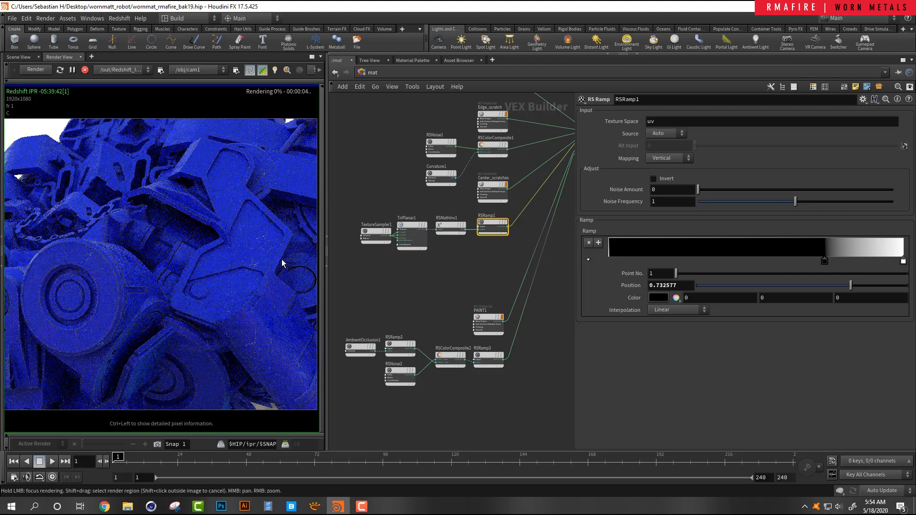
{"action": "scroll", "coordinate": [274, 234], "scroll_direction": "up", "scroll_amount": 3}
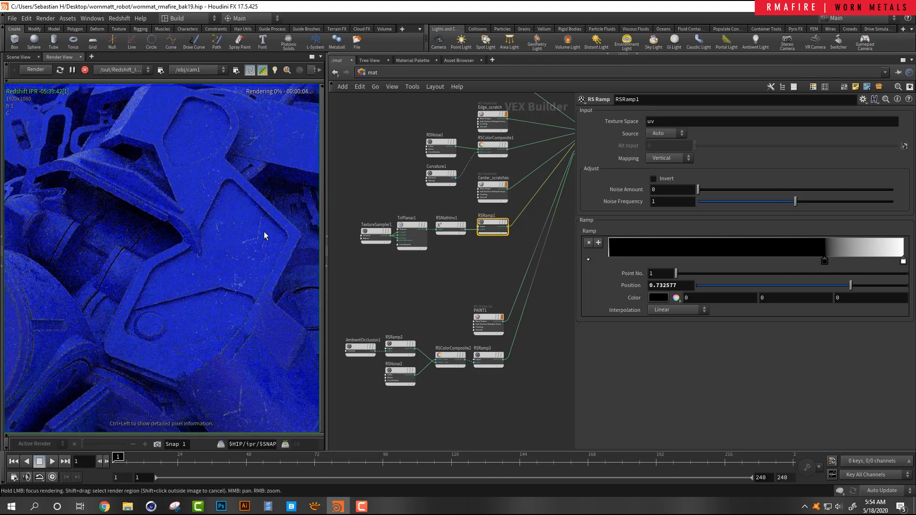
{"action": "scroll", "coordinate": [184, 243], "scroll_direction": "down", "scroll_amount": 4}
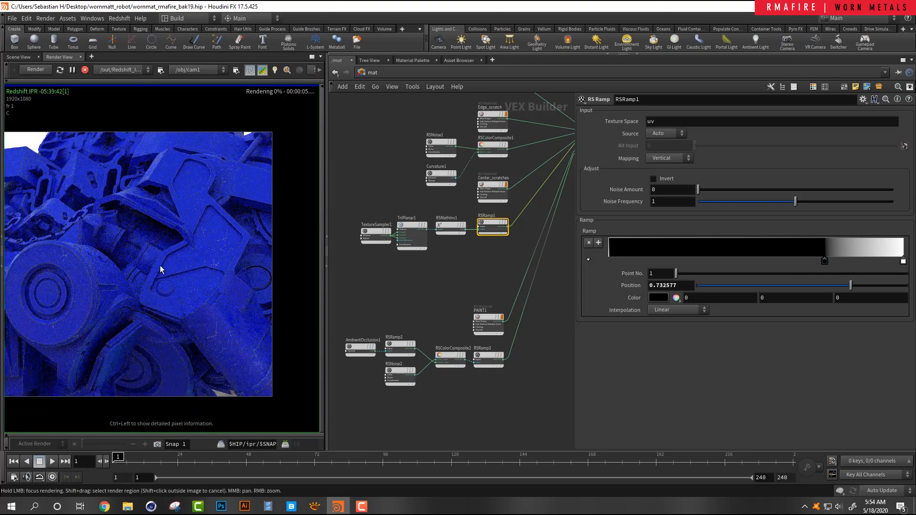
{"action": "scroll", "coordinate": [160, 266], "scroll_direction": "up", "scroll_amount": 6}
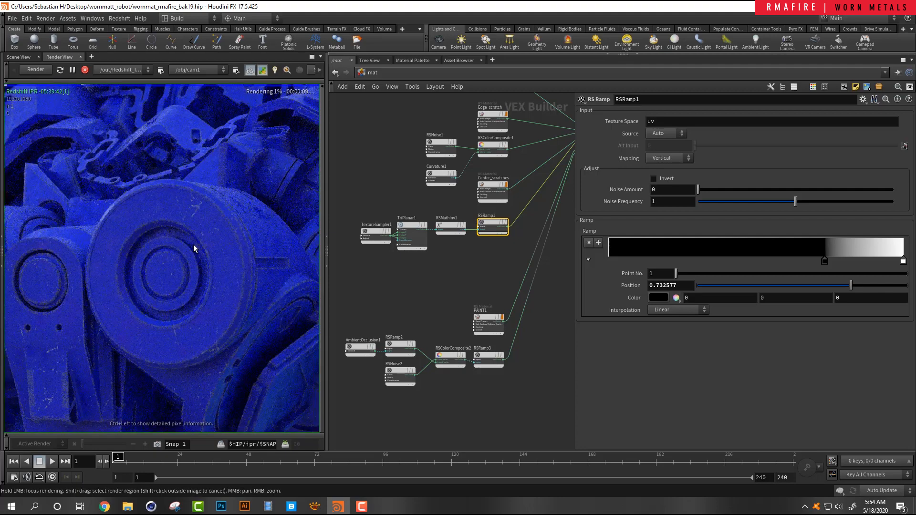
{"action": "scroll", "coordinate": [223, 218], "scroll_direction": "up", "scroll_amount": 3}
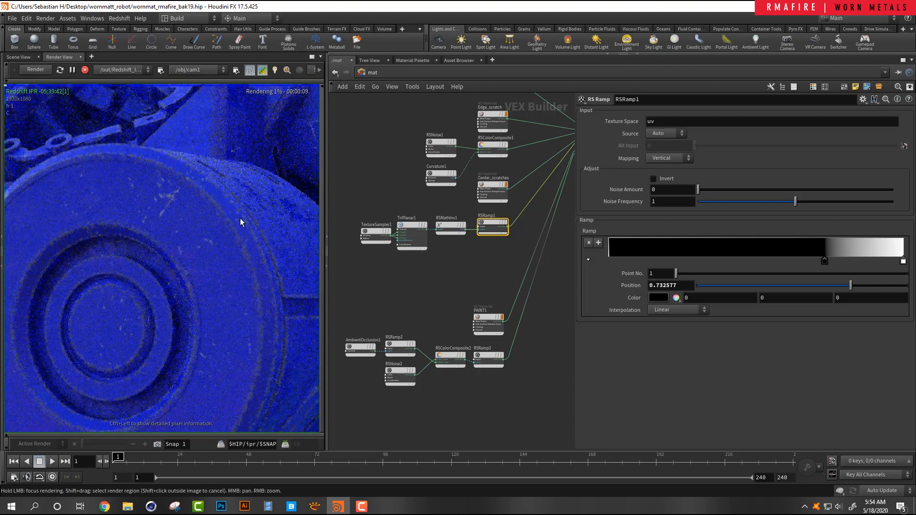
{"action": "scroll", "coordinate": [240, 218], "scroll_direction": "down", "scroll_amount": 3}
{"action": "scroll", "coordinate": [77, 283], "scroll_direction": "up", "scroll_amount": 2}
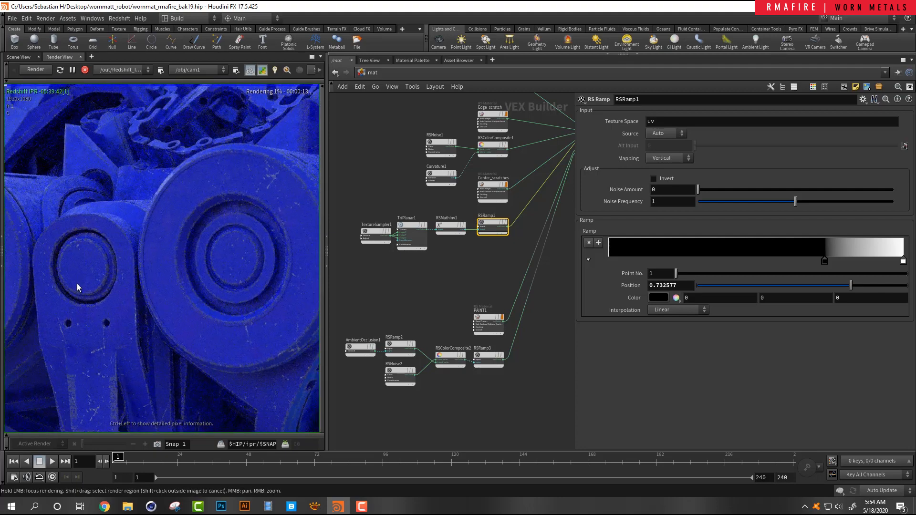
{"action": "middle_click_drag", "start_coordinate": [76, 283], "coordinate": [156, 320]}
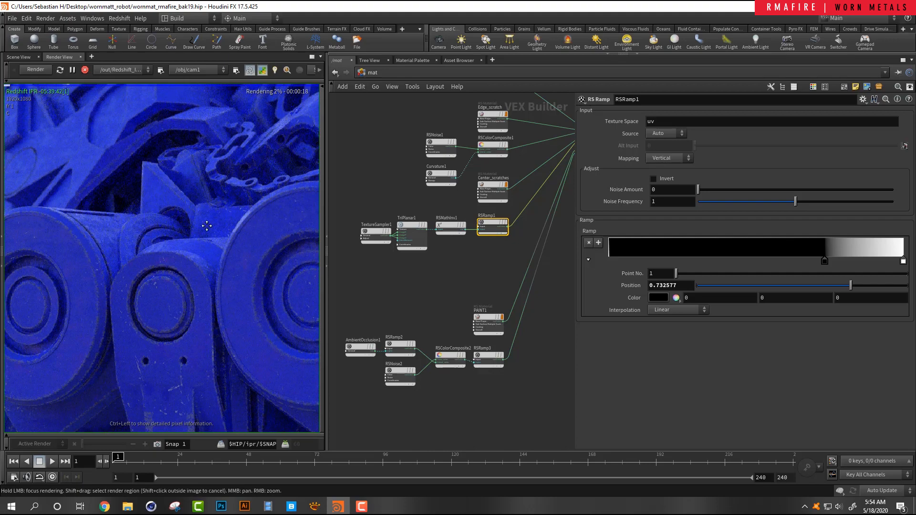
{"action": "middle_click_drag", "start_coordinate": [204, 224], "coordinate": [133, 272]}
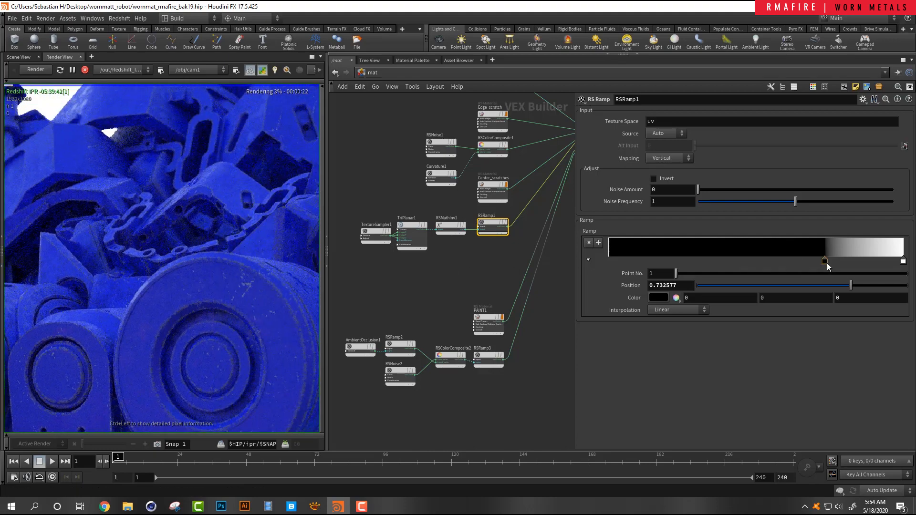
- Set the position of RSRamp1's black point to 0.56564 and check the scratches in the render
{"action": "left_click_drag", "start_coordinate": [827, 264], "coordinate": [775, 253]}
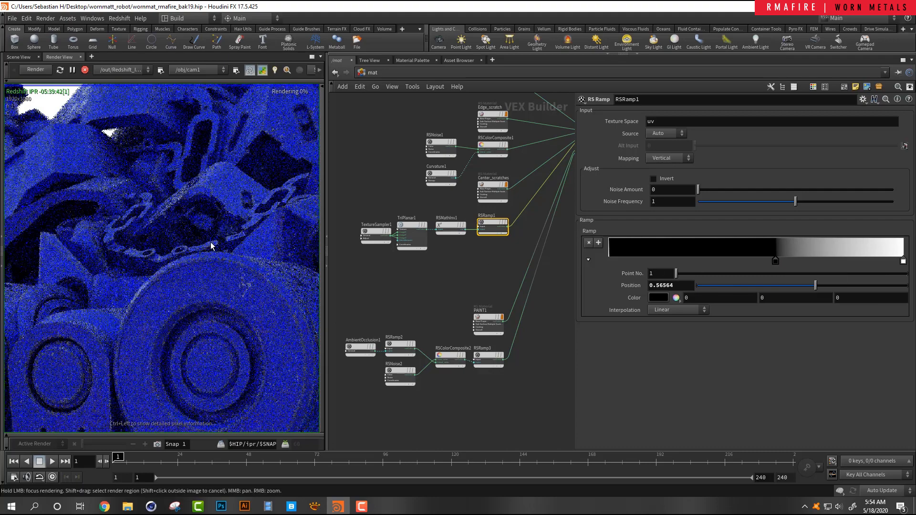
{"action": "scroll", "coordinate": [239, 247], "scroll_direction": "down", "scroll_amount": 3}
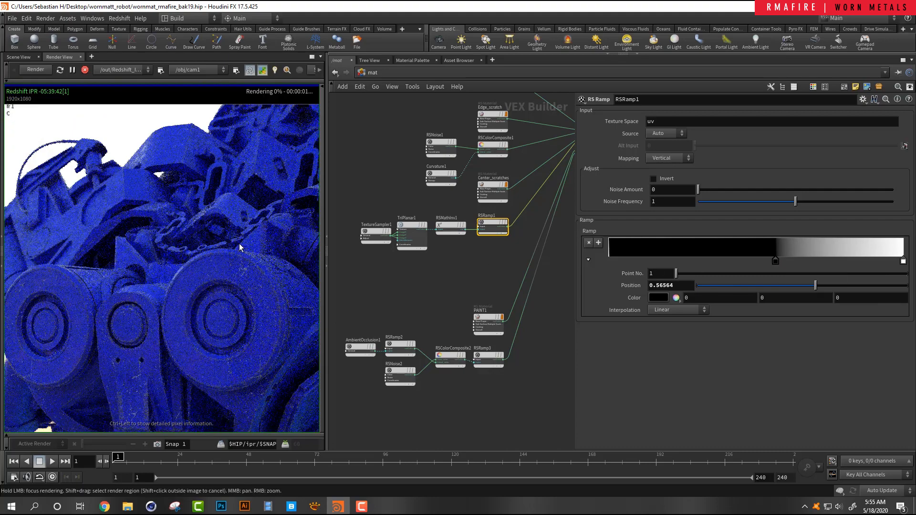
{"action": "middle_click_drag", "start_coordinate": [265, 257], "coordinate": [151, 222]}
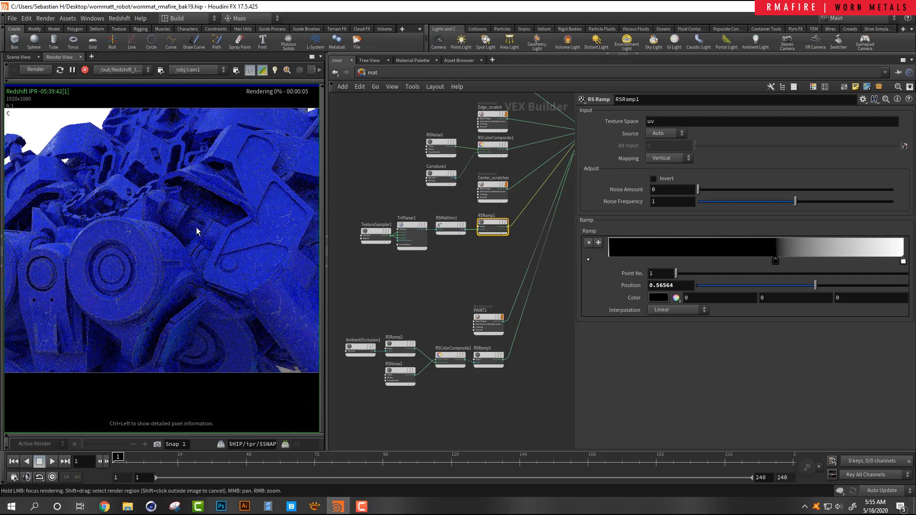
{"action": "scroll", "coordinate": [205, 231], "scroll_direction": "up", "scroll_amount": 2}
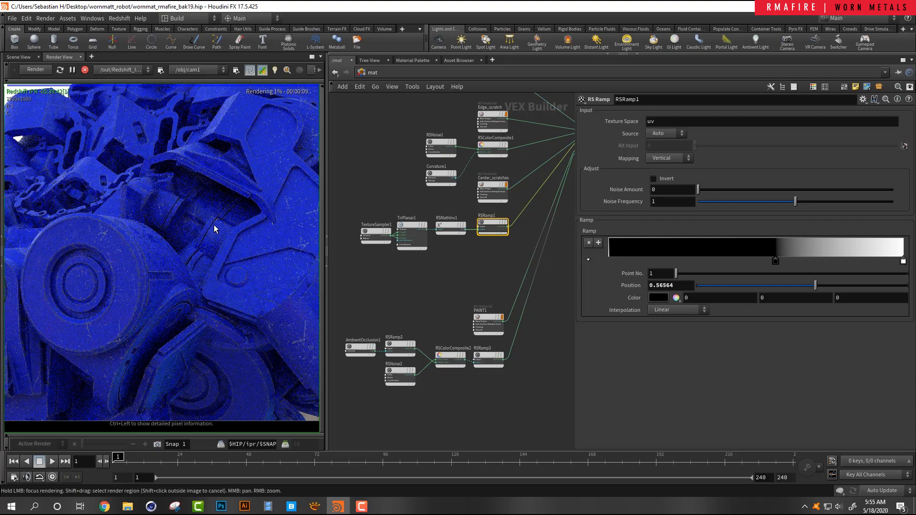
- Move PAINT1 and its AmbientOcclusion1, RSRamp2, RSNoise2, RSColorComposite2 and RSRamp3 nodes up beneath RSRamp1
{"action": "left_click_drag", "start_coordinate": [348, 294], "coordinate": [514, 406]}
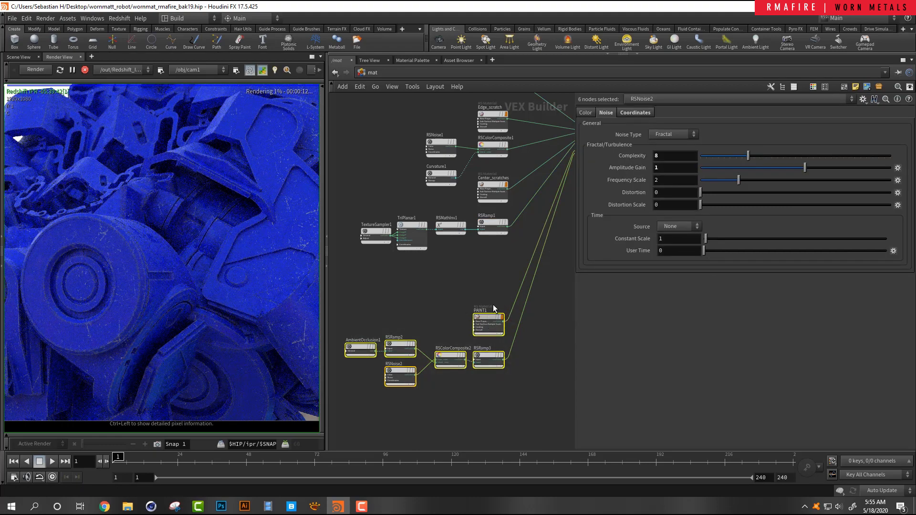
{"action": "left_click_drag", "start_coordinate": [484, 318], "coordinate": [488, 261]}
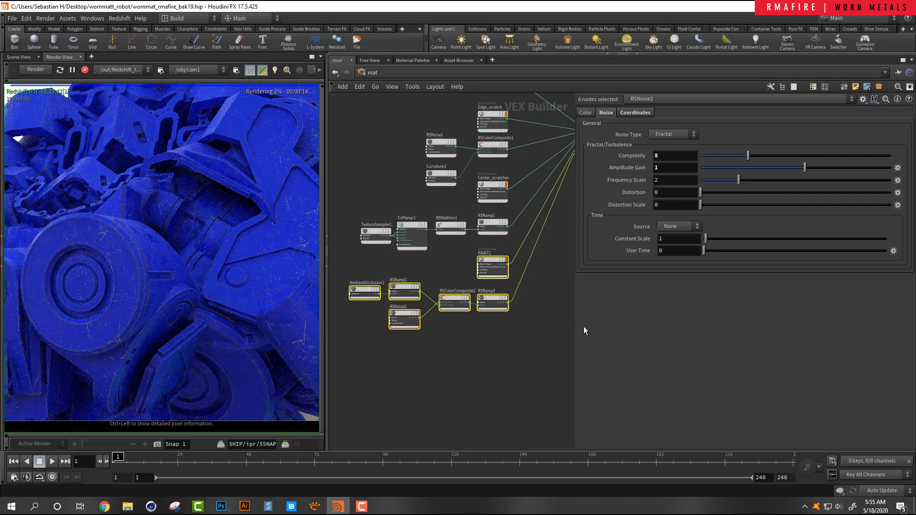
- Examine the edge wear and surface scratches on the robot's wheels, panels and joints in the render
{"action": "scroll", "coordinate": [127, 259], "scroll_direction": "down", "scroll_amount": 2}
{"action": "scroll", "coordinate": [133, 232], "scroll_direction": "up", "scroll_amount": 2}
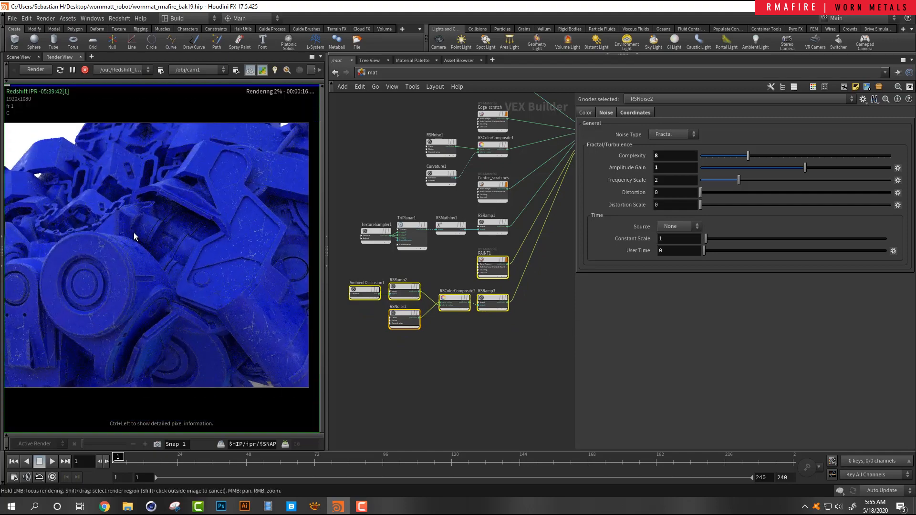
{"action": "middle_click_drag", "start_coordinate": [109, 217], "coordinate": [201, 196]}
{"action": "middle_click_drag", "start_coordinate": [144, 236], "coordinate": [150, 232]}
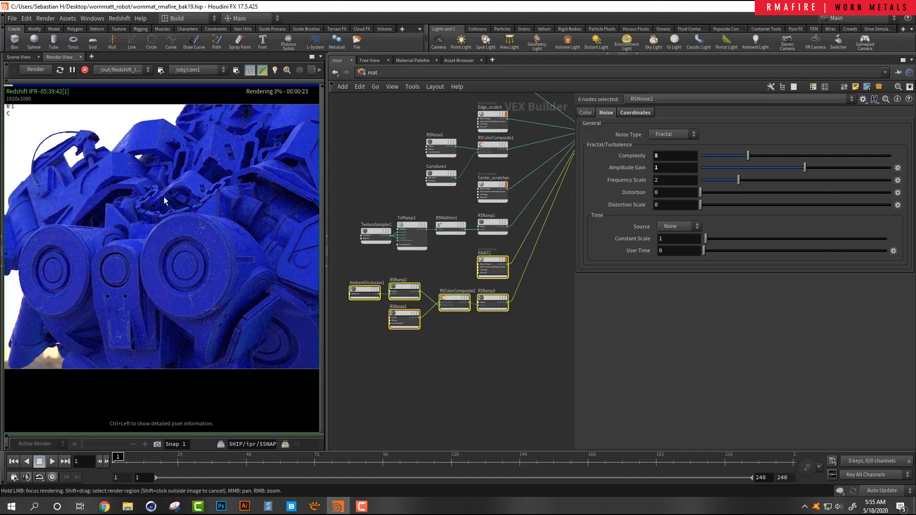
{"action": "middle_click_drag", "start_coordinate": [205, 213], "coordinate": [126, 237]}
{"action": "scroll", "coordinate": [234, 194], "scroll_direction": "up", "scroll_amount": 3}
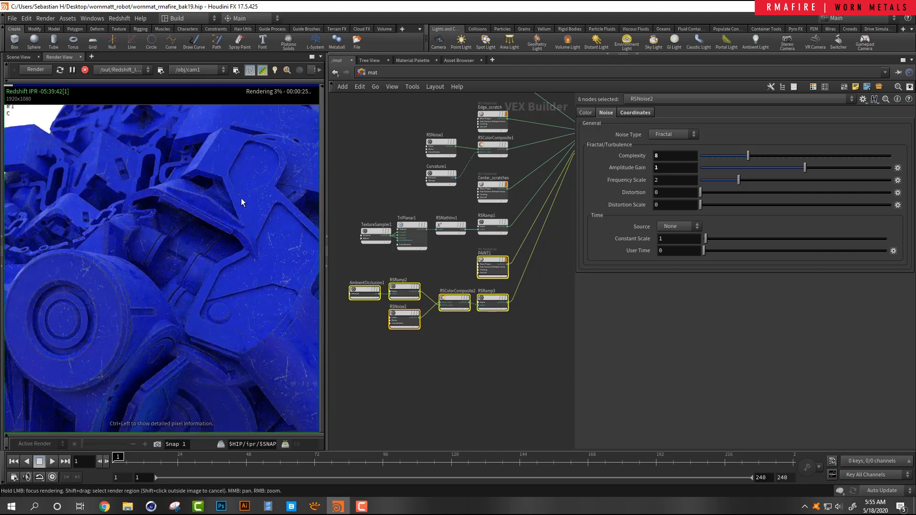
{"action": "middle_click_drag", "start_coordinate": [242, 199], "coordinate": [167, 217]}
{"action": "scroll", "coordinate": [280, 131], "scroll_direction": "up", "scroll_amount": 3}
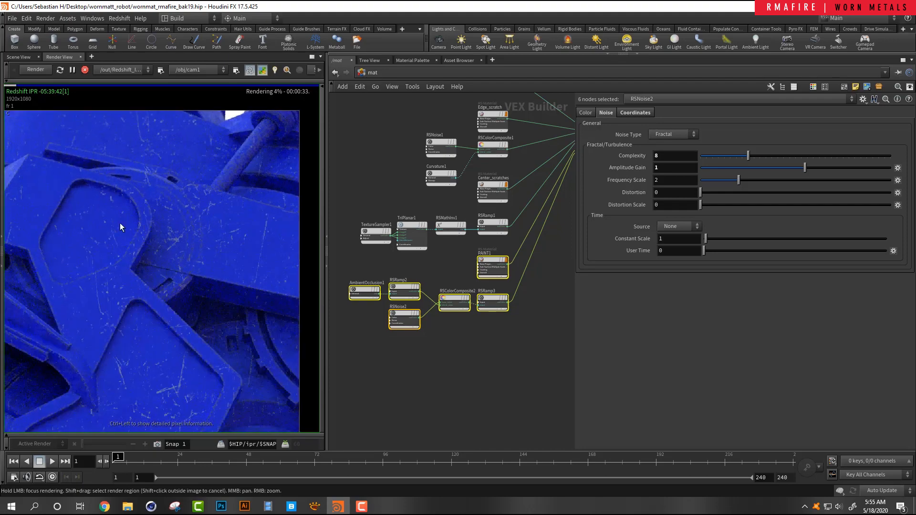
{"action": "middle_click_drag", "start_coordinate": [119, 222], "coordinate": [216, 191]}
{"action": "middle_click_drag", "start_coordinate": [106, 222], "coordinate": [245, 184]}
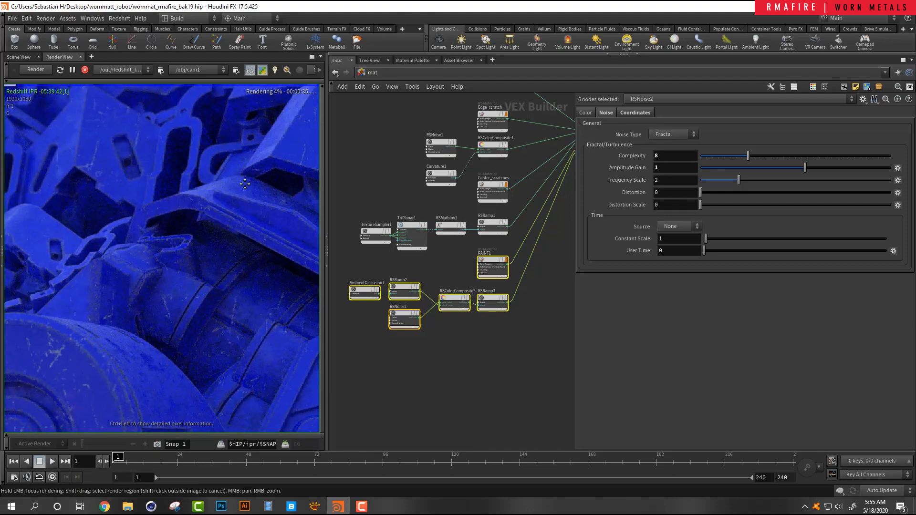
- Set the Edge_scratch material's diffuse colour to bright light blue (0, 0.5, 1) and check the edges in the render
{"action": "scroll", "coordinate": [528, 145], "scroll_direction": "up", "scroll_amount": 5}
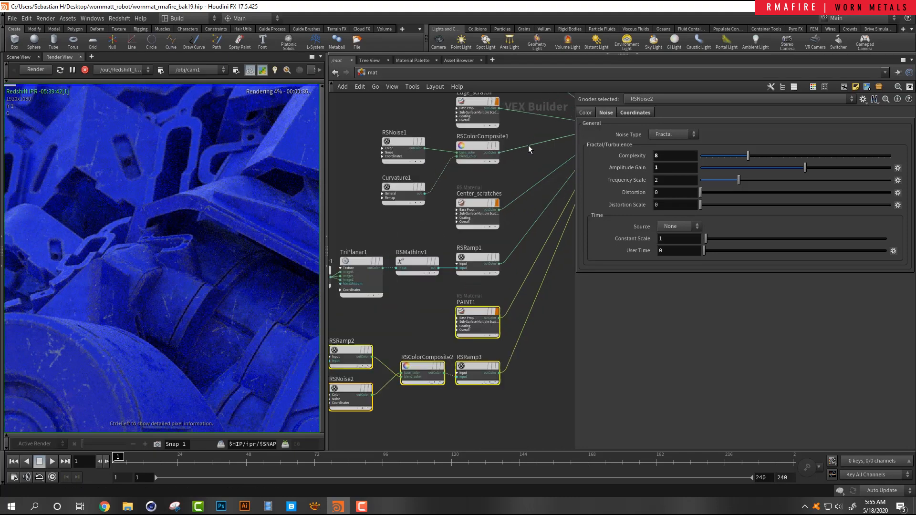
{"action": "middle_click_drag", "start_coordinate": [501, 251], "coordinate": [483, 359]}
{"action": "scroll", "coordinate": [459, 191], "scroll_direction": "up", "scroll_amount": 3}
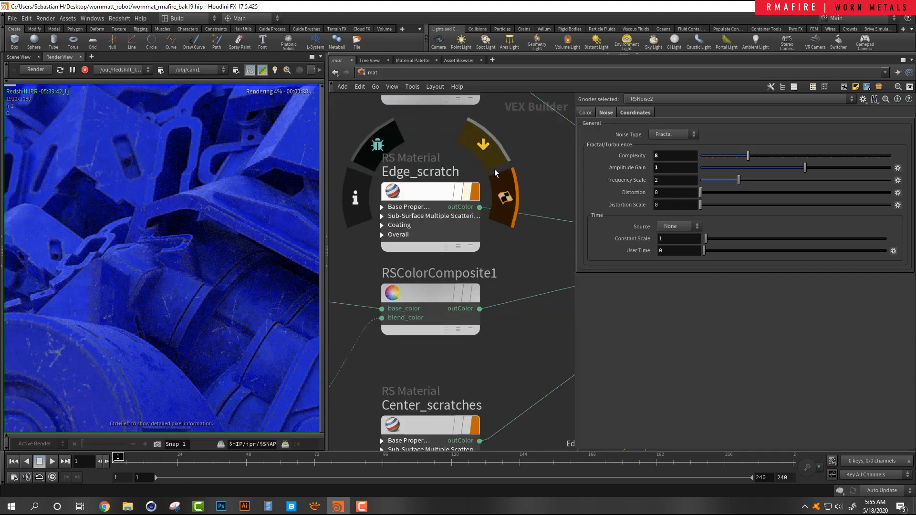
{"action": "scroll", "coordinate": [494, 169], "scroll_direction": "down", "scroll_amount": 5}
{"action": "left_click", "coordinate": [463, 199]}
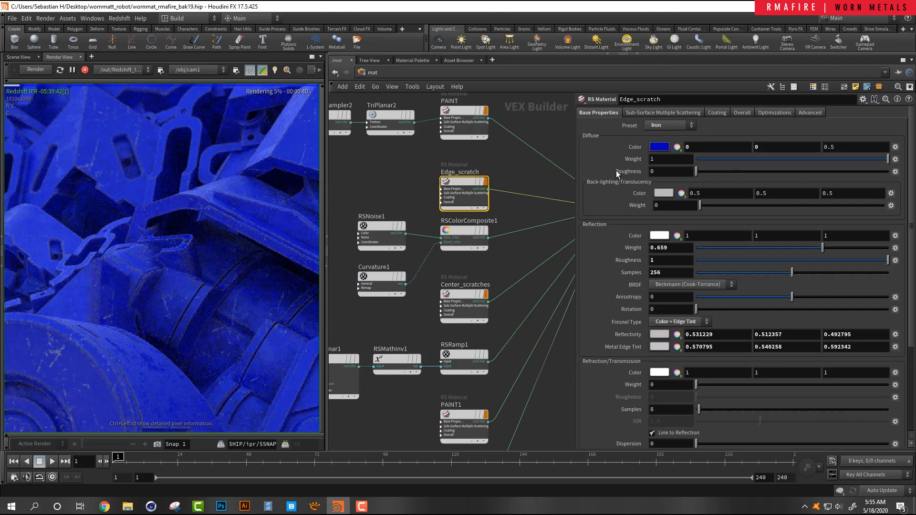
{"action": "left_click", "coordinate": [660, 147]}
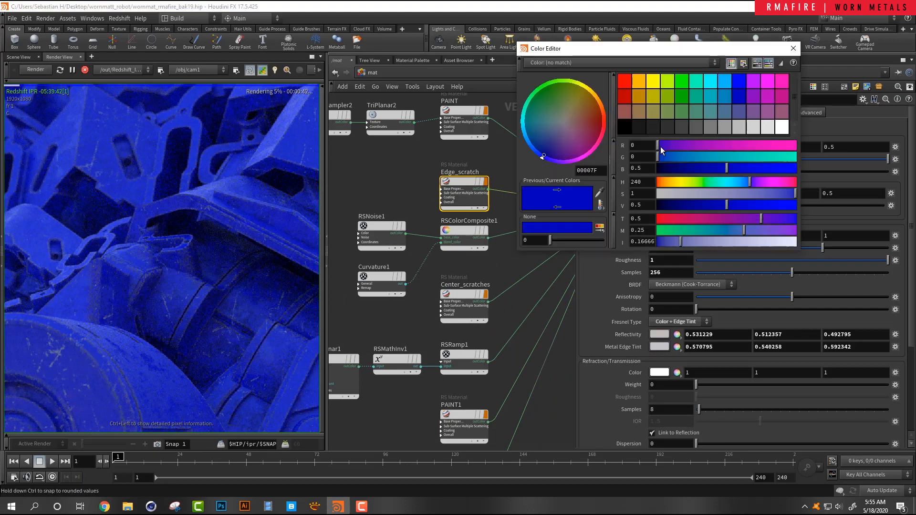
{"action": "left_click", "coordinate": [728, 81]}
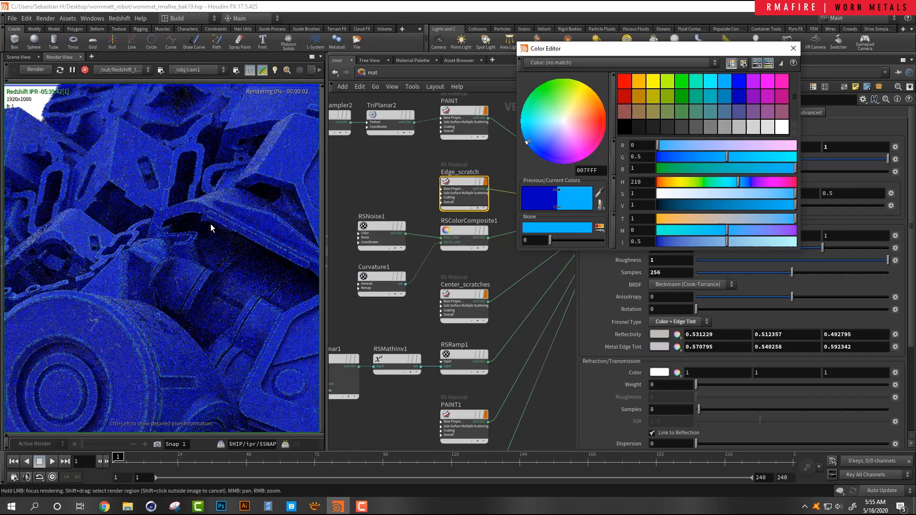
{"action": "middle_click_drag", "start_coordinate": [158, 348], "coordinate": [238, 263]}
{"action": "scroll", "coordinate": [145, 334], "scroll_direction": "up", "scroll_amount": 3}
{"action": "scroll", "coordinate": [135, 319], "scroll_direction": "up", "scroll_amount": 2}
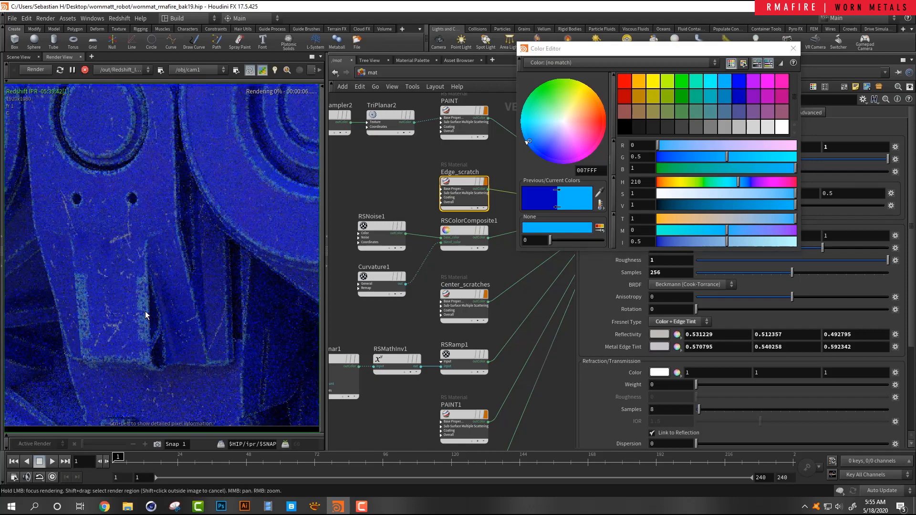
- Examine the light blue edge scratches across the robot's leg, wheels and upper panels in the render, and close the colour editor
{"action": "scroll", "coordinate": [191, 293], "scroll_direction": "down", "scroll_amount": 3}
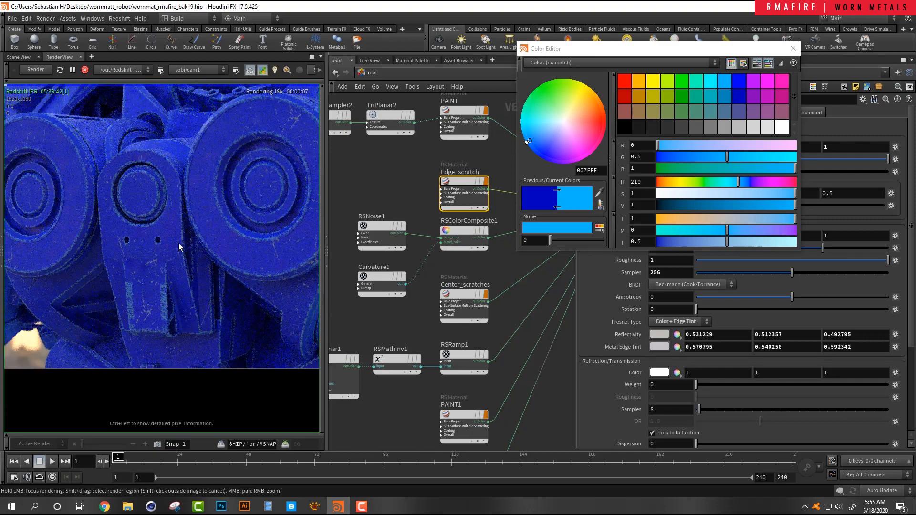
{"action": "middle_click_drag", "start_coordinate": [150, 191], "coordinate": [123, 254]}
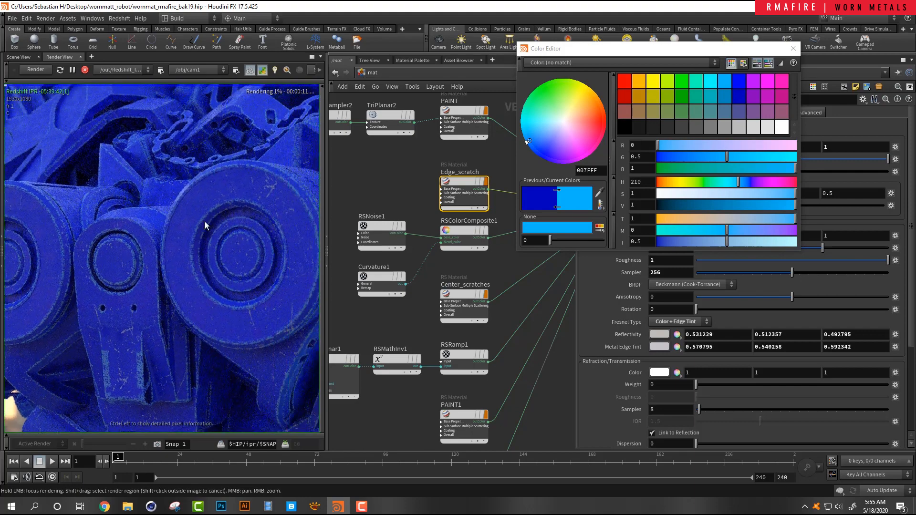
{"action": "middle_click_drag", "start_coordinate": [250, 204], "coordinate": [111, 239]}
{"action": "scroll", "coordinate": [242, 208], "scroll_direction": "down", "scroll_amount": 2}
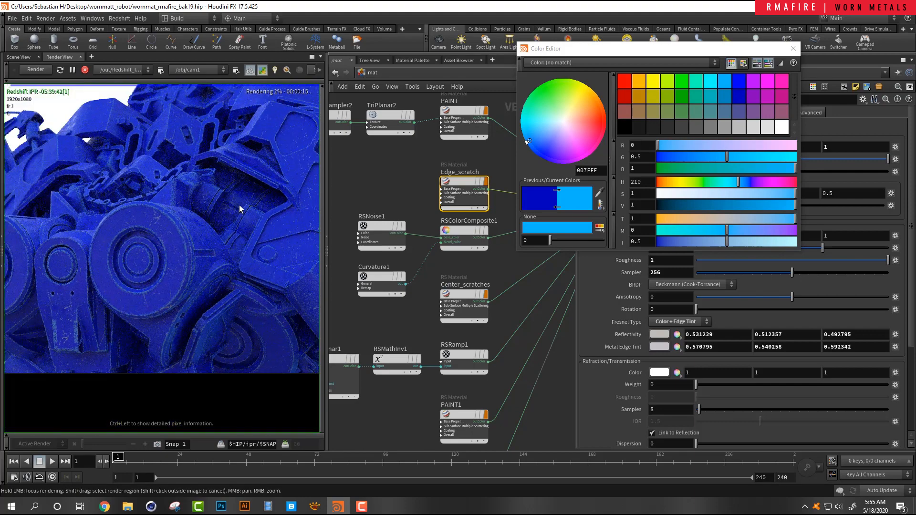
{"action": "middle_click_drag", "start_coordinate": [244, 208], "coordinate": [169, 227]}
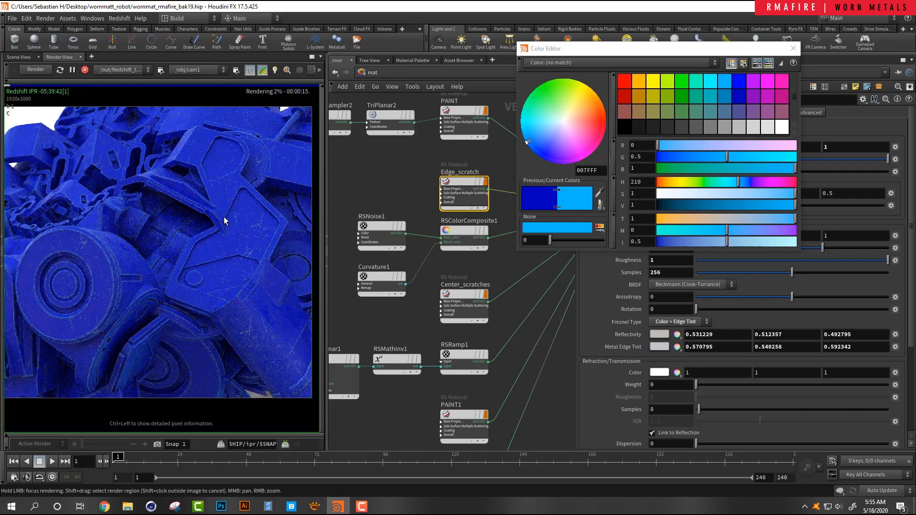
{"action": "left_click", "coordinate": [794, 48]}
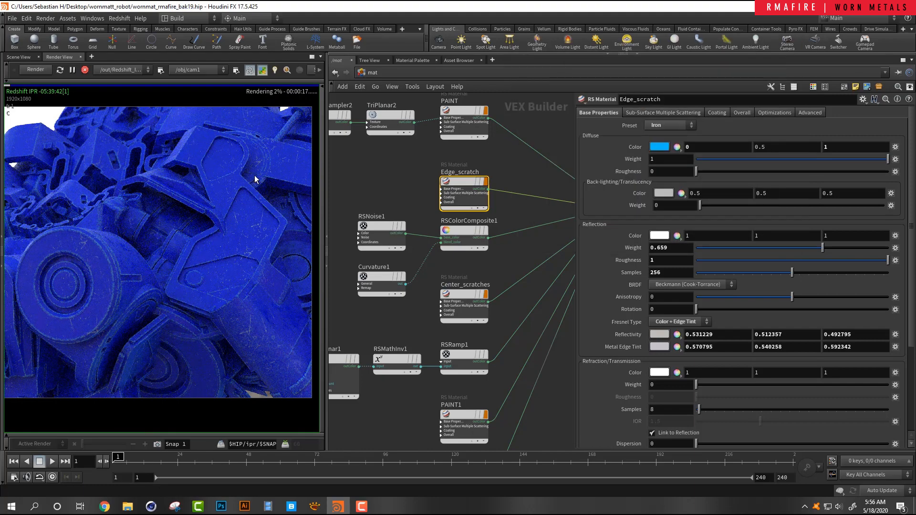
{"action": "scroll", "coordinate": [184, 205], "scroll_direction": "down", "scroll_amount": 3}
{"action": "middle_click_drag", "start_coordinate": [159, 226], "coordinate": [208, 223]}
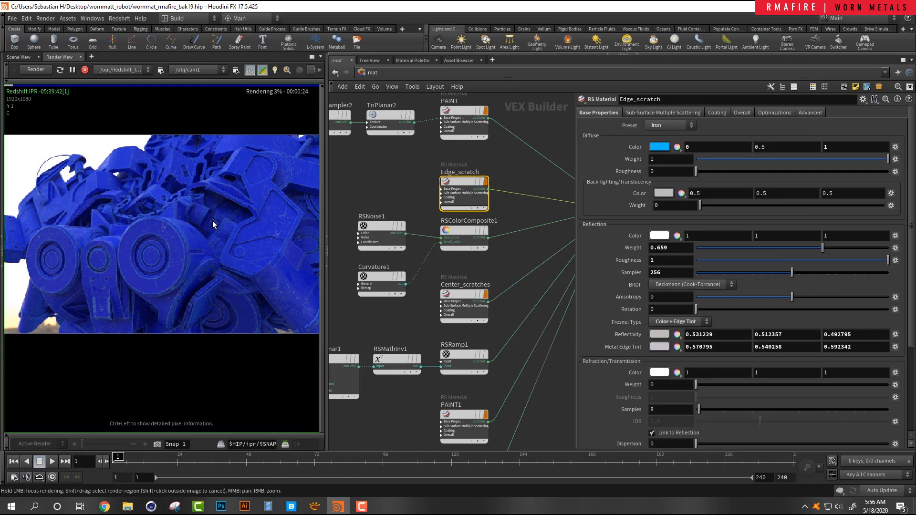
{"action": "middle_click_drag", "start_coordinate": [275, 224], "coordinate": [266, 223]}
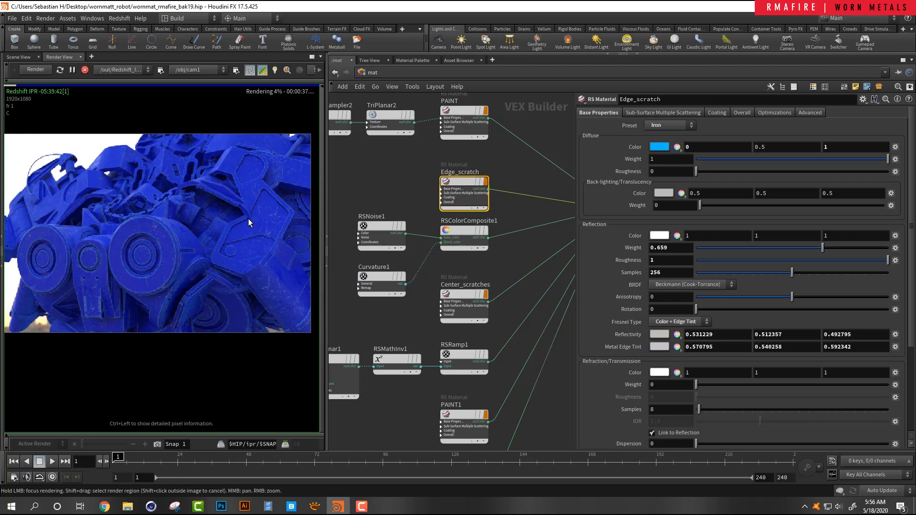
- Move the PAINT material up, clear of Edge_scratch, and expand its base property inputs
{"action": "middle_click_drag", "start_coordinate": [420, 168], "coordinate": [434, 302]}
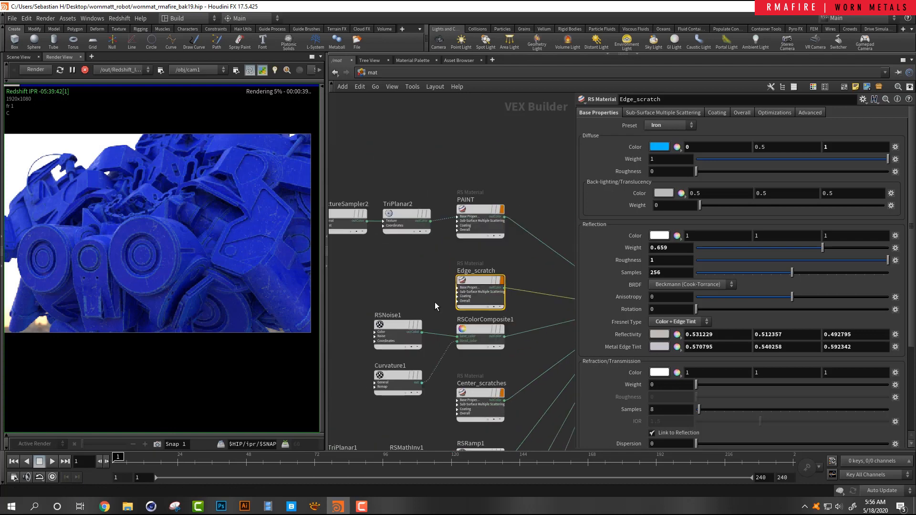
{"action": "mouse_move", "coordinate": [484, 230]}
{"action": "left_mouse_down"}
{"action": "mouse_move", "coordinate": [488, 118]}
{"action": "mouse_move", "coordinate": [494, 146]}
{"action": "left_mouse_up"}
{"action": "left_click", "coordinate": [466, 125]}
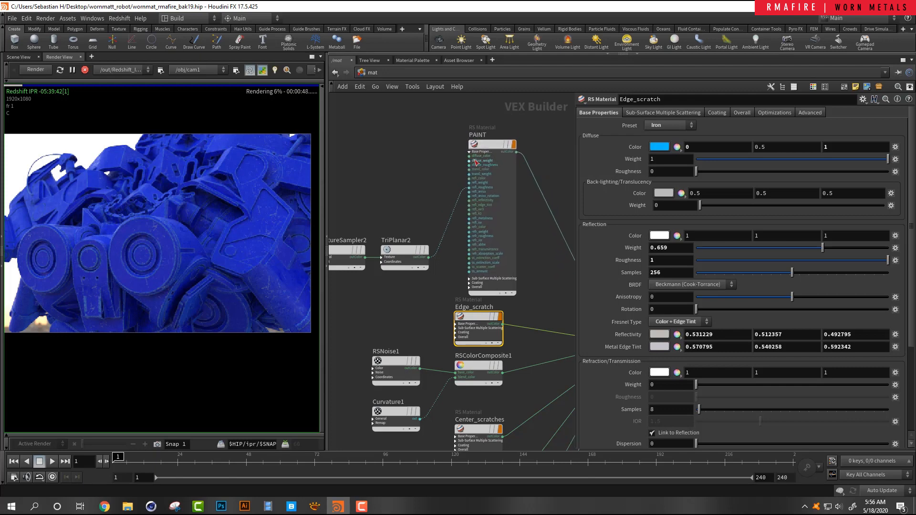
- Duplicate TextureSampler2 and TriPlanar2 and place the copies above the originals, beside the PAINT material
{"action": "left_click_drag", "start_coordinate": [342, 210], "coordinate": [413, 281]}
{"action": "key", "text": "ctrl+v"}
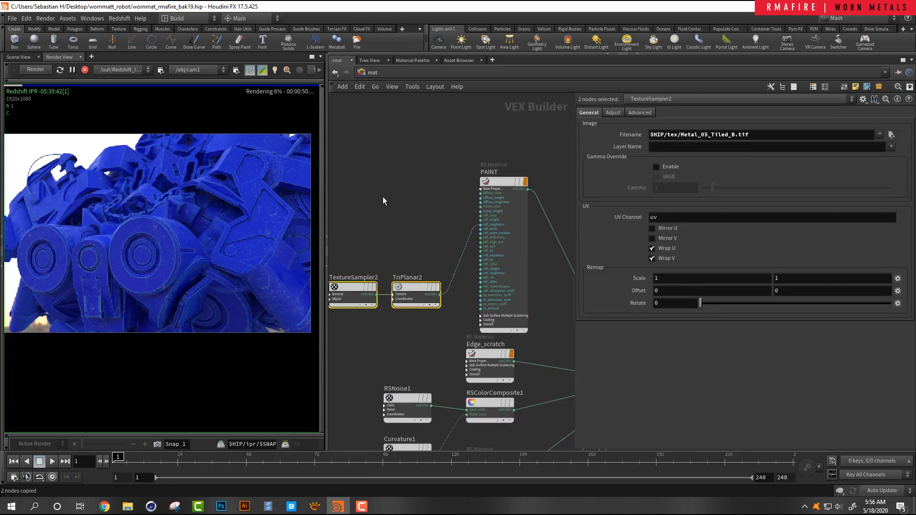
{"action": "left_click_drag", "start_coordinate": [411, 187], "coordinate": [363, 188]}
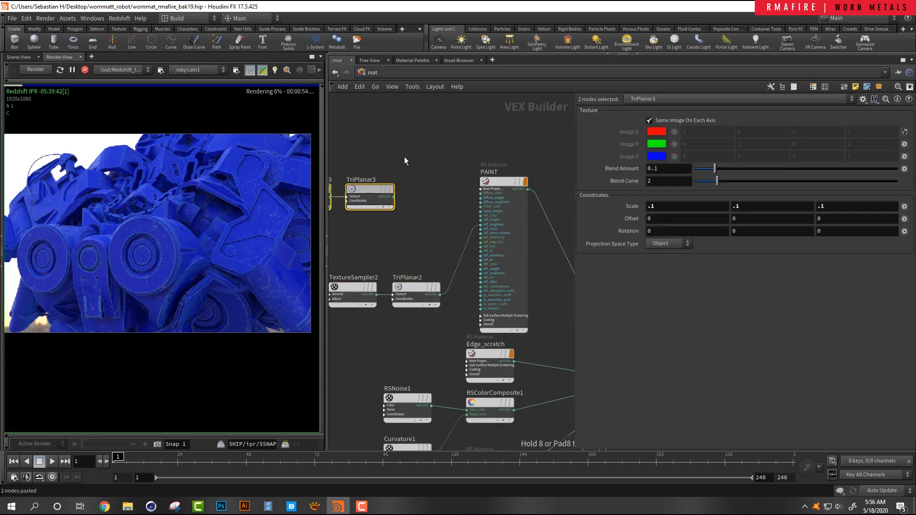
{"action": "left_click", "coordinate": [407, 154]}
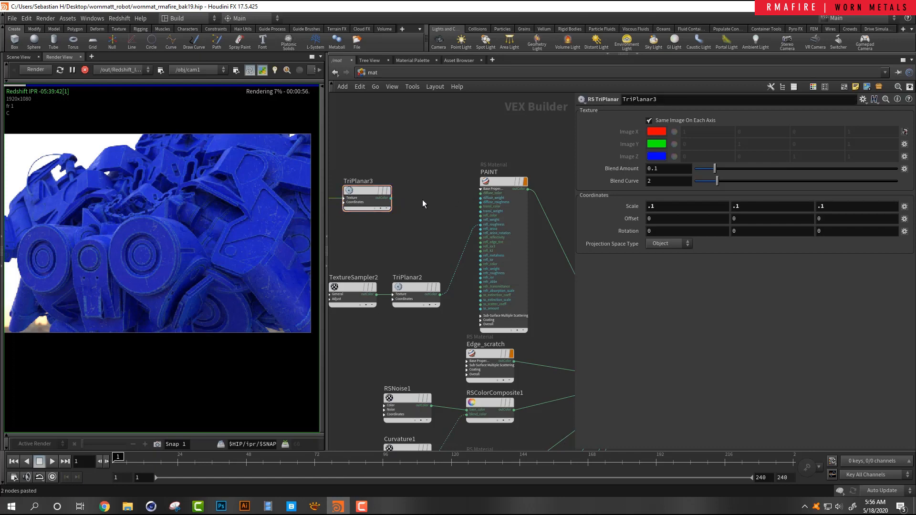
{"action": "middle_click_drag", "start_coordinate": [423, 200], "coordinate": [482, 197]}
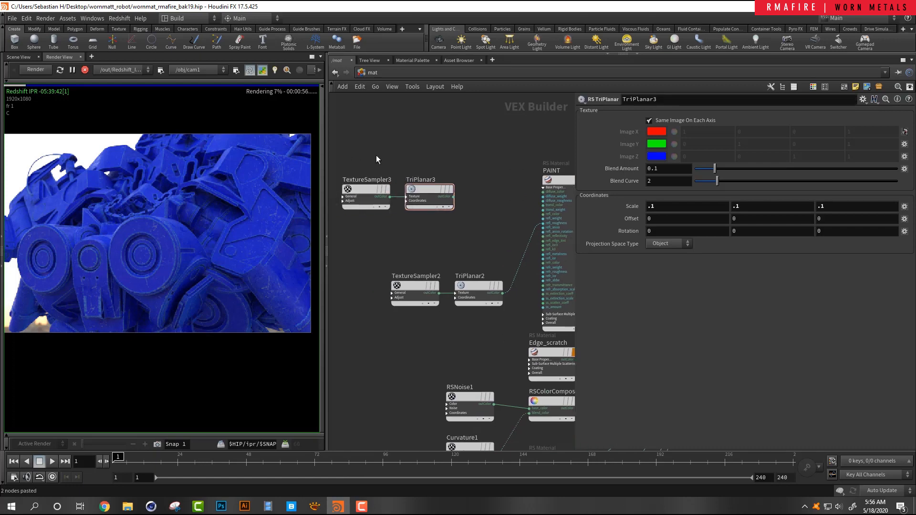
{"action": "left_click_drag", "start_coordinate": [376, 156], "coordinate": [433, 219]}
- Move RMA_FIRE_BASE up and connect PAINT's output directly to its Surface input in place of MaterialBlender1
{"action": "middle_click_drag", "start_coordinate": [426, 220], "coordinate": [337, 199]}
{"action": "scroll", "coordinate": [338, 199], "scroll_direction": "down", "scroll_amount": 3}
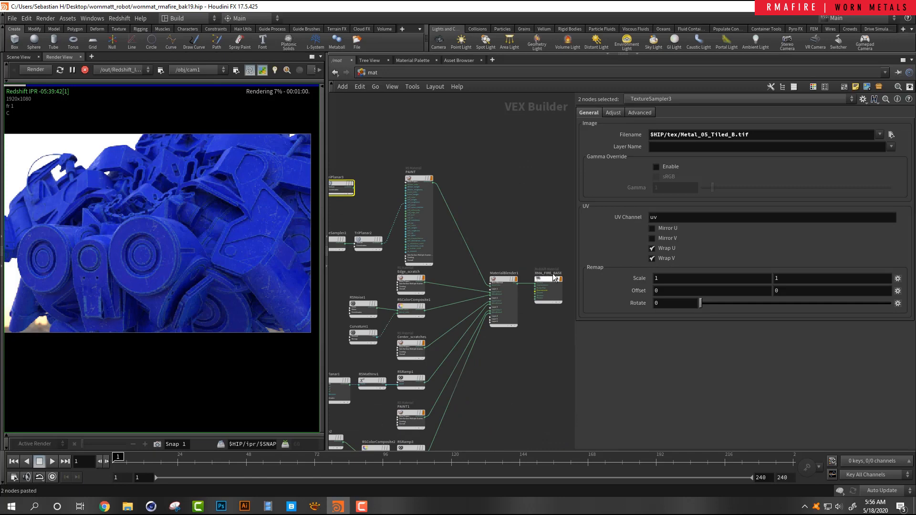
{"action": "scroll", "coordinate": [554, 278], "scroll_direction": "up", "scroll_amount": 3}
{"action": "left_click_drag", "start_coordinate": [547, 277], "coordinate": [526, 160]}
{"action": "left_click", "coordinate": [500, 170]}
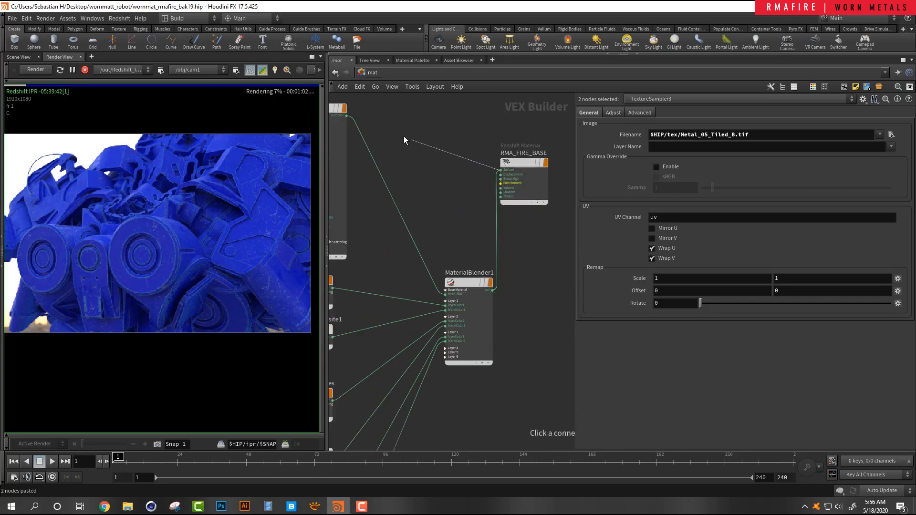
{"action": "left_click", "coordinate": [354, 125]}
{"action": "scroll", "coordinate": [437, 186], "scroll_direction": "down", "scroll_amount": 3}
{"action": "middle_click_drag", "start_coordinate": [439, 188], "coordinate": [540, 214]}
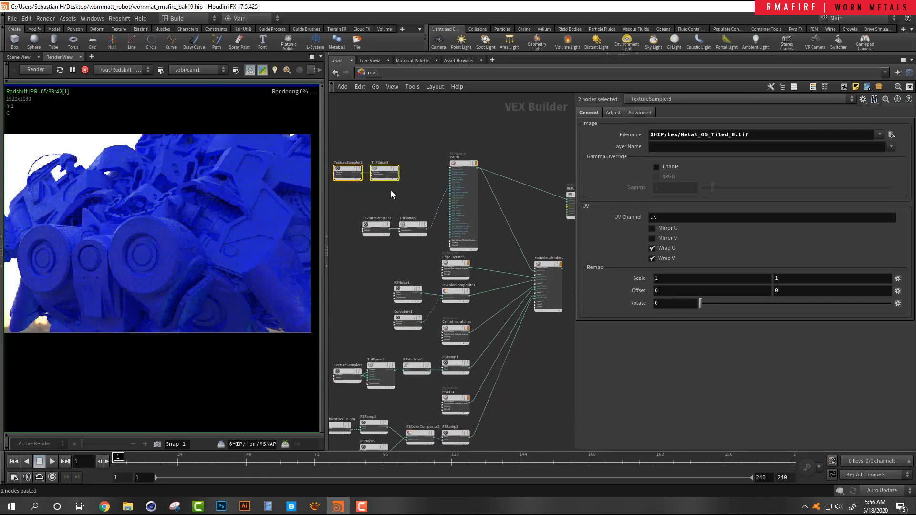
- Connect TriPlanar3's output to PAINT's diffuse_color input and check the metal texture in the render
{"action": "middle_click_drag", "start_coordinate": [391, 191], "coordinate": [431, 193]}
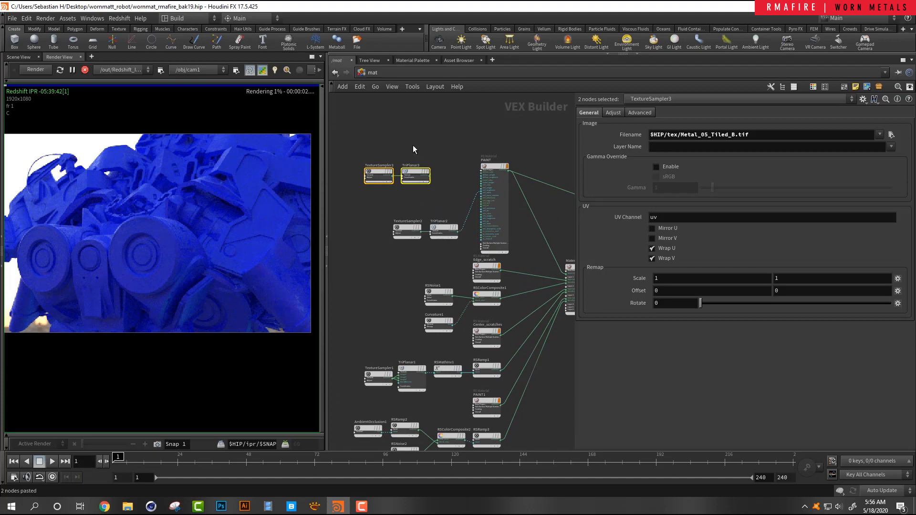
{"action": "scroll", "coordinate": [410, 144], "scroll_direction": "up", "scroll_amount": 3}
{"action": "left_click", "coordinate": [459, 172]}
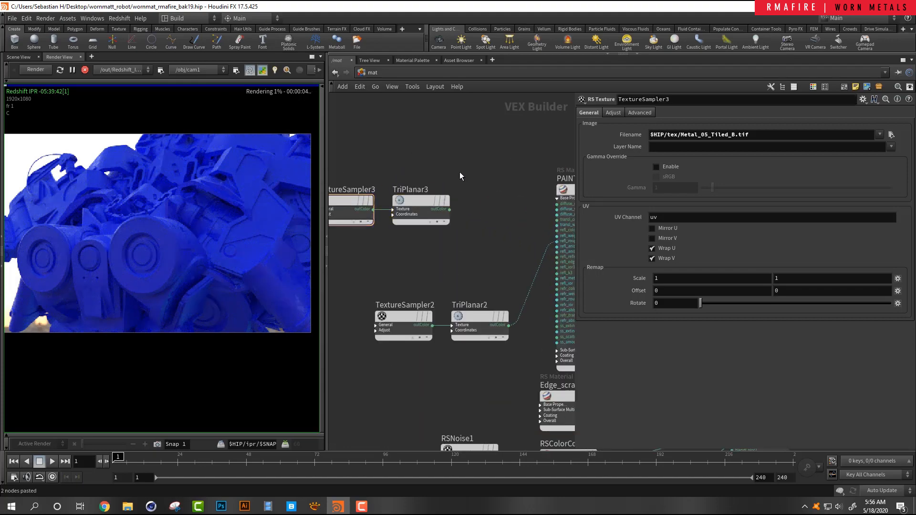
{"action": "scroll", "coordinate": [465, 157], "scroll_direction": "down", "scroll_amount": 3}
{"action": "left_click_drag", "start_coordinate": [370, 125], "coordinate": [451, 161]}
{"action": "left_click", "coordinate": [443, 160]}
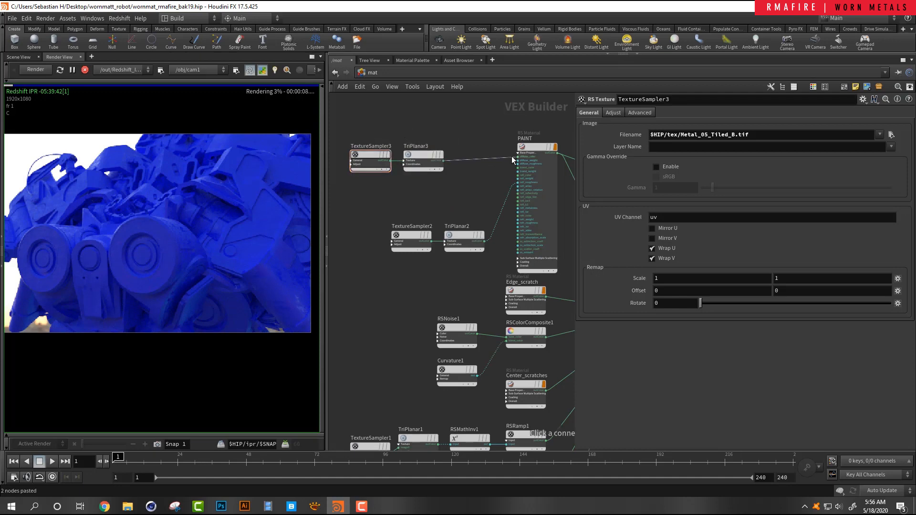
{"action": "left_click", "coordinate": [514, 156]}
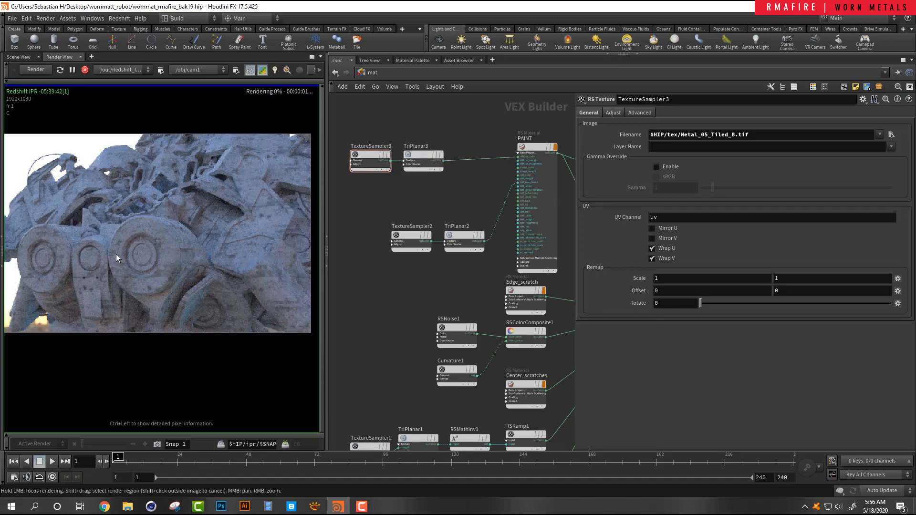
{"action": "right_click_drag", "start_coordinate": [146, 296], "coordinate": [144, 182]}
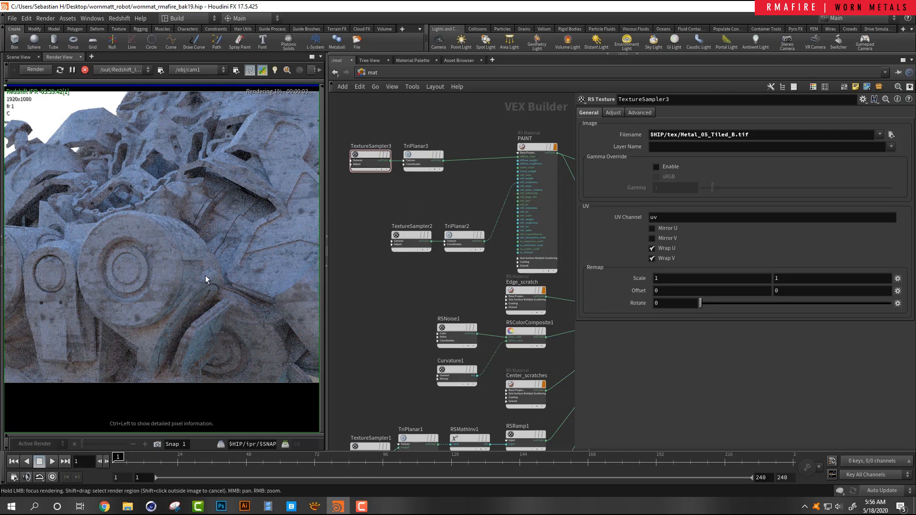
- Move TextureSampler3 and TriPlanar3 together up and farther away from the PAINT material
{"action": "middle_click_drag", "start_coordinate": [419, 202], "coordinate": [469, 242]}
{"action": "left_click_drag", "start_coordinate": [385, 143], "coordinate": [485, 211]}
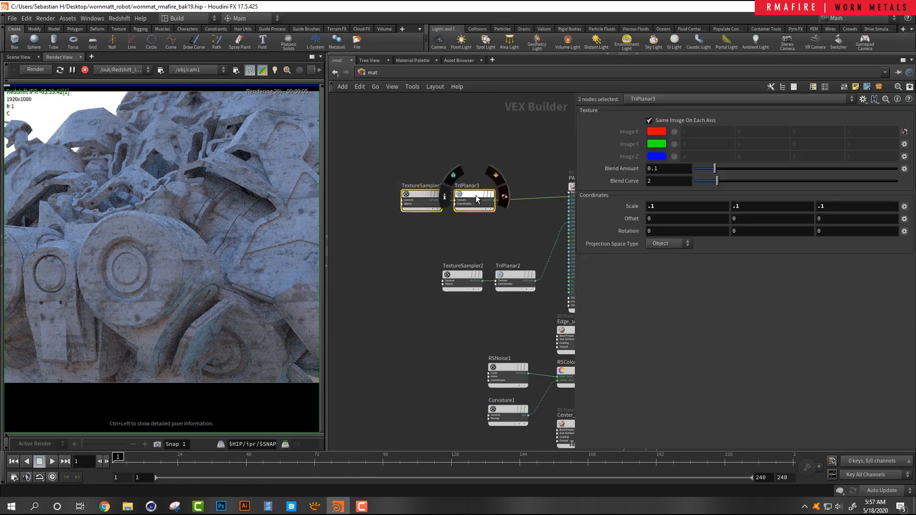
{"action": "scroll", "coordinate": [445, 193], "scroll_direction": "down", "scroll_amount": 6}
{"action": "middle_click_drag", "start_coordinate": [454, 285], "coordinate": [459, 219]}
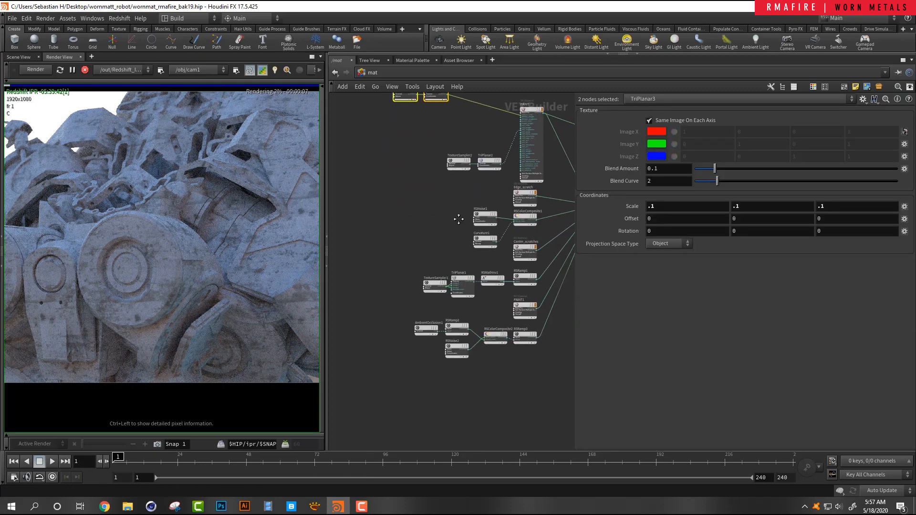
{"action": "middle_click_drag", "start_coordinate": [487, 319], "coordinate": [464, 340]}
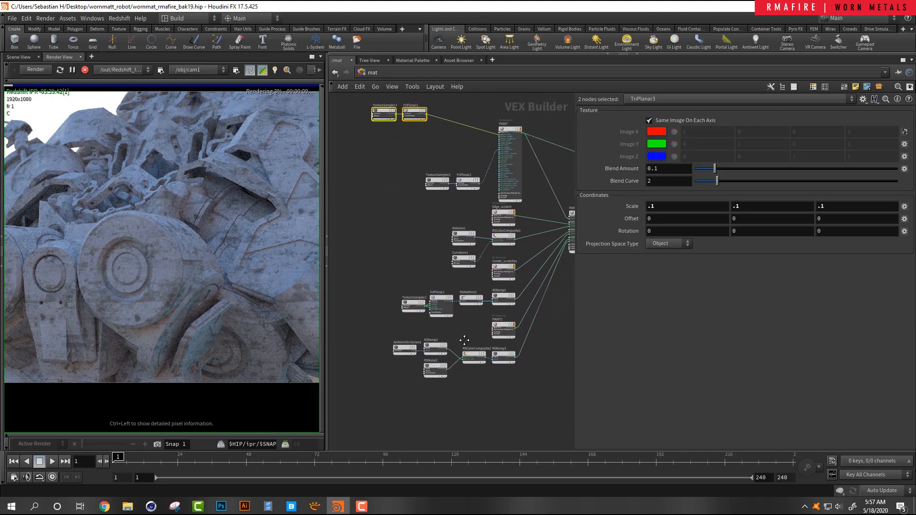
{"action": "scroll", "coordinate": [462, 338], "scroll_direction": "up", "scroll_amount": 2}
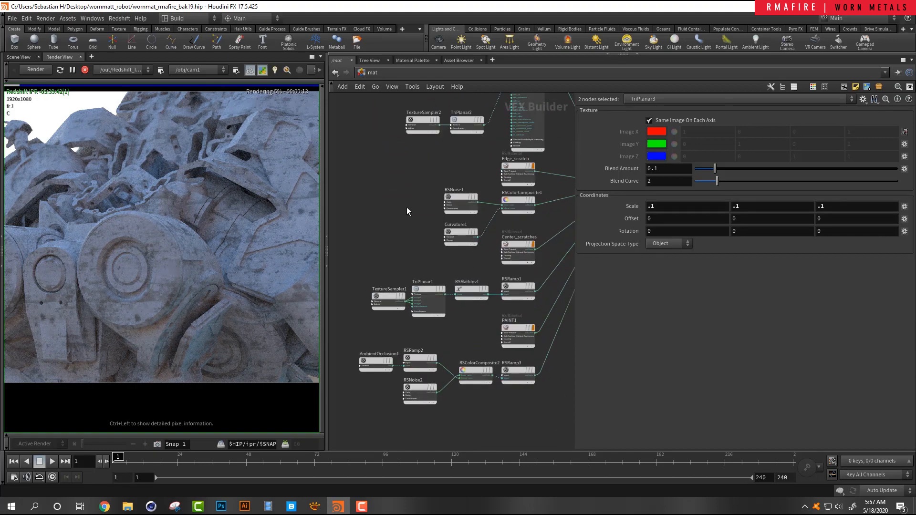
{"action": "middle_click_drag", "start_coordinate": [406, 207], "coordinate": [436, 402]}
- Try a scale of .3 on all three axes of TriPlanar3 and check the texture in the render
{"action": "left_click", "coordinate": [416, 177]}
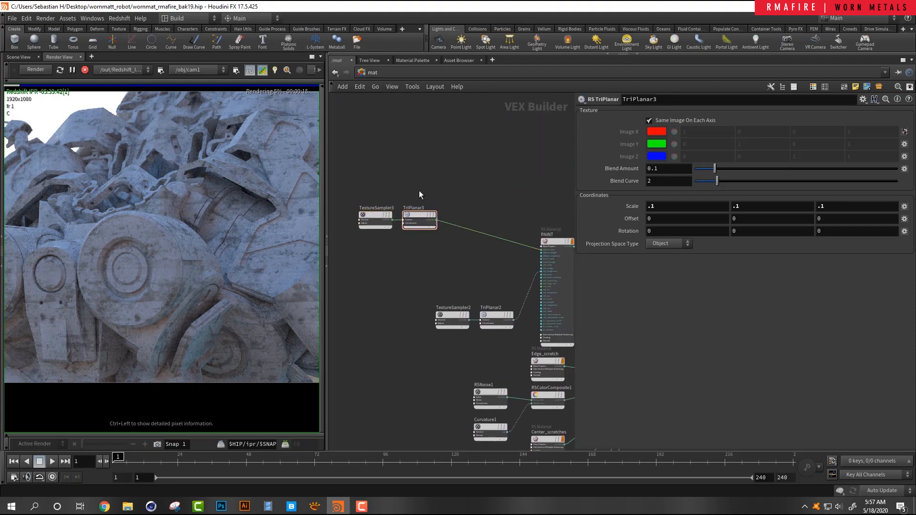
{"action": "left_click", "coordinate": [422, 220]}
{"action": "left_click", "coordinate": [667, 206]}
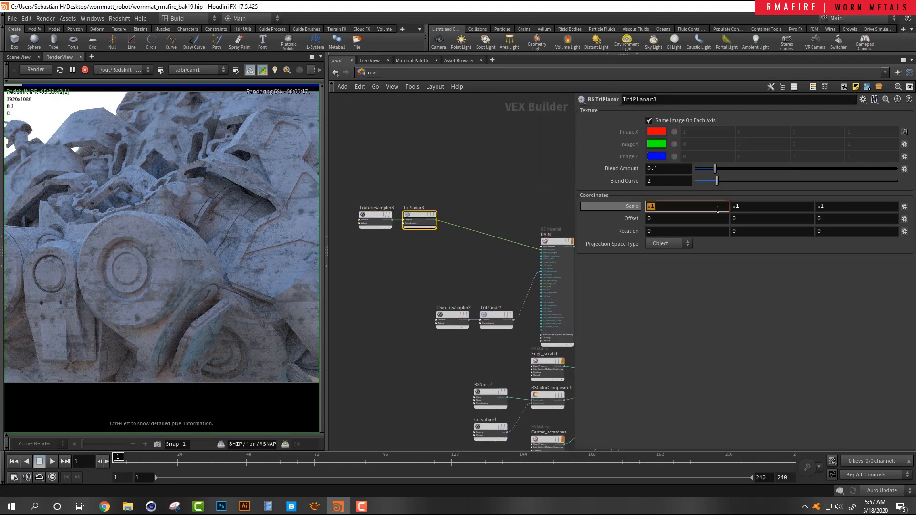
{"action": "type", "text": ".3"}
{"action": "key", "text": "Tab"}
{"action": "type", "text": ".3"}
{"action": "key", "text": "Tab"}
{"action": "type", "text": ".3"}
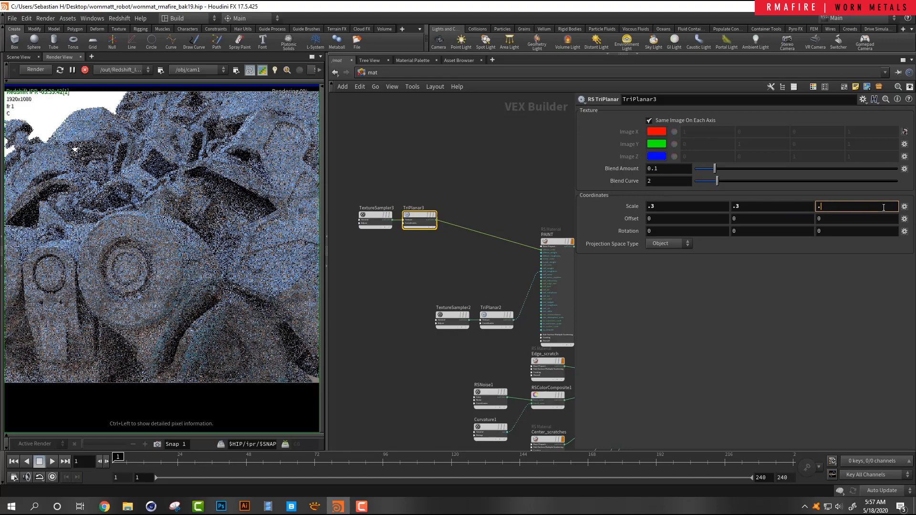
{"action": "key", "text": "Return"}
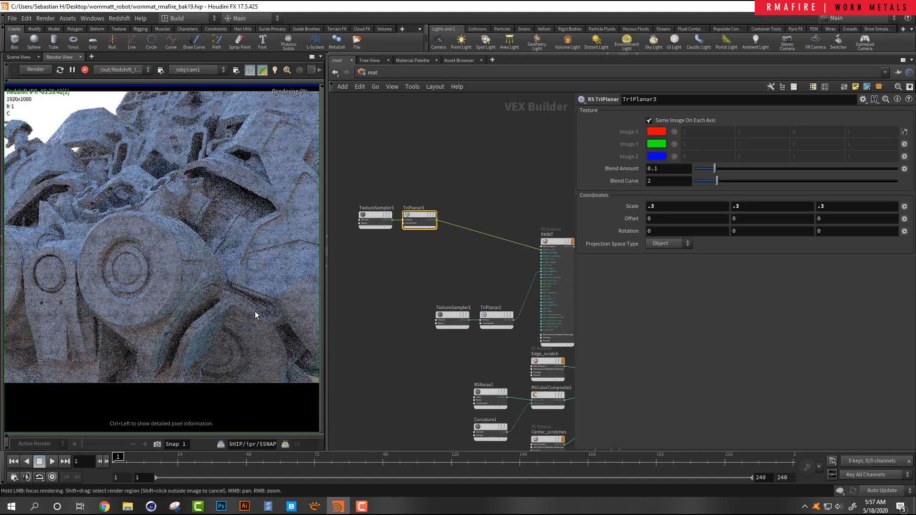
{"action": "scroll", "coordinate": [193, 250], "scroll_direction": "up", "scroll_amount": 7}
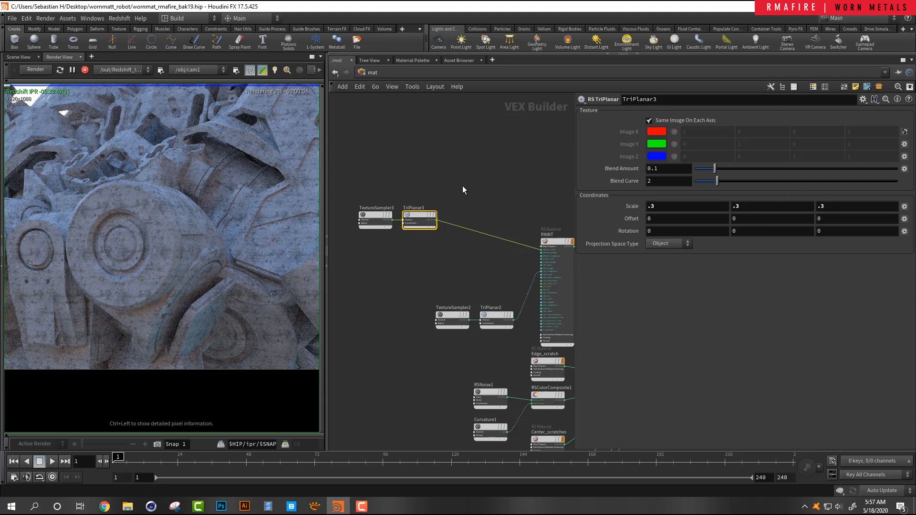
- Set TriPlanar3's scale to .05 on all three axes and check the texture on the robot in the render
{"action": "left_click", "coordinate": [694, 206]}
{"action": "key", "text": "BackSpace"}
{"action": "type", "text": "05"}
{"action": "key", "text": "Tab"}
{"action": "type", "text": ".05"}
{"action": "key", "text": "Tab"}
{"action": "type", "text": ".05"}
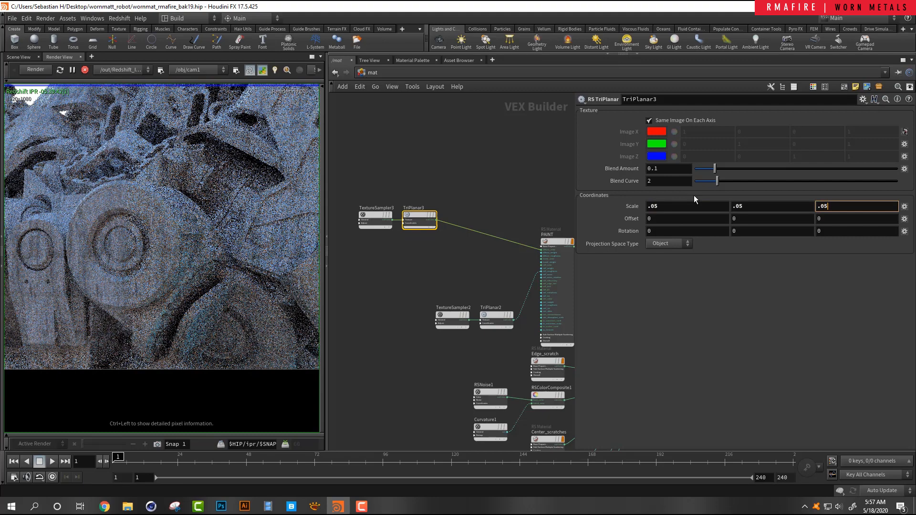
{"action": "key", "text": "Return"}
{"action": "scroll", "coordinate": [144, 196], "scroll_direction": "down", "scroll_amount": 4}
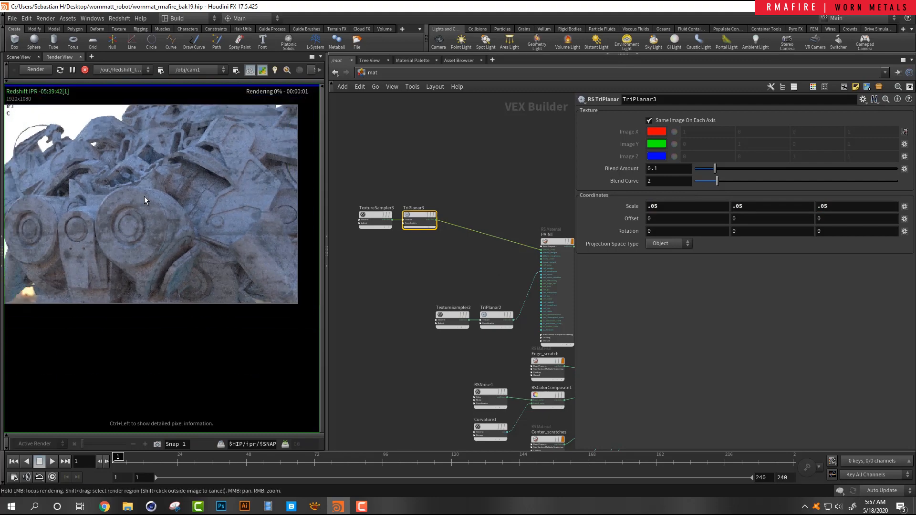
{"action": "scroll", "coordinate": [176, 176], "scroll_direction": "up", "scroll_amount": 2}
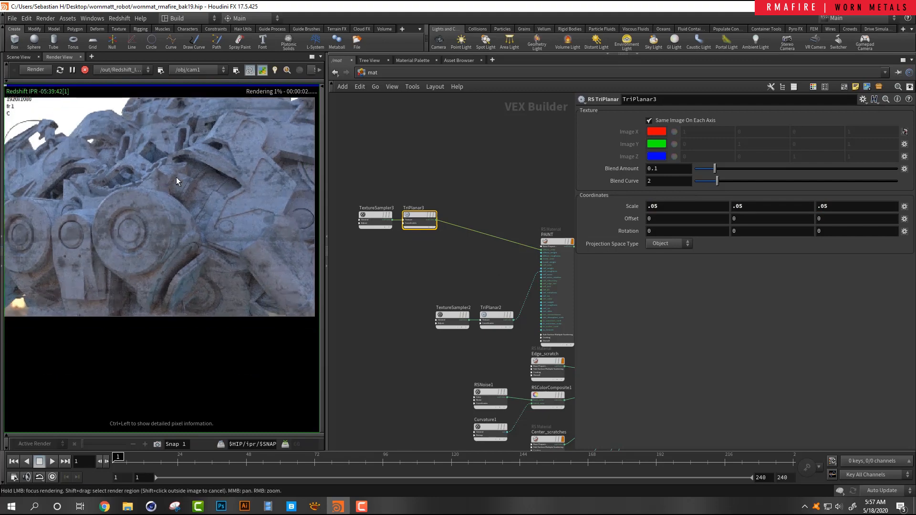
{"action": "scroll", "coordinate": [434, 255], "scroll_direction": "up", "scroll_amount": 2}
- Add an RS Color Composite node and insert it on the wire between TriPlanar3 and the PAINT material
{"action": "left_click", "coordinate": [451, 252]}
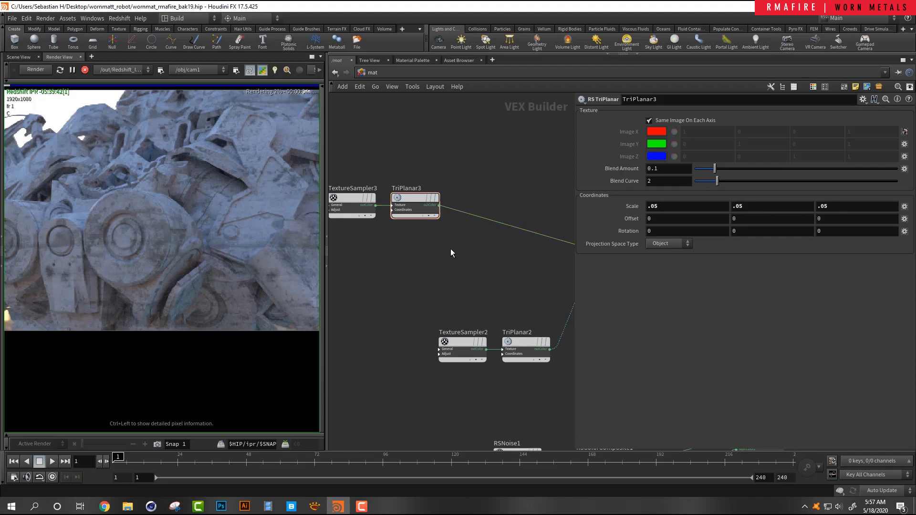
{"action": "key", "text": "Tab"}
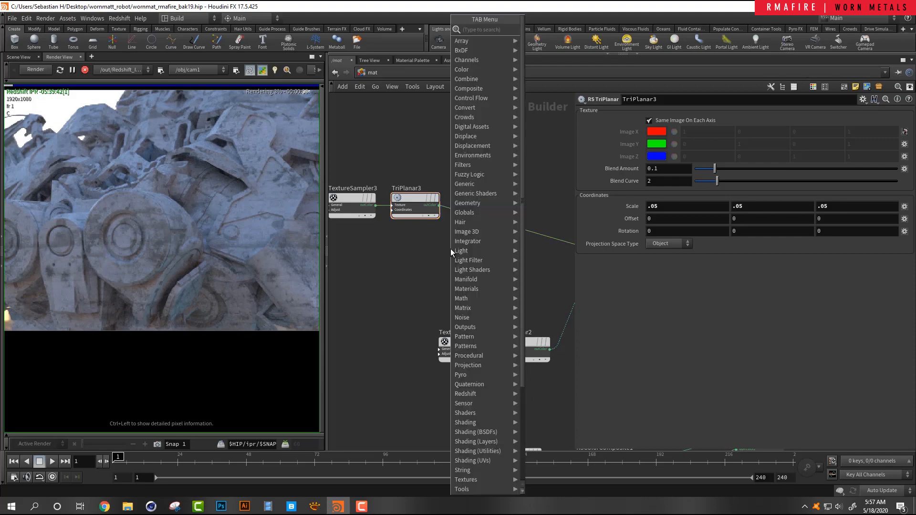
{"action": "type", "text": "rs co co"}
{"action": "key", "text": "Return"}
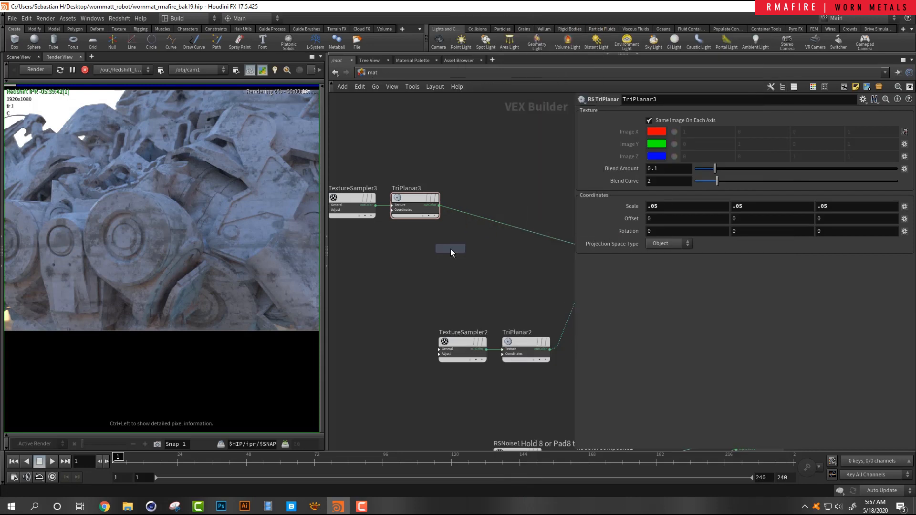
{"action": "left_click", "coordinate": [488, 220]}
{"action": "left_click_drag", "start_coordinate": [488, 220], "coordinate": [486, 196]}
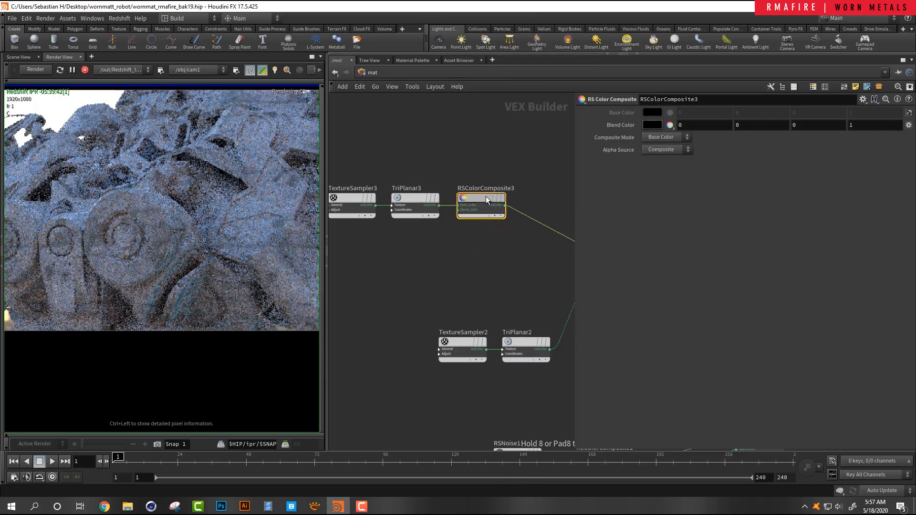
- Add an RS Color Constant node below TriPlanar3 and connect its output to RSColorComposite3's blend_color input
{"action": "key", "text": "Tab"}
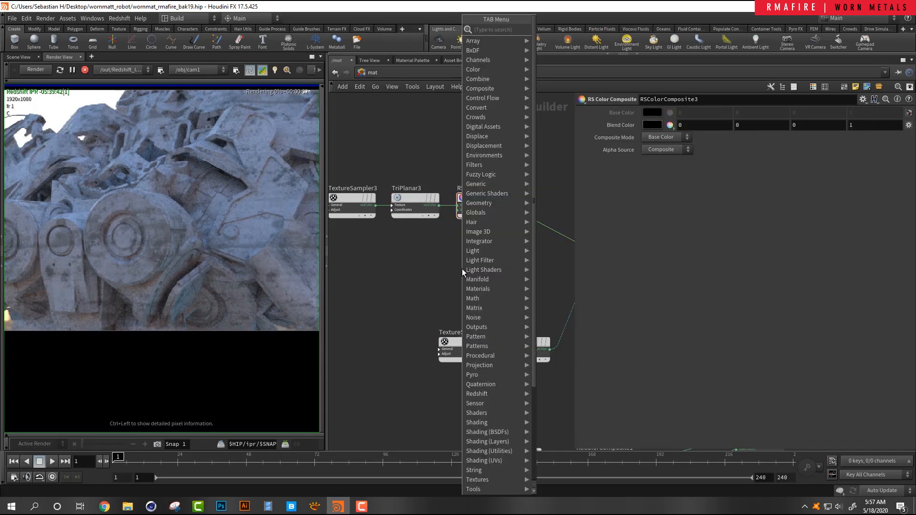
{"action": "type", "text": "rs cons"}
{"action": "key", "text": "Return"}
{"action": "left_click", "coordinate": [462, 269]}
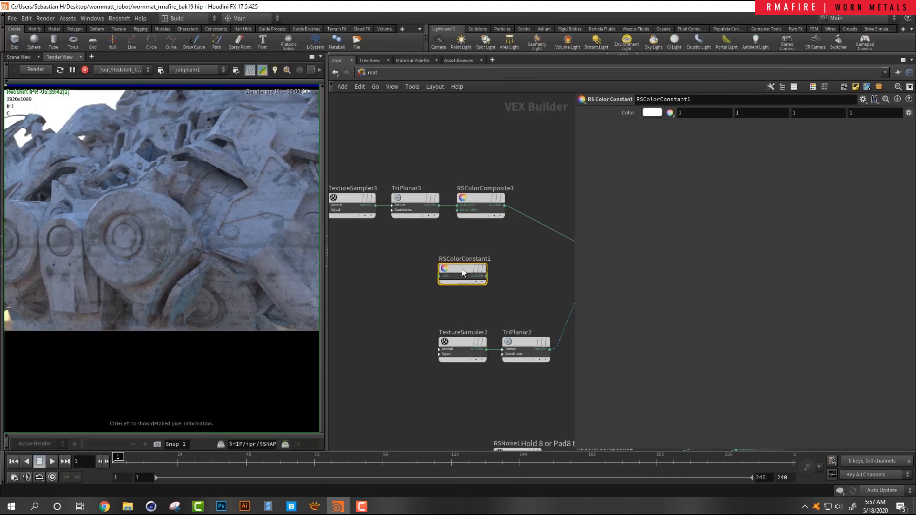
{"action": "left_click_drag", "start_coordinate": [462, 273], "coordinate": [457, 210]}
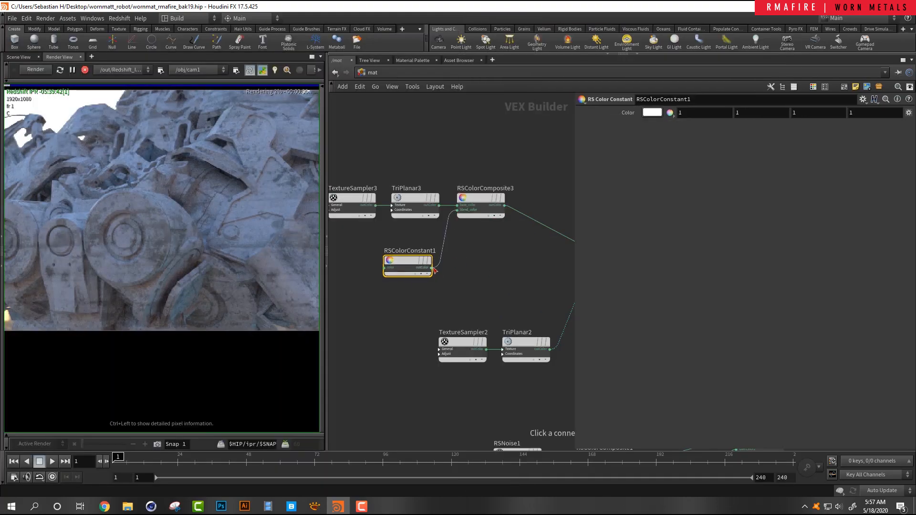
- Set RSColorConstant1's colour to pure blue (0, 0, 1)
{"action": "left_click", "coordinate": [651, 113]}
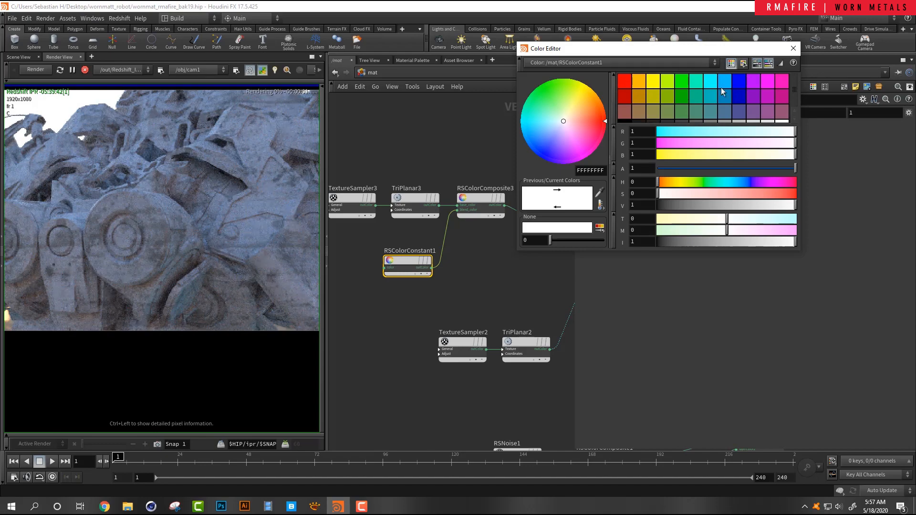
{"action": "left_click", "coordinate": [735, 81]}
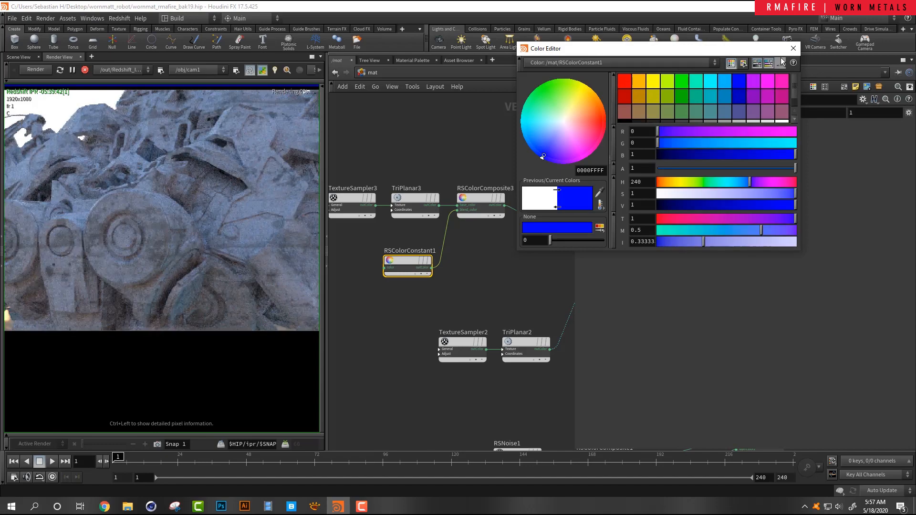
{"action": "left_click", "coordinate": [793, 48]}
- Try the Average and Subtract composite modes on RSColorComposite3, and settle on Multiply
{"action": "left_click", "coordinate": [479, 203]}
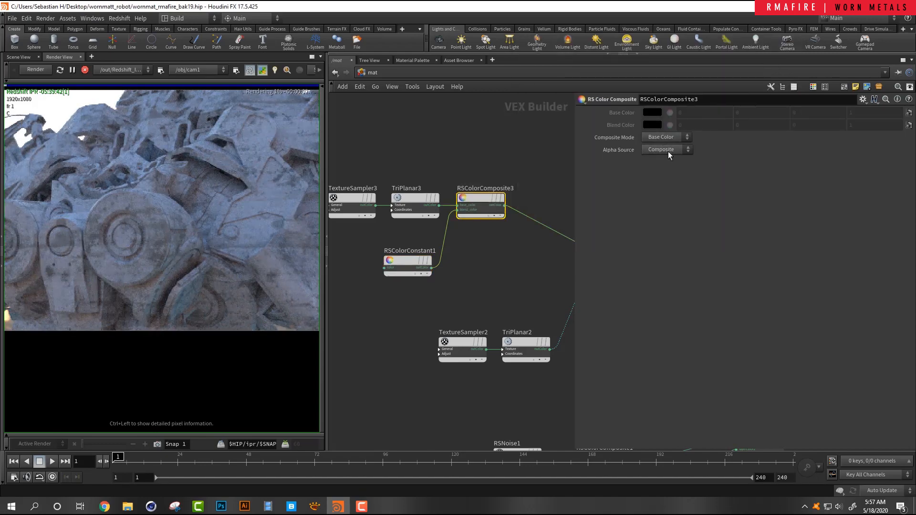
{"action": "left_click", "coordinate": [667, 138]}
{"action": "left_click", "coordinate": [656, 166]}
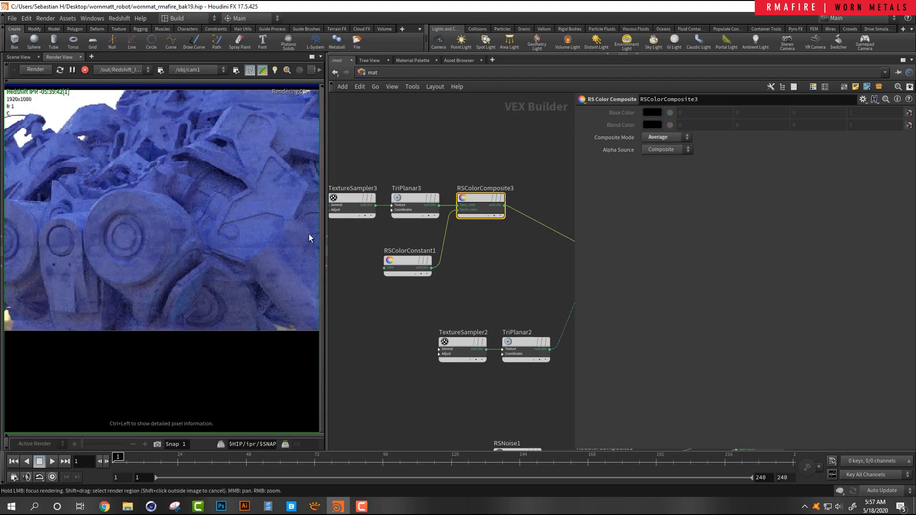
{"action": "left_click", "coordinate": [657, 138]}
{"action": "left_click", "coordinate": [659, 176]}
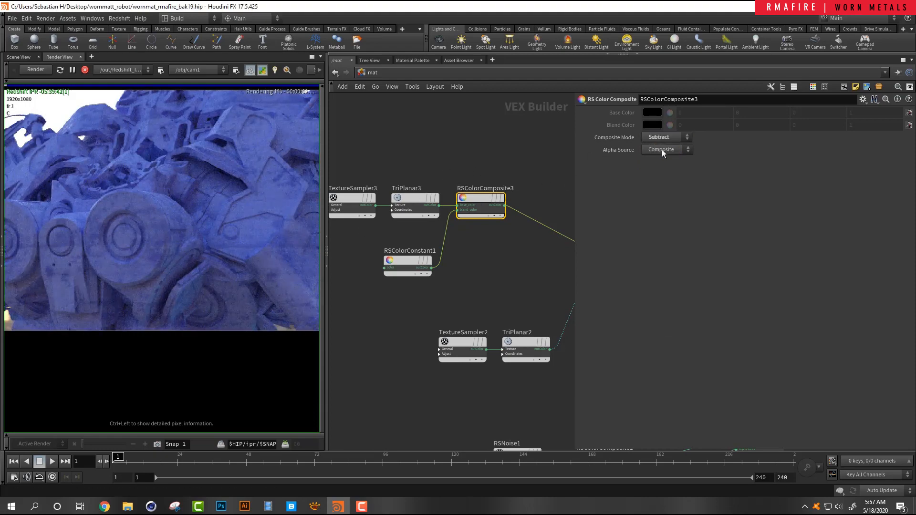
{"action": "left_click", "coordinate": [667, 139]}
{"action": "left_click", "coordinate": [668, 197]}
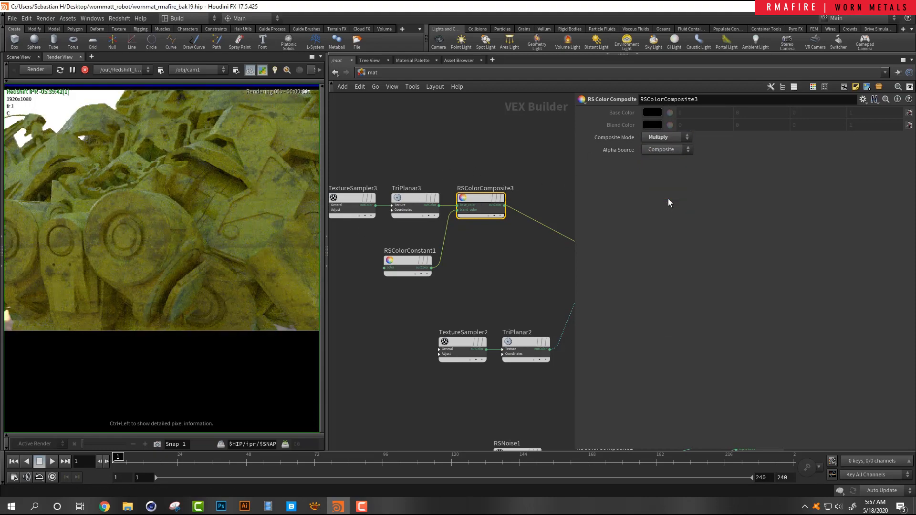
- Examine the blue-tinted metal texture up close on different parts of the robot in the render
{"action": "scroll", "coordinate": [264, 147], "scroll_direction": "up", "scroll_amount": 3}
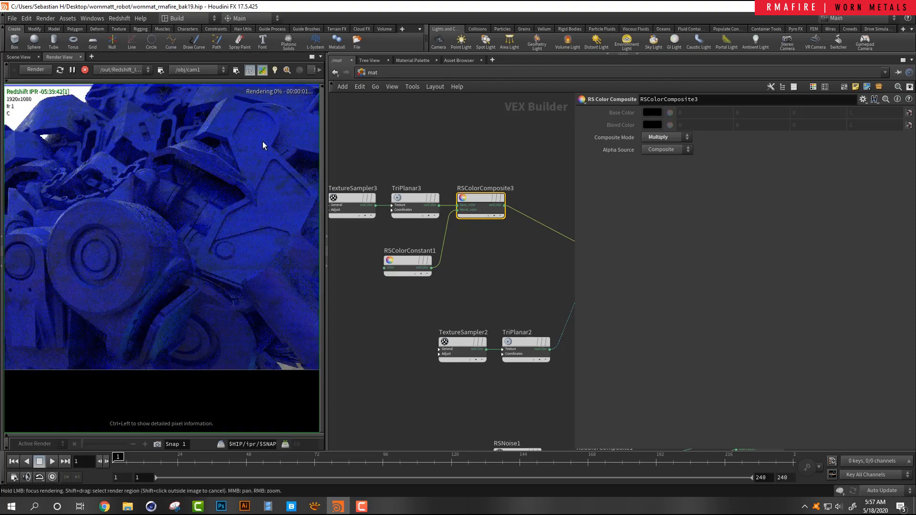
{"action": "middle_click_drag", "start_coordinate": [273, 150], "coordinate": [219, 190]}
{"action": "scroll", "coordinate": [160, 187], "scroll_direction": "down", "scroll_amount": 2}
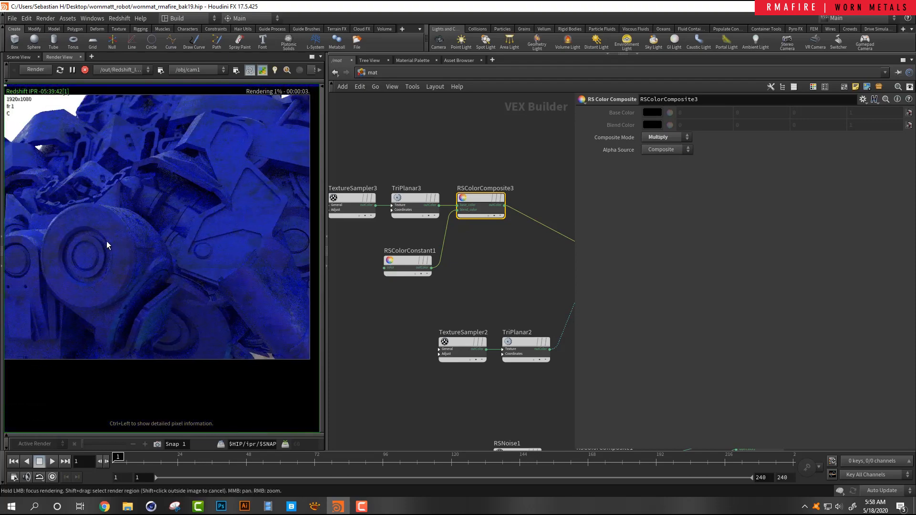
{"action": "scroll", "coordinate": [107, 241], "scroll_direction": "up", "scroll_amount": 2}
{"action": "scroll", "coordinate": [87, 181], "scroll_direction": "down", "scroll_amount": 2}
{"action": "middle_click_drag", "start_coordinate": [87, 181], "coordinate": [162, 182]}
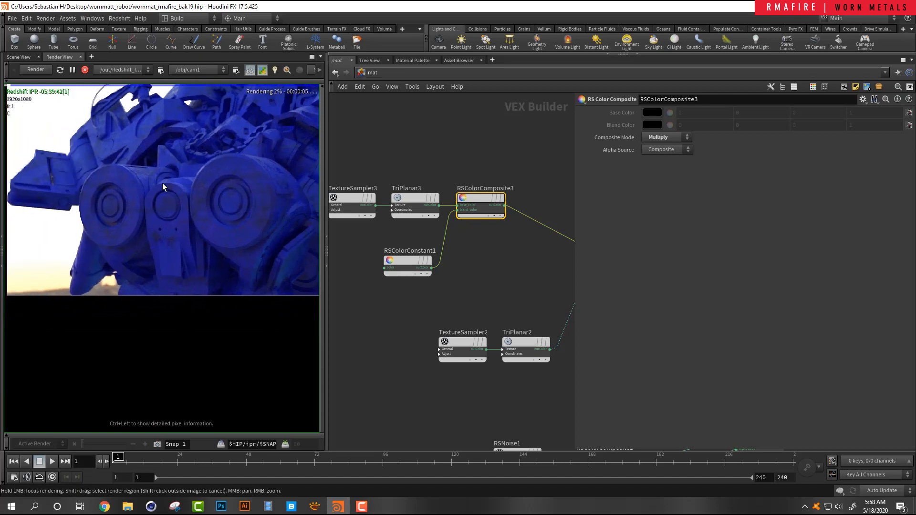
{"action": "scroll", "coordinate": [113, 178], "scroll_direction": "up", "scroll_amount": 2}
{"action": "scroll", "coordinate": [96, 191], "scroll_direction": "up", "scroll_amount": 1}
{"action": "middle_click_drag", "start_coordinate": [250, 190], "coordinate": [110, 263]}
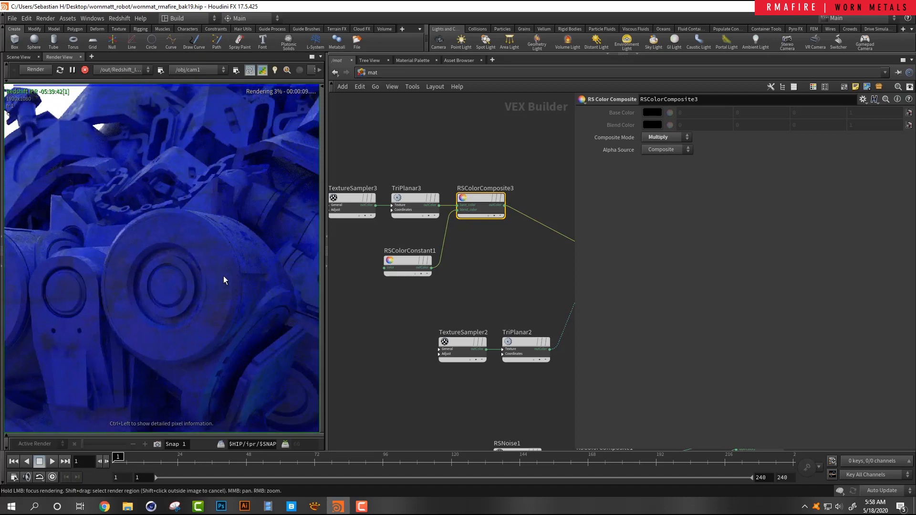
{"action": "scroll", "coordinate": [267, 175], "scroll_direction": "up", "scroll_amount": 1}
{"action": "middle_click_drag", "start_coordinate": [268, 174], "coordinate": [190, 257]}
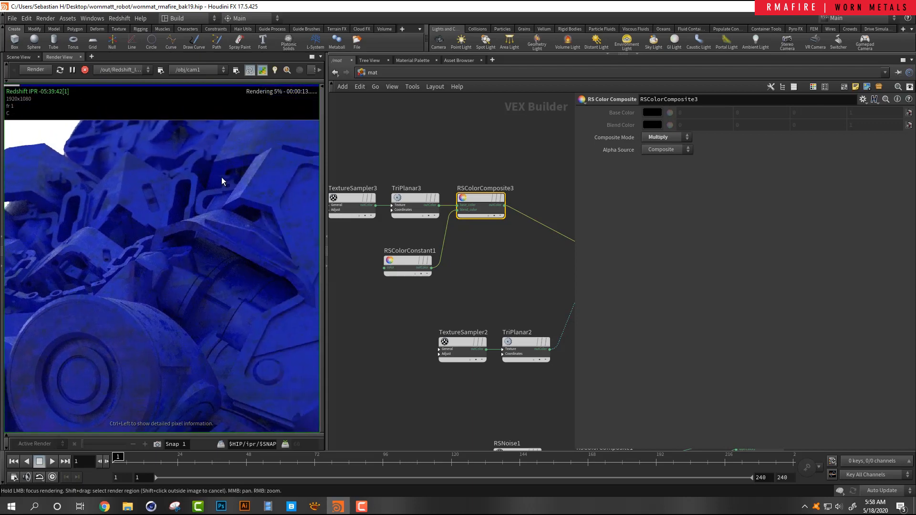
{"action": "right_click_drag", "start_coordinate": [220, 179], "coordinate": [236, 238]}
{"action": "middle_click_drag", "start_coordinate": [236, 239], "coordinate": [180, 208]}
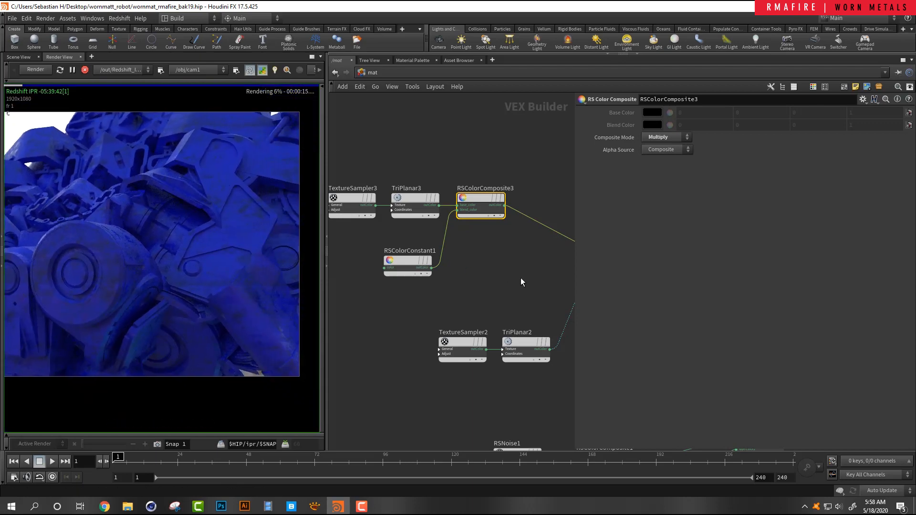
- Connect MaterialBlender1's output to RMA_FIRE_BASE's Surface input, place RMA_FIRE_BASE beside the blender, and check the scratched blue paint in the render
{"action": "middle_click_drag", "start_coordinate": [532, 271], "coordinate": [392, 243]}
{"action": "scroll", "coordinate": [394, 243], "scroll_direction": "down", "scroll_amount": 4}
{"action": "scroll", "coordinate": [530, 284], "scroll_direction": "up", "scroll_amount": 2}
{"action": "middle_click_drag", "start_coordinate": [536, 305], "coordinate": [498, 262]}
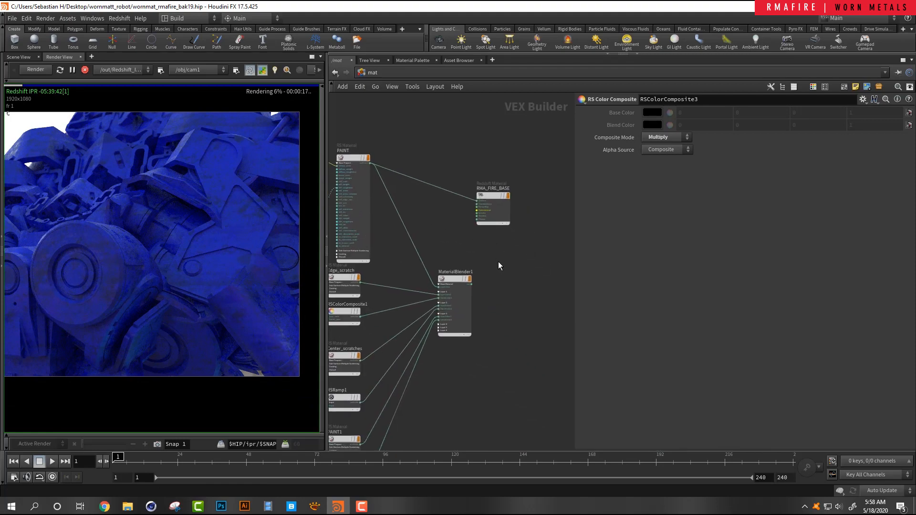
{"action": "left_click", "coordinate": [471, 284]}
{"action": "left_click", "coordinate": [477, 201]}
{"action": "left_click_drag", "start_coordinate": [486, 198], "coordinate": [514, 288]}
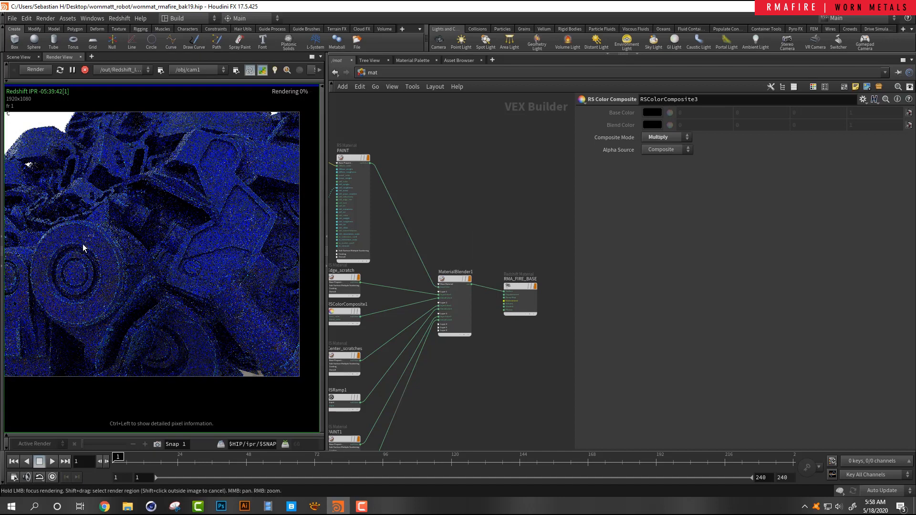
{"action": "scroll", "coordinate": [82, 249], "scroll_direction": "down", "scroll_amount": 2}
{"action": "scroll", "coordinate": [86, 234], "scroll_direction": "up", "scroll_amount": 3}
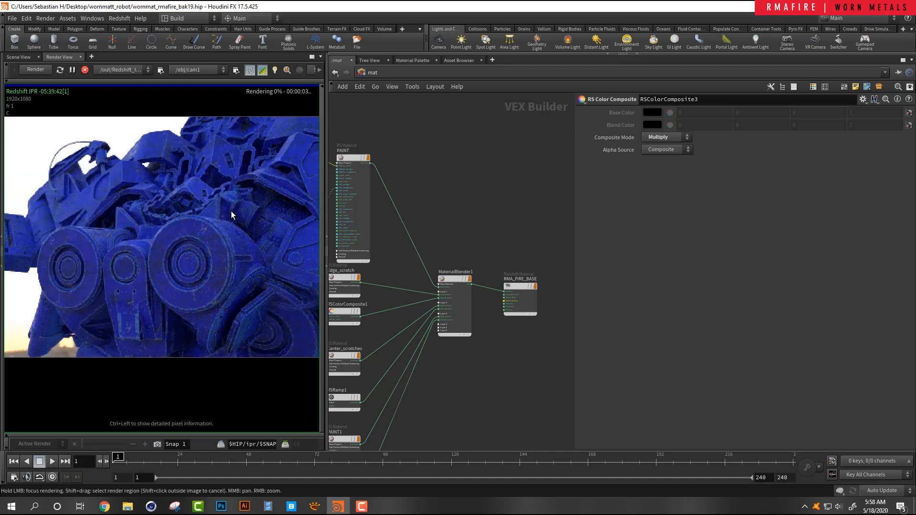
{"action": "scroll", "coordinate": [246, 234], "scroll_direction": "up", "scroll_amount": 3}
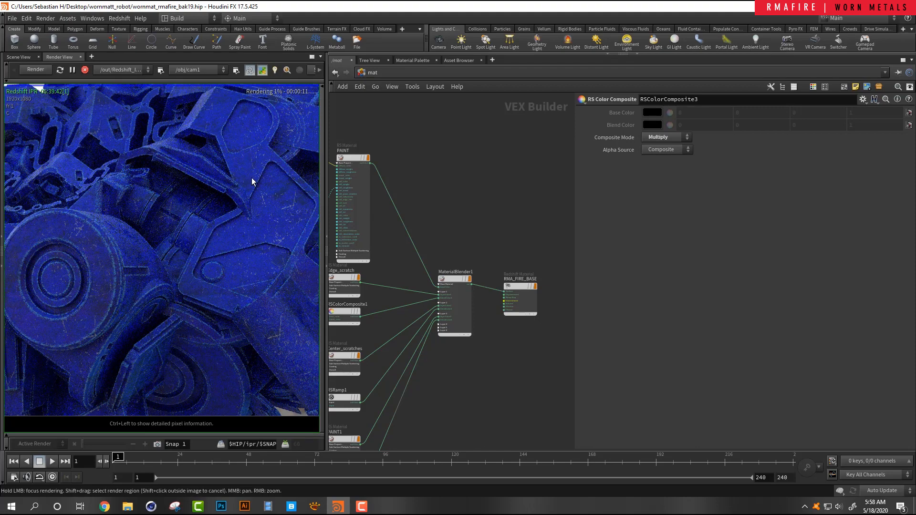
{"action": "scroll", "coordinate": [253, 181], "scroll_direction": "up", "scroll_amount": 2}
{"action": "scroll", "coordinate": [251, 179], "scroll_direction": "down", "scroll_amount": 2}
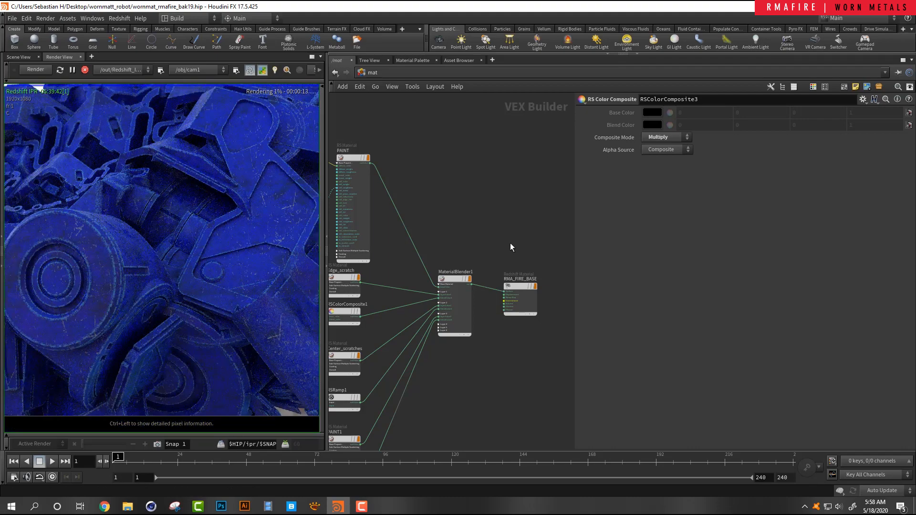
- Move RMA_FIRE_BASE closer to MaterialBlender1 and save the scene
{"action": "left_click", "coordinate": [502, 289]}
{"action": "scroll", "coordinate": [499, 275], "scroll_direction": "up", "scroll_amount": 3}
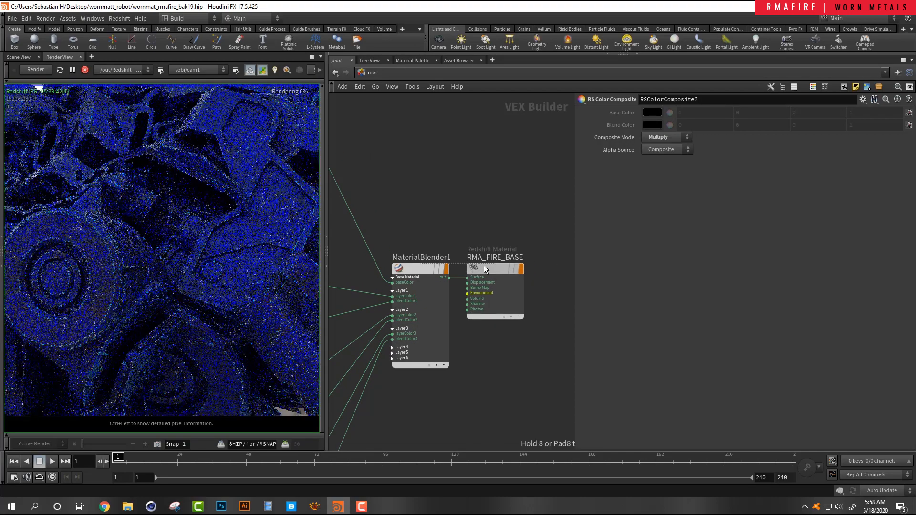
{"action": "scroll", "coordinate": [458, 187], "scroll_direction": "down", "scroll_amount": 5}
{"action": "left_click_drag", "start_coordinate": [437, 152], "coordinate": [468, 143]}
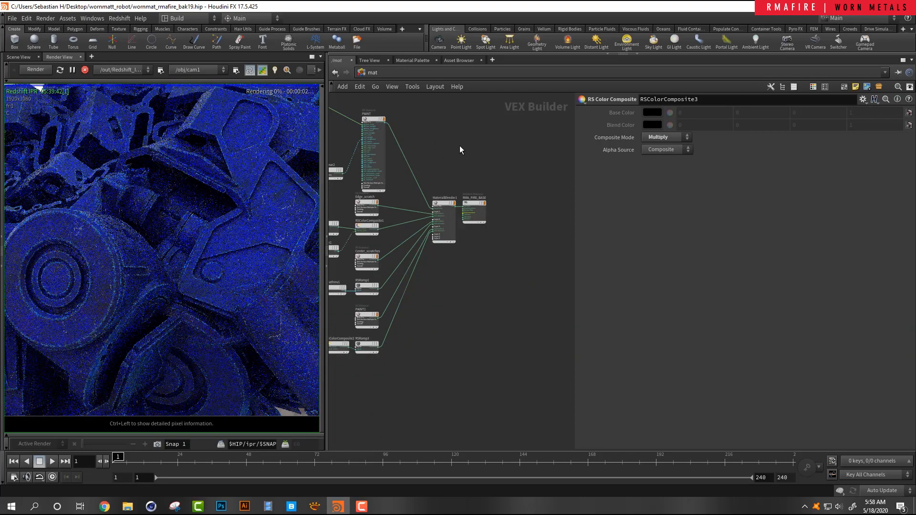
{"action": "key", "text": "ctrl+s"}
- Move the four nodes feeding PAINT's diffuse colour closer to PAINT, and collapse PAINT's base property inputs
{"action": "mouse_move", "coordinate": [366, 131]}
{"action": "middle_mouse_down"}
{"action": "mouse_move", "coordinate": [449, 175]}
{"action": "mouse_move", "coordinate": [382, 129]}
{"action": "middle_mouse_up"}
{"action": "scroll", "coordinate": [384, 127], "scroll_direction": "up", "scroll_amount": 2}
{"action": "left_click_drag", "start_coordinate": [366, 125], "coordinate": [467, 183]}
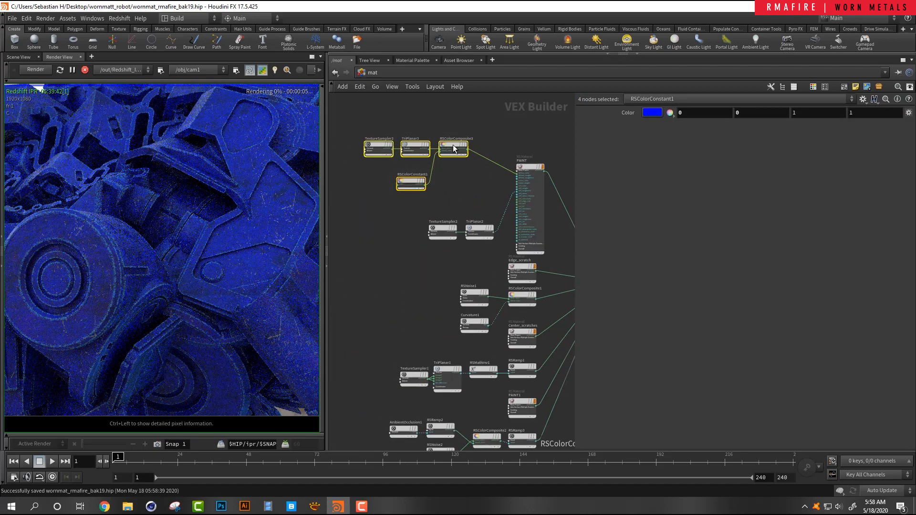
{"action": "mouse_move", "coordinate": [454, 148]}
{"action": "left_mouse_down"}
{"action": "mouse_move", "coordinate": [477, 170]}
{"action": "mouse_move", "coordinate": [518, 173]}
{"action": "left_mouse_up"}
{"action": "scroll", "coordinate": [520, 165], "scroll_direction": "up", "scroll_amount": 3}
{"action": "left_click", "coordinate": [516, 162]}
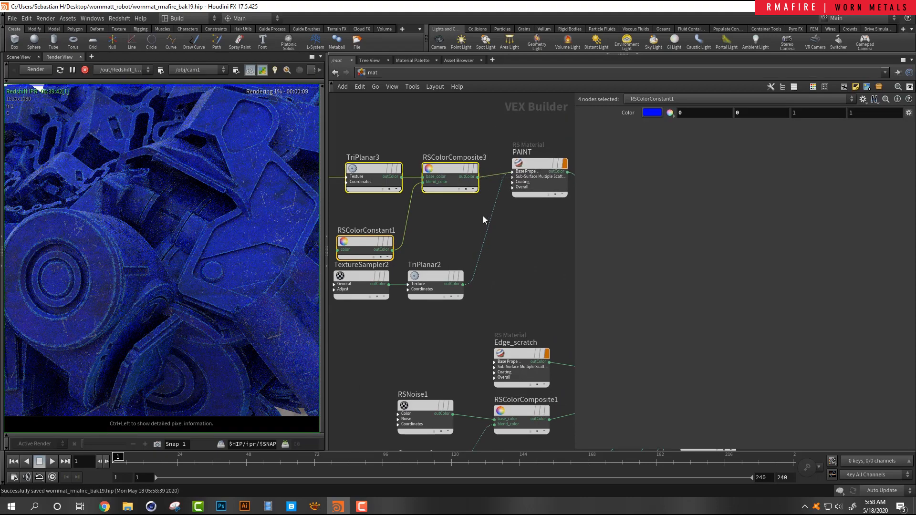
{"action": "scroll", "coordinate": [479, 227], "scroll_direction": "down", "scroll_amount": 3}
{"action": "scroll", "coordinate": [219, 265], "scroll_direction": "down", "scroll_amount": 3}
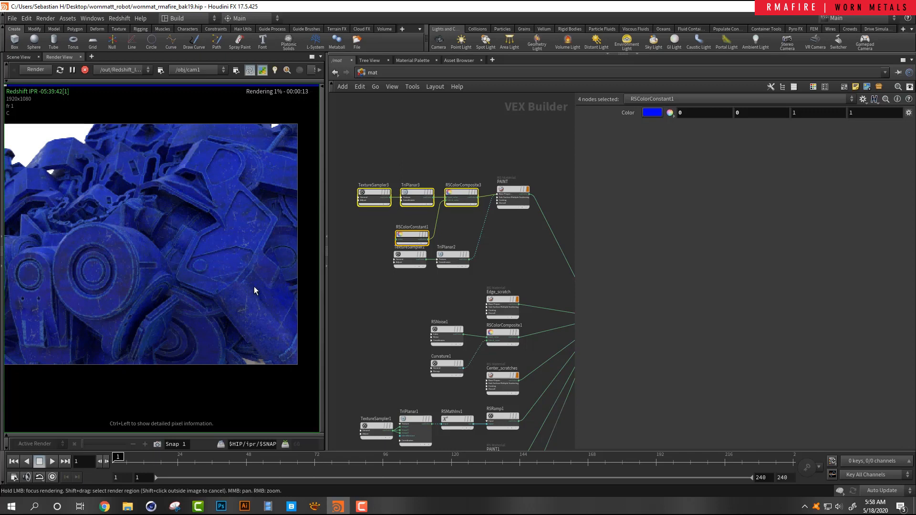
{"action": "middle_click_drag", "start_coordinate": [157, 214], "coordinate": [200, 206]}
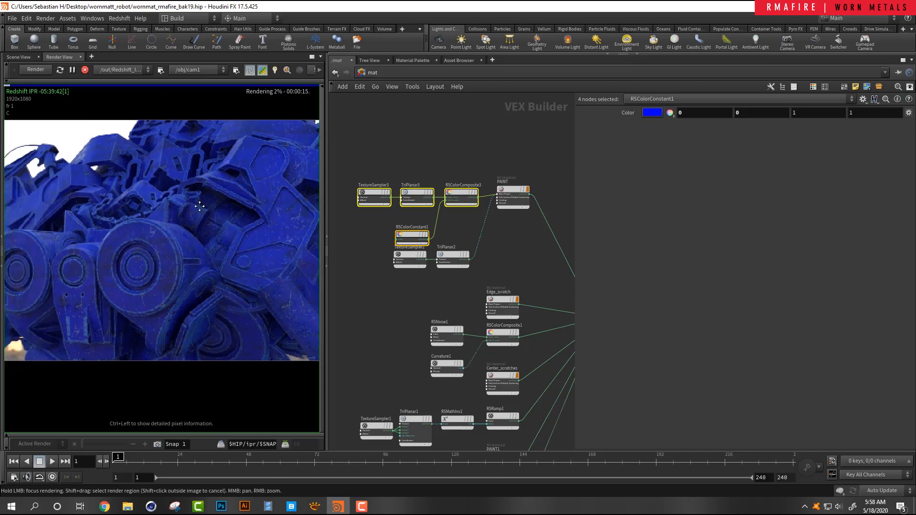
{"action": "mouse_move", "coordinate": [142, 248]}
{"action": "middle_mouse_down"}
{"action": "mouse_move", "coordinate": [178, 231]}
{"action": "mouse_move", "coordinate": [137, 252]}
{"action": "middle_mouse_up"}
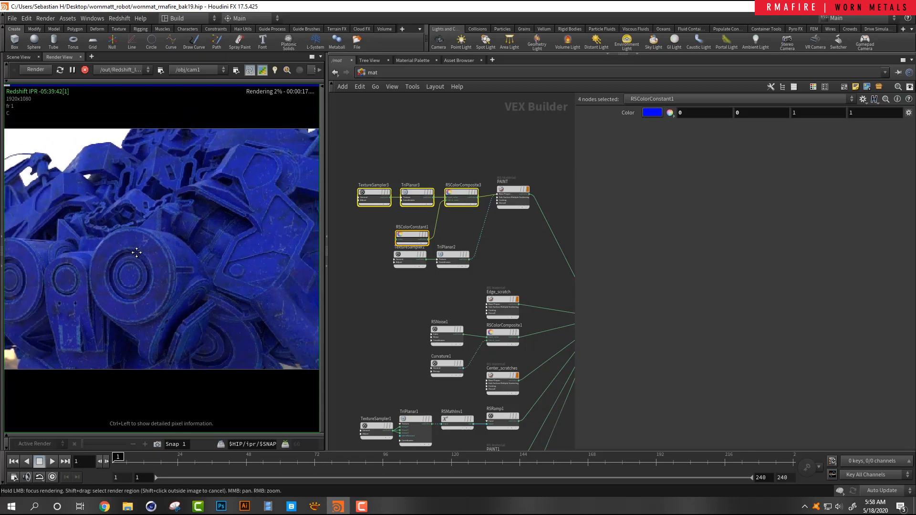
- Move RMA_FIRE_BASE farther away from MaterialBlender1
{"action": "scroll", "coordinate": [427, 266], "scroll_direction": "down", "scroll_amount": 5}
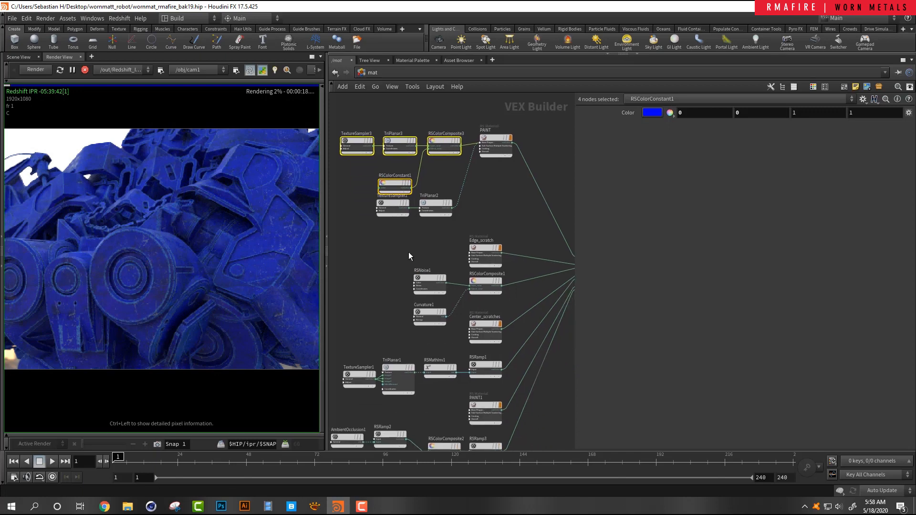
{"action": "scroll", "coordinate": [459, 277], "scroll_direction": "up", "scroll_amount": 3}
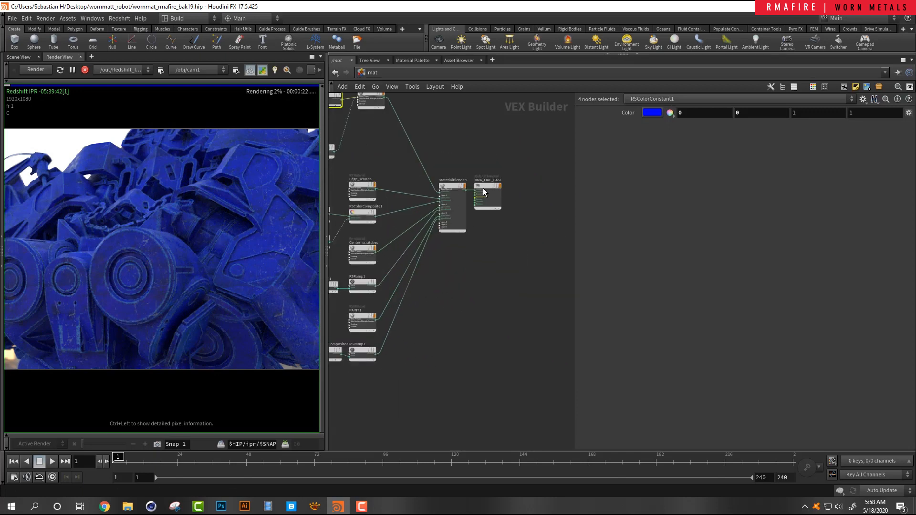
{"action": "left_click_drag", "start_coordinate": [483, 192], "coordinate": [520, 191]}
{"action": "middle_click_drag", "start_coordinate": [431, 245], "coordinate": [471, 248]}
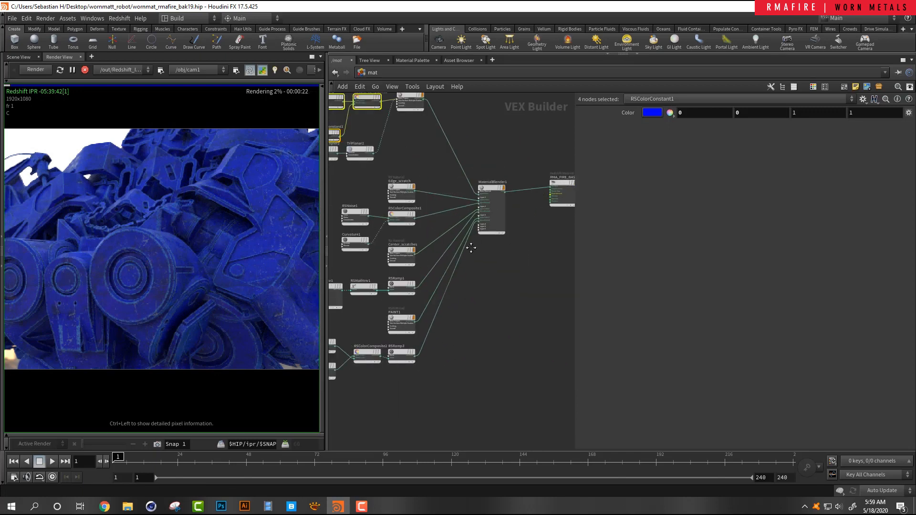
{"action": "scroll", "coordinate": [425, 195], "scroll_direction": "up", "scroll_amount": 3}
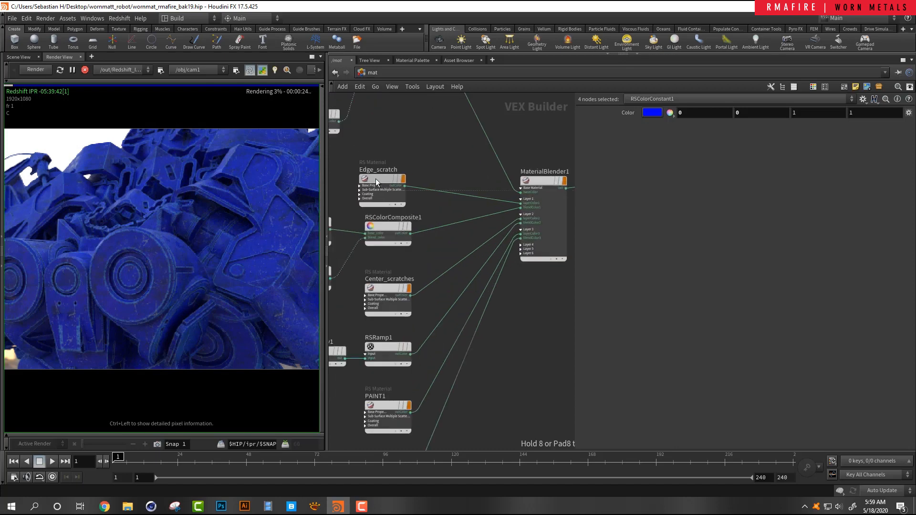
- Shift Edge_scratch slightly toward the blender, and move MaterialBlender1 higher and a little closer to its input nodes
{"action": "left_click_drag", "start_coordinate": [376, 178], "coordinate": [385, 179]}
{"action": "middle_click_drag", "start_coordinate": [531, 290], "coordinate": [471, 277]}
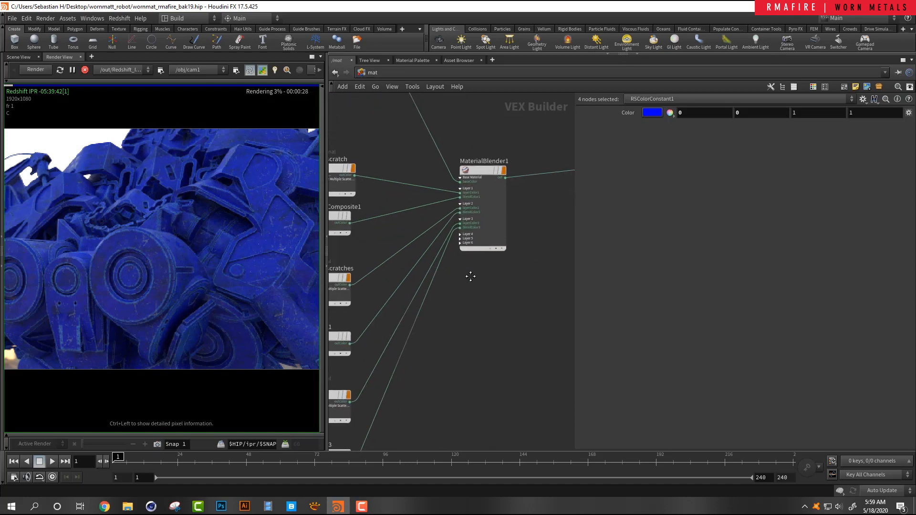
{"action": "left_click_drag", "start_coordinate": [484, 173], "coordinate": [473, 146]}
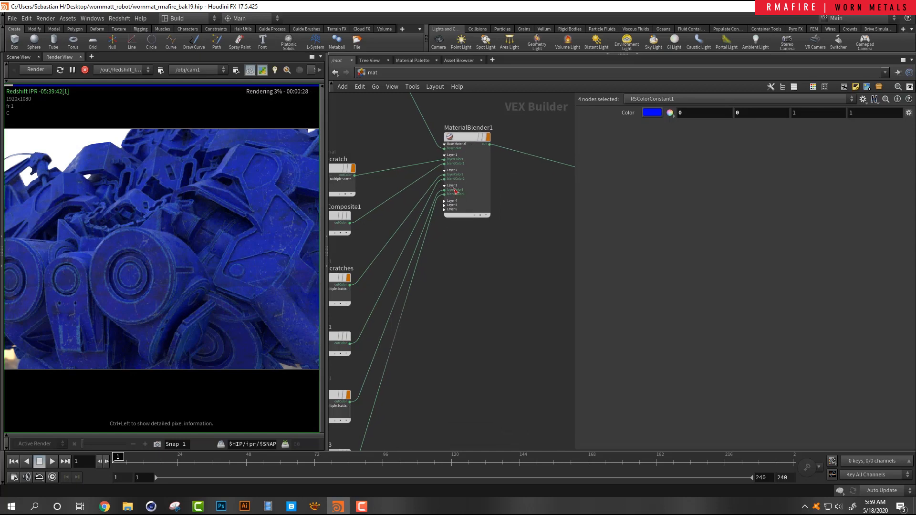
- Add an RS Bump Map node in the empty network space below MaterialBlender1
{"action": "scroll", "coordinate": [438, 241], "scroll_direction": "down", "scroll_amount": 3}
{"action": "scroll", "coordinate": [462, 236], "scroll_direction": "up", "scroll_amount": 1}
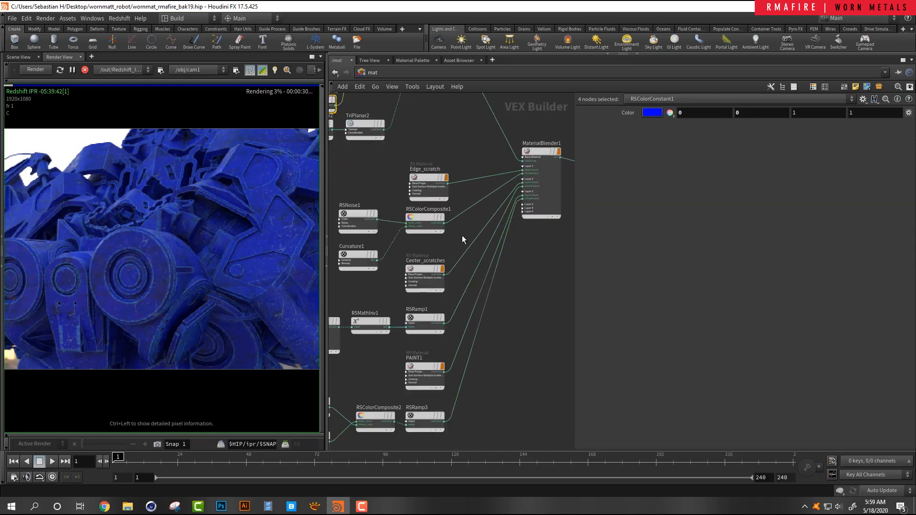
{"action": "middle_click_drag", "start_coordinate": [462, 236], "coordinate": [416, 223]}
{"action": "scroll", "coordinate": [484, 286], "scroll_direction": "down", "scroll_amount": 2}
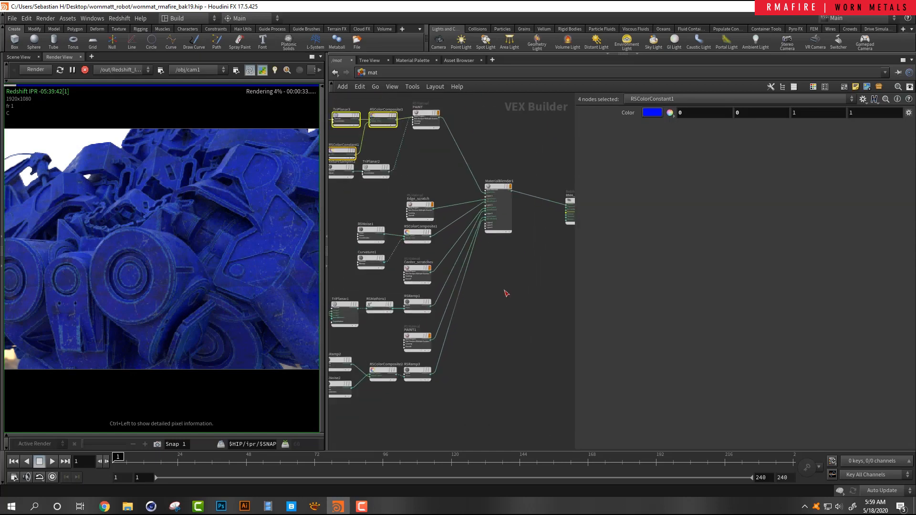
{"action": "middle_click_drag", "start_coordinate": [506, 293], "coordinate": [474, 267]}
{"action": "key", "text": "Tab"}
{"action": "type", "text": "rs bu"}
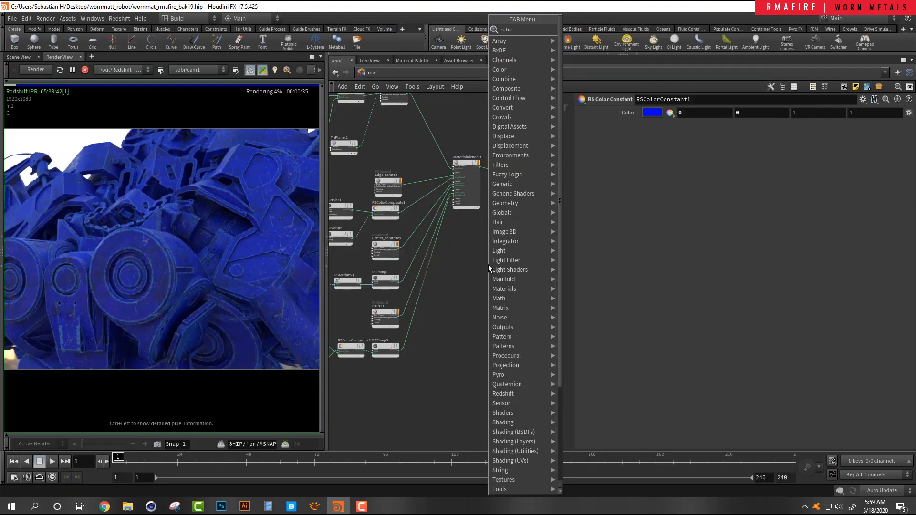
{"action": "type", "text": "m"}
{"action": "key", "text": "Down"}
{"action": "key", "text": "Return"}
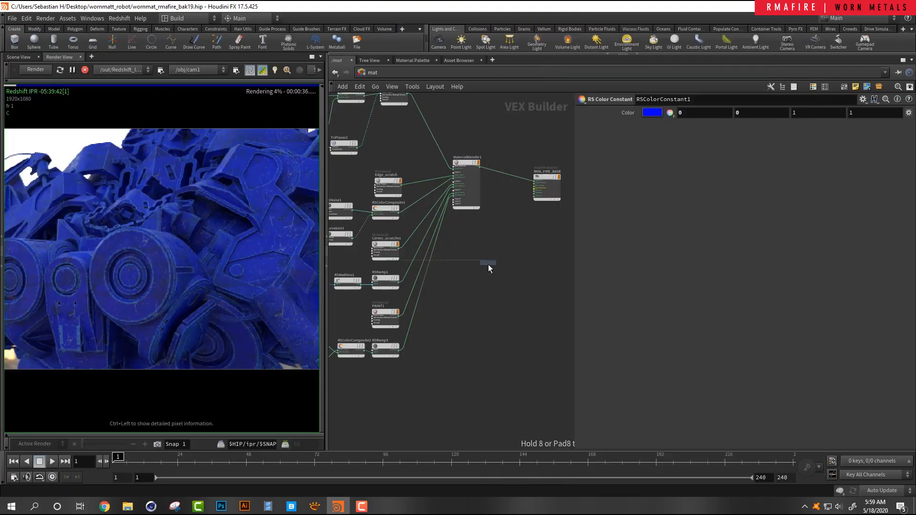
{"action": "left_click", "coordinate": [488, 264]}
- Connect RSColorComposite1's outColor output to the input of BumpMap1
{"action": "scroll", "coordinate": [387, 227], "scroll_direction": "up", "scroll_amount": 3}
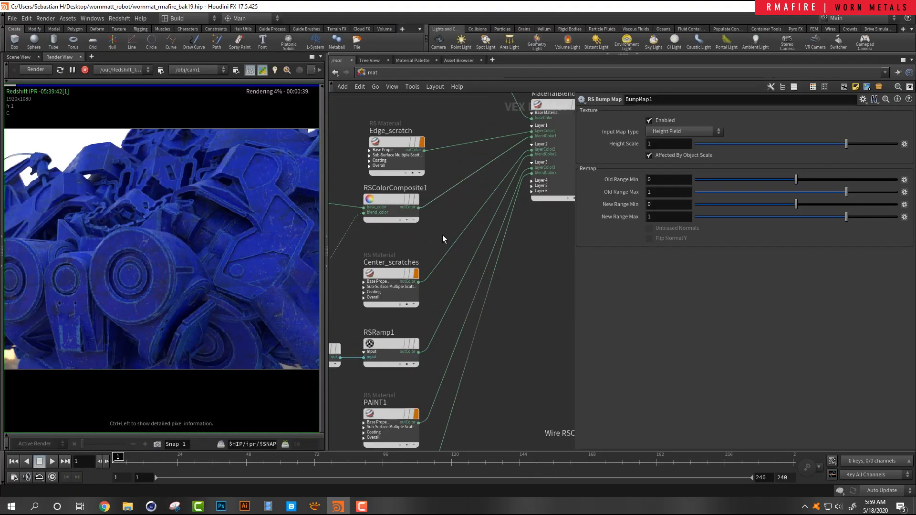
{"action": "middle_click_drag", "start_coordinate": [514, 292], "coordinate": [499, 270]}
{"action": "left_click", "coordinate": [478, 259]}
{"action": "left_click", "coordinate": [478, 262]}
{"action": "left_click", "coordinate": [411, 208]}
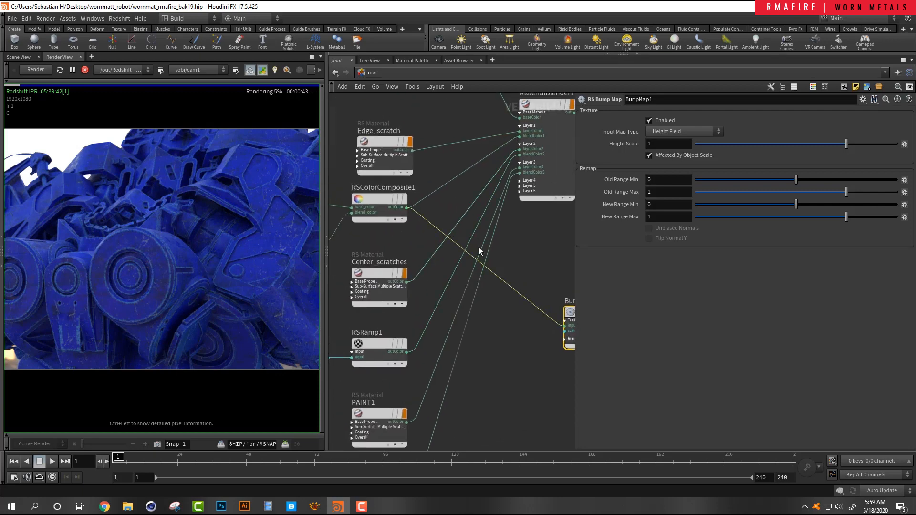
- Connect BumpMap1's output to the Bump Map input of RMA_FIRE_BASE
{"action": "scroll", "coordinate": [496, 247], "scroll_direction": "down", "scroll_amount": 2}
{"action": "middle_click_drag", "start_coordinate": [548, 291], "coordinate": [420, 285]}
{"action": "scroll", "coordinate": [472, 282], "scroll_direction": "up", "scroll_amount": 1}
{"action": "left_click", "coordinate": [449, 293]}
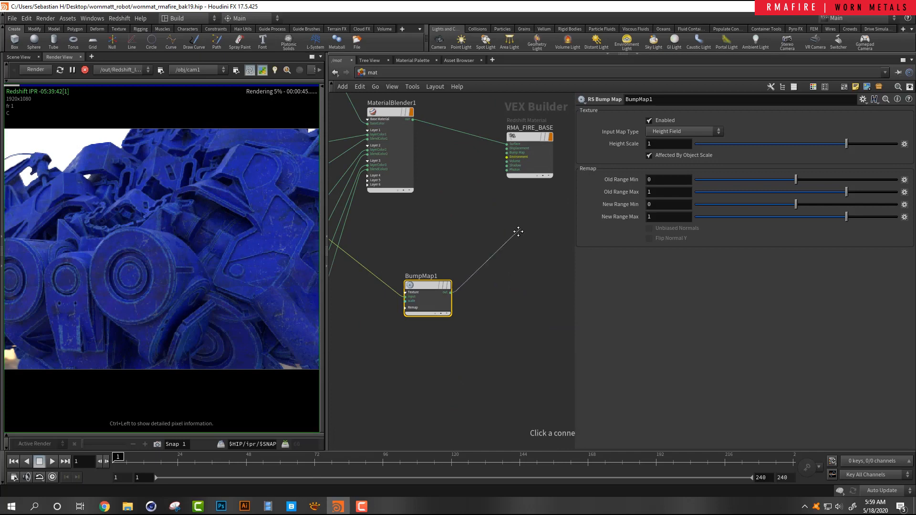
{"action": "middle_click_drag", "start_coordinate": [519, 231], "coordinate": [456, 309]}
{"action": "scroll", "coordinate": [456, 309], "scroll_direction": "up", "scroll_amount": 2}
{"action": "left_click", "coordinate": [436, 182]}
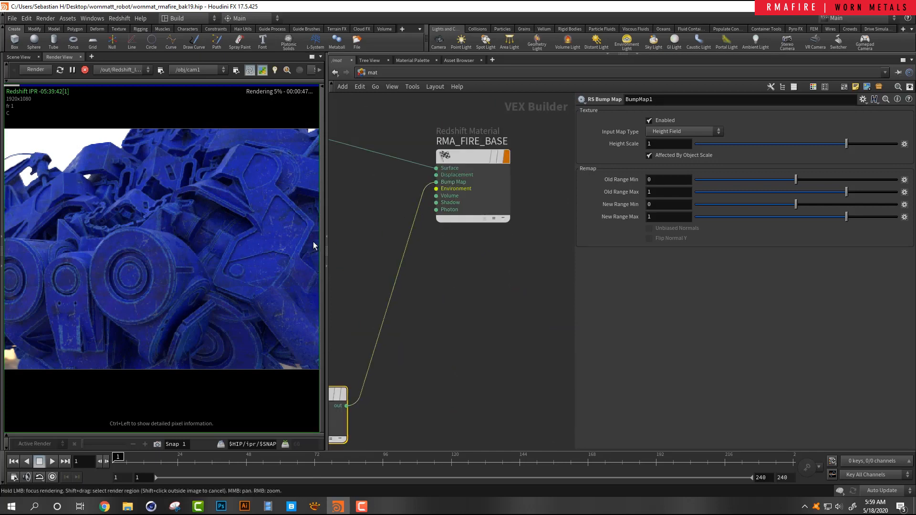
- Examine the bump effect on the scratches and edges across the robot's round parts and flat panels in the render
{"action": "scroll", "coordinate": [283, 250], "scroll_direction": "up", "scroll_amount": 3}
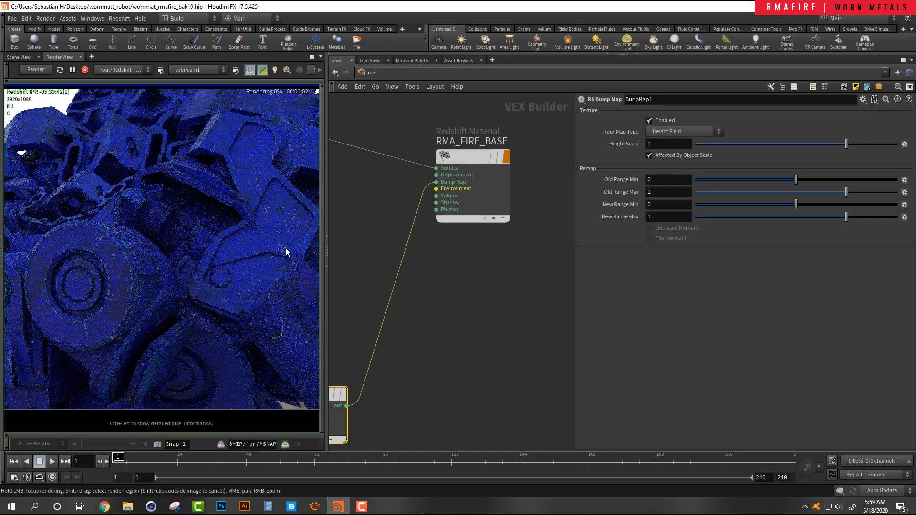
{"action": "left_click", "coordinate": [365, 74]}
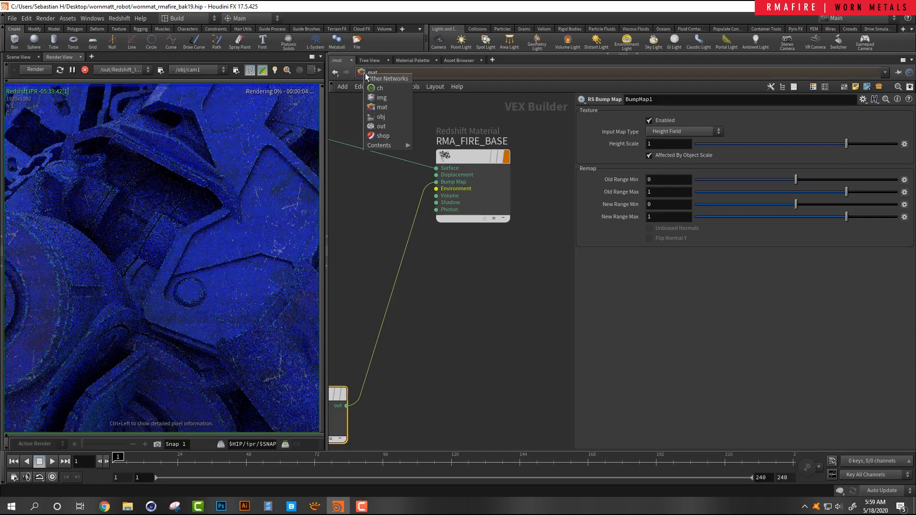
{"action": "left_click", "coordinate": [364, 73]}
{"action": "scroll", "coordinate": [279, 237], "scroll_direction": "up", "scroll_amount": 3}
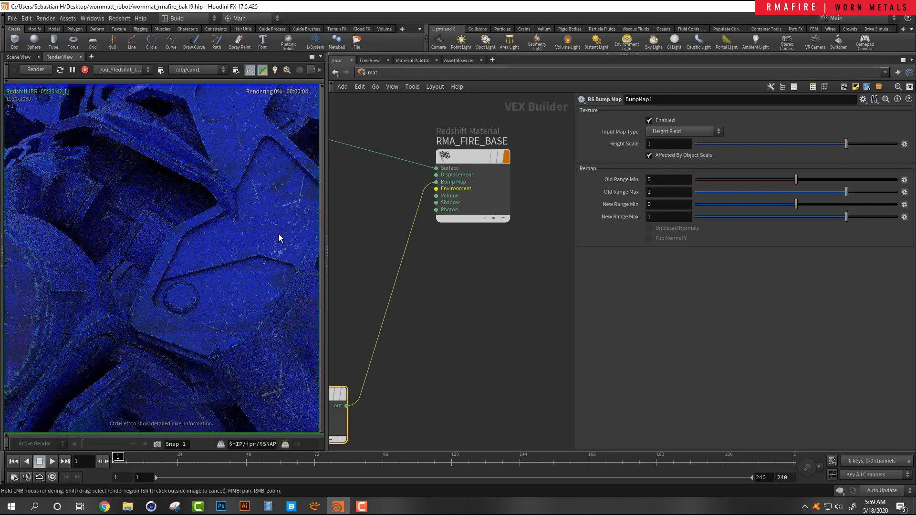
{"action": "scroll", "coordinate": [279, 233], "scroll_direction": "down", "scroll_amount": 3}
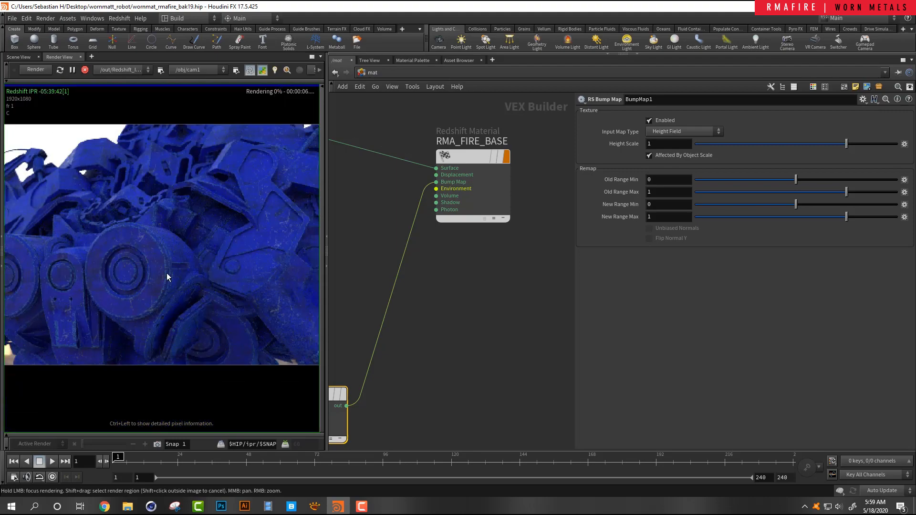
{"action": "middle_click_drag", "start_coordinate": [149, 258], "coordinate": [197, 240]}
{"action": "scroll", "coordinate": [196, 239], "scroll_direction": "up", "scroll_amount": 4}
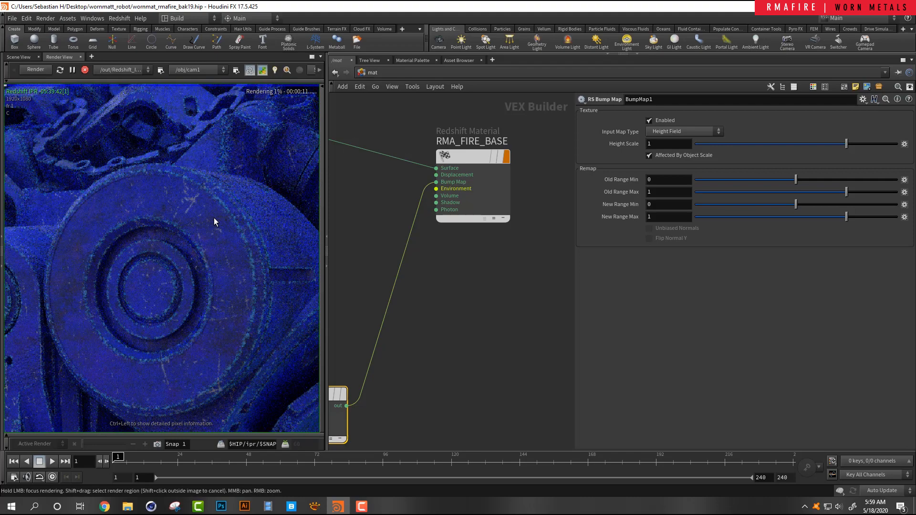
{"action": "scroll", "coordinate": [214, 217], "scroll_direction": "down", "scroll_amount": 2}
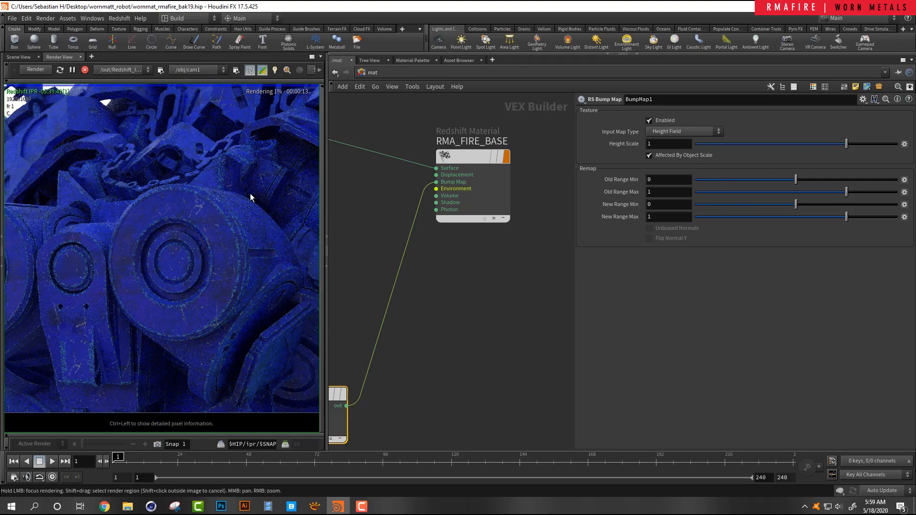
{"action": "middle_click_drag", "start_coordinate": [250, 197], "coordinate": [100, 222]}
{"action": "scroll", "coordinate": [268, 216], "scroll_direction": "up", "scroll_amount": 3}
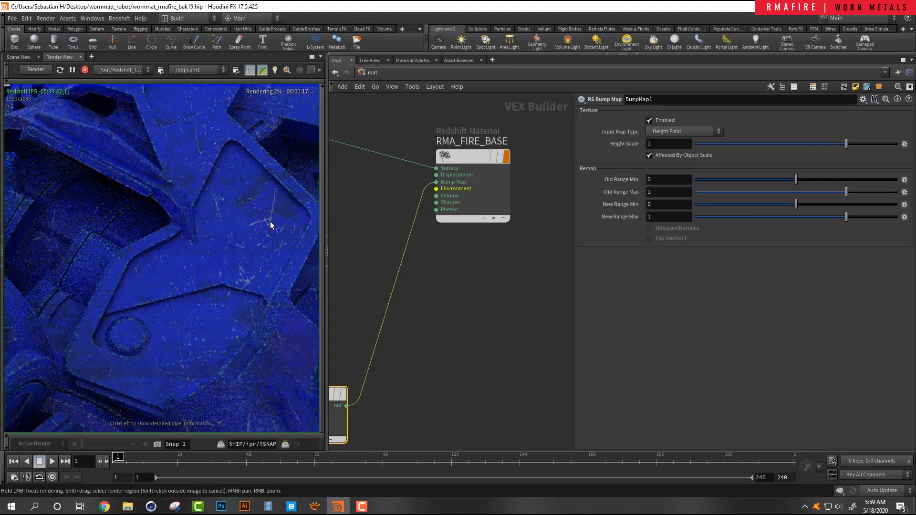
{"action": "scroll", "coordinate": [204, 260], "scroll_direction": "down", "scroll_amount": 3}
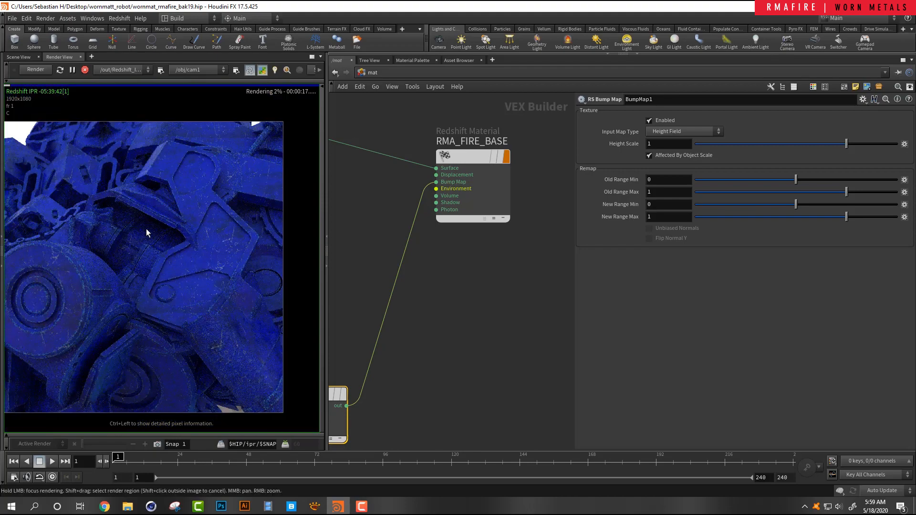
{"action": "middle_click_drag", "start_coordinate": [146, 228], "coordinate": [232, 224]}
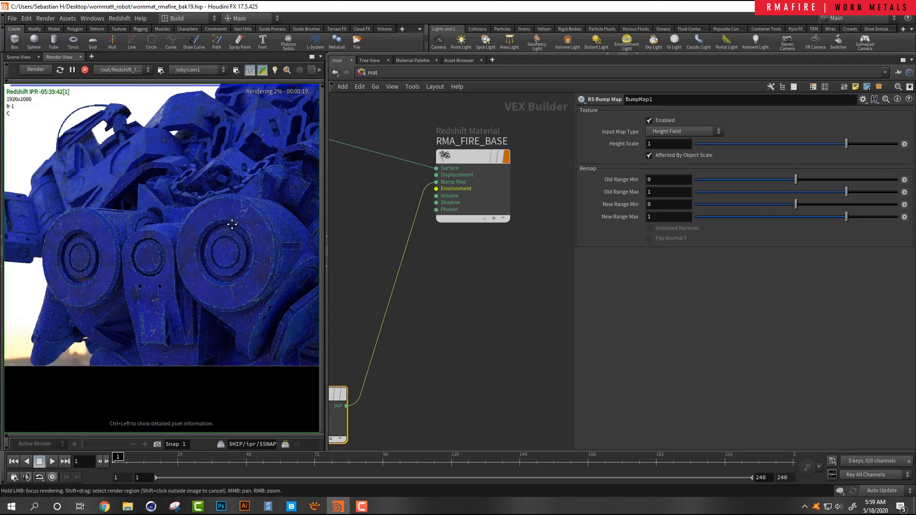
{"action": "scroll", "coordinate": [227, 235], "scroll_direction": "up", "scroll_amount": 3}
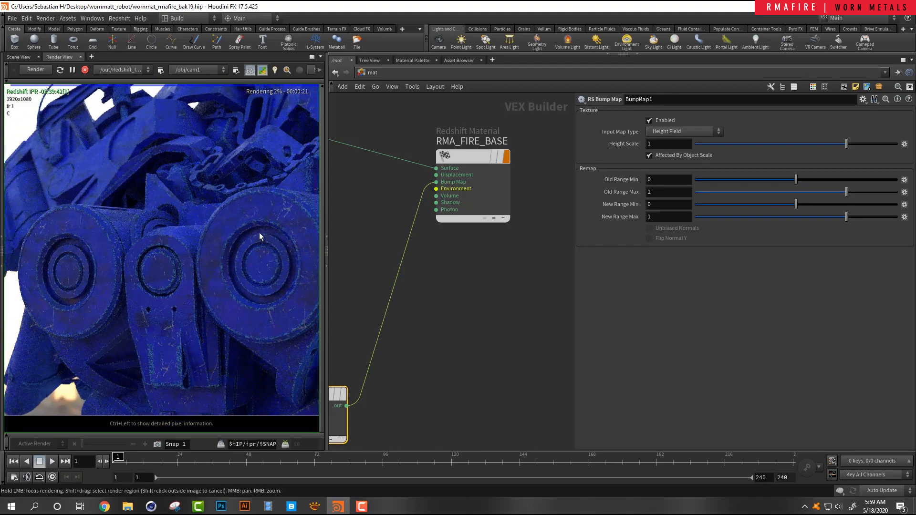
{"action": "middle_click_drag", "start_coordinate": [283, 211], "coordinate": [136, 258]}
{"action": "scroll", "coordinate": [215, 239], "scroll_direction": "down", "scroll_amount": 5}
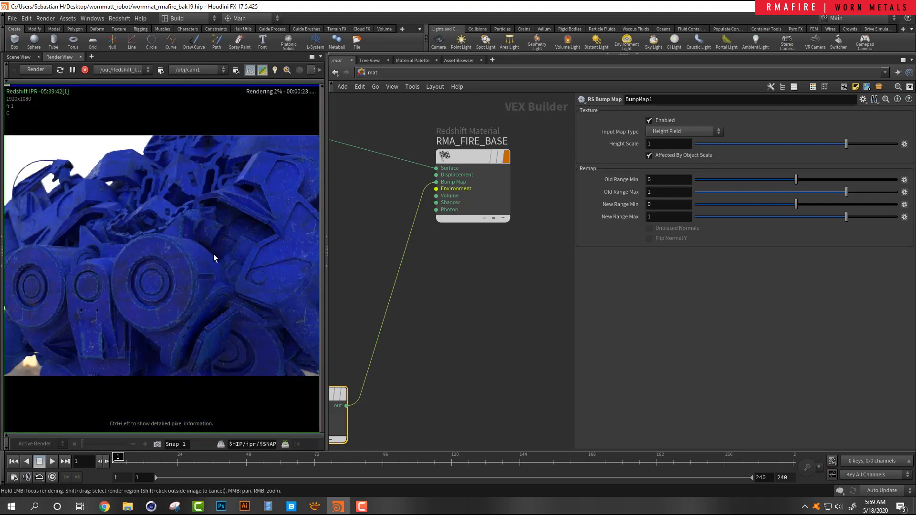
{"action": "scroll", "coordinate": [477, 274], "scroll_direction": "down", "scroll_amount": 6}
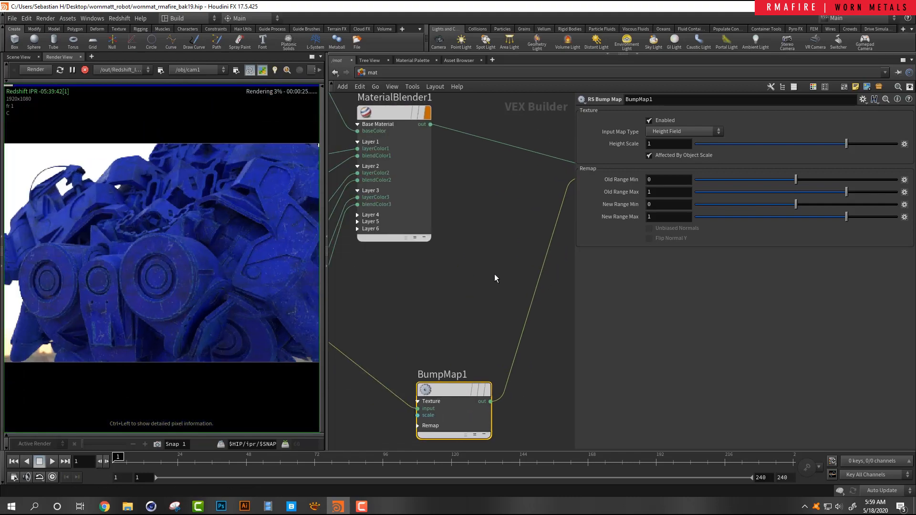
- Change Edge_scratch's diffuse colour to a neutral grey with a value of 0.557
{"action": "scroll", "coordinate": [411, 189], "scroll_direction": "up", "scroll_amount": 1}
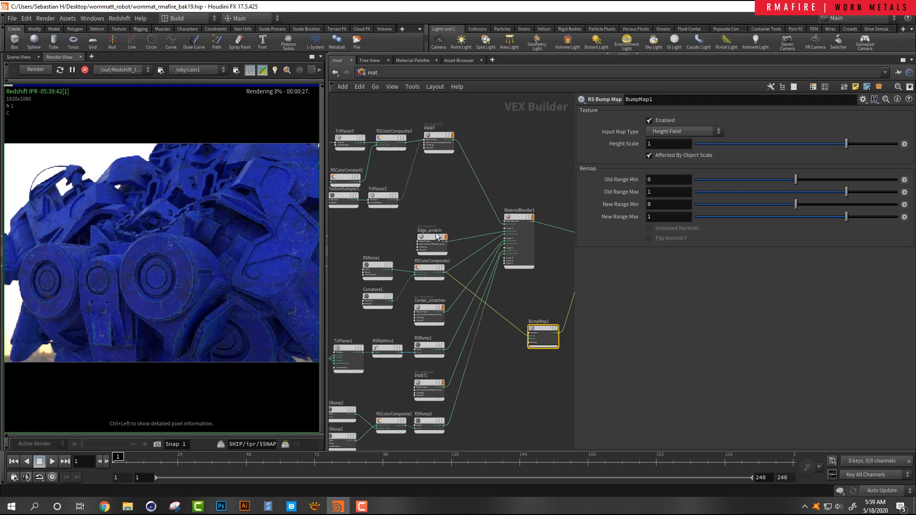
{"action": "left_click", "coordinate": [432, 243]}
{"action": "left_click", "coordinate": [668, 148]}
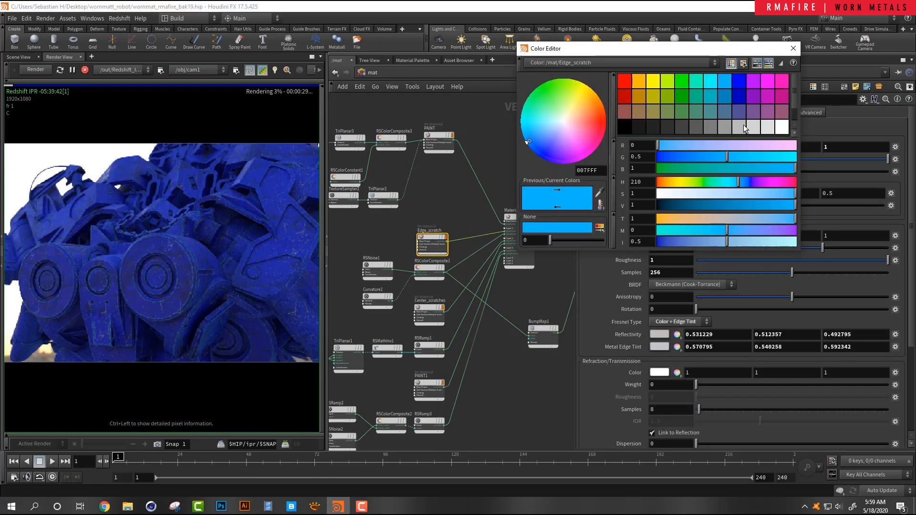
{"action": "left_click", "coordinate": [771, 128]}
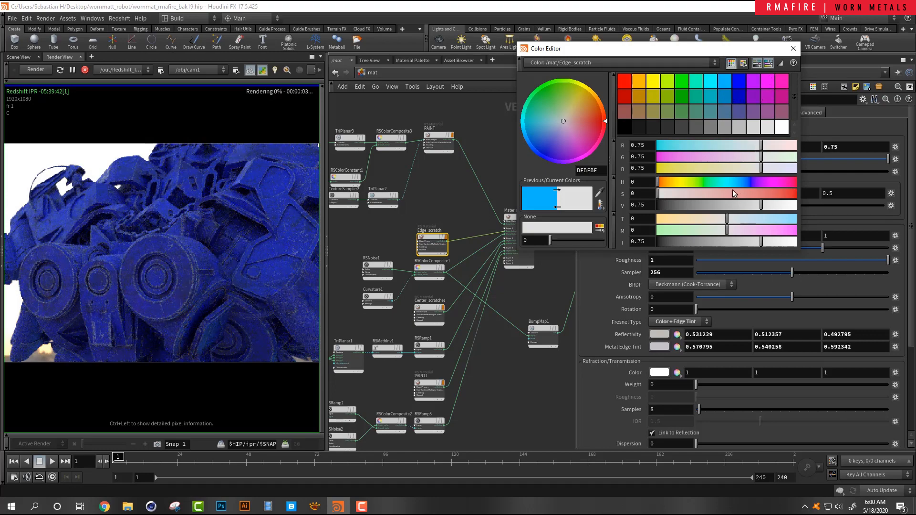
{"action": "left_click_drag", "start_coordinate": [698, 207], "coordinate": [700, 208]}
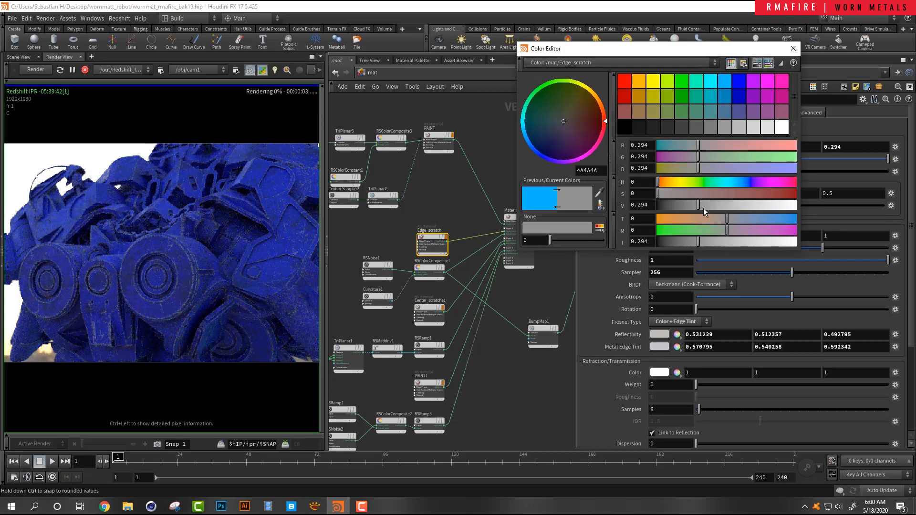
{"action": "left_click", "coordinate": [734, 205]}
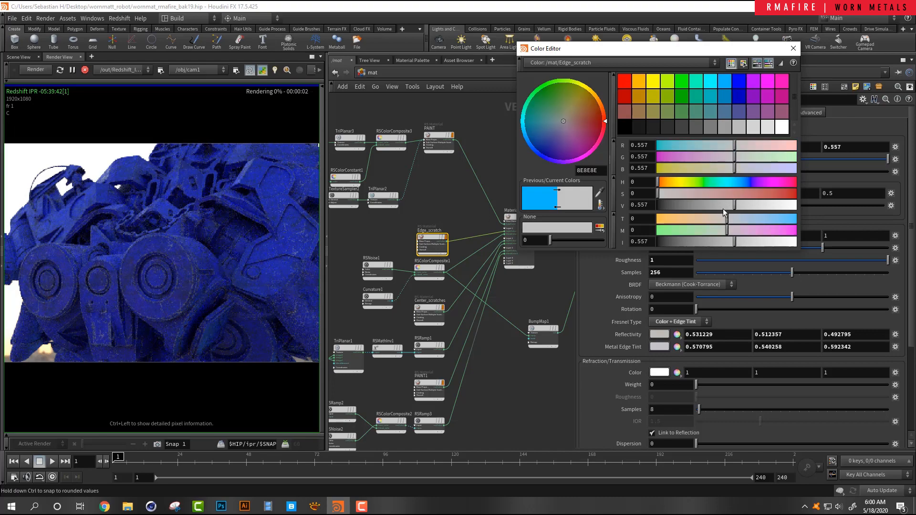
{"action": "left_click", "coordinate": [793, 48]}
- Move RSColorConstant1 directly below TriPlanar3, and duplicate the four nodes feeding PAINT's diffuse colour beside Edge_scratch
{"action": "mouse_move", "coordinate": [449, 187]}
{"action": "middle_mouse_down"}
{"action": "mouse_move", "coordinate": [530, 189]}
{"action": "mouse_move", "coordinate": [446, 191]}
{"action": "middle_mouse_up"}
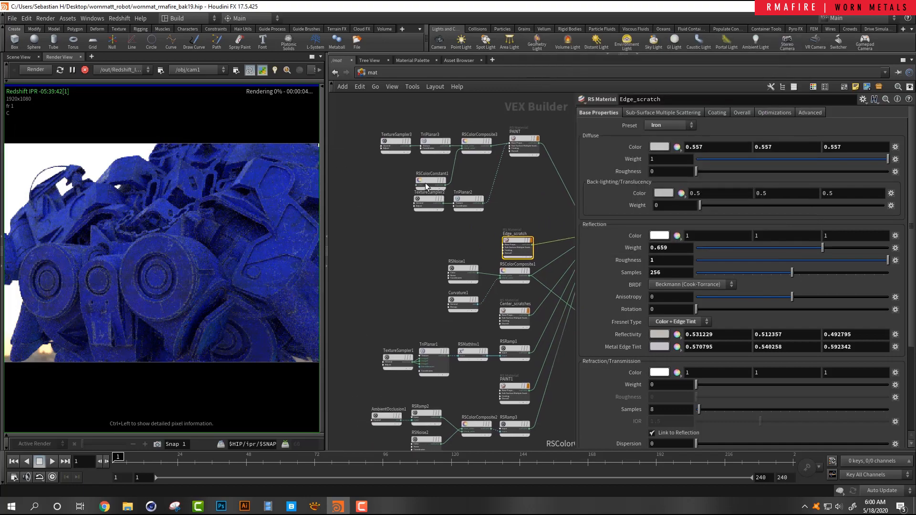
{"action": "mouse_move", "coordinate": [425, 182]}
{"action": "left_mouse_down"}
{"action": "mouse_move", "coordinate": [425, 165]}
{"action": "mouse_move", "coordinate": [429, 172]}
{"action": "left_mouse_up"}
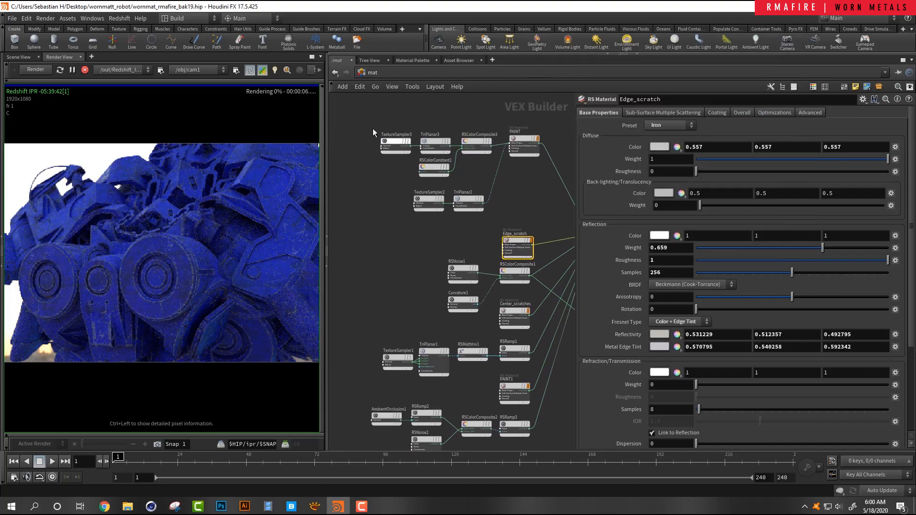
{"action": "left_click_drag", "start_coordinate": [392, 139], "coordinate": [472, 169]}
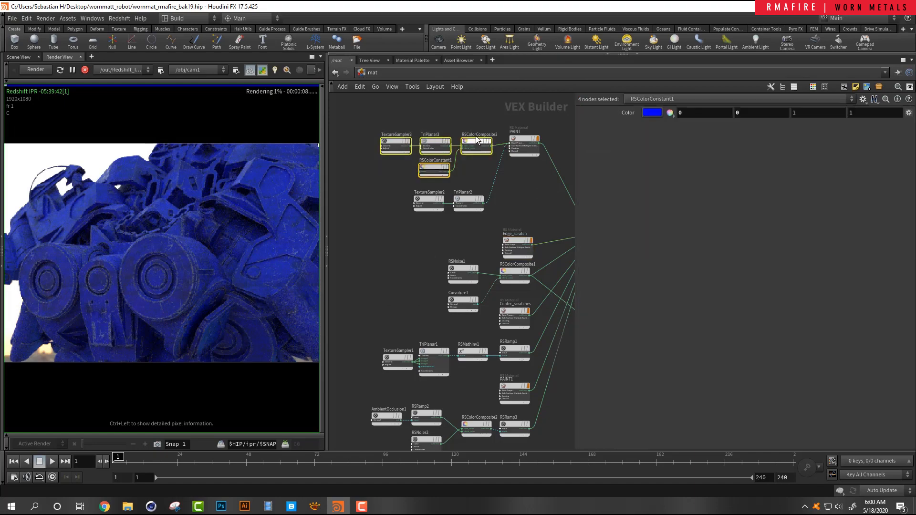
{"action": "key", "text": "ctrl+c"}
{"action": "key", "text": "ctrl+v"}
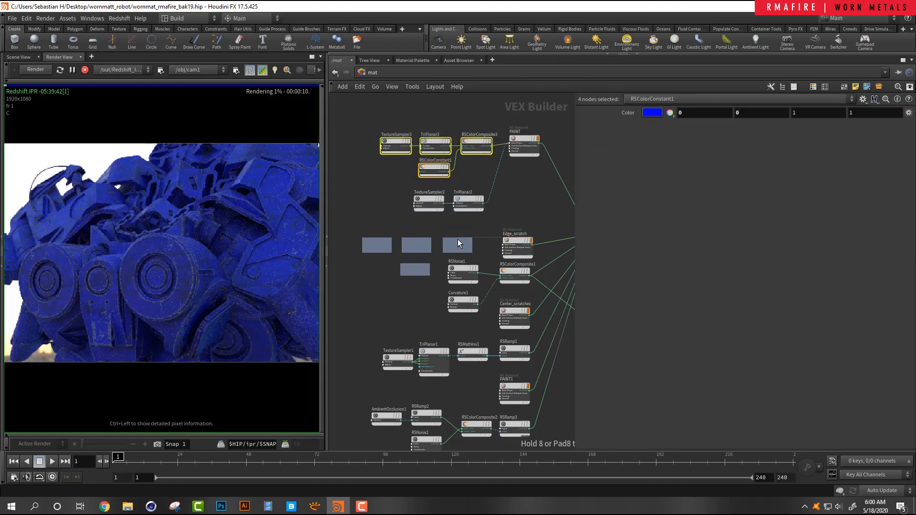
{"action": "left_click", "coordinate": [457, 239]}
- Move Edge_scratch up slightly and connect RSColorComposite4's output to its diffuse_color input
{"action": "scroll", "coordinate": [503, 254], "scroll_direction": "up", "scroll_amount": 3}
{"action": "left_click_drag", "start_coordinate": [523, 230], "coordinate": [528, 194]}
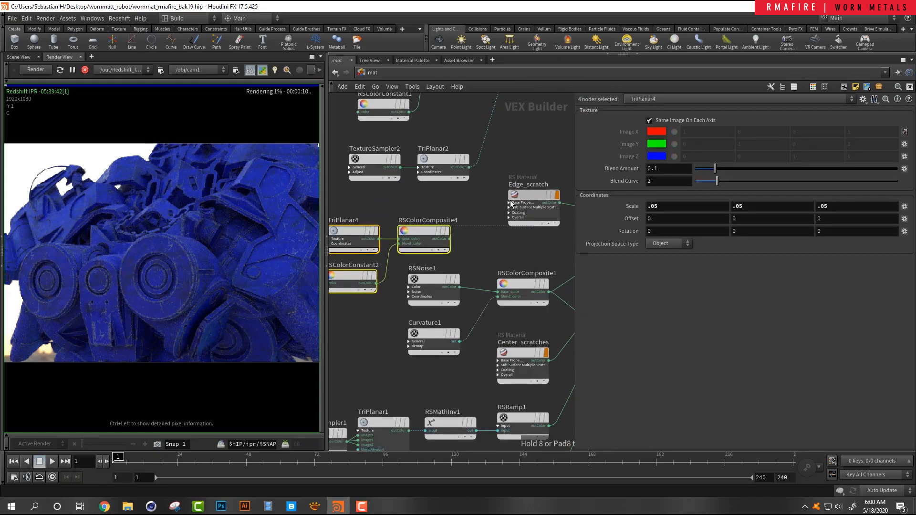
{"action": "left_click", "coordinate": [509, 203]}
{"action": "left_click", "coordinate": [481, 212]}
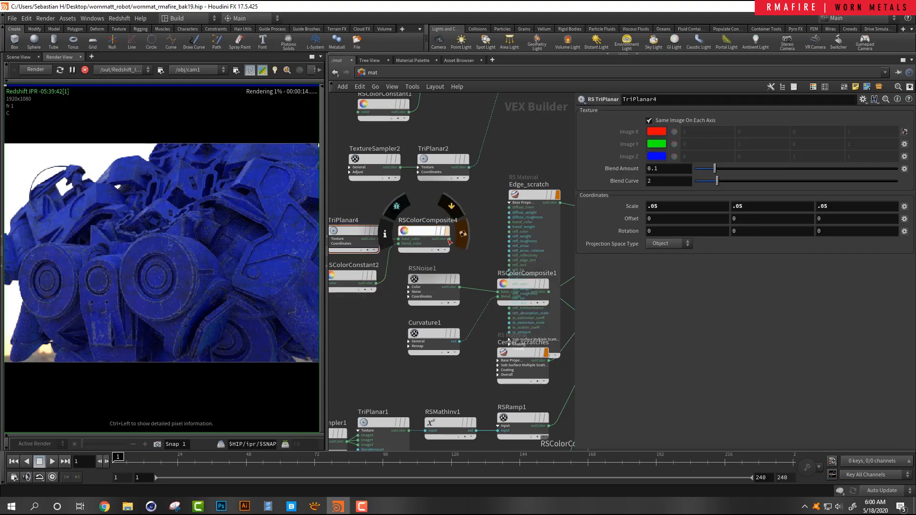
{"action": "left_click", "coordinate": [448, 238]}
{"action": "left_click", "coordinate": [510, 207]}
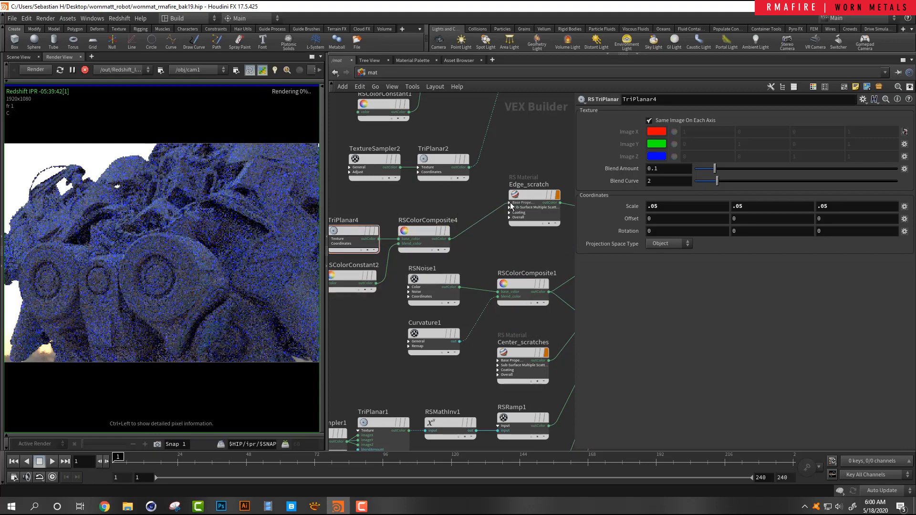
- Move Edge_scratch slightly down beside RSColorComposite4 and collapse its expanded base property inputs
{"action": "mouse_move", "coordinate": [522, 197]}
{"action": "left_mouse_down"}
{"action": "mouse_move", "coordinate": [525, 227]}
{"action": "mouse_move", "coordinate": [518, 213]}
{"action": "left_mouse_up"}
{"action": "left_click", "coordinate": [504, 238]}
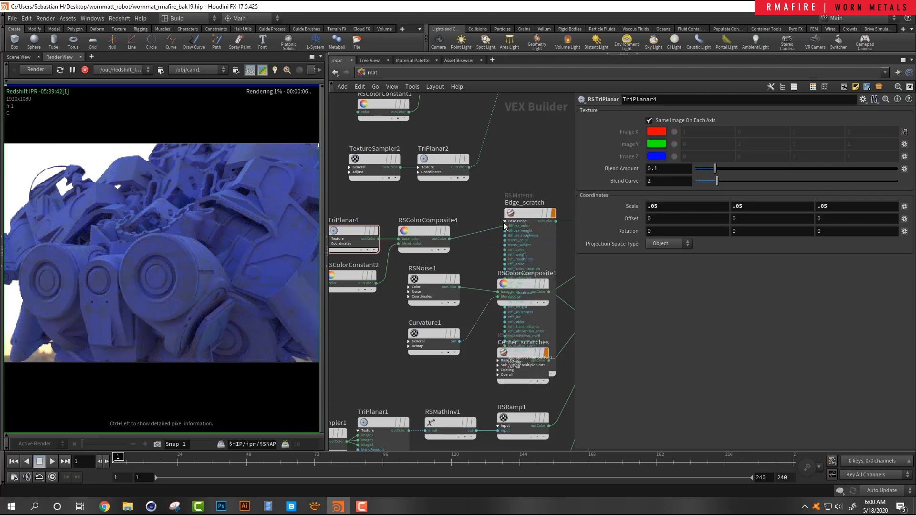
{"action": "left_click", "coordinate": [503, 221]}
{"action": "mouse_move", "coordinate": [404, 229]}
{"action": "middle_click_drag", "start_coordinate": [403, 230], "coordinate": [480, 214]}
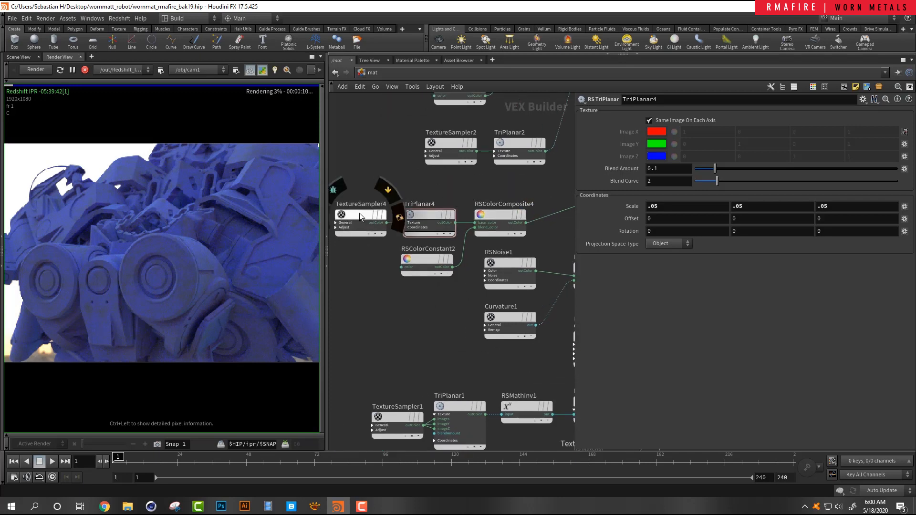
{"action": "middle_click_drag", "start_coordinate": [529, 241], "coordinate": [480, 240]}
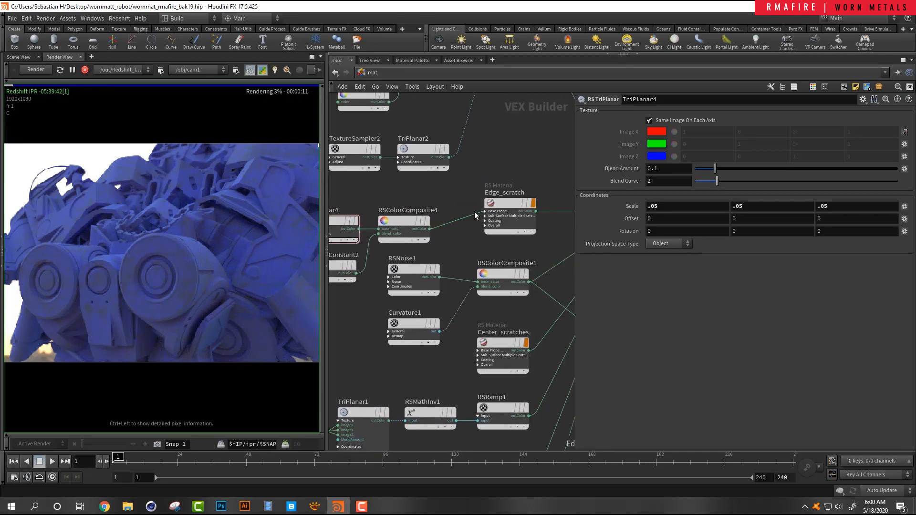
{"action": "mouse_move", "coordinate": [507, 205]}
{"action": "left_mouse_down"}
{"action": "mouse_move", "coordinate": [505, 220]}
{"action": "mouse_move", "coordinate": [508, 203]}
{"action": "mouse_move", "coordinate": [500, 213]}
{"action": "left_mouse_up"}
- Undo Edge_scratch's recent edits, back through its moves, the duplicated texture nodes and their connection, to before the grey diffuse colour change
{"action": "scroll", "coordinate": [517, 185], "scroll_direction": "down", "scroll_amount": 5}
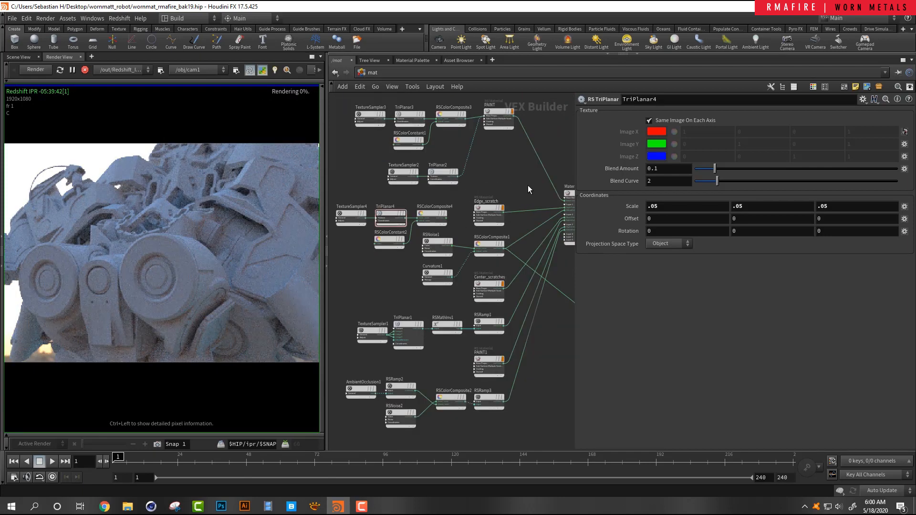
{"action": "middle_click_drag", "start_coordinate": [527, 186], "coordinate": [410, 204]}
{"action": "scroll", "coordinate": [514, 224], "scroll_direction": "up", "scroll_amount": 4}
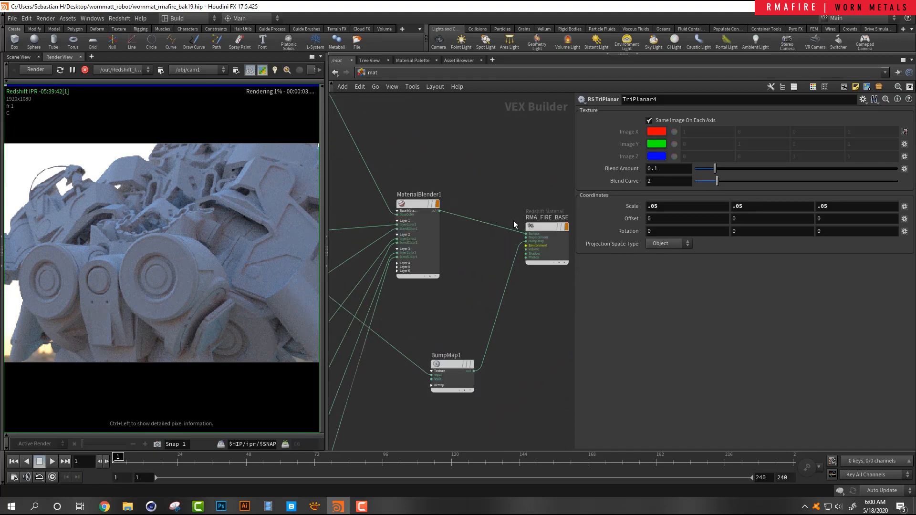
{"action": "scroll", "coordinate": [491, 244], "scroll_direction": "down", "scroll_amount": 4}
{"action": "left_click", "coordinate": [410, 241]}
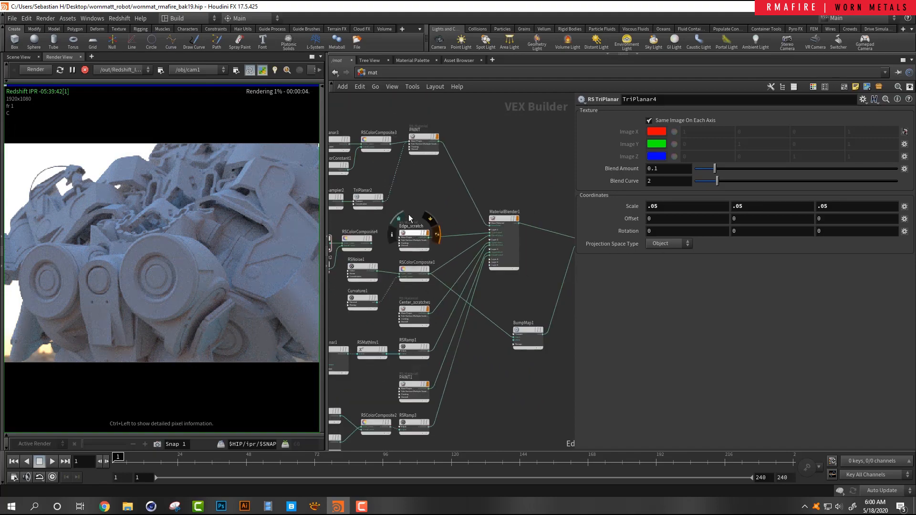
{"action": "key", "text": "ctrl+z"}
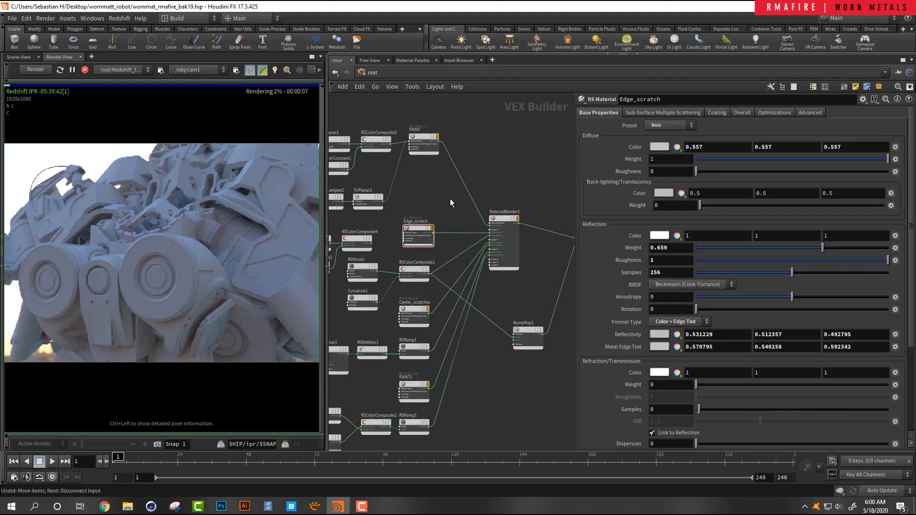
{"action": "key", "text": "ctrl+z"}
{"action": "key", "text": "ctrl+z"}
{"action": "key", "text": "ctrl+z"}
{"action": "key", "text": "ctrl+z"}
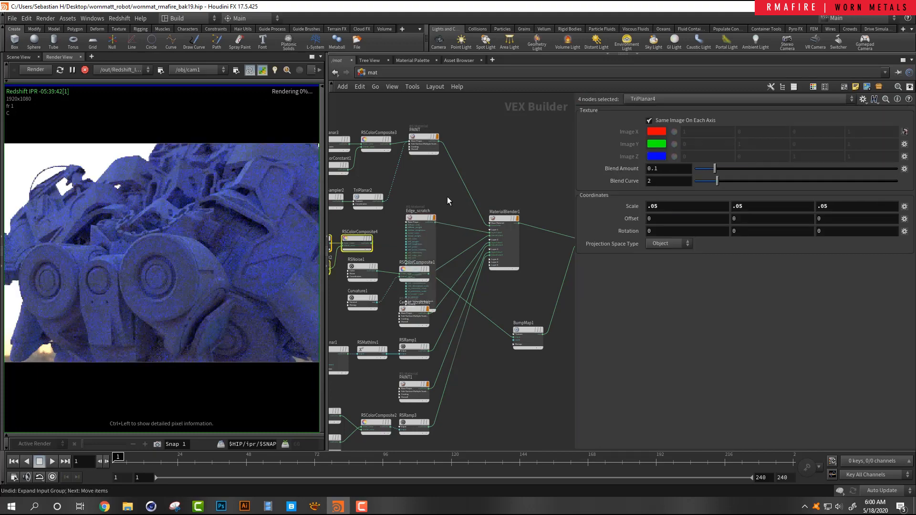
{"action": "key", "text": "ctrl+z"}
{"action": "key", "text": "ctrl+z"}
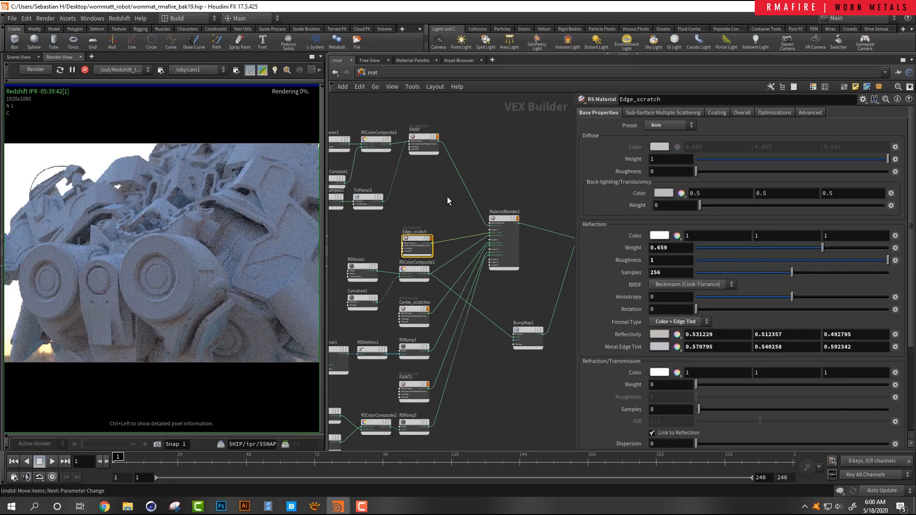
{"action": "key", "text": "ctrl+z"}
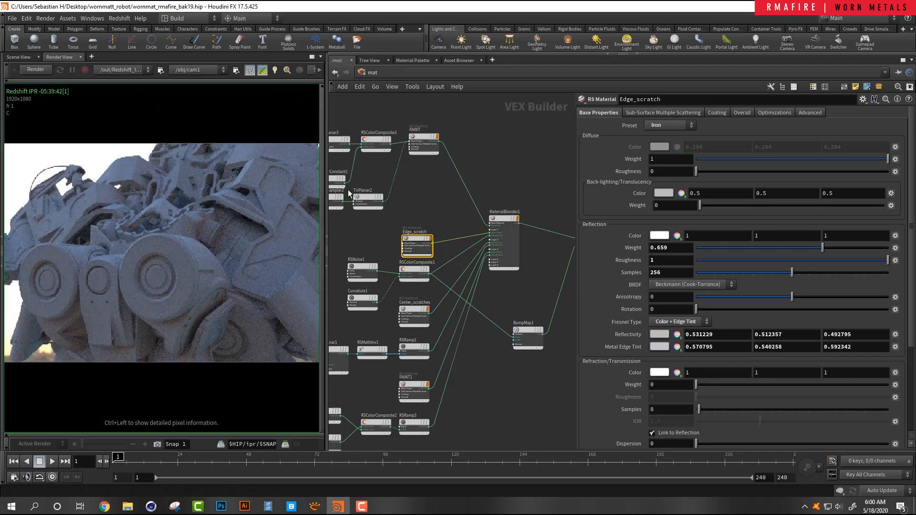
- Restart the IPR render and examine the scratches on the robot's round parts up close and across the whole model
{"action": "left_click", "coordinate": [34, 70]}
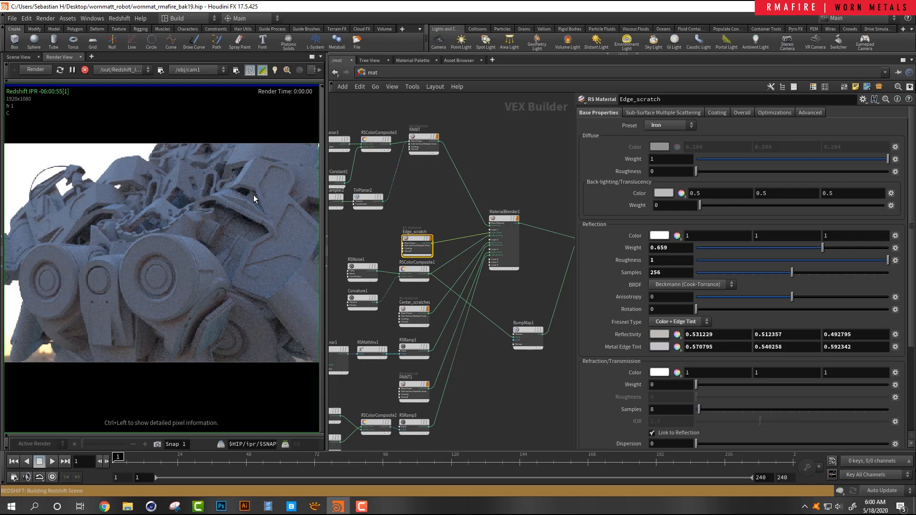
{"action": "scroll", "coordinate": [182, 259], "scroll_direction": "up", "scroll_amount": 4}
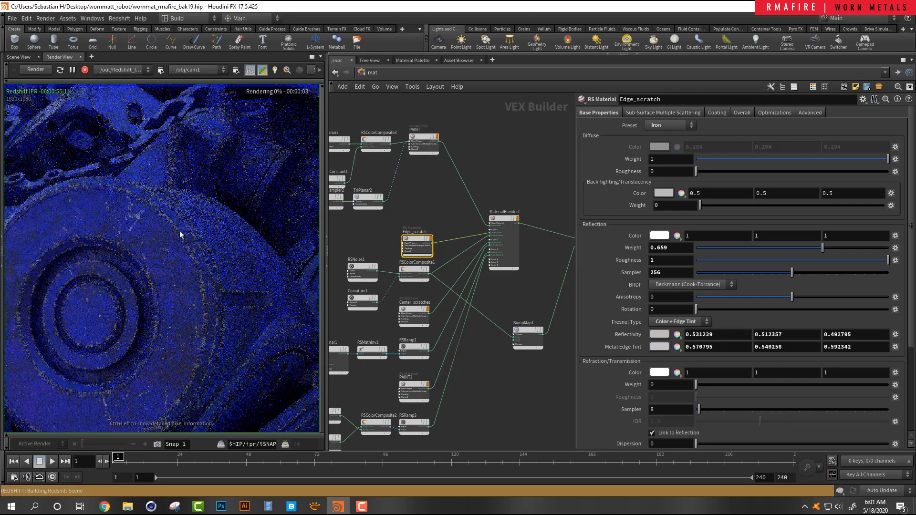
{"action": "scroll", "coordinate": [162, 227], "scroll_direction": "up", "scroll_amount": 2}
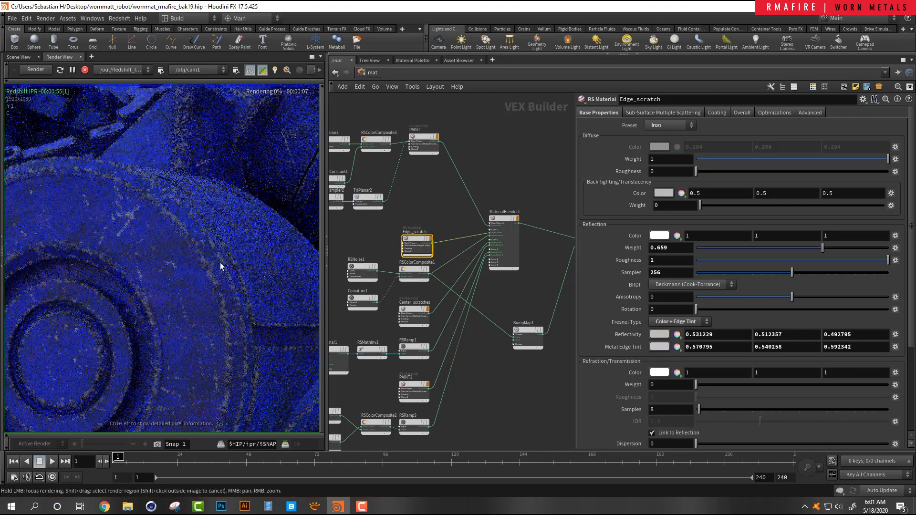
{"action": "scroll", "coordinate": [205, 230], "scroll_direction": "down", "scroll_amount": 5}
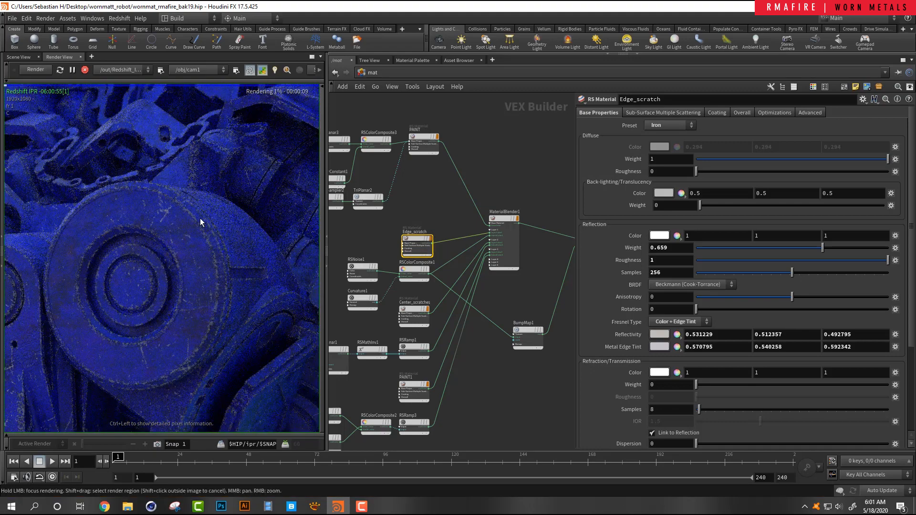
{"action": "scroll", "coordinate": [195, 247], "scroll_direction": "up", "scroll_amount": 3}
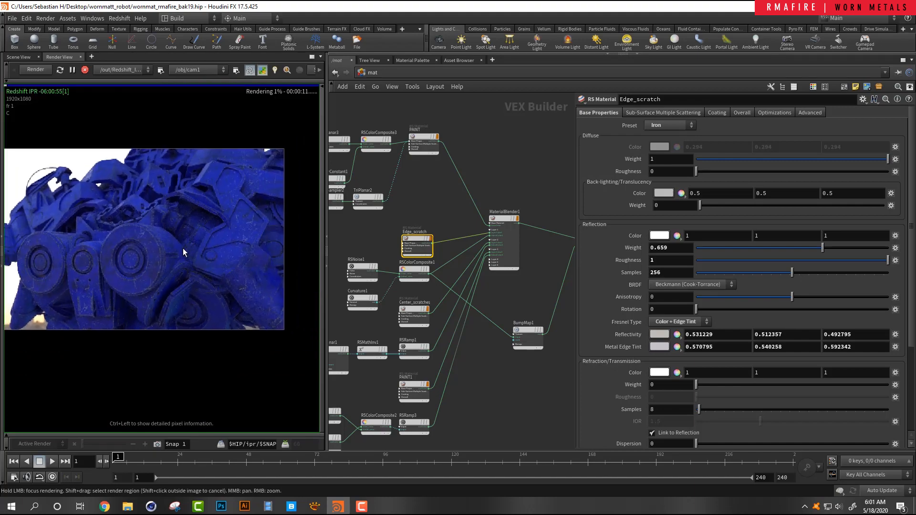
{"action": "scroll", "coordinate": [167, 213], "scroll_direction": "down", "scroll_amount": 2}
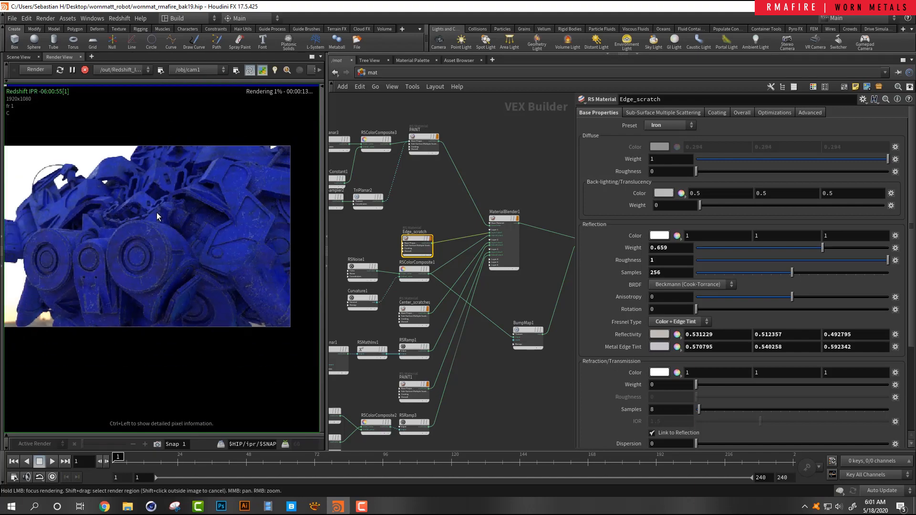
- Move BumpMap1 up closer beneath MaterialBlender1 and select it
{"action": "scroll", "coordinate": [497, 238], "scroll_direction": "down", "scroll_amount": 4}
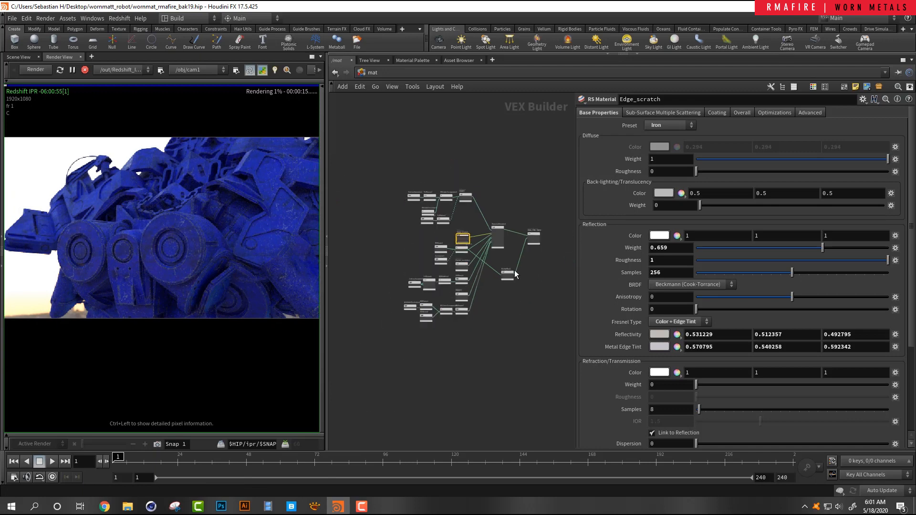
{"action": "scroll", "coordinate": [491, 311], "scroll_direction": "up", "scroll_amount": 3}
{"action": "scroll", "coordinate": [484, 283], "scroll_direction": "up", "scroll_amount": 3}
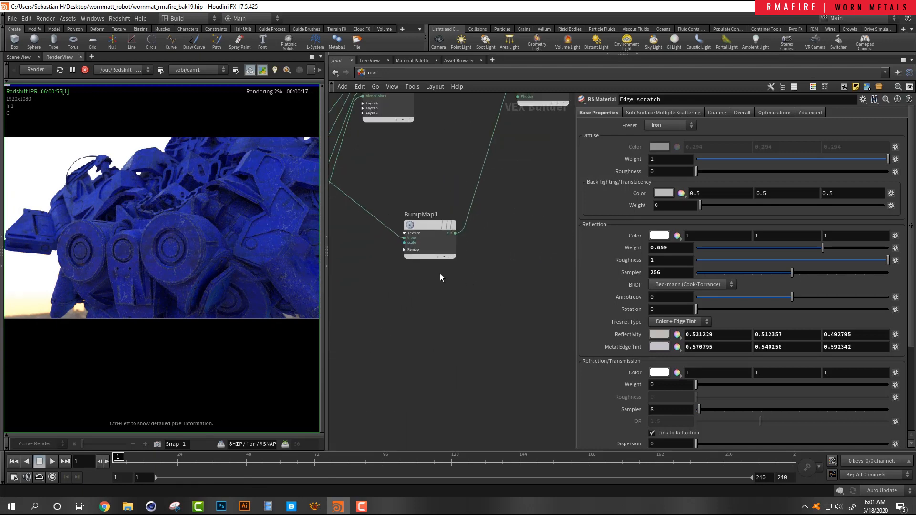
{"action": "scroll", "coordinate": [454, 277], "scroll_direction": "down", "scroll_amount": 3}
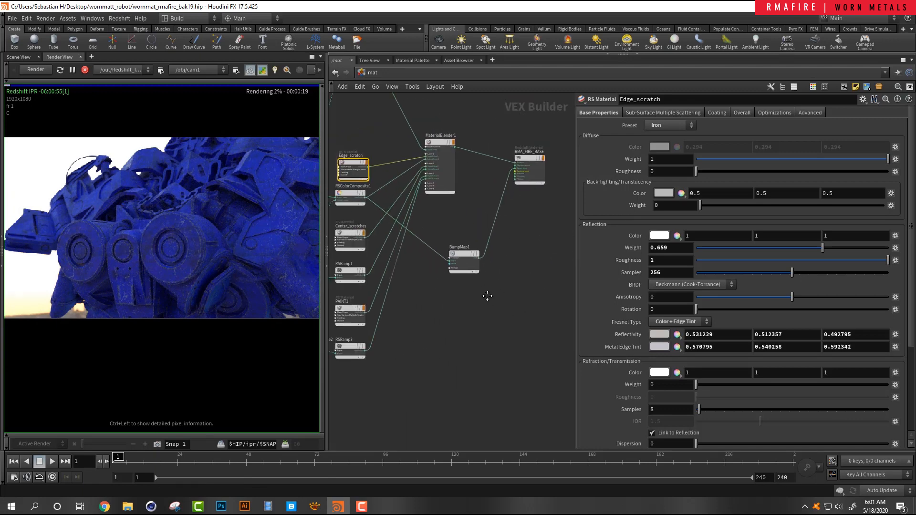
{"action": "scroll", "coordinate": [475, 261], "scroll_direction": "up", "scroll_amount": 2}
{"action": "scroll", "coordinate": [483, 307], "scroll_direction": "down", "scroll_amount": 3}
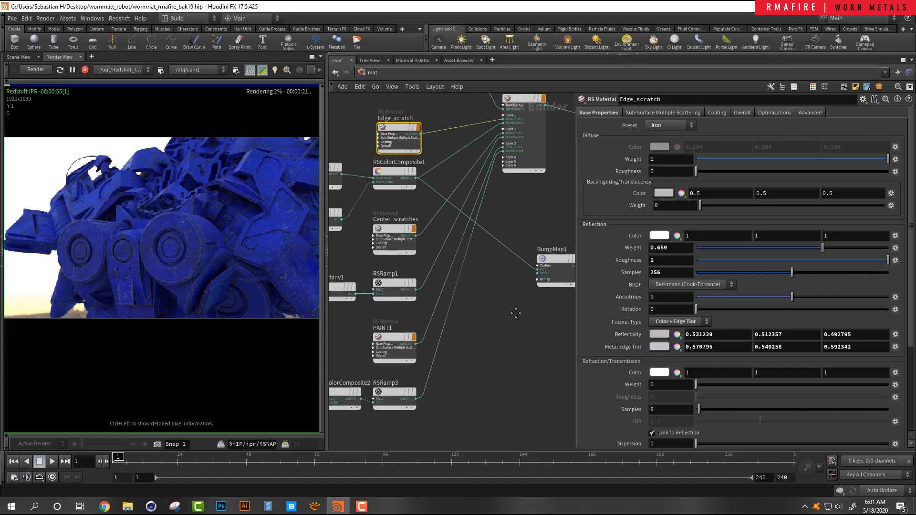
{"action": "scroll", "coordinate": [478, 290], "scroll_direction": "up", "scroll_amount": 2}
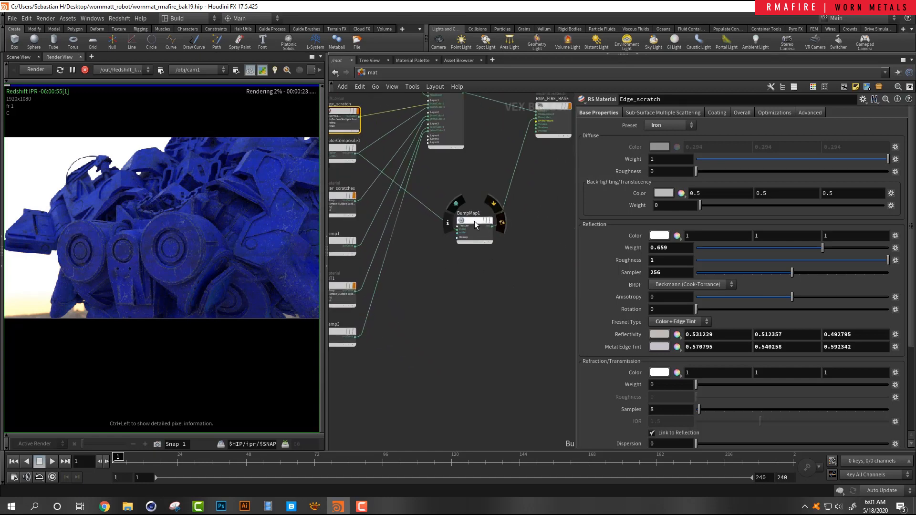
{"action": "scroll", "coordinate": [474, 222], "scroll_direction": "up", "scroll_amount": 2}
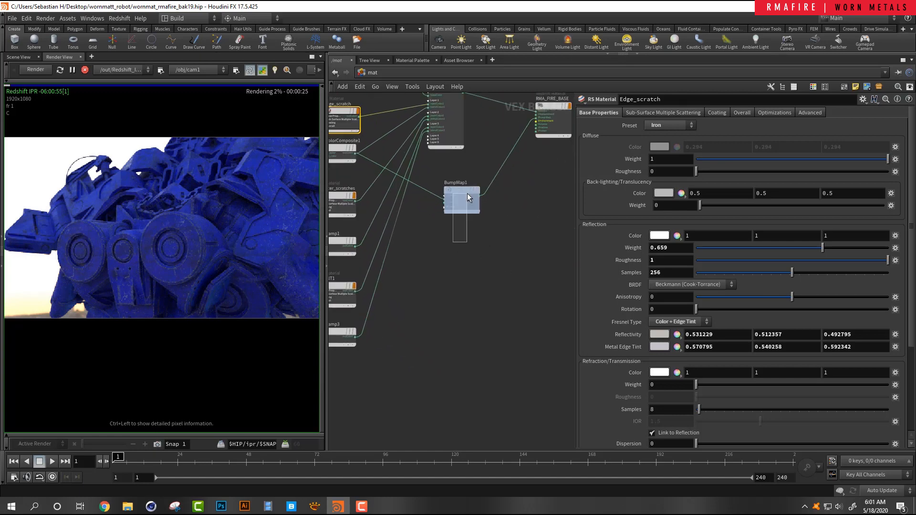
{"action": "left_click", "coordinate": [467, 204]}
{"action": "scroll", "coordinate": [474, 233], "scroll_direction": "up", "scroll_amount": 1}
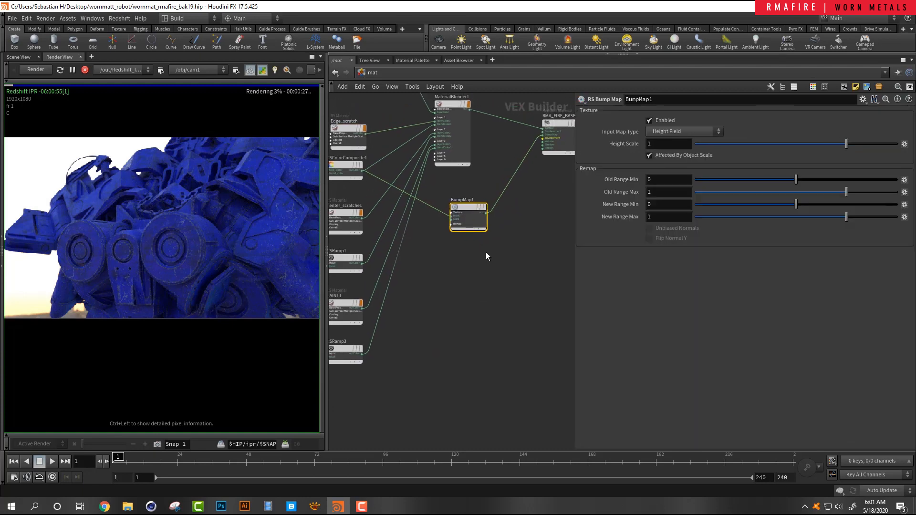
- Add an RS Displacement node, place it directly below BumpMap1 and expand its texture inputs
{"action": "left_click", "coordinate": [466, 273]}
{"action": "key", "text": "Tab"}
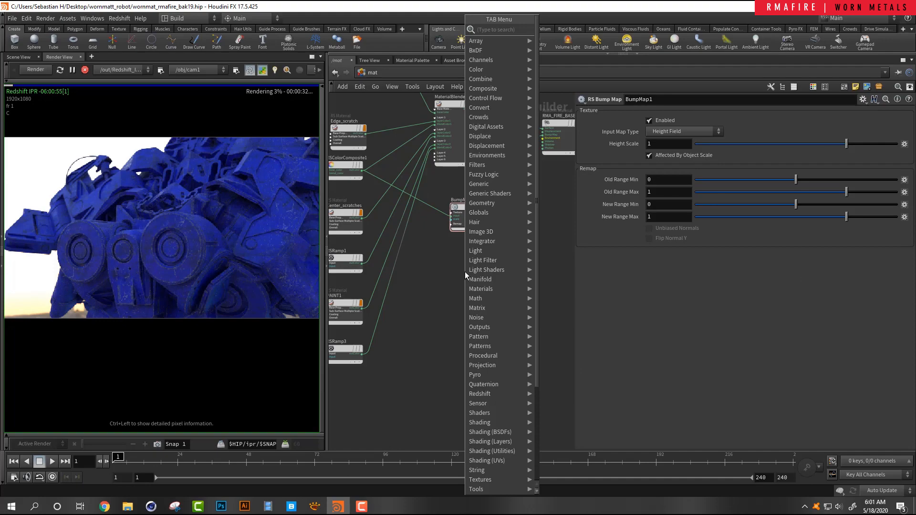
{"action": "type", "text": "rsdis"}
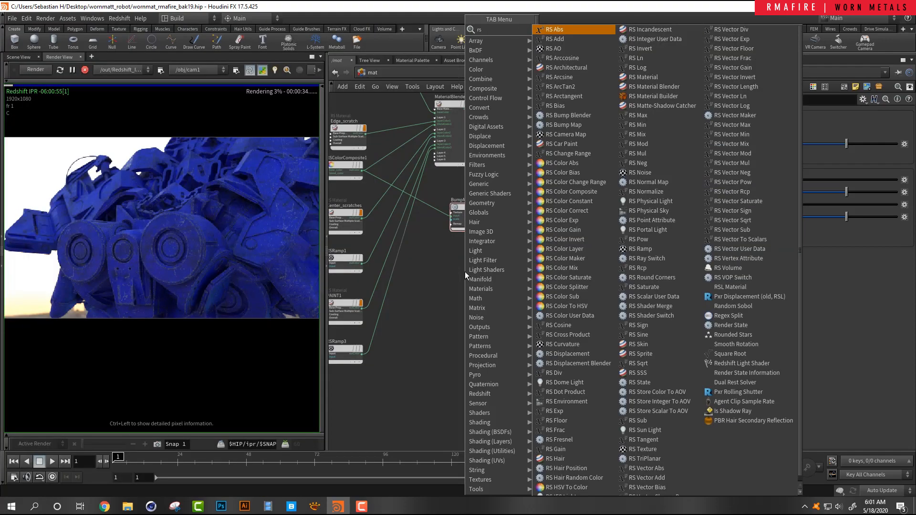
{"action": "key", "text": "Return"}
{"action": "left_click", "coordinate": [465, 272]}
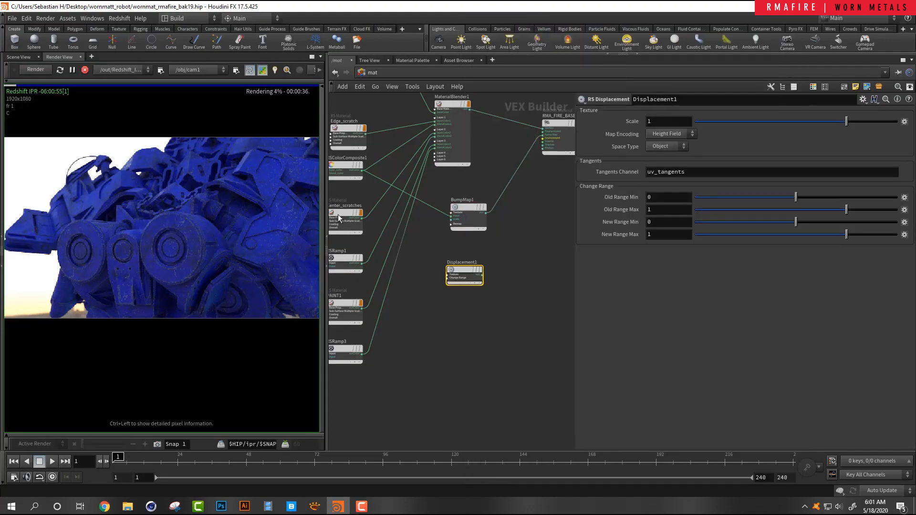
{"action": "scroll", "coordinate": [338, 214], "scroll_direction": "up", "scroll_amount": 2}
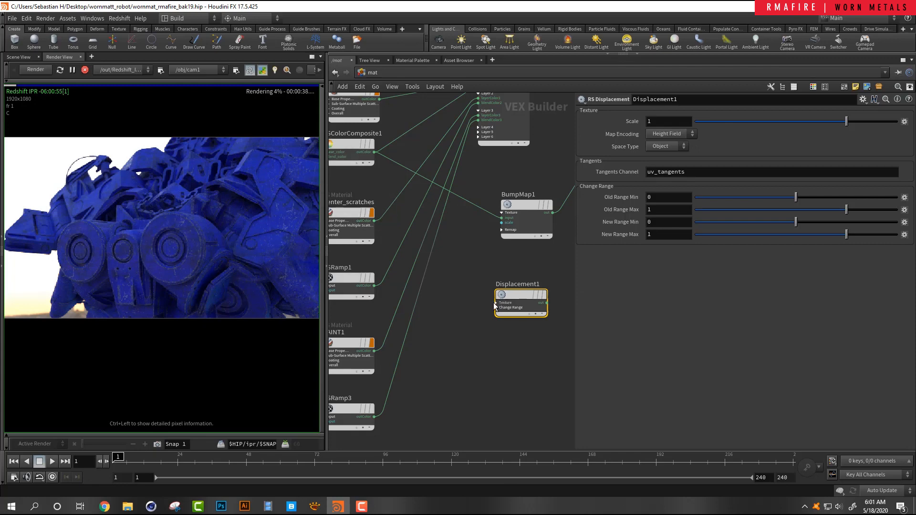
{"action": "left_click_drag", "start_coordinate": [521, 294], "coordinate": [525, 266]}
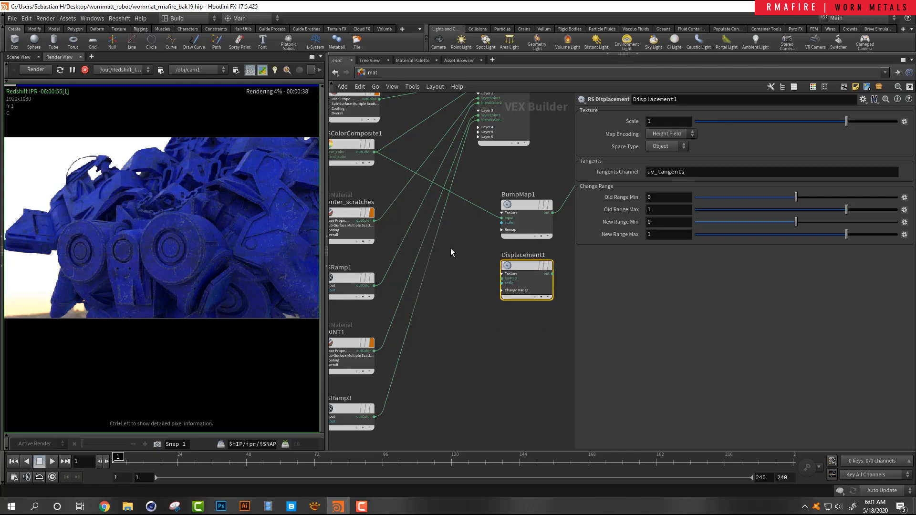
- Wire Displacement1's texMap input and its output to RMA_FIRE_BASE's Displacement input, and save the scene
{"action": "middle_click_drag", "start_coordinate": [561, 253], "coordinate": [405, 272]}
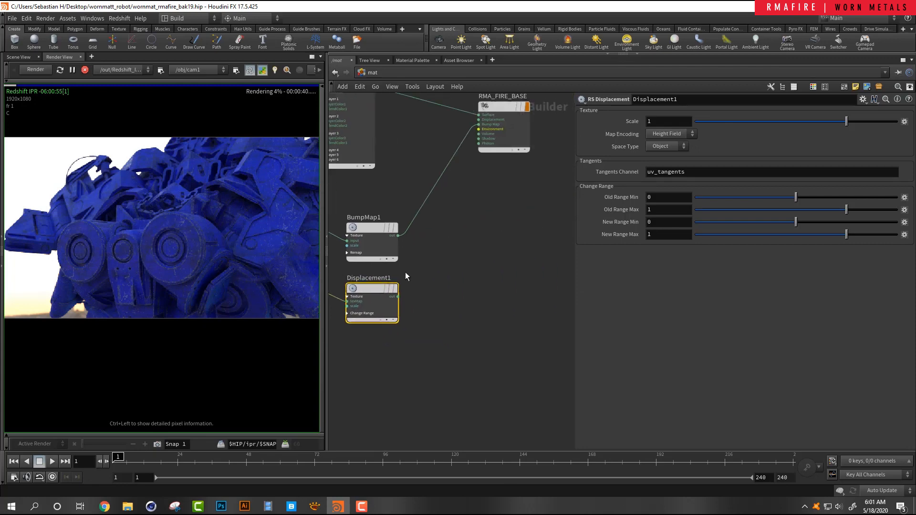
{"action": "left_click", "coordinate": [399, 296]}
{"action": "middle_click_drag", "start_coordinate": [488, 207], "coordinate": [462, 279]}
{"action": "scroll", "coordinate": [455, 260], "scroll_direction": "up", "scroll_amount": 3}
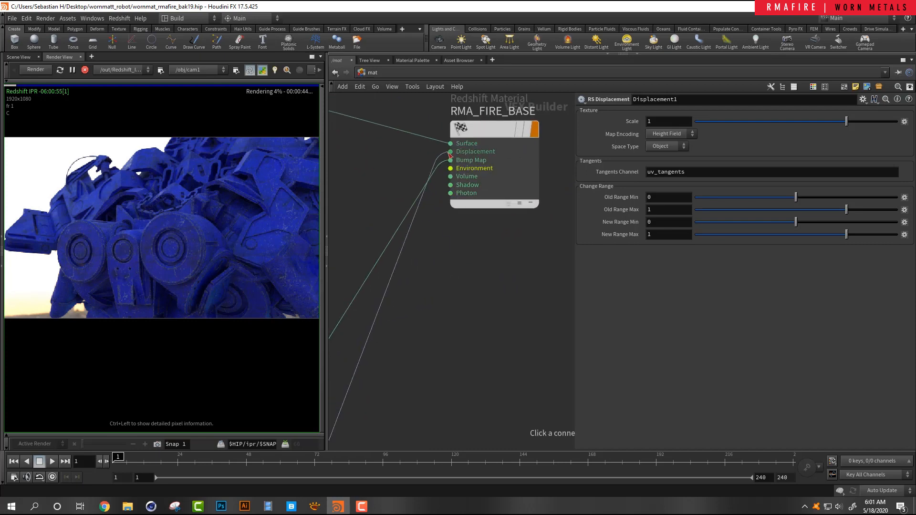
{"action": "left_click", "coordinate": [449, 152]}
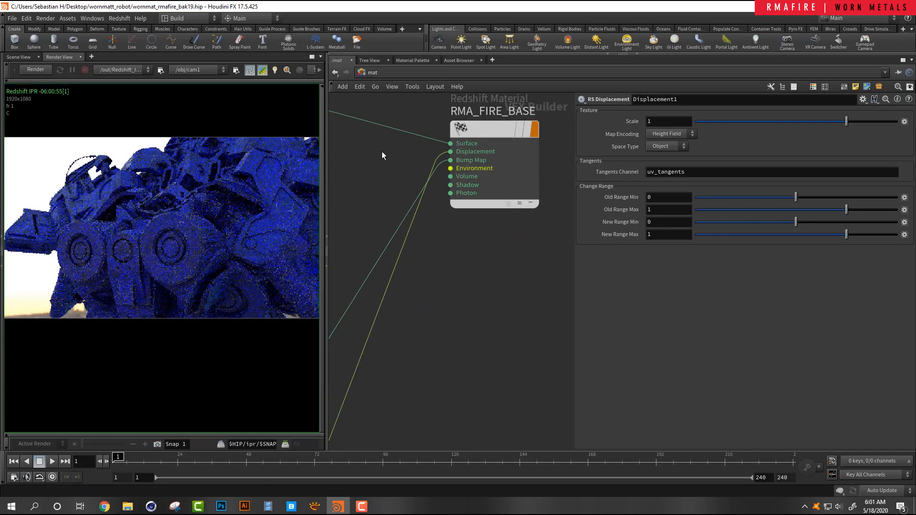
{"action": "key", "text": "ctrl+s"}
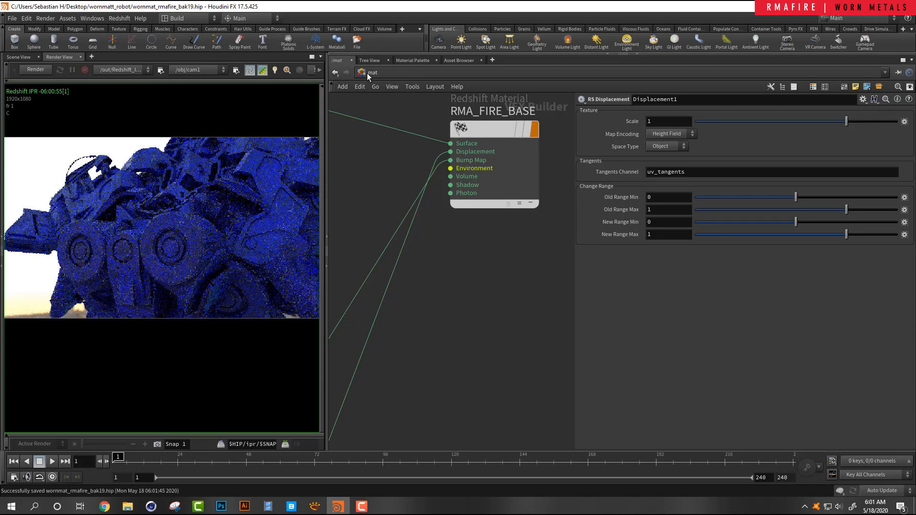
- Enable tessellation and displacement in the Redshift object settings of the file1 geometry
{"action": "left_click", "coordinate": [368, 73]}
{"action": "left_click", "coordinate": [399, 119]}
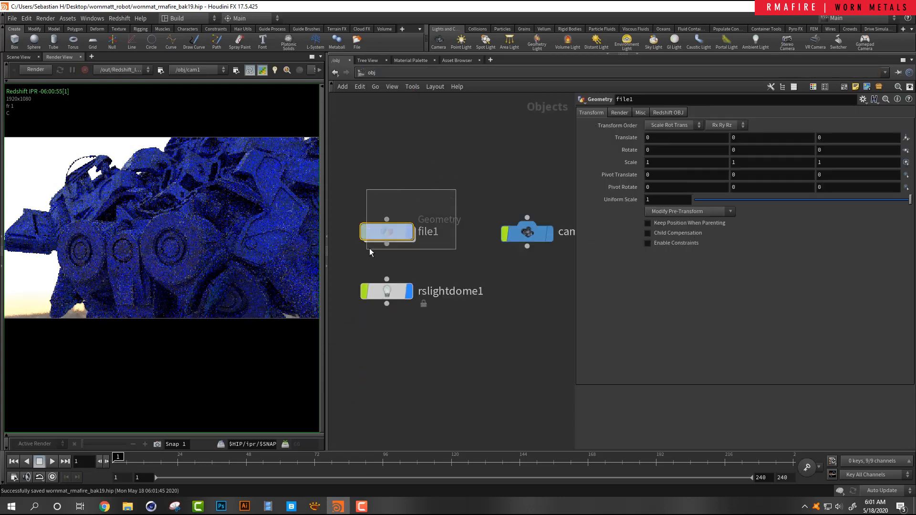
{"action": "left_click", "coordinate": [681, 114]}
{"action": "left_click", "coordinate": [712, 127]}
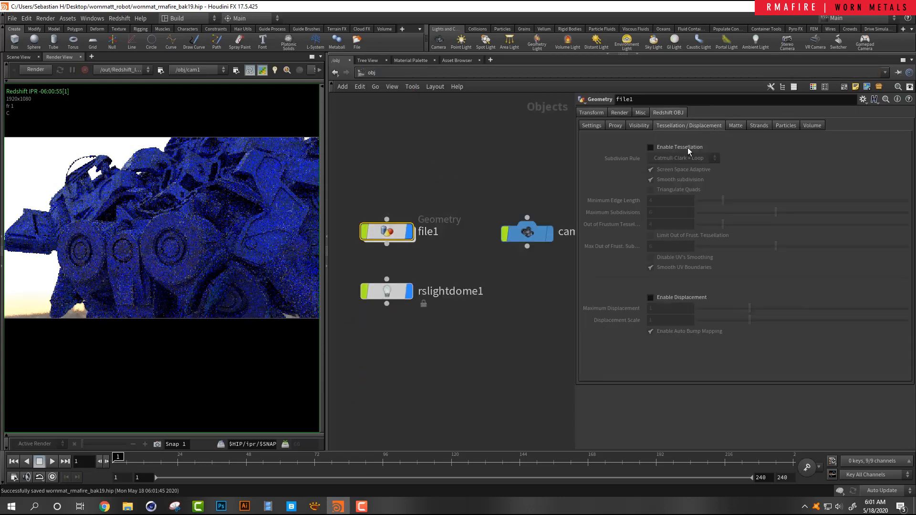
{"action": "left_click", "coordinate": [677, 296]}
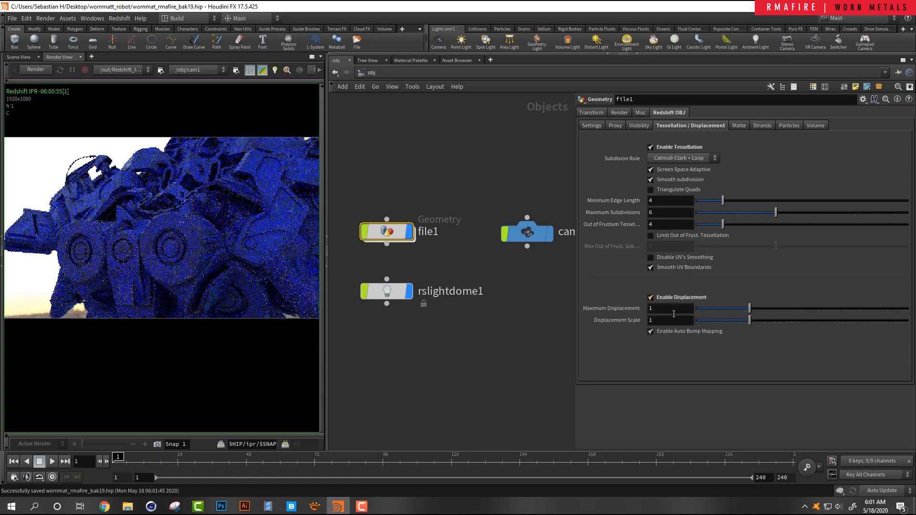
- Disable tessellation on the file1 geometry and set its Redshift displacement scale to .1
{"action": "left_click", "coordinate": [671, 148]}
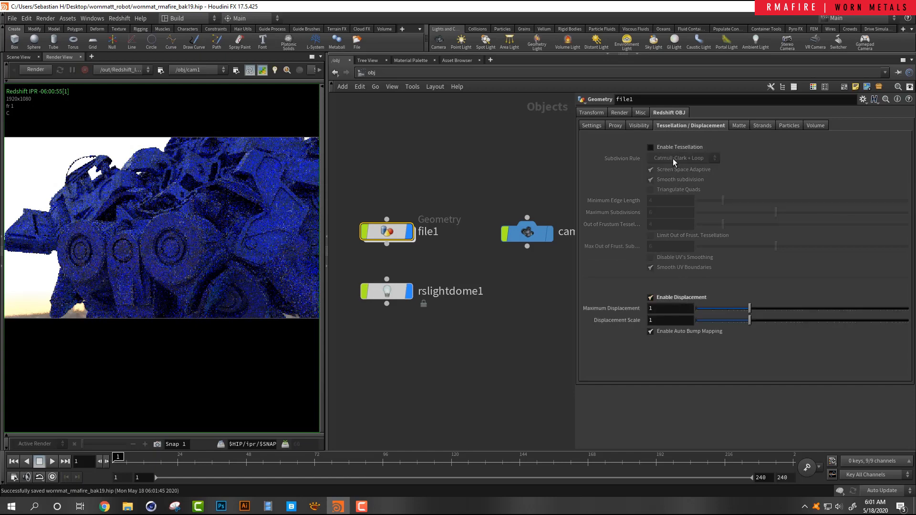
{"action": "left_click", "coordinate": [673, 307]}
{"action": "type", "text": ".1"}
{"action": "key", "text": "Return"}
{"action": "key", "text": "ctrl+z"}
{"action": "key", "text": "Tab"}
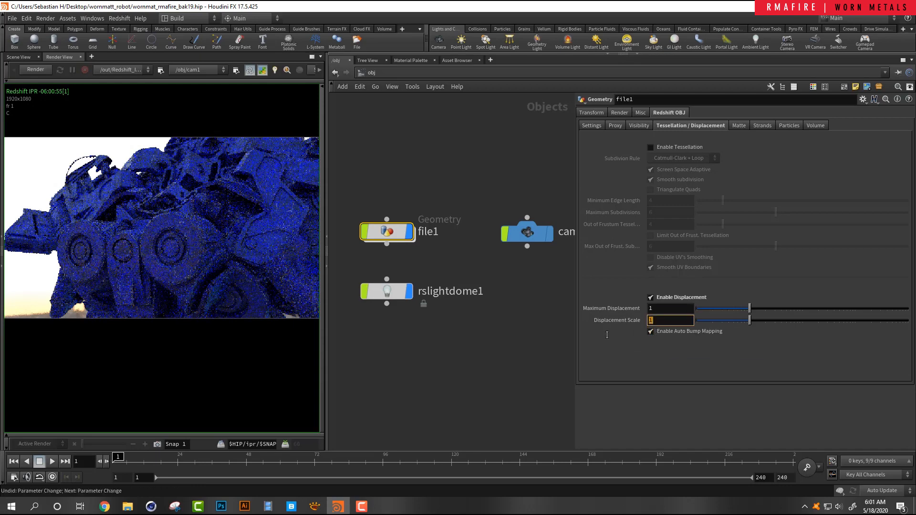
{"action": "type", "text": ".1"}
{"action": "key", "text": "Return"}
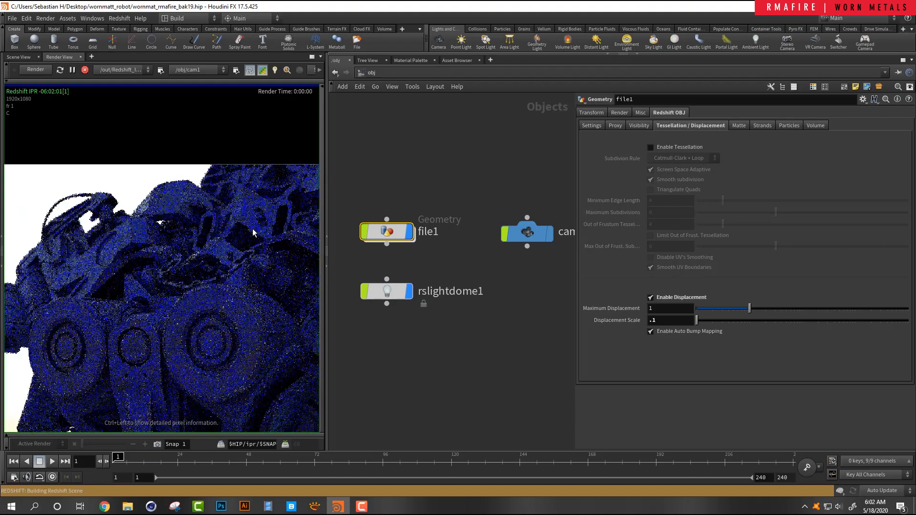
- Examine the displaced surface detail on the robot's body and round parts in the render view
{"action": "scroll", "coordinate": [243, 325], "scroll_direction": "up", "scroll_amount": 5}
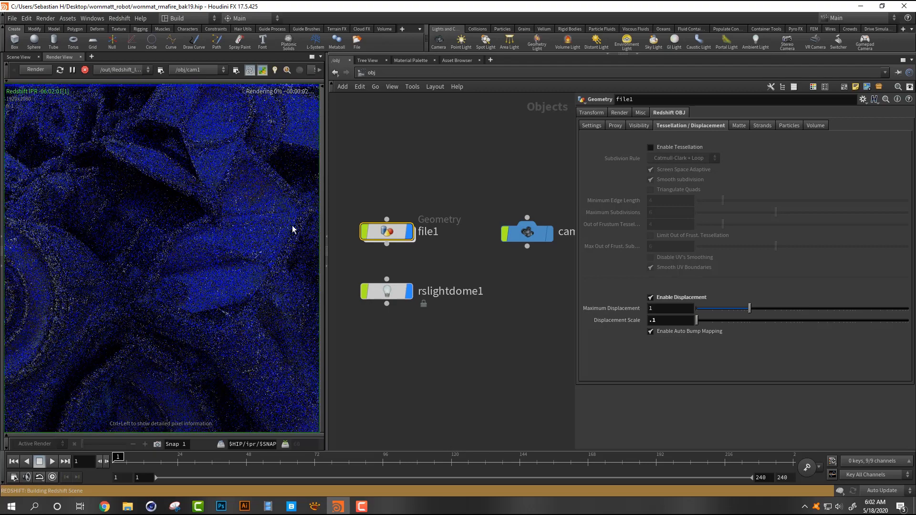
{"action": "scroll", "coordinate": [262, 234], "scroll_direction": "down", "scroll_amount": 3}
{"action": "scroll", "coordinate": [260, 247], "scroll_direction": "up", "scroll_amount": 2}
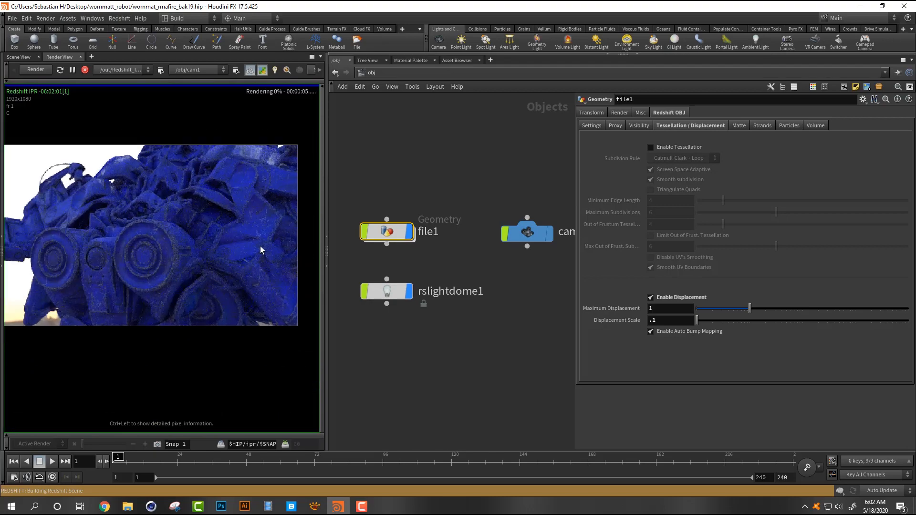
{"action": "middle_click_drag", "start_coordinate": [197, 233], "coordinate": [237, 230]}
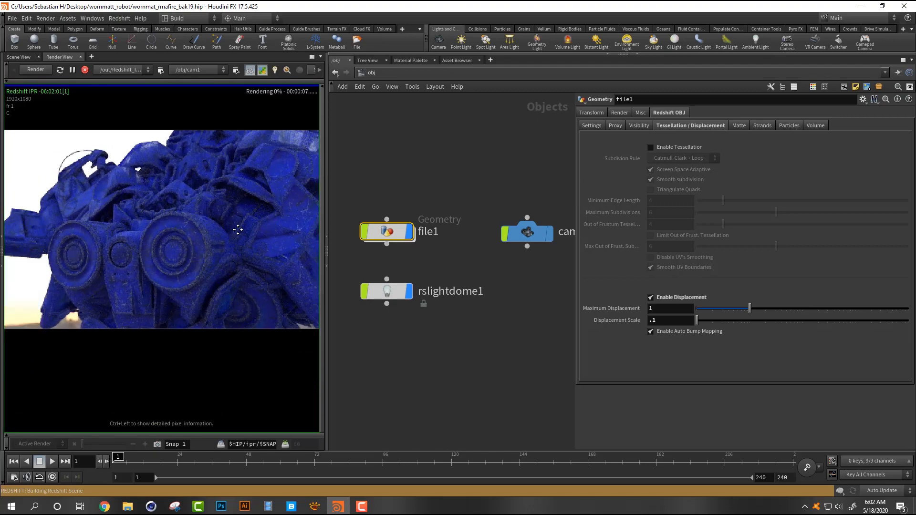
{"action": "scroll", "coordinate": [92, 241], "scroll_direction": "up", "scroll_amount": 3}
{"action": "scroll", "coordinate": [96, 246], "scroll_direction": "down", "scroll_amount": 3}
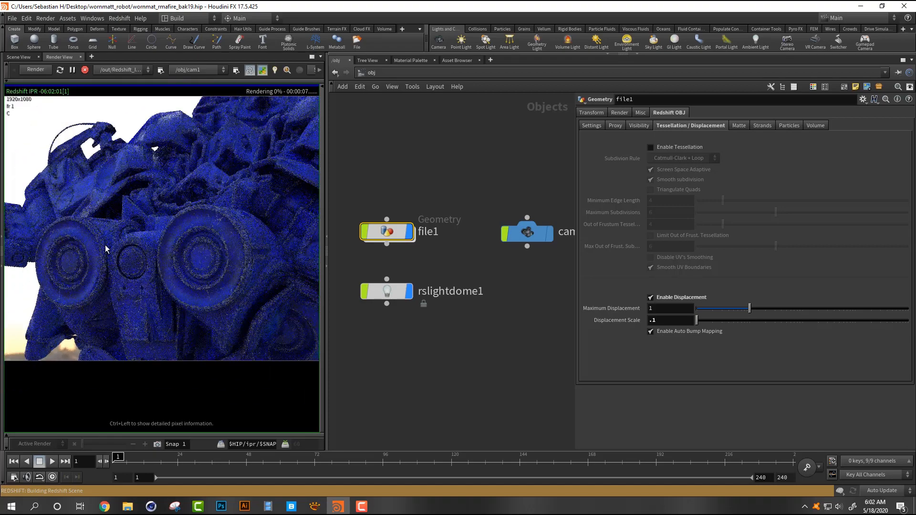
{"action": "middle_click_drag", "start_coordinate": [239, 253], "coordinate": [133, 274]}
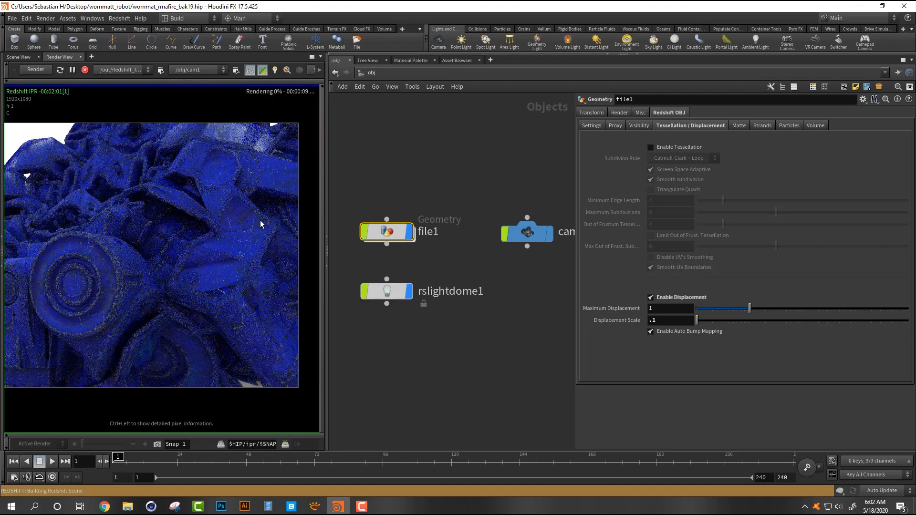
{"action": "scroll", "coordinate": [241, 270], "scroll_direction": "up", "scroll_amount": 5}
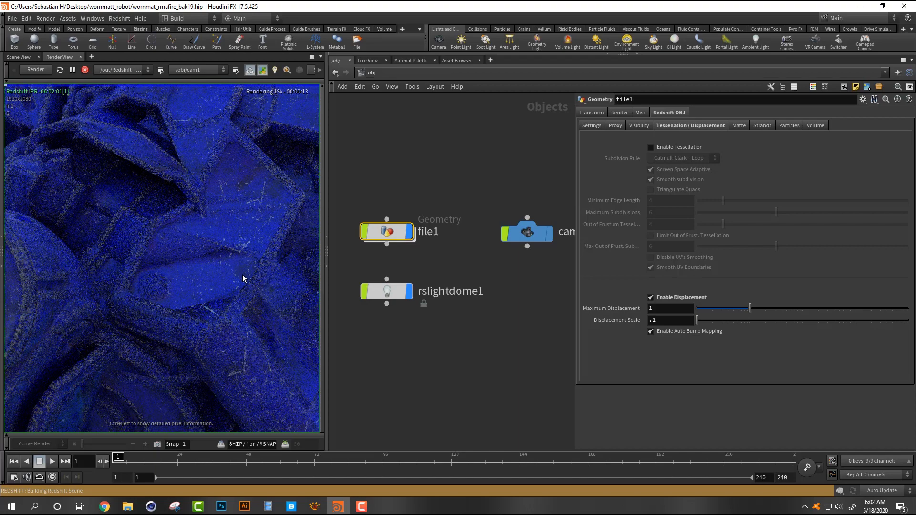
{"action": "scroll", "coordinate": [242, 279], "scroll_direction": "down", "scroll_amount": 5}
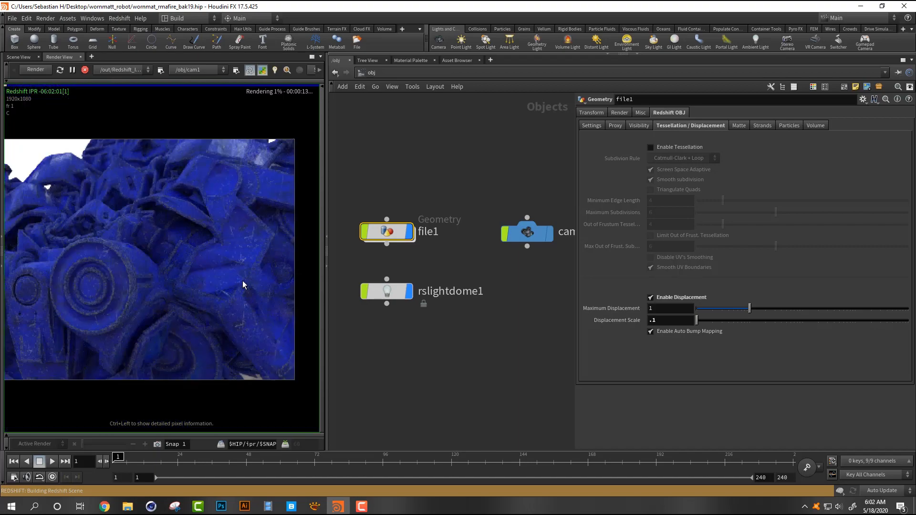
- Stop the render and disable displacement on the file1 geometry
{"action": "left_click", "coordinate": [86, 73]}
{"action": "scroll", "coordinate": [204, 213], "scroll_direction": "down", "scroll_amount": 5}
{"action": "scroll", "coordinate": [185, 243], "scroll_direction": "up", "scroll_amount": 5}
{"action": "middle_click_drag", "start_coordinate": [153, 249], "coordinate": [122, 259]}
{"action": "left_click", "coordinate": [689, 298]}
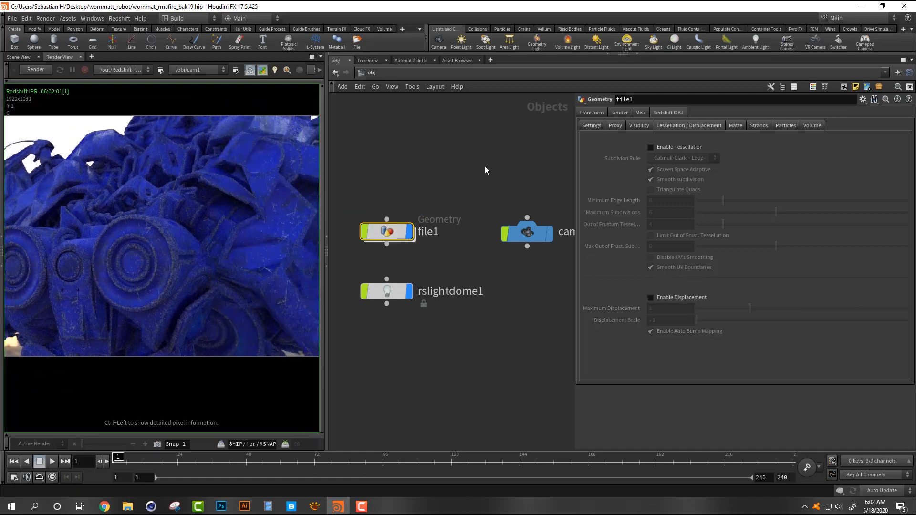
- Return to the mat network and move Displacement1 and BumpMap1 lower beneath MaterialBlender1
{"action": "left_click", "coordinate": [382, 72]}
{"action": "left_click", "coordinate": [397, 105]}
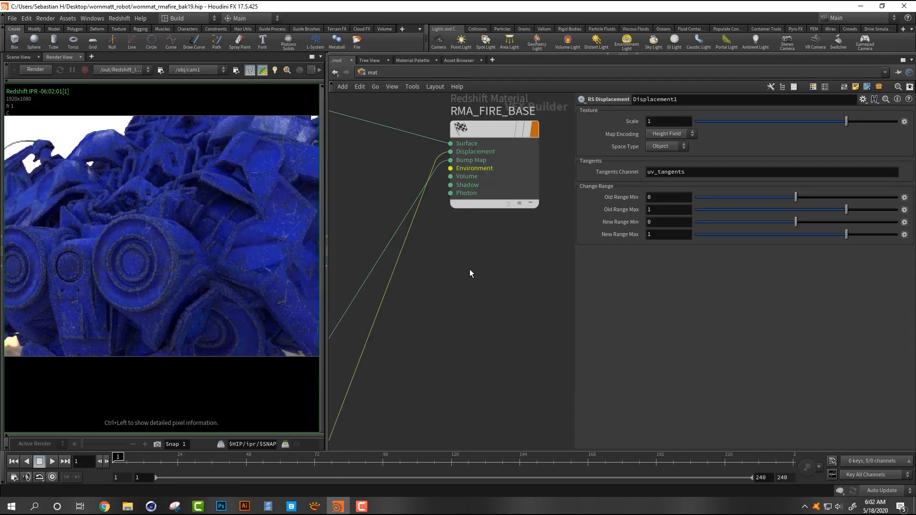
{"action": "middle_click_drag", "start_coordinate": [503, 282], "coordinate": [530, 258]}
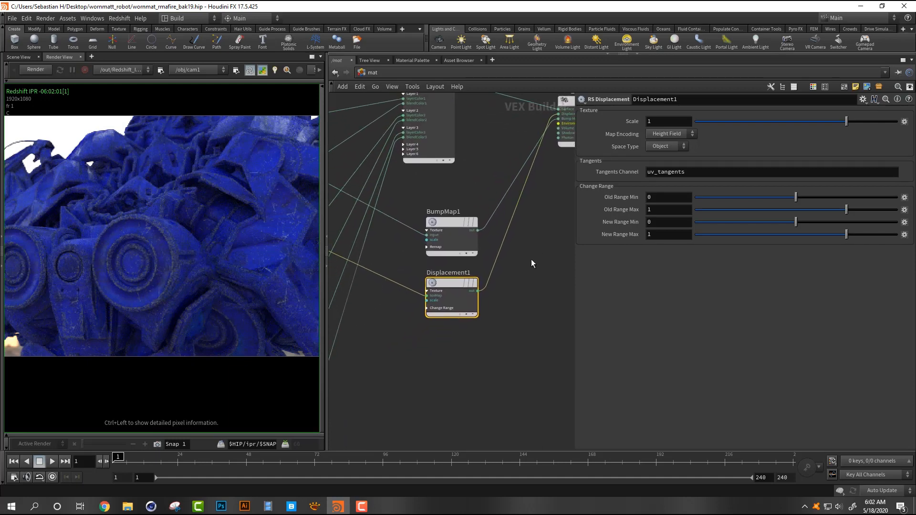
{"action": "left_click_drag", "start_coordinate": [459, 287], "coordinate": [472, 306]}
{"action": "middle_click_drag", "start_coordinate": [531, 294], "coordinate": [490, 310]}
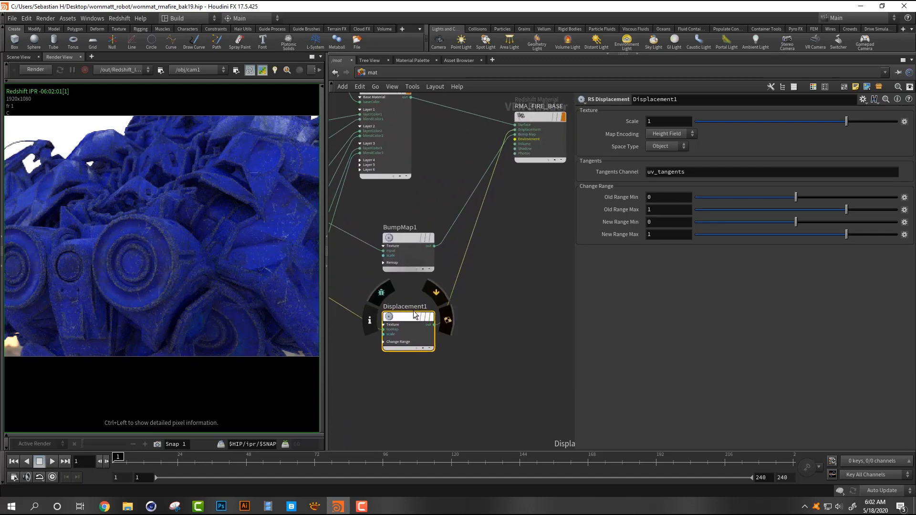
{"action": "left_click_drag", "start_coordinate": [409, 317], "coordinate": [410, 330]}
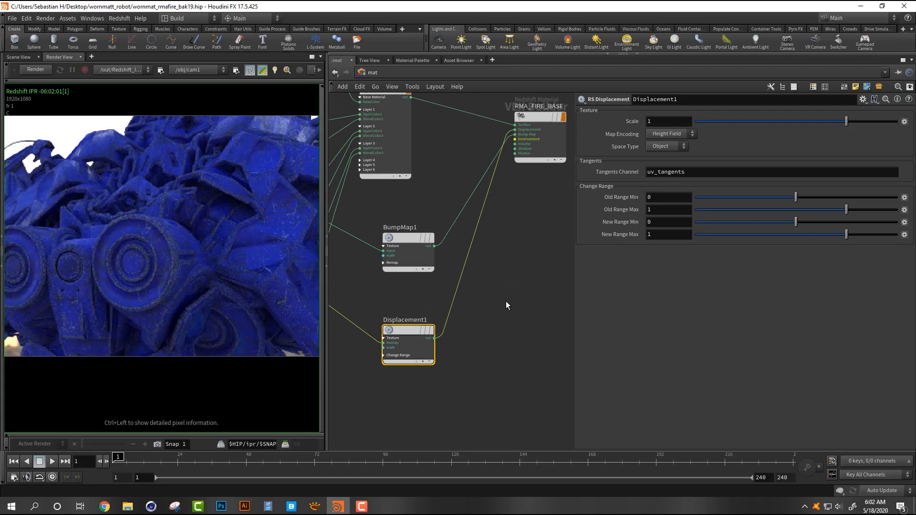
{"action": "key", "text": "h"}
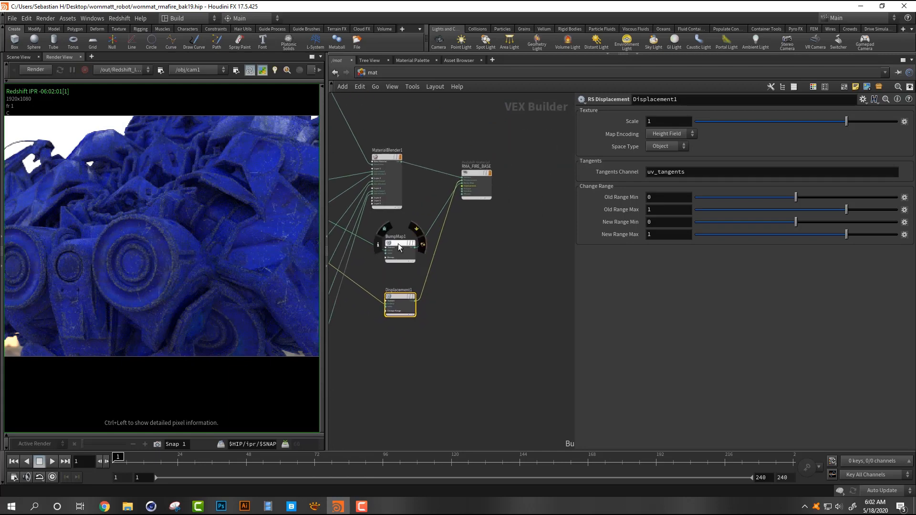
{"action": "mouse_move", "coordinate": [398, 243]}
{"action": "left_mouse_down"}
{"action": "mouse_move", "coordinate": [434, 262]}
{"action": "mouse_move", "coordinate": [452, 309]}
{"action": "mouse_move", "coordinate": [401, 259]}
{"action": "left_mouse_up"}
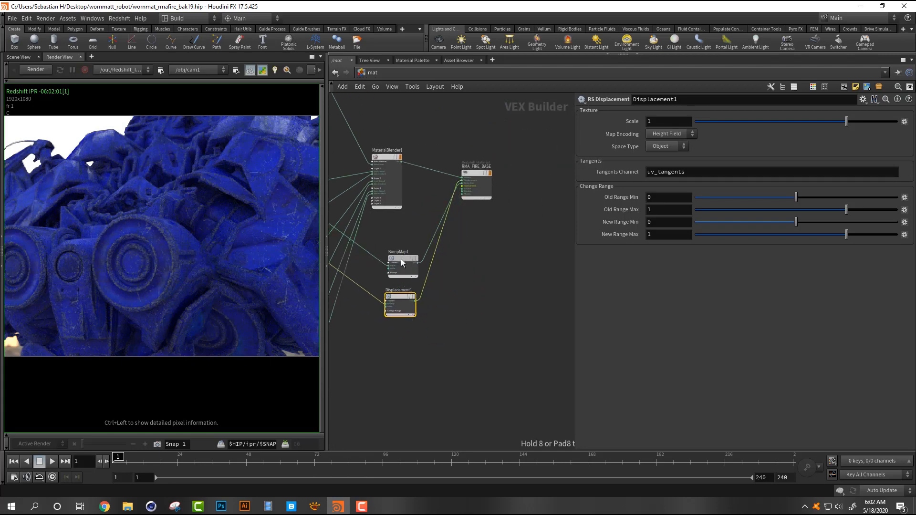
{"action": "scroll", "coordinate": [399, 260], "scroll_direction": "up", "scroll_amount": 3}
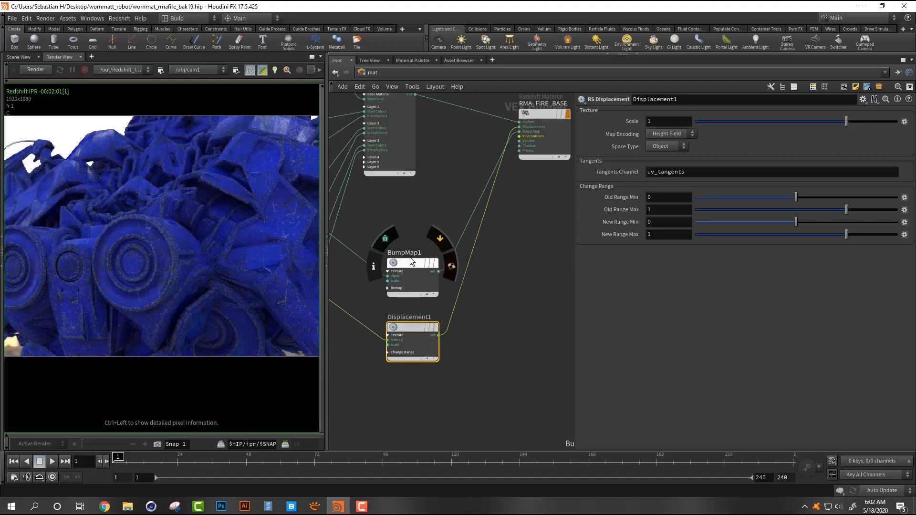
- Add an RS Bump Blender node beside BumpMap1 and Displacement1
{"action": "left_click", "coordinate": [513, 289]}
{"action": "key", "text": "Tab"}
{"action": "type", "text": "rs bu"}
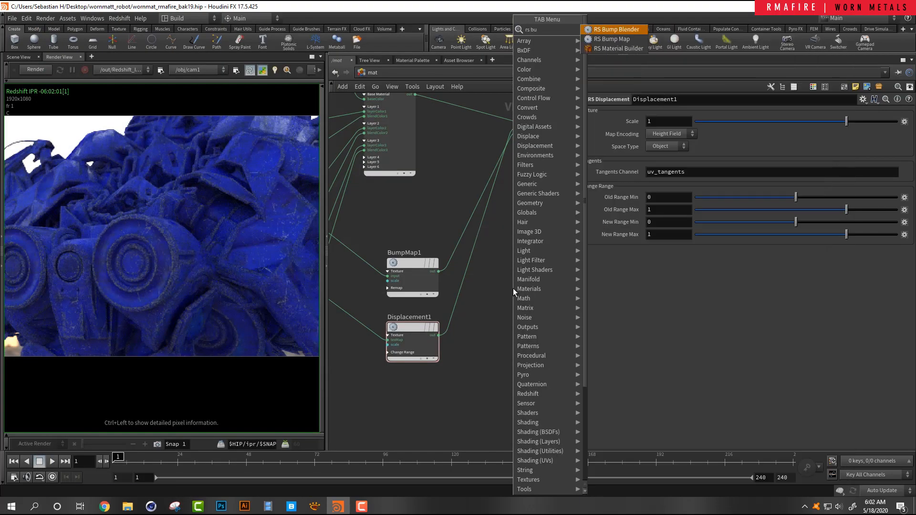
{"action": "key", "text": "Return"}
{"action": "left_click", "coordinate": [513, 285]}
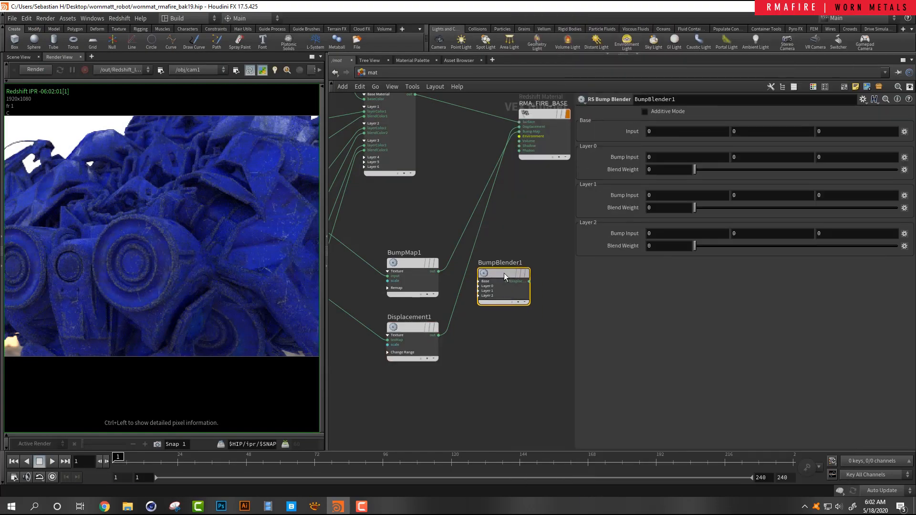
- Wire BumpMap1's output into BumpBlender1's baseInput and Displacement1's output into its Layer 0 bumpInput0
{"action": "scroll", "coordinate": [477, 271], "scroll_direction": "up", "scroll_amount": 3}
{"action": "left_click", "coordinate": [474, 269]}
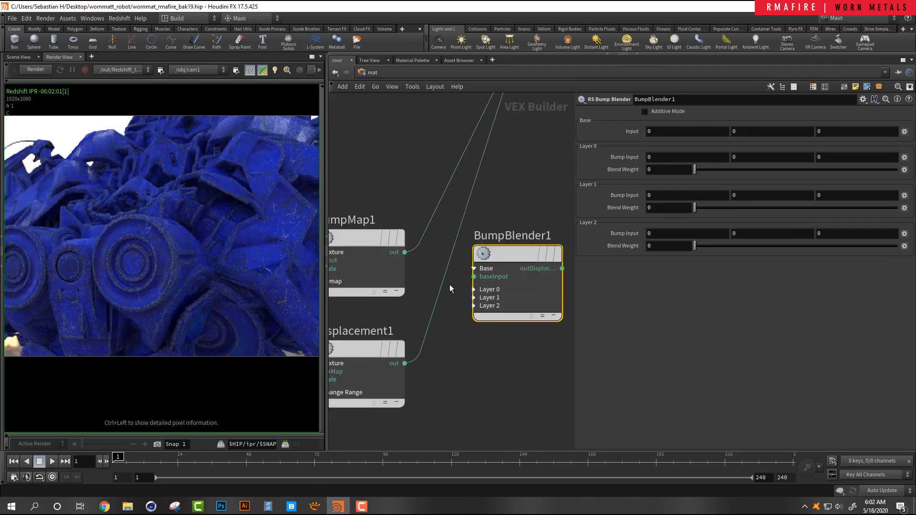
{"action": "left_click", "coordinate": [405, 252]}
{"action": "left_click", "coordinate": [474, 277]}
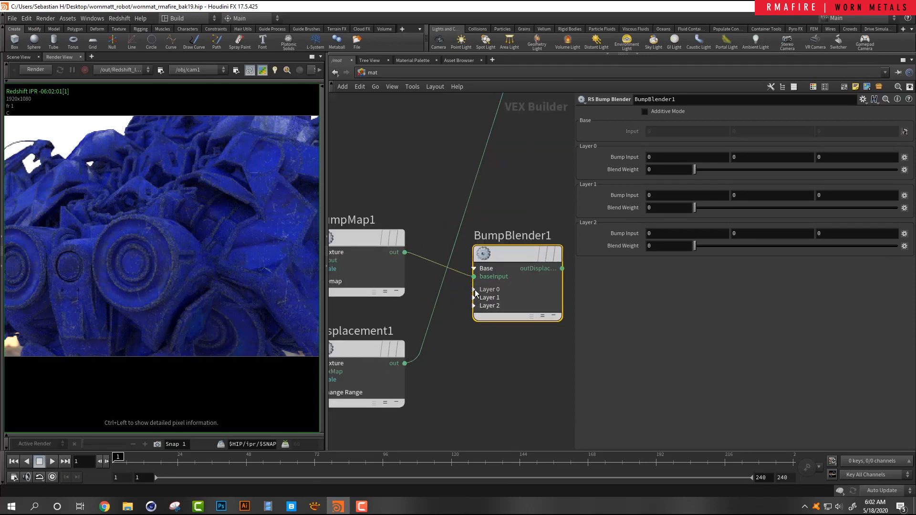
{"action": "left_click", "coordinate": [473, 289]}
{"action": "left_click", "coordinate": [404, 363]}
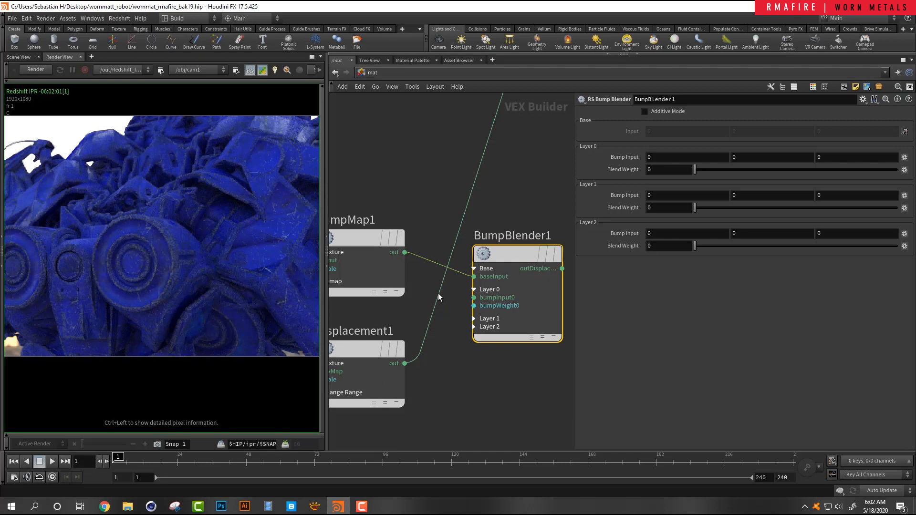
{"action": "left_click", "coordinate": [474, 297]}
- Move BumpBlender1 closer to its source nodes and render with its output wired to RMA_FIRE_BASE's Bump Map input
{"action": "scroll", "coordinate": [465, 190], "scroll_direction": "down", "scroll_amount": 3}
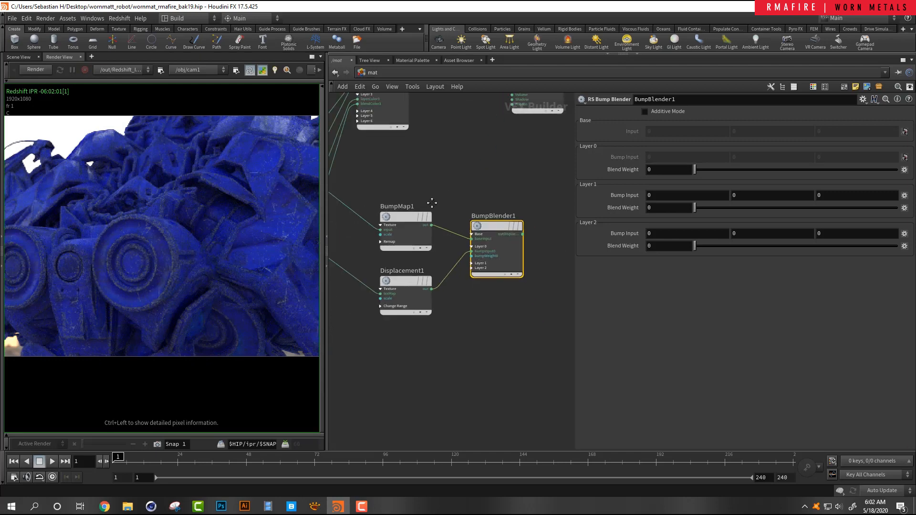
{"action": "scroll", "coordinate": [432, 203], "scroll_direction": "up", "scroll_amount": 1}
{"action": "left_click_drag", "start_coordinate": [477, 242], "coordinate": [442, 248]}
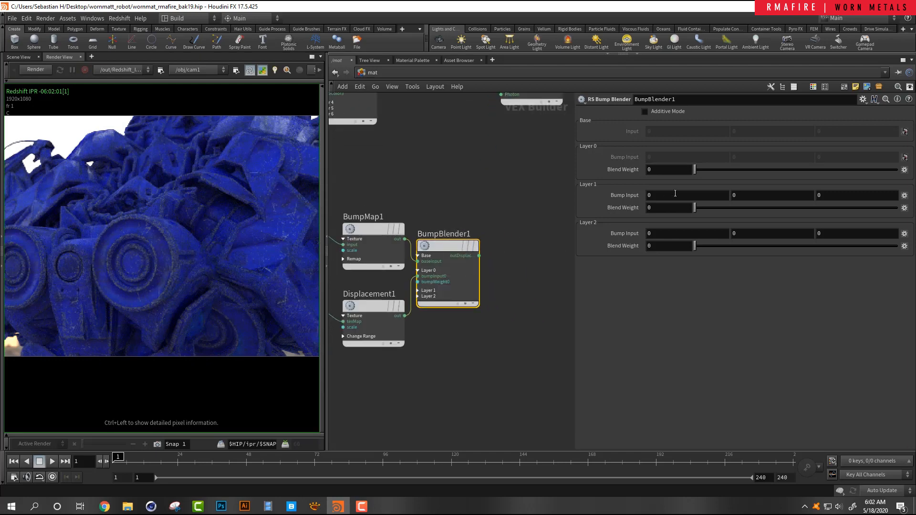
{"action": "left_click_drag", "start_coordinate": [479, 255], "coordinate": [482, 197]}
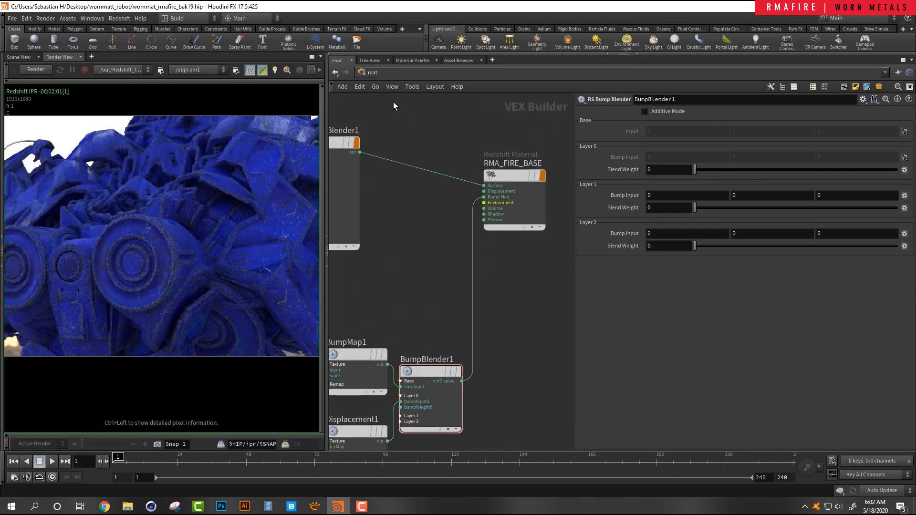
{"action": "left_click", "coordinate": [33, 67]}
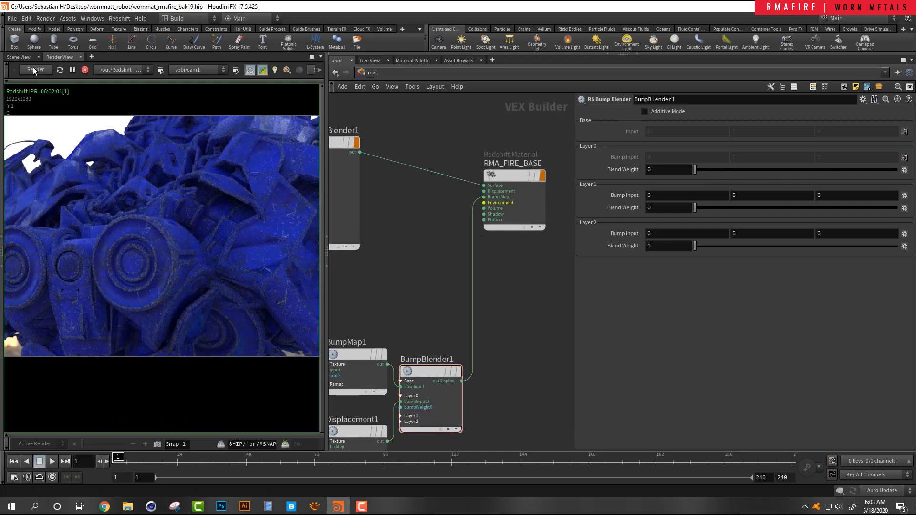
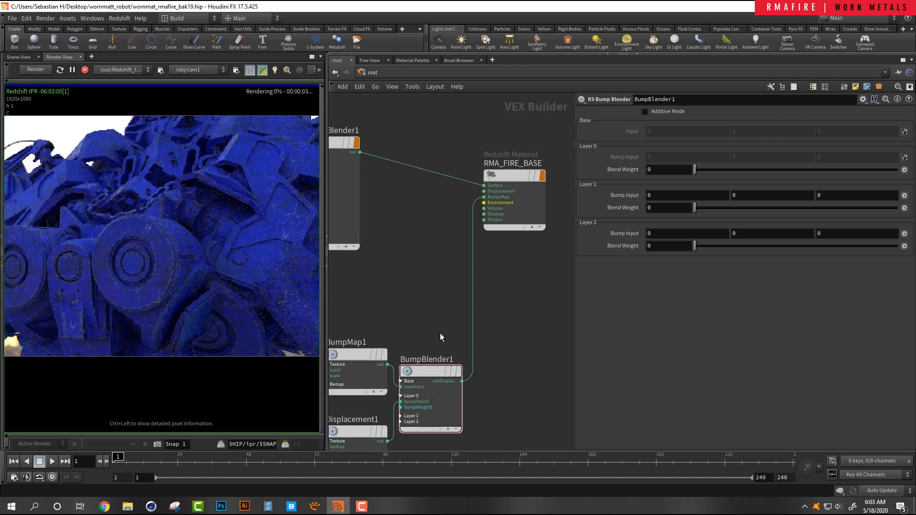
- Try a Layer 0 blend weight of 0.415 on BumpBlender1 and inspect the robot's surface detail in the render
{"action": "left_click_drag", "start_coordinate": [695, 170], "coordinate": [780, 170]}
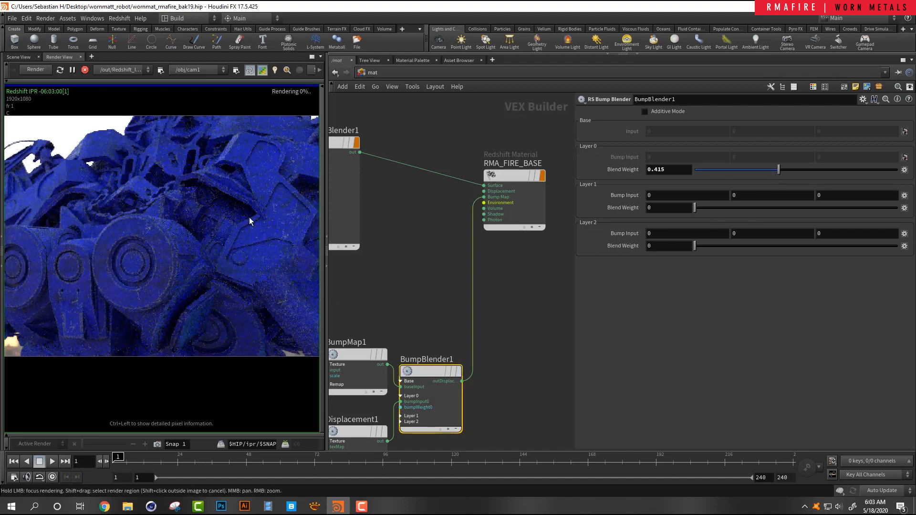
{"action": "scroll", "coordinate": [294, 214], "scroll_direction": "up", "scroll_amount": 6}
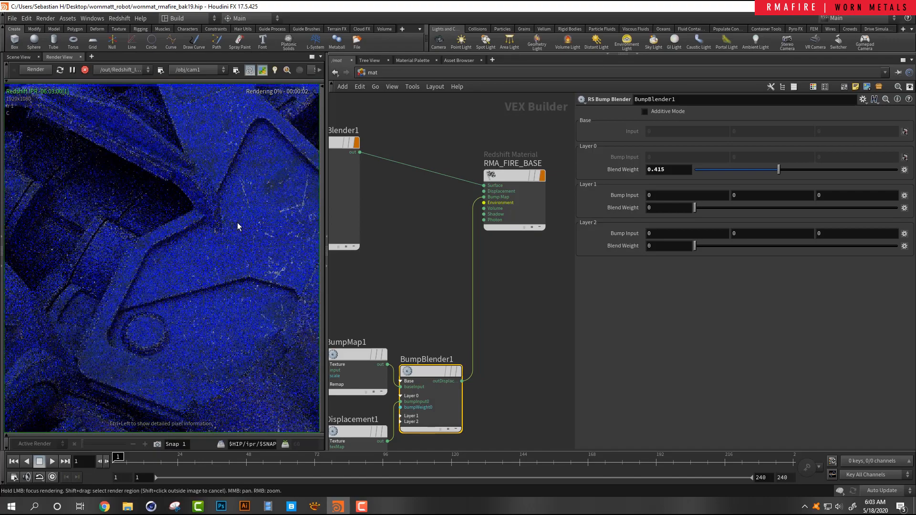
{"action": "scroll", "coordinate": [262, 184], "scroll_direction": "up", "scroll_amount": 2}
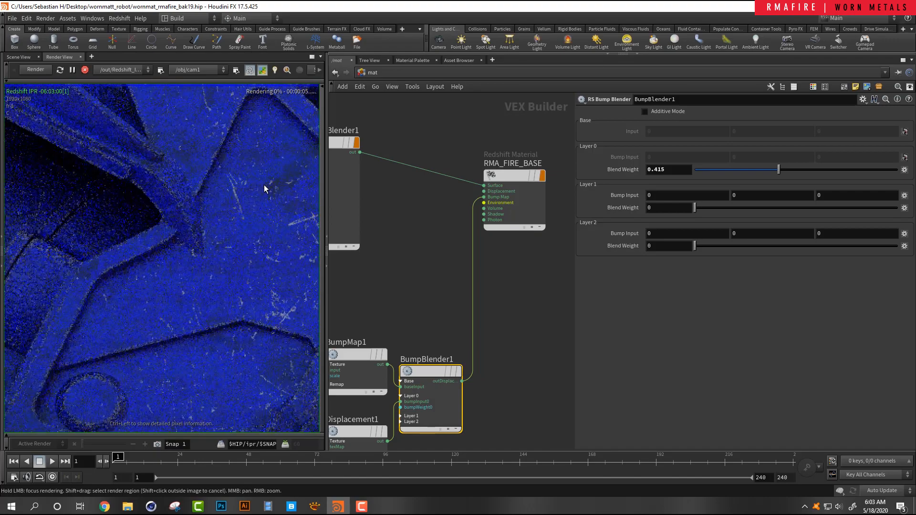
{"action": "scroll", "coordinate": [268, 190], "scroll_direction": "down", "scroll_amount": 4}
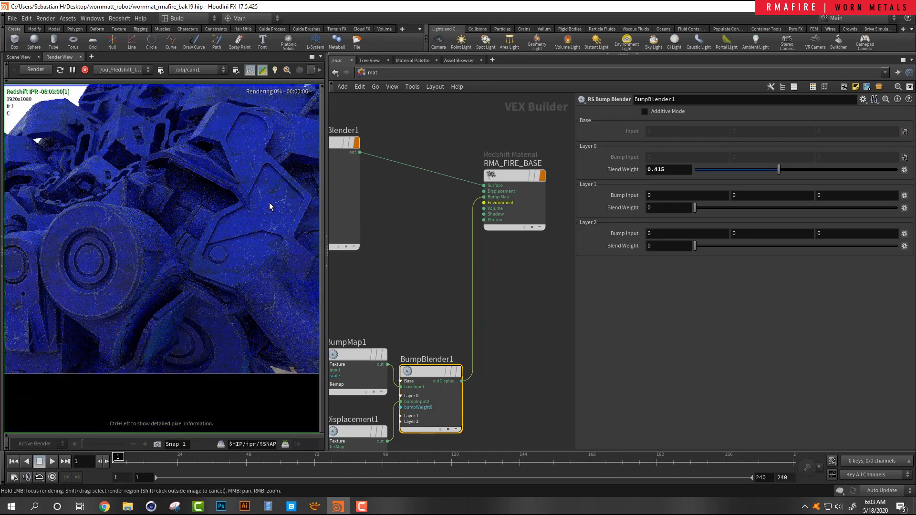
{"action": "middle_click_drag", "start_coordinate": [93, 231], "coordinate": [254, 209]}
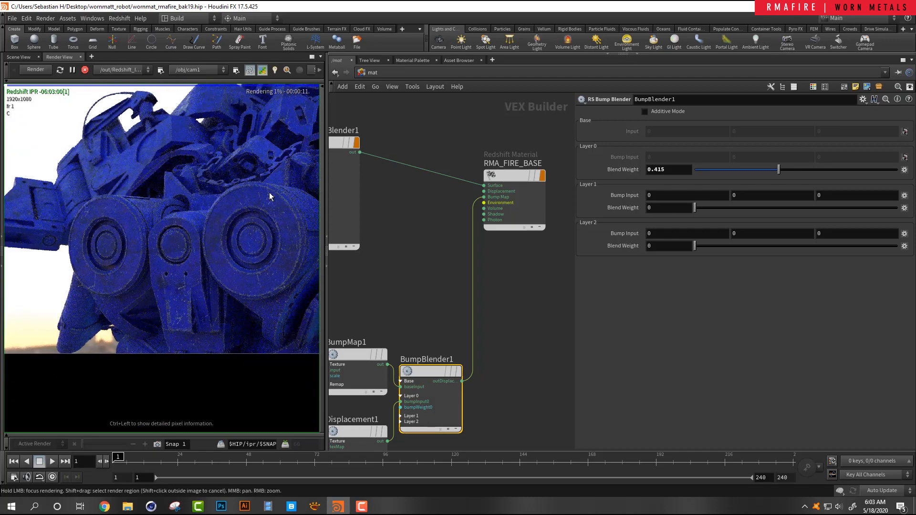
{"action": "middle_click_drag", "start_coordinate": [266, 194], "coordinate": [224, 200]}
- Set BumpBlender1's Layer 0 blend weight to .5
{"action": "left_click_drag", "start_coordinate": [688, 168], "coordinate": [541, 183]}
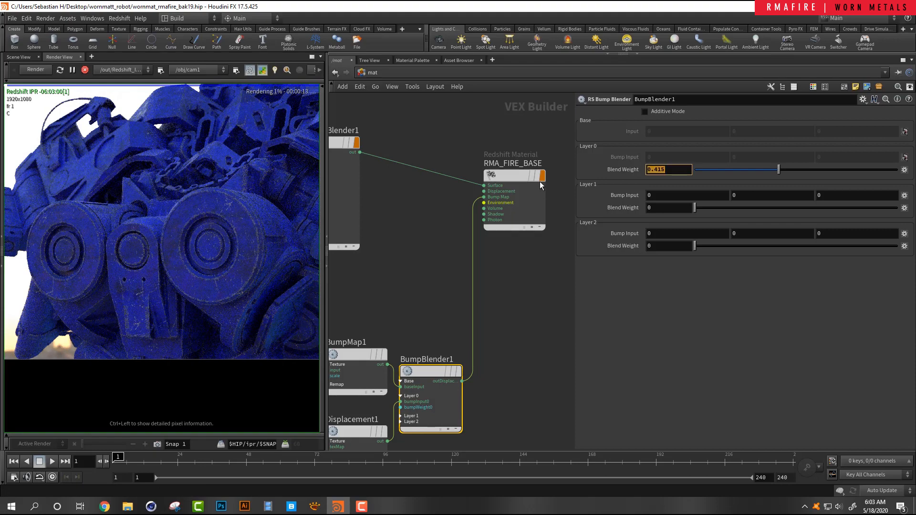
{"action": "type", "text": ".5"}
{"action": "key", "text": "Return"}
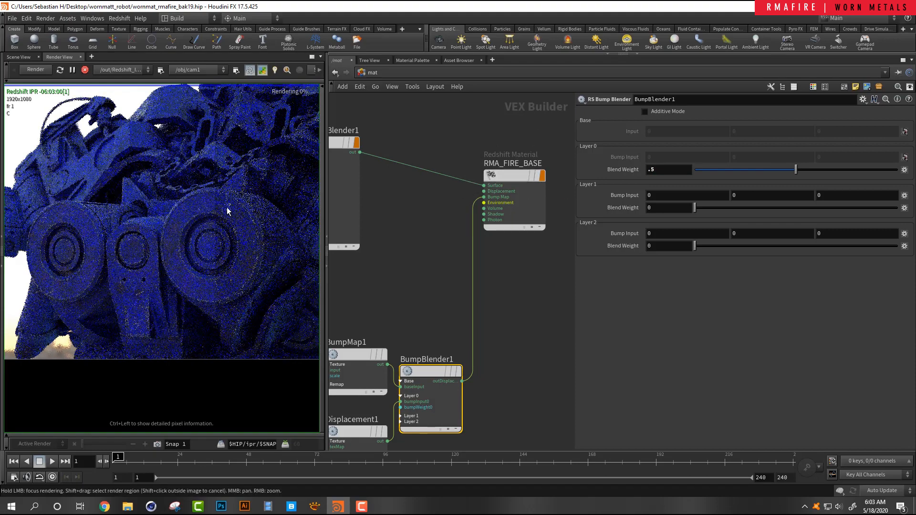
- Examine the scratches and bump detail on the robot's wheels and angled armor panels up close in the render
{"action": "scroll", "coordinate": [186, 244], "scroll_direction": "down", "scroll_amount": 3}
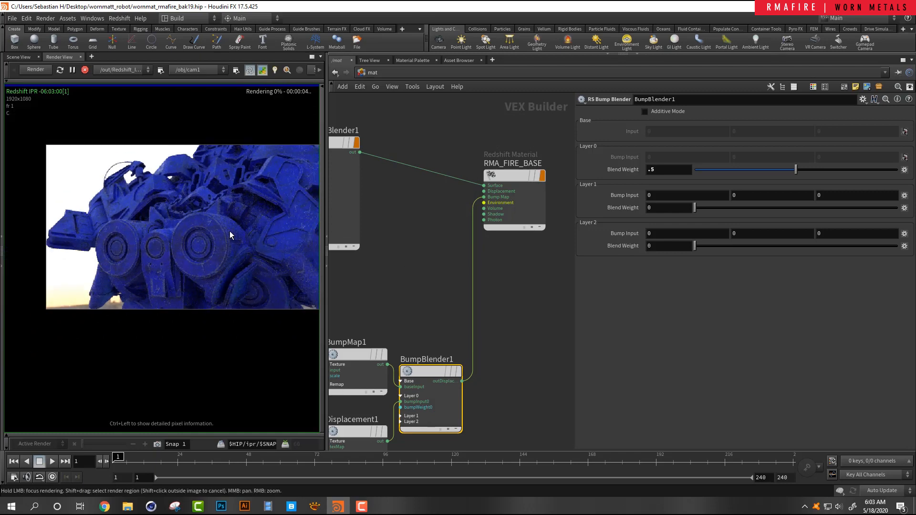
{"action": "scroll", "coordinate": [233, 224], "scroll_direction": "up", "scroll_amount": 4}
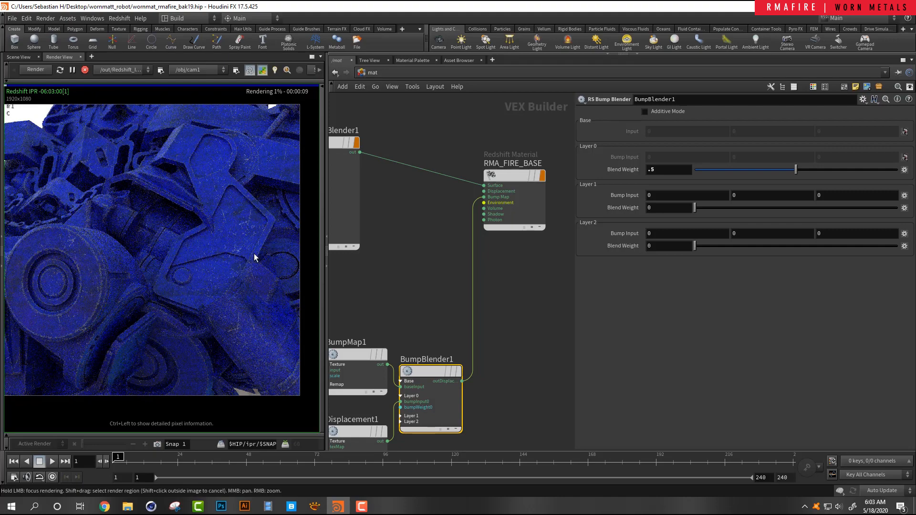
{"action": "scroll", "coordinate": [255, 257], "scroll_direction": "up", "scroll_amount": 3}
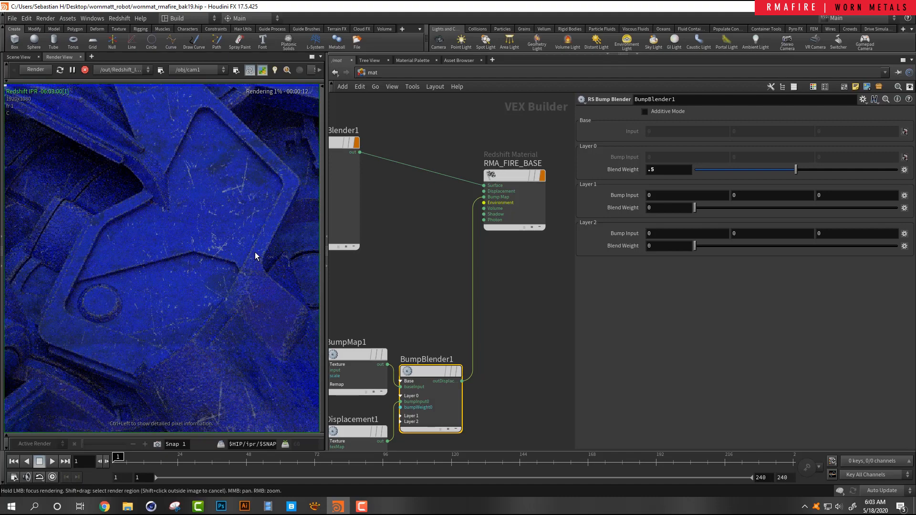
{"action": "scroll", "coordinate": [255, 256], "scroll_direction": "down", "scroll_amount": 3}
{"action": "middle_click_drag", "start_coordinate": [107, 273], "coordinate": [222, 221]}
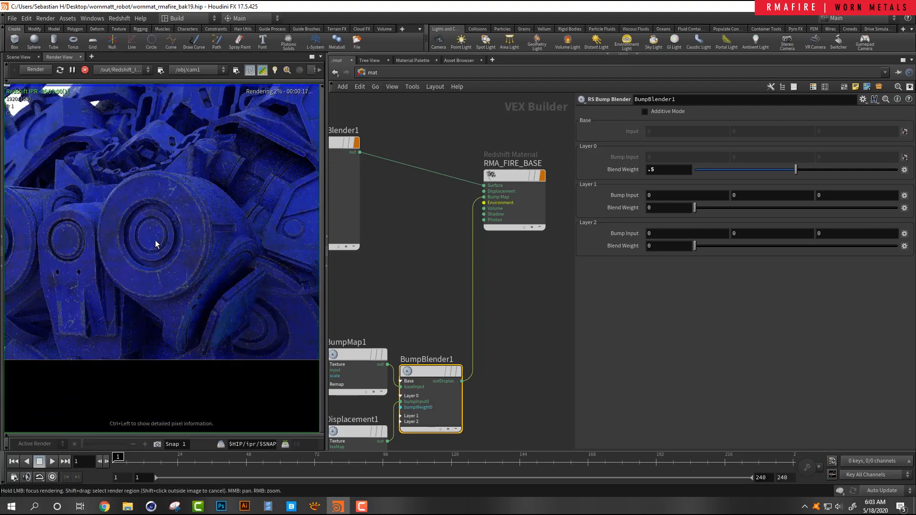
{"action": "middle_click_drag", "start_coordinate": [113, 236], "coordinate": [145, 228]}
{"action": "scroll", "coordinate": [214, 221], "scroll_direction": "up", "scroll_amount": 3}
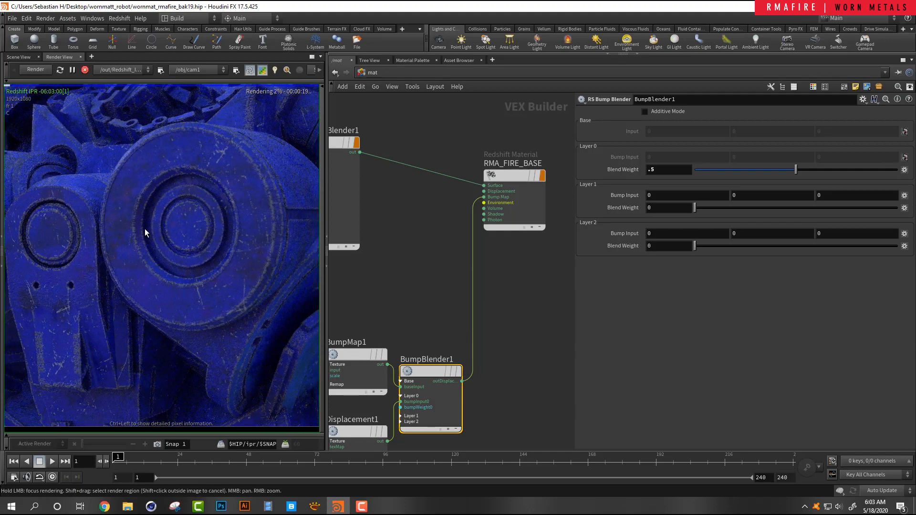
{"action": "scroll", "coordinate": [145, 228], "scroll_direction": "down", "scroll_amount": 1}
{"action": "middle_click_drag", "start_coordinate": [99, 210], "coordinate": [169, 254]}
{"action": "scroll", "coordinate": [248, 243], "scroll_direction": "down", "scroll_amount": 3}
{"action": "scroll", "coordinate": [420, 245], "scroll_direction": "down", "scroll_amount": 4}
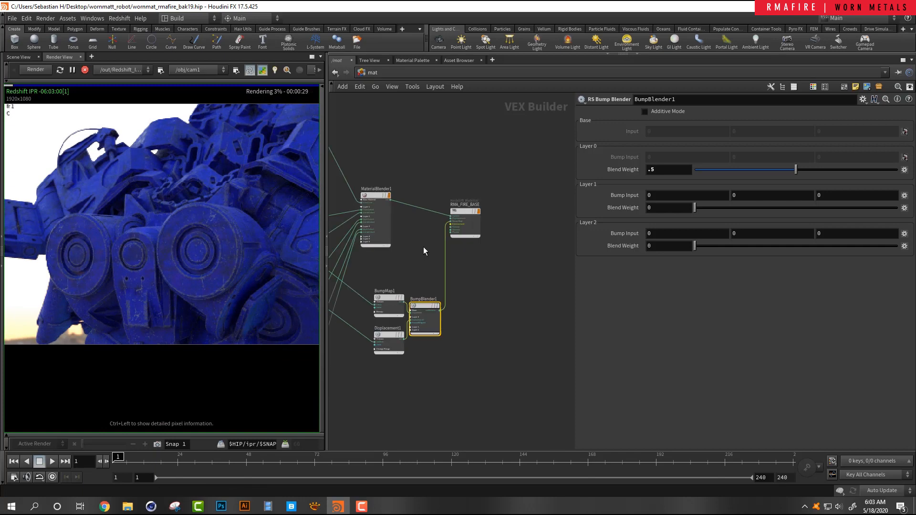
- Go to the obj network, split the render pane into upper and lower halves, and add a Scene View to the lower one
{"action": "scroll", "coordinate": [408, 255], "scroll_direction": "up", "scroll_amount": 2}
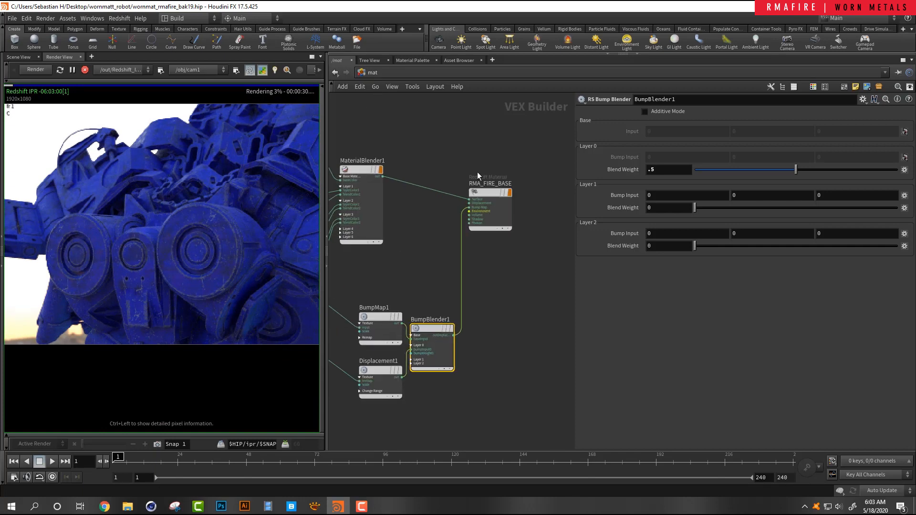
{"action": "left_click", "coordinate": [370, 74]}
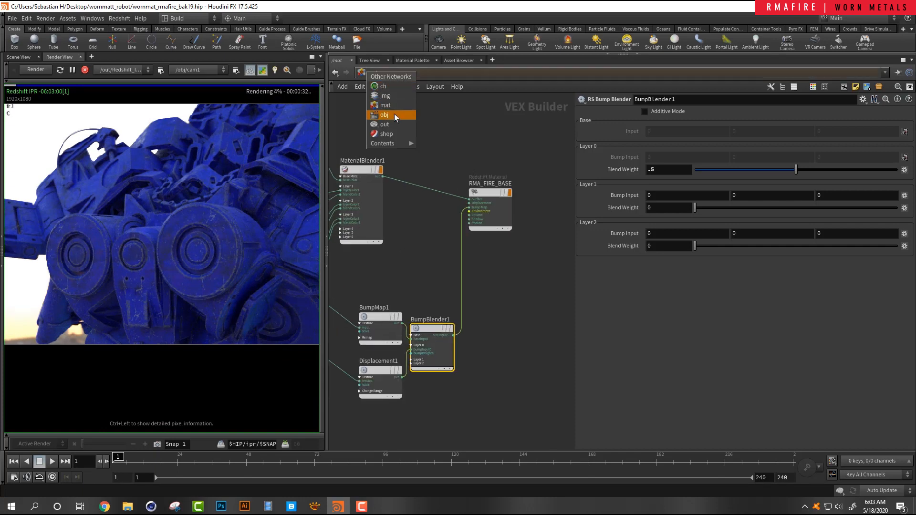
{"action": "left_click", "coordinate": [394, 114]}
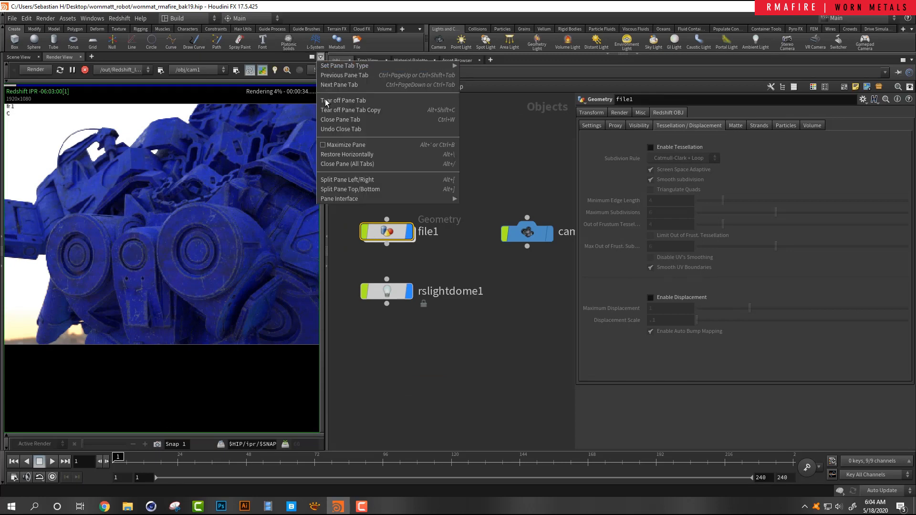
{"action": "left_click", "coordinate": [320, 57]}
{"action": "left_click", "coordinate": [361, 190]}
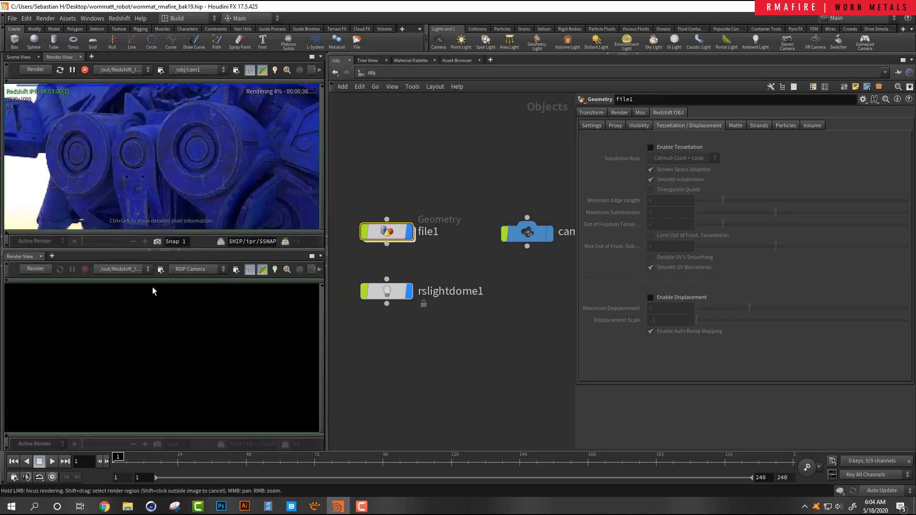
{"action": "left_click", "coordinate": [52, 256]}
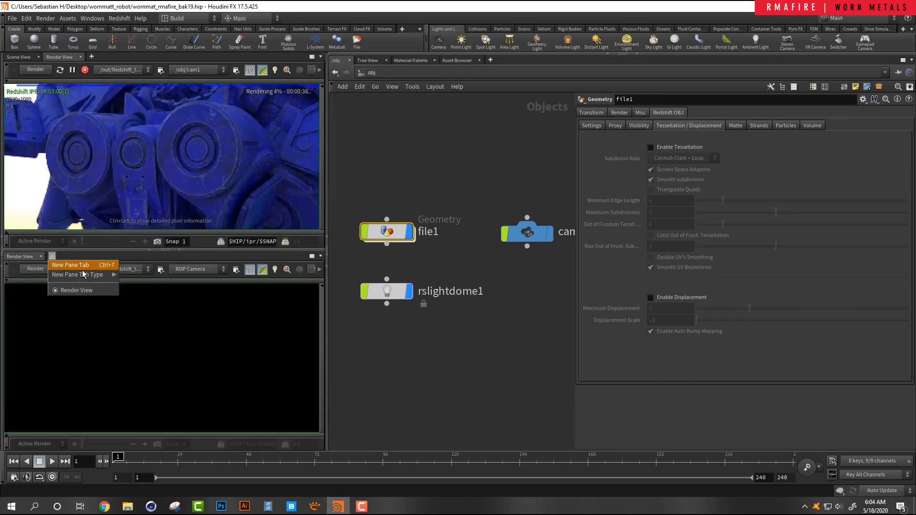
{"action": "mouse_move", "coordinate": [112, 275]}
{"action": "left_click", "coordinate": [170, 18]}
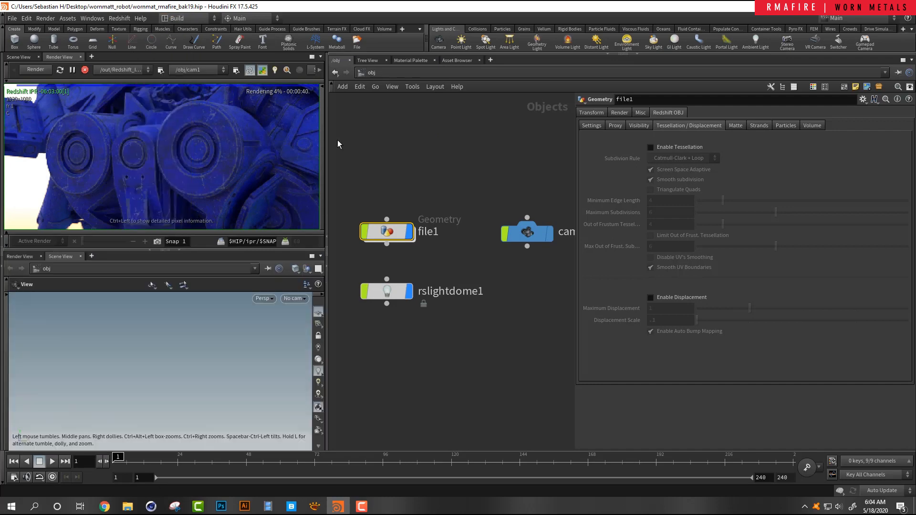
- Orbit the scene view to the robot, show cam1's handles, and adjust its focus handle toward the robot's front
{"action": "left_click_drag", "start_coordinate": [194, 331], "coordinate": [178, 327]}
{"action": "right_click_drag", "start_coordinate": [178, 327], "coordinate": [90, 364]}
{"action": "right_click_drag", "start_coordinate": [167, 353], "coordinate": [196, 335]}
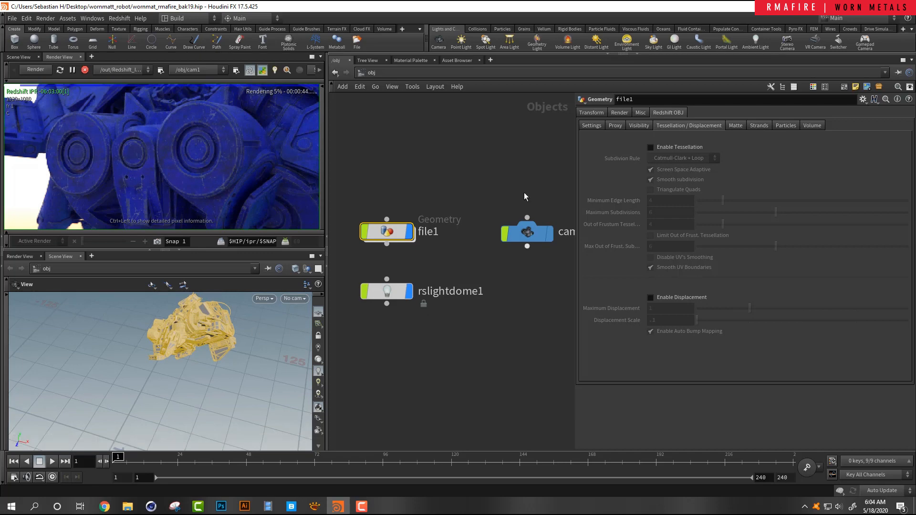
{"action": "left_click", "coordinate": [527, 232]}
{"action": "key", "text": "Return"}
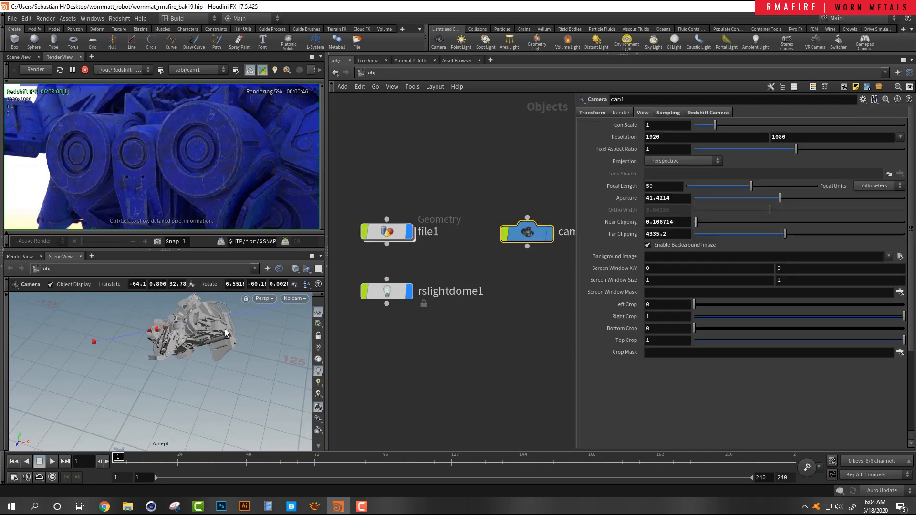
{"action": "left_click_drag", "start_coordinate": [217, 342], "coordinate": [156, 338], "text": "alt"}
{"action": "right_click_drag", "start_coordinate": [61, 336], "coordinate": [170, 321], "text": "alt"}
{"action": "mouse_move", "coordinate": [170, 324]}
{"action": "left_mouse_down"}
{"action": "mouse_move", "coordinate": [164, 324]}
{"action": "mouse_move", "coordinate": [189, 318]}
{"action": "left_mouse_up"}
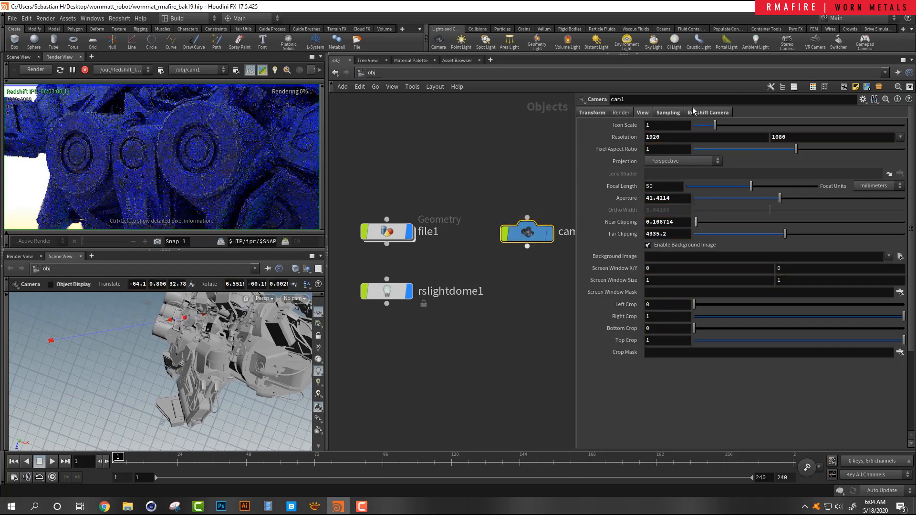
- Try a Redshift depth-of-field Power of 2 on cam1 and view the whole robot in the render
{"action": "left_click", "coordinate": [708, 113]}
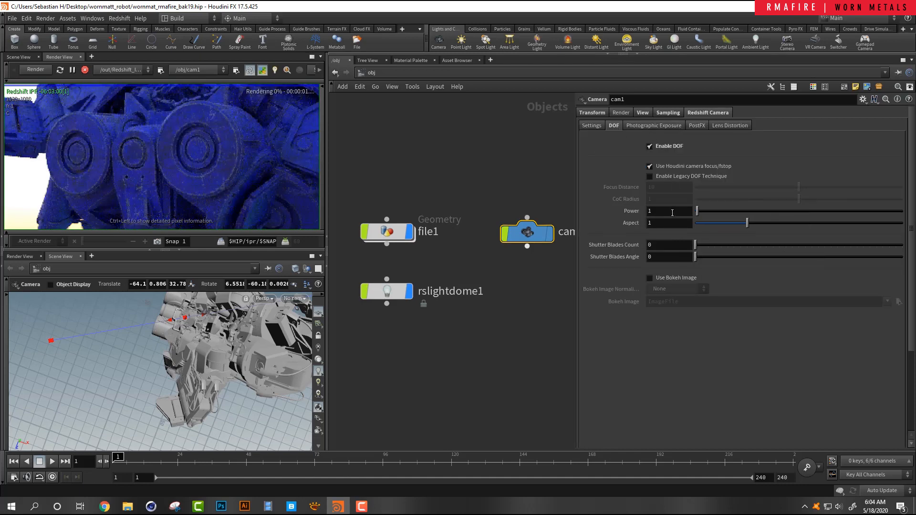
{"action": "left_click", "coordinate": [668, 210]}
{"action": "type", "text": "2"}
{"action": "key", "text": "Return"}
{"action": "scroll", "coordinate": [204, 178], "scroll_direction": "down", "scroll_amount": 3}
{"action": "middle_click_drag", "start_coordinate": [219, 142], "coordinate": [166, 148]}
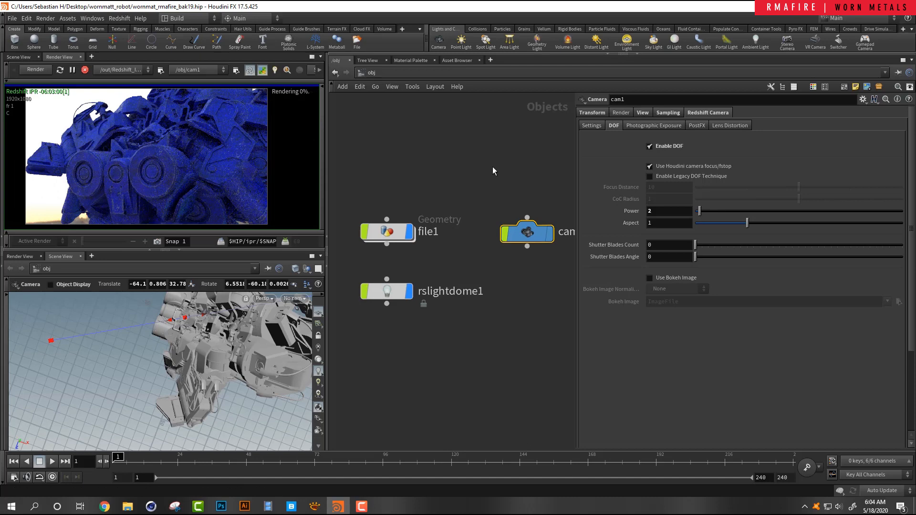
- Set cam1's Redshift depth-of-field Power to 5 and check the blur around the robot's wheels
{"action": "left_click", "coordinate": [677, 210]}
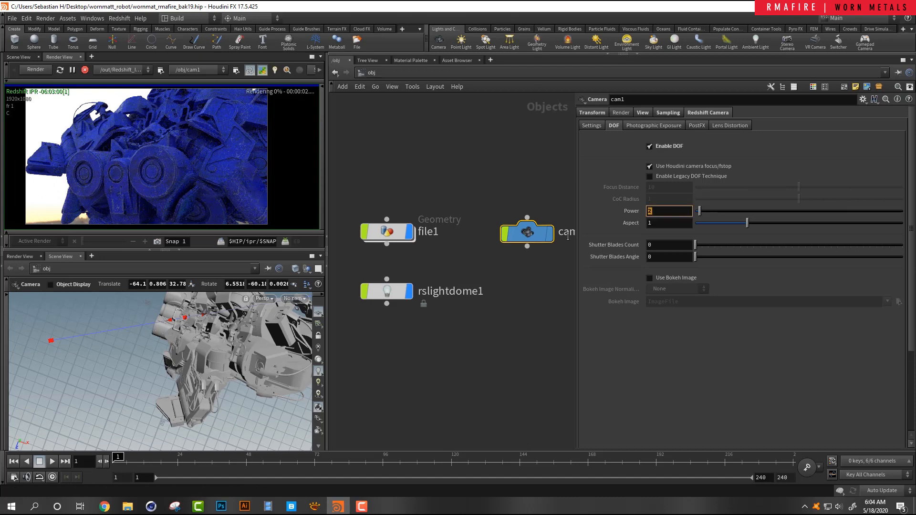
{"action": "type", "text": "5"}
{"action": "key", "text": "Return"}
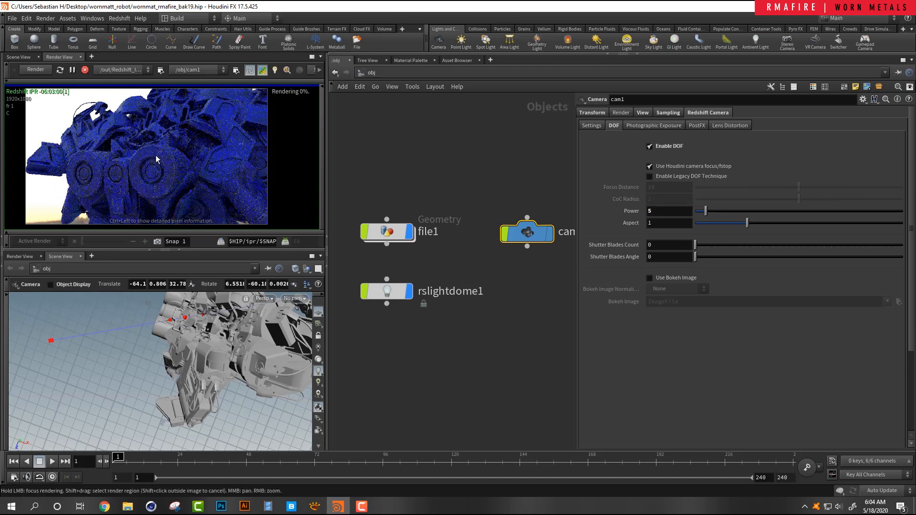
{"action": "scroll", "coordinate": [173, 150], "scroll_direction": "up", "scroll_amount": 3}
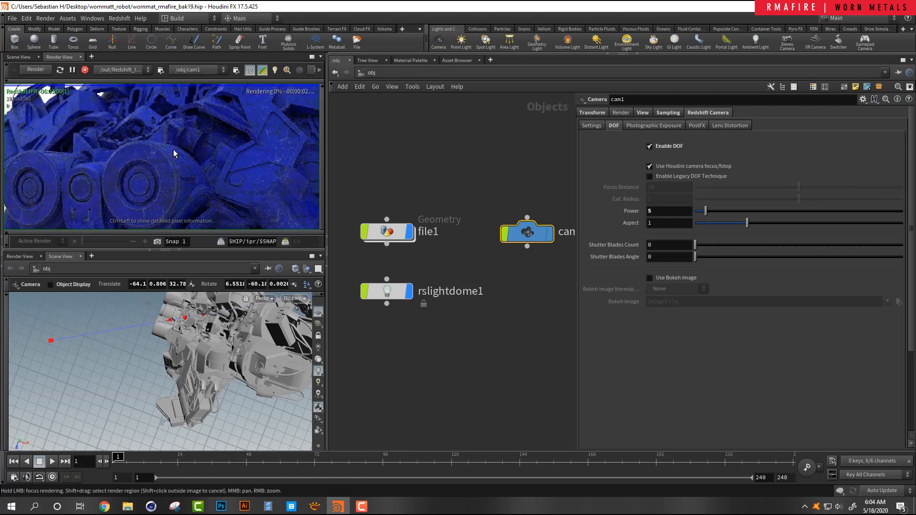
{"action": "scroll", "coordinate": [174, 151], "scroll_direction": "down", "scroll_amount": 3}
{"action": "middle_click_drag", "start_coordinate": [178, 163], "coordinate": [194, 161]}
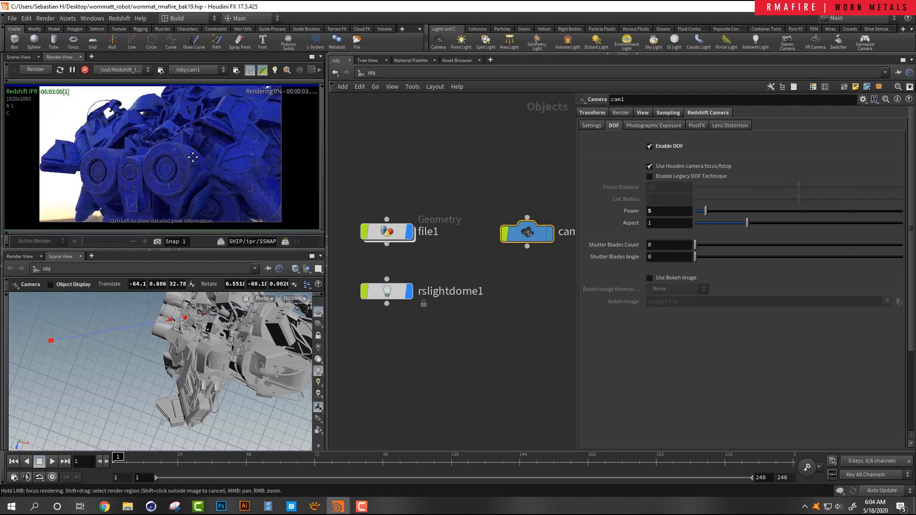
- Rotate rslightdome1 to 7 on Y and 150 on Z, keeping its original X rotation
{"action": "left_click", "coordinate": [363, 300]}
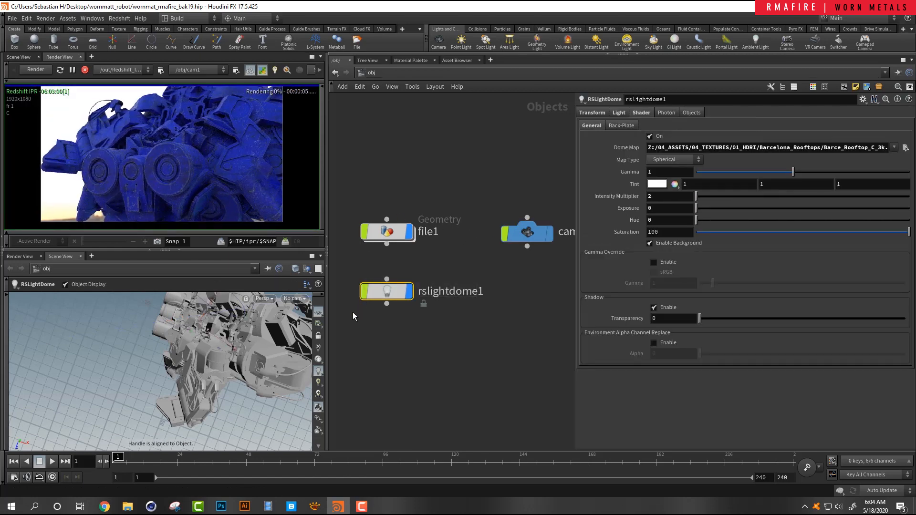
{"action": "left_click", "coordinate": [602, 112]}
{"action": "middle_click_drag", "start_coordinate": [664, 162], "coordinate": [820, 109]}
{"action": "key", "text": "ctrl+z"}
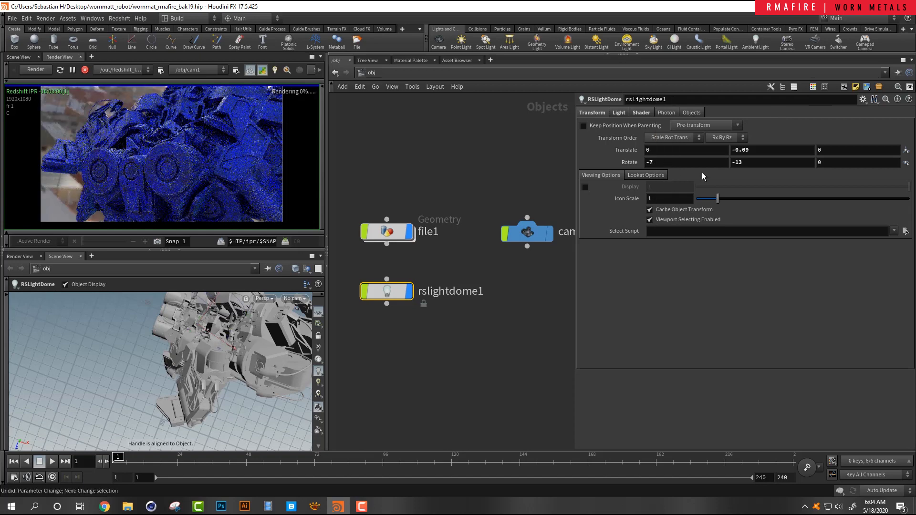
{"action": "middle_click_drag", "start_coordinate": [744, 164], "coordinate": [785, 122]}
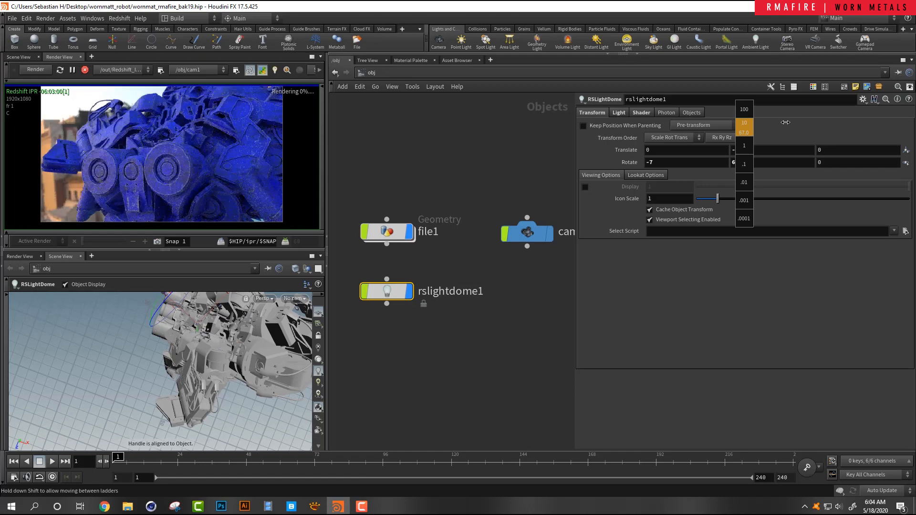
{"action": "mouse_move", "coordinate": [785, 123]}
{"action": "middle_mouse_down"}
{"action": "mouse_move", "coordinate": [812, 125]}
{"action": "mouse_move", "coordinate": [772, 130]}
{"action": "middle_mouse_up"}
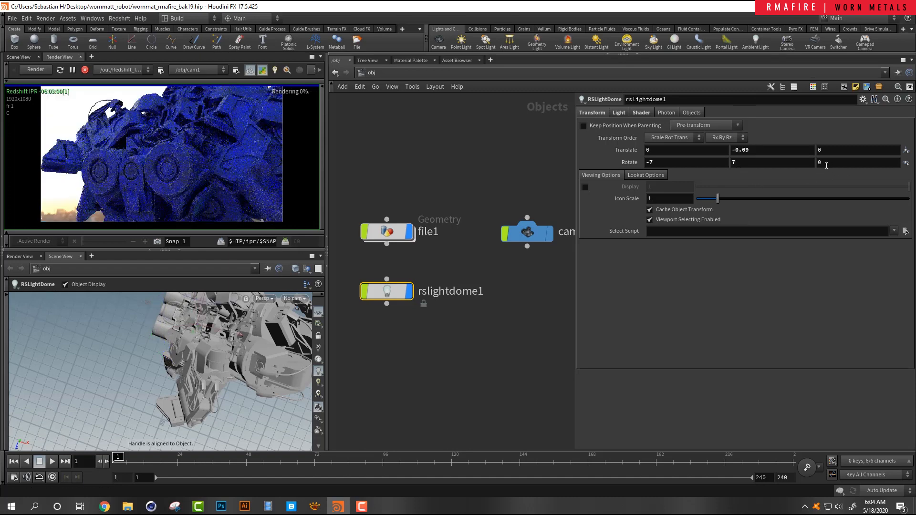
{"action": "middle_click_drag", "start_coordinate": [826, 165], "coordinate": [892, 118]}
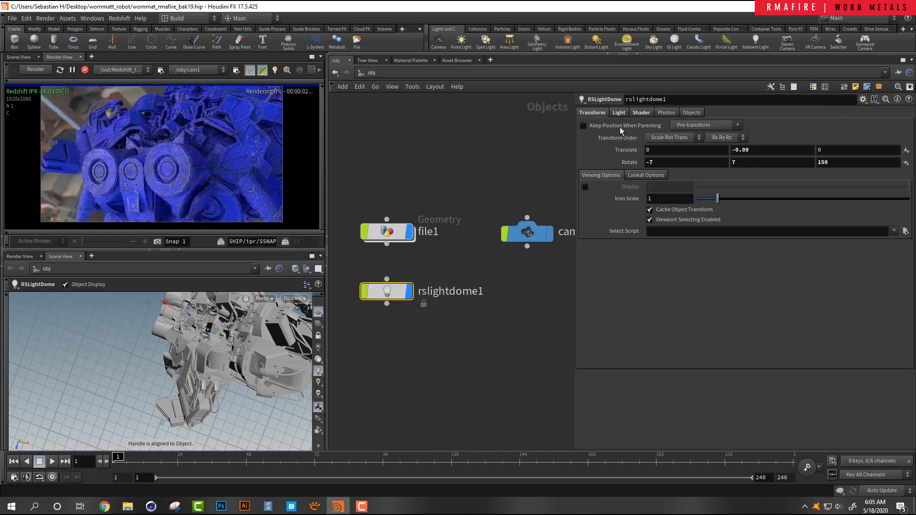
- Disable the environment background in rslightdome1's shader settings
{"action": "left_click", "coordinate": [619, 112]}
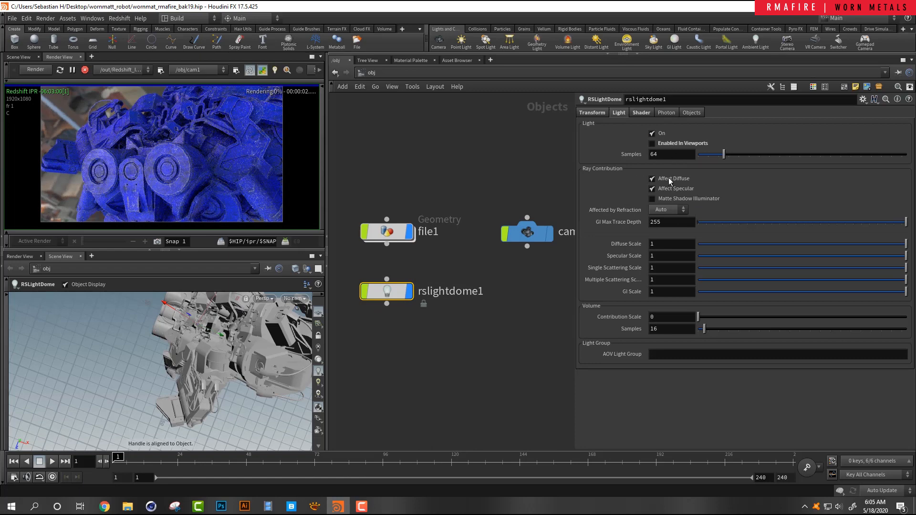
{"action": "left_click", "coordinate": [637, 113]}
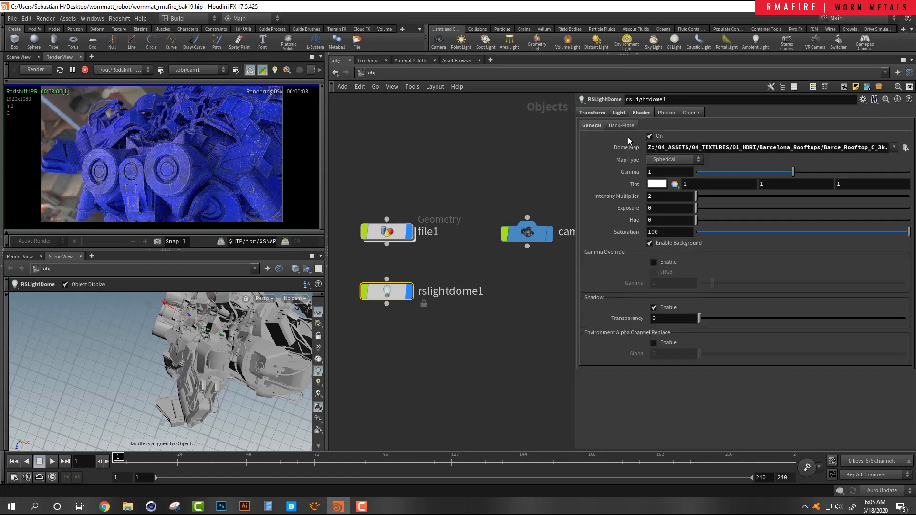
{"action": "left_click", "coordinate": [671, 243]}
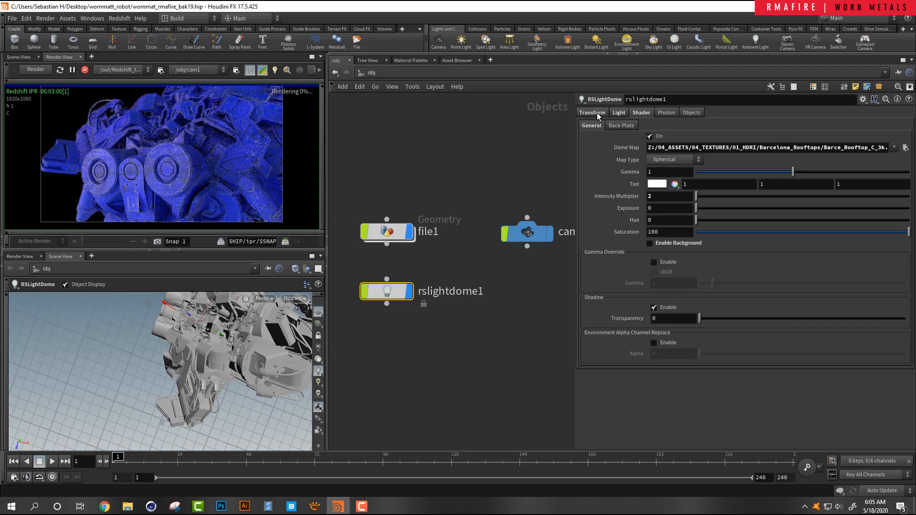
- Examine the relit blue paint and scratches on the robot's wheels and upper parts in the render
{"action": "scroll", "coordinate": [184, 158], "scroll_direction": "up", "scroll_amount": 3}
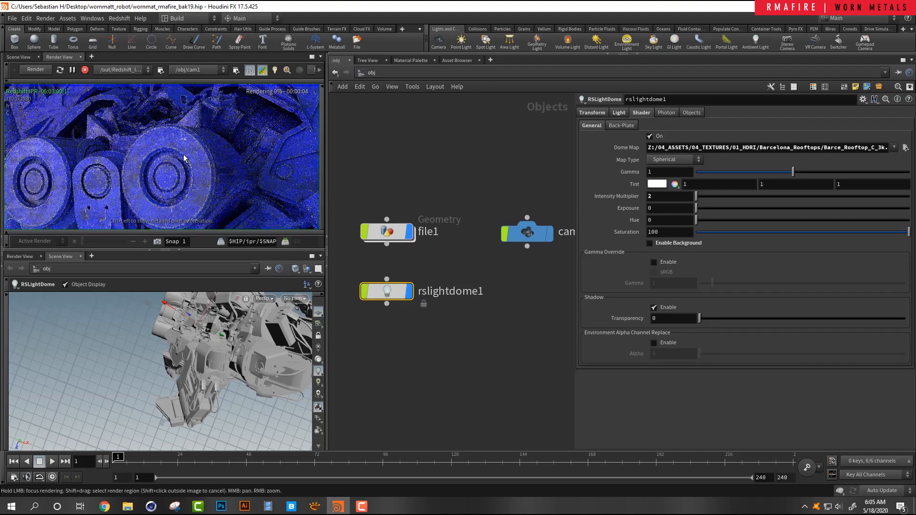
{"action": "mouse_move", "coordinate": [247, 124]}
{"action": "middle_mouse_down"}
{"action": "mouse_move", "coordinate": [192, 138]}
{"action": "mouse_move", "coordinate": [202, 180]}
{"action": "mouse_move", "coordinate": [249, 124]}
{"action": "middle_mouse_up"}
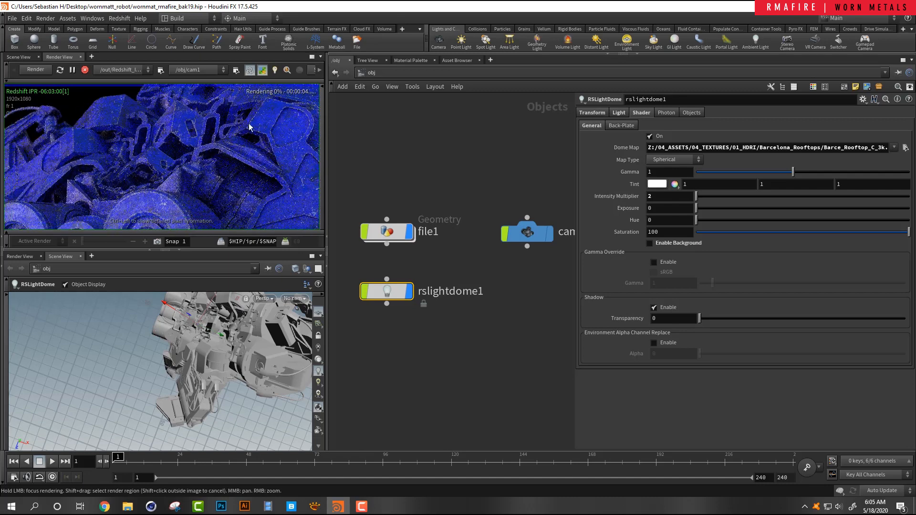
{"action": "scroll", "coordinate": [234, 136], "scroll_direction": "down", "scroll_amount": 3}
{"action": "middle_click_drag", "start_coordinate": [195, 182], "coordinate": [219, 137]}
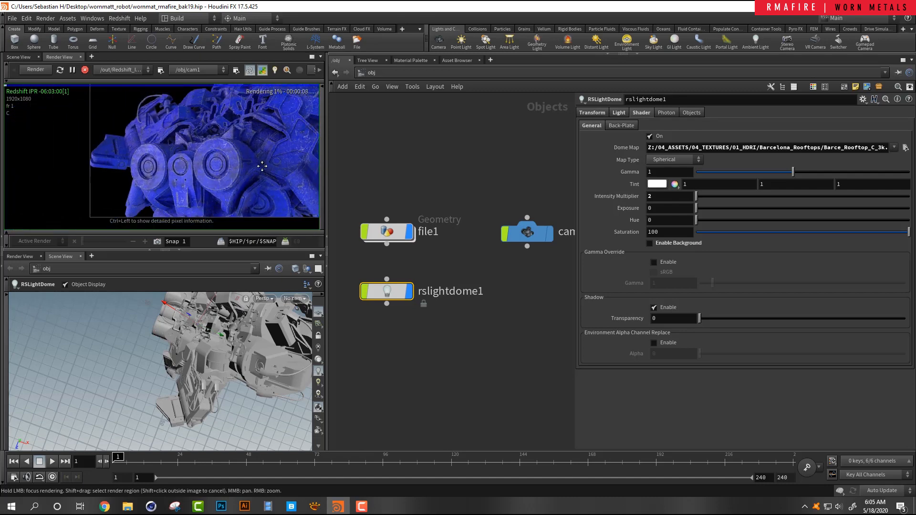
{"action": "scroll", "coordinate": [246, 141], "scroll_direction": "down", "scroll_amount": 2}
{"action": "scroll", "coordinate": [244, 136], "scroll_direction": "up", "scroll_amount": 3}
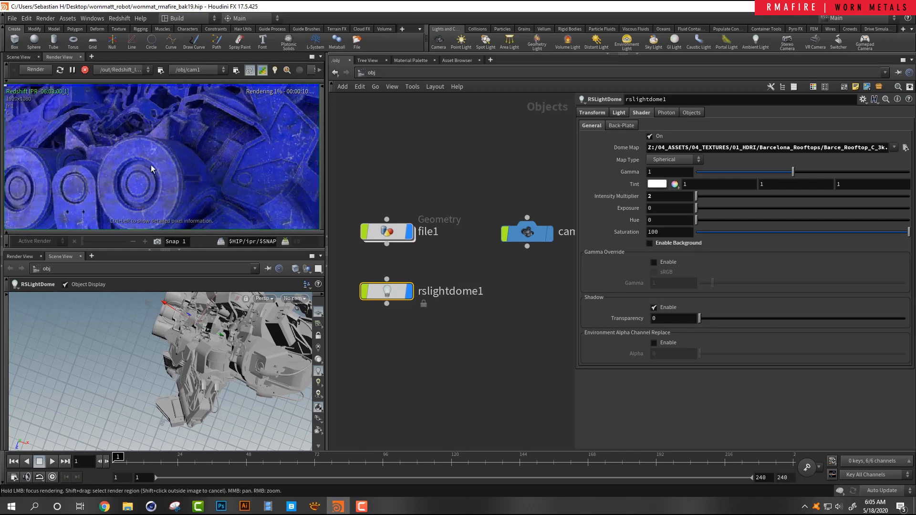
{"action": "middle_click_drag", "start_coordinate": [150, 158], "coordinate": [181, 160]}
{"action": "scroll", "coordinate": [181, 157], "scroll_direction": "up", "scroll_amount": 2}
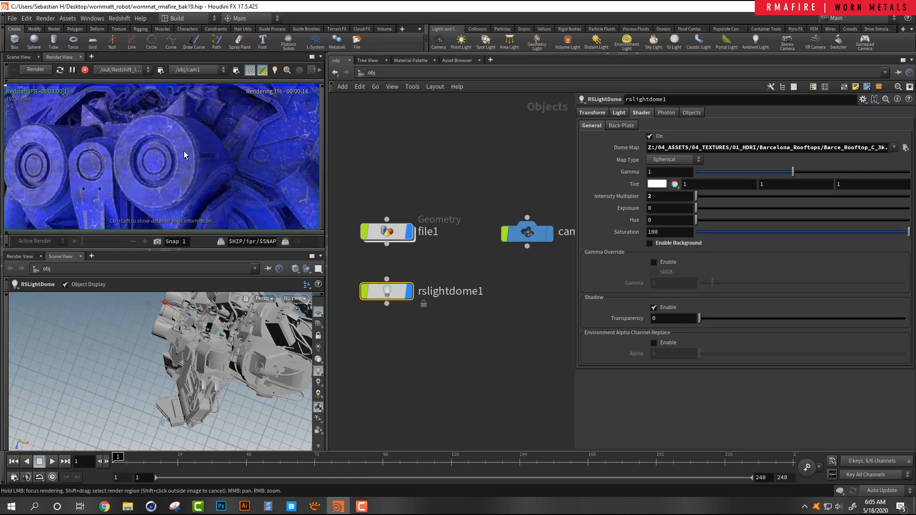
{"action": "scroll", "coordinate": [184, 151], "scroll_direction": "down", "scroll_amount": 3}
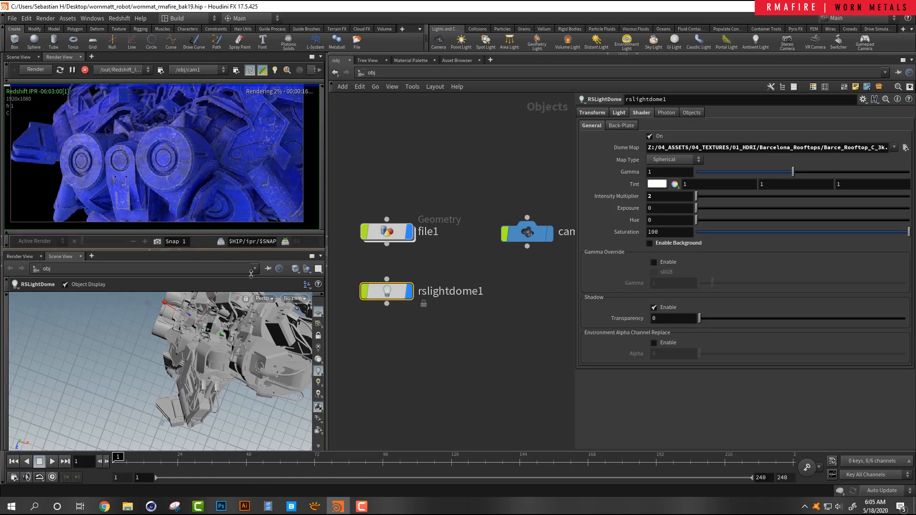
- Enlarge the render view in height and width, and frame the whole robot in it
{"action": "left_click_drag", "start_coordinate": [254, 249], "coordinate": [254, 345]}
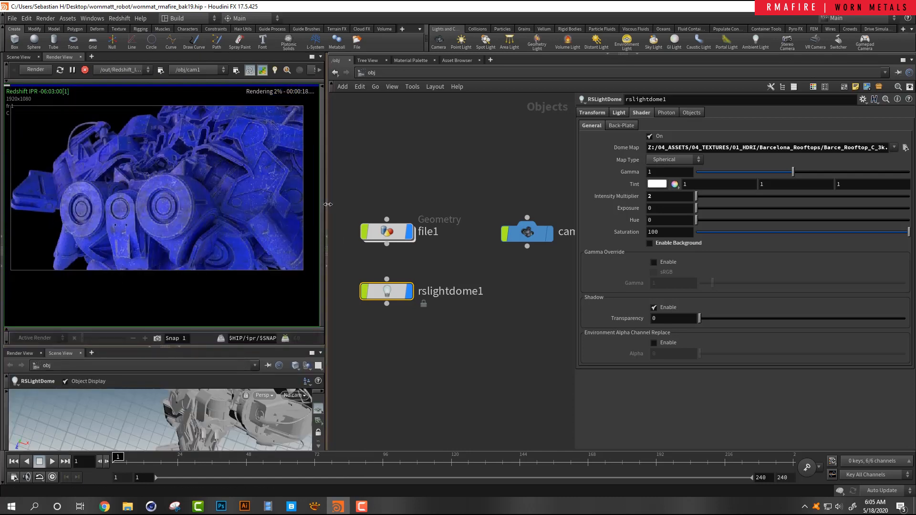
{"action": "left_click_drag", "start_coordinate": [327, 204], "coordinate": [446, 191]}
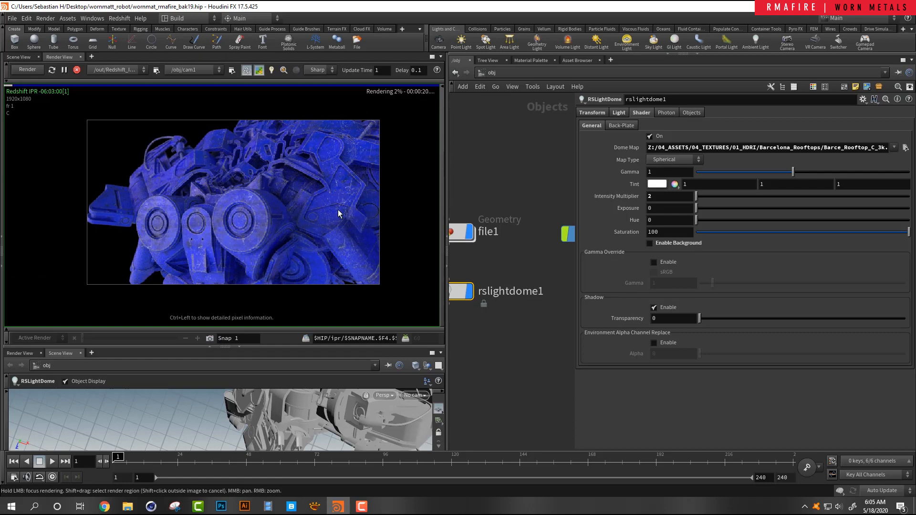
{"action": "scroll", "coordinate": [336, 201], "scroll_direction": "up", "scroll_amount": 2}
{"action": "middle_click_drag", "start_coordinate": [336, 203], "coordinate": [344, 202]}
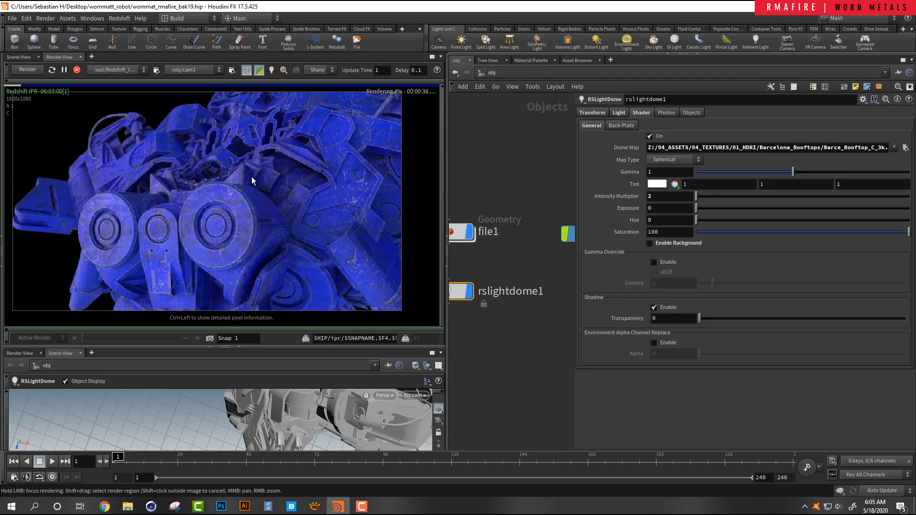
{"action": "scroll", "coordinate": [252, 176], "scroll_direction": "down", "scroll_amount": 1}
{"action": "scroll", "coordinate": [231, 159], "scroll_direction": "down", "scroll_amount": 1}
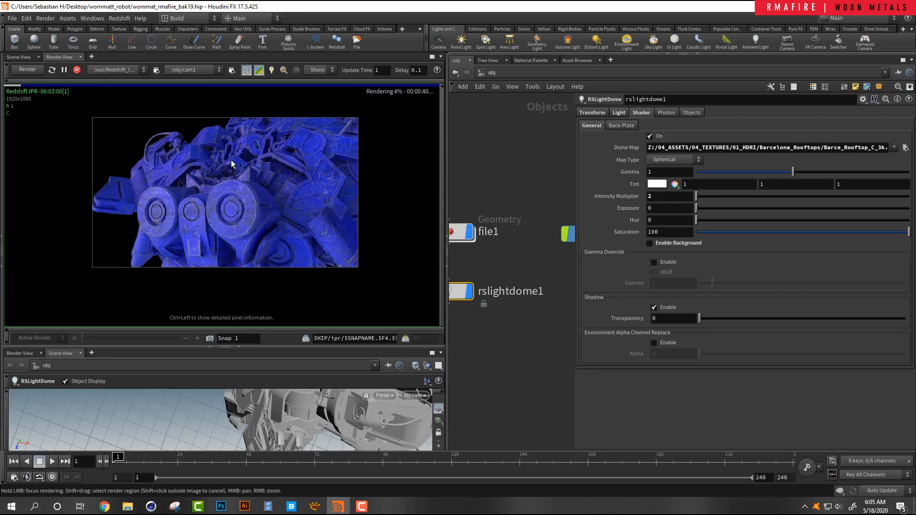
{"action": "scroll", "coordinate": [231, 159], "scroll_direction": "up", "scroll_amount": 1}
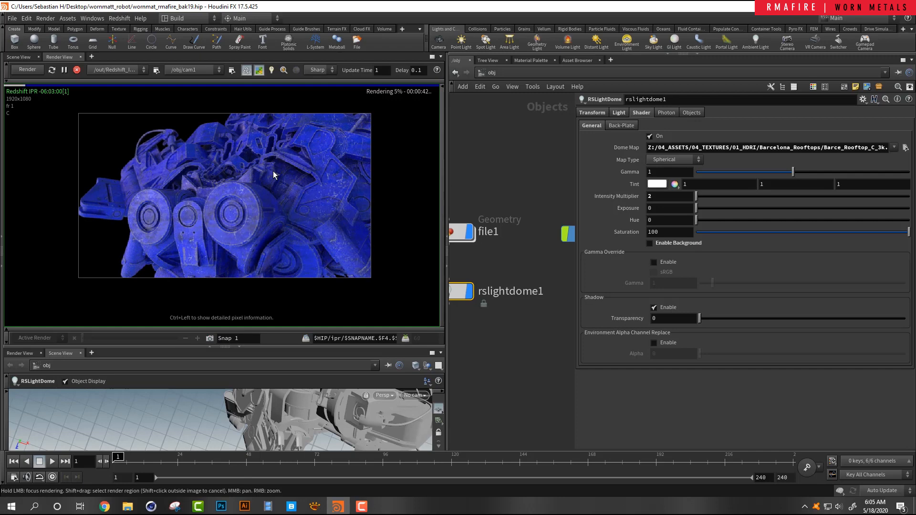